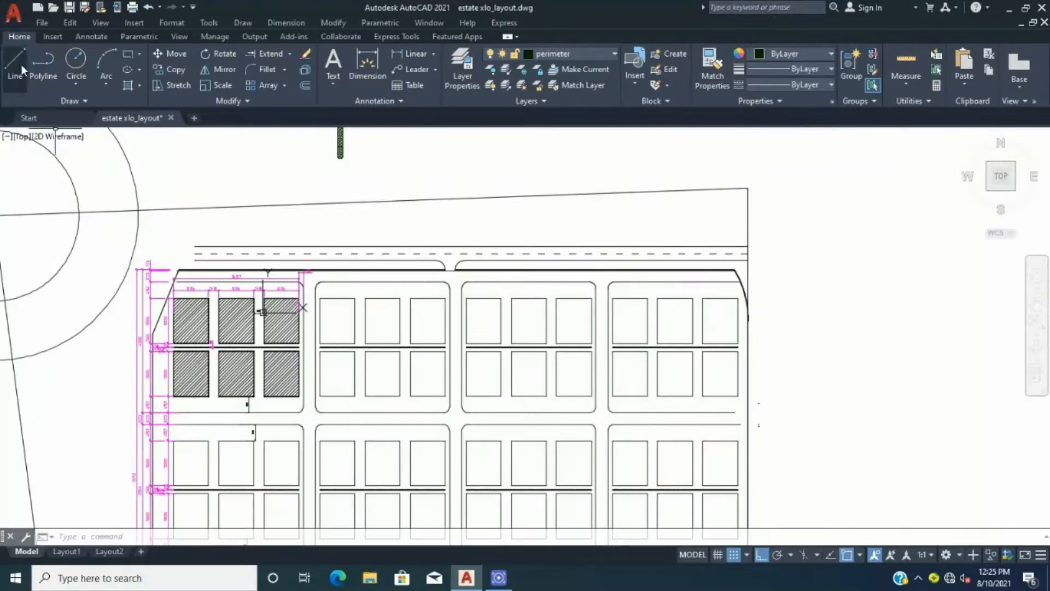
pyautogui.press('Escape')
pyautogui.write('offset')
pyautogui.press('Return')
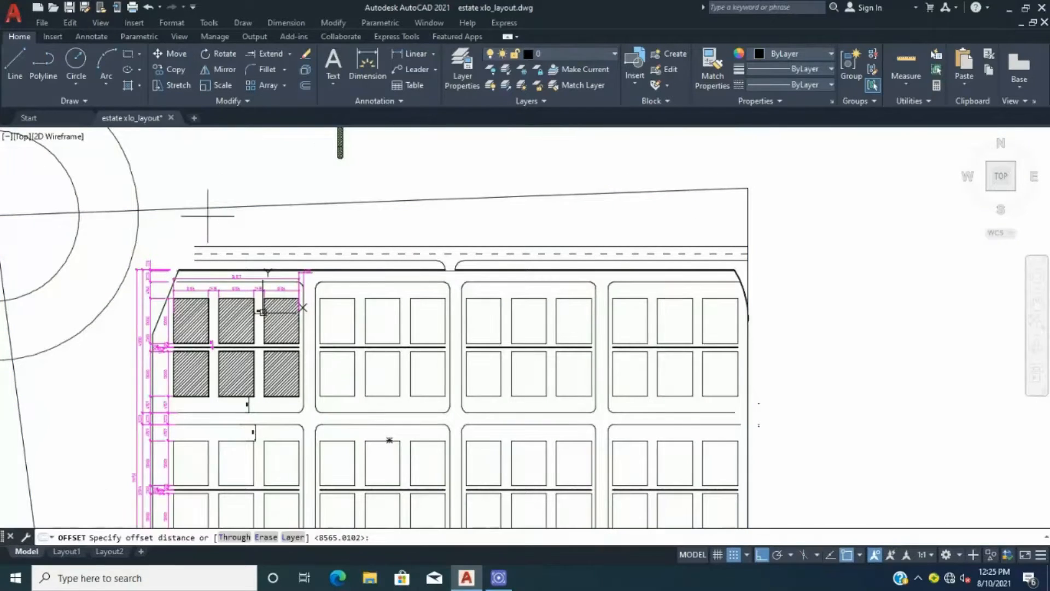
pyautogui.rightClick(278, 195)
pyautogui.click(299, 205)
pyautogui.rightClick(266, 187)
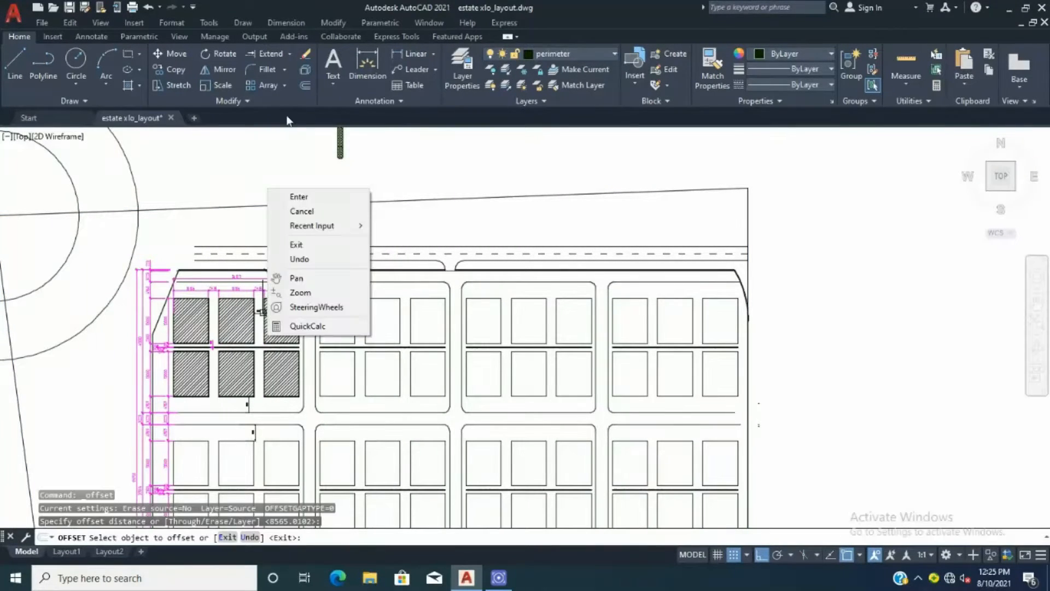
# - Offset the outer site boundary inward twice at a distance of 6000
pyautogui.click(305, 85)
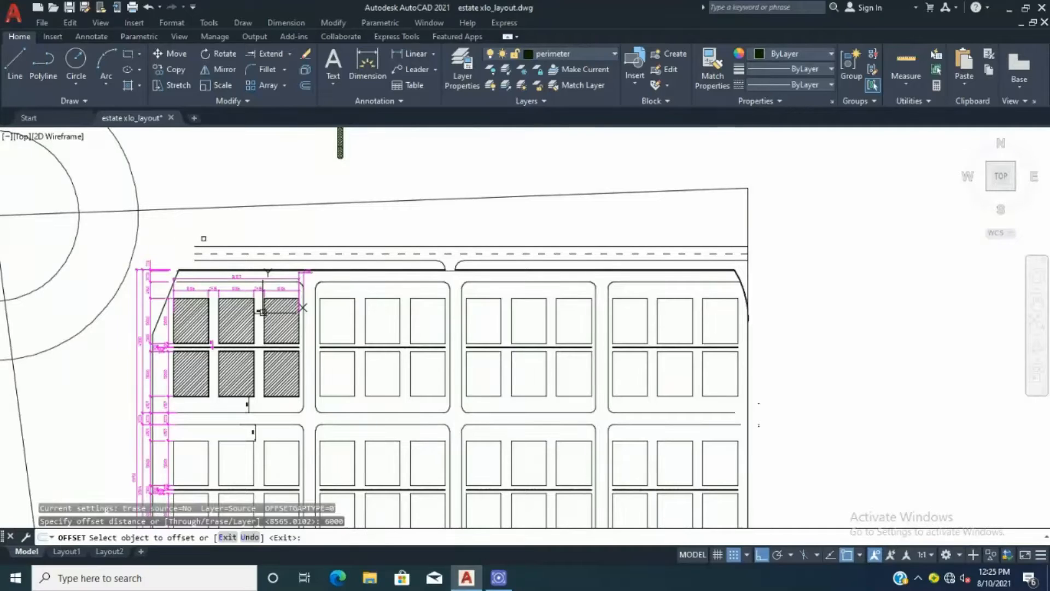
pyautogui.click(203, 206)
pyautogui.click(267, 253)
pyautogui.press('Escape')
pyautogui.press('Escape')
# - Delete the first offset boundary and try stretching the top edge of the remaining one down toward the road
pyautogui.click(294, 234)
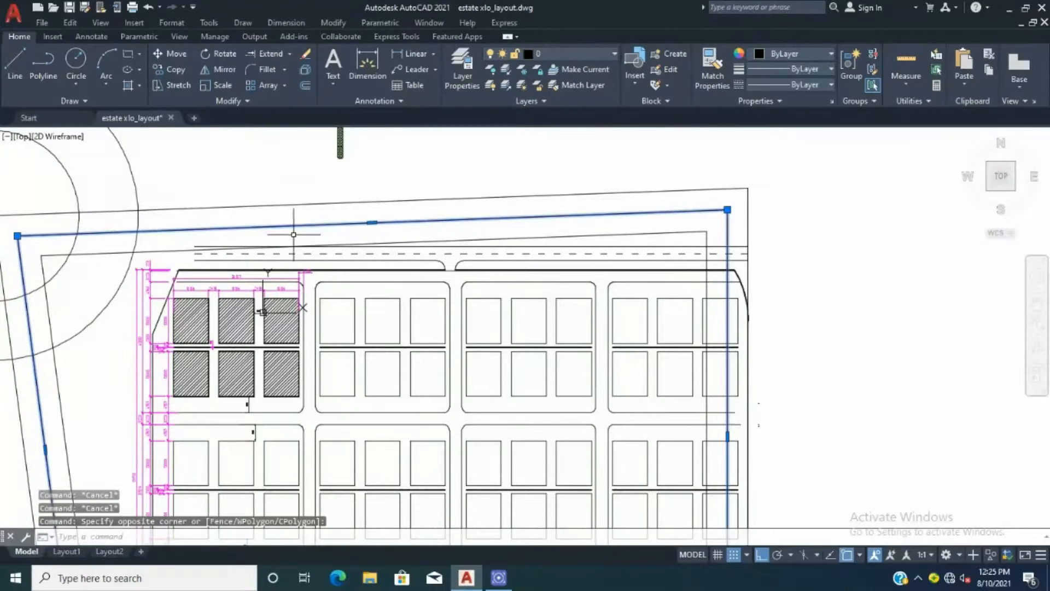
pyautogui.press('Delete')
pyautogui.click(535, 238)
pyautogui.scroll(6, 366, 243)
pyautogui.click(405, 237)
pyautogui.scroll(-4, 419, 296)
pyautogui.click(412, 298)
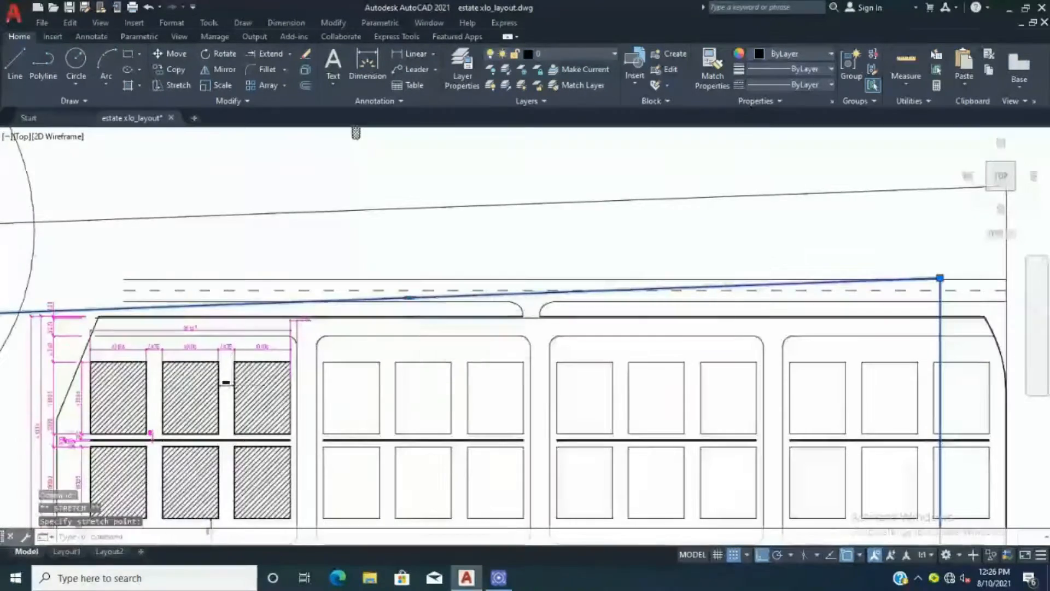
pyautogui.scroll(10, 412, 299)
pyautogui.click(425, 253)
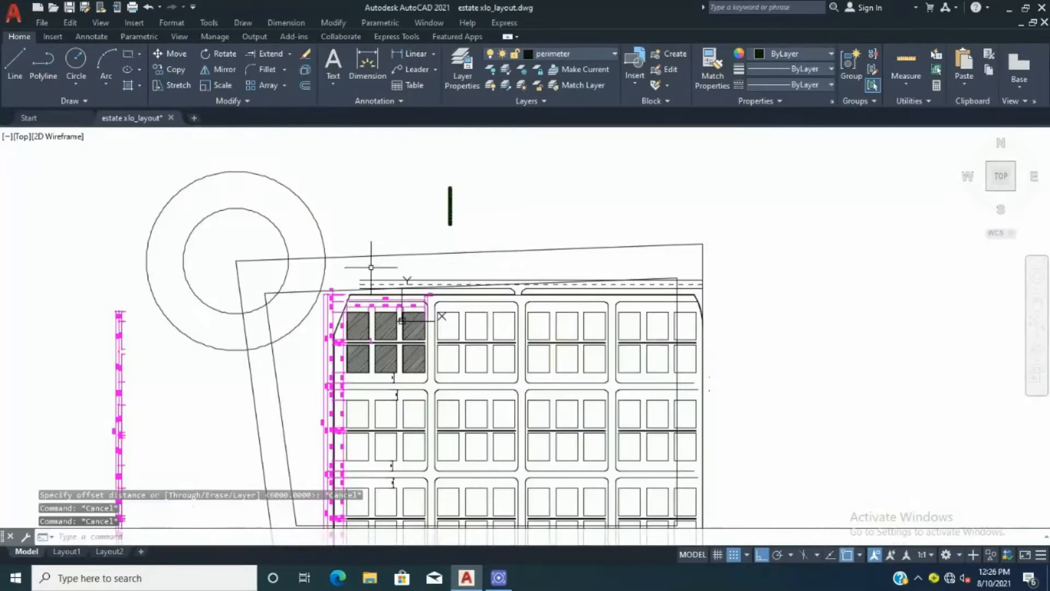
# - Delete the remaining inner offset boundary
pyautogui.hotkey('ctrl', 'z')
pyautogui.click(232, 346)
pyautogui.click(203, 366)
pyautogui.press('Delete')
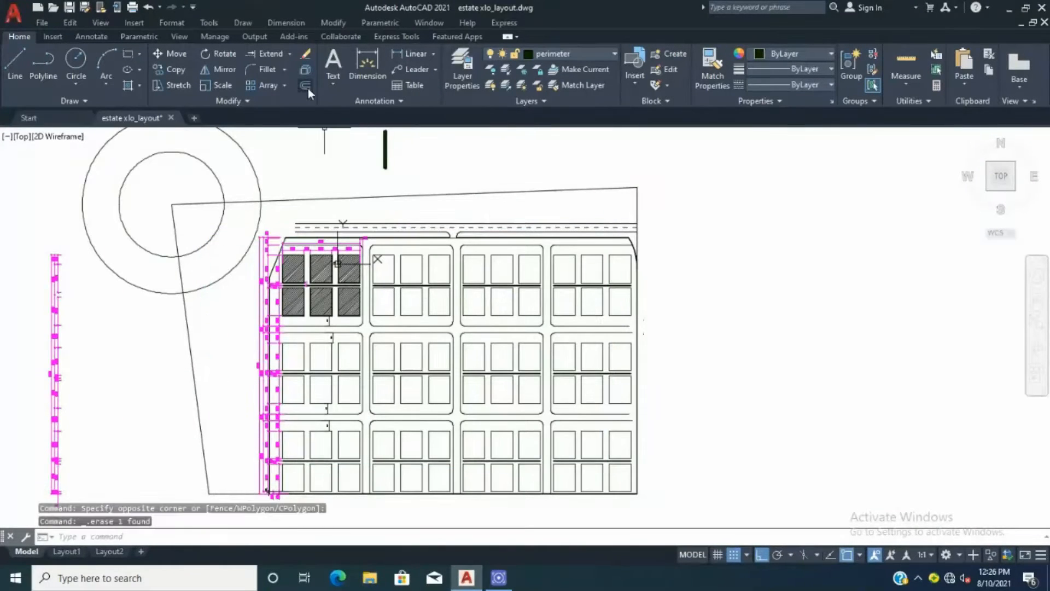
# - Try offsetting the outer site boundary inward by 7500
pyautogui.press('Return')
pyautogui.click(316, 200)
pyautogui.click(315, 241)
pyautogui.click(296, 250)
pyautogui.hotkey('ctrl', 'z')
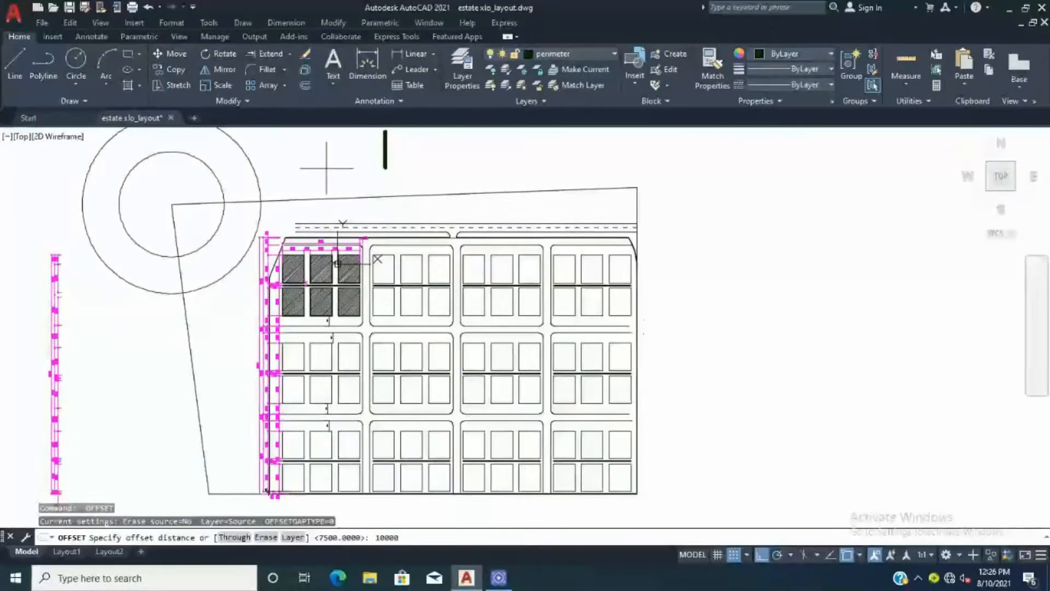
# - Try offsetting the outer site boundary inward by 10000
pyautogui.press('Return')
pyautogui.click(331, 198)
pyautogui.click(334, 211)
pyautogui.press('Return')
pyautogui.press('Return')
pyautogui.hotkey('ctrl', 'z')
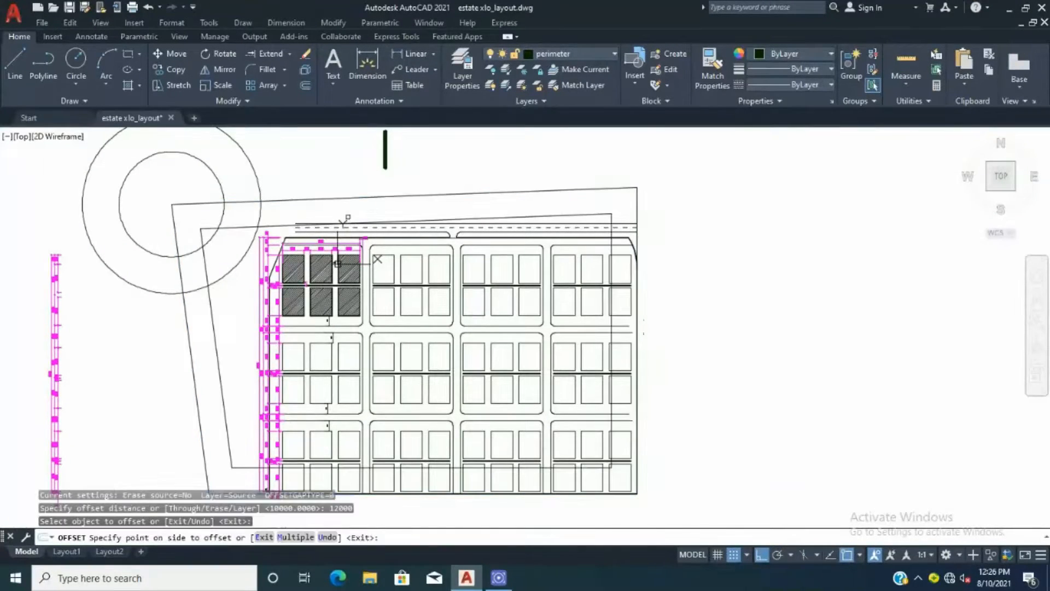
# - Offset the outer site boundary inward by 12000
pyautogui.click(348, 217)
pyautogui.scroll(3, 272, 272)
pyautogui.scroll(-3, 193, 216)
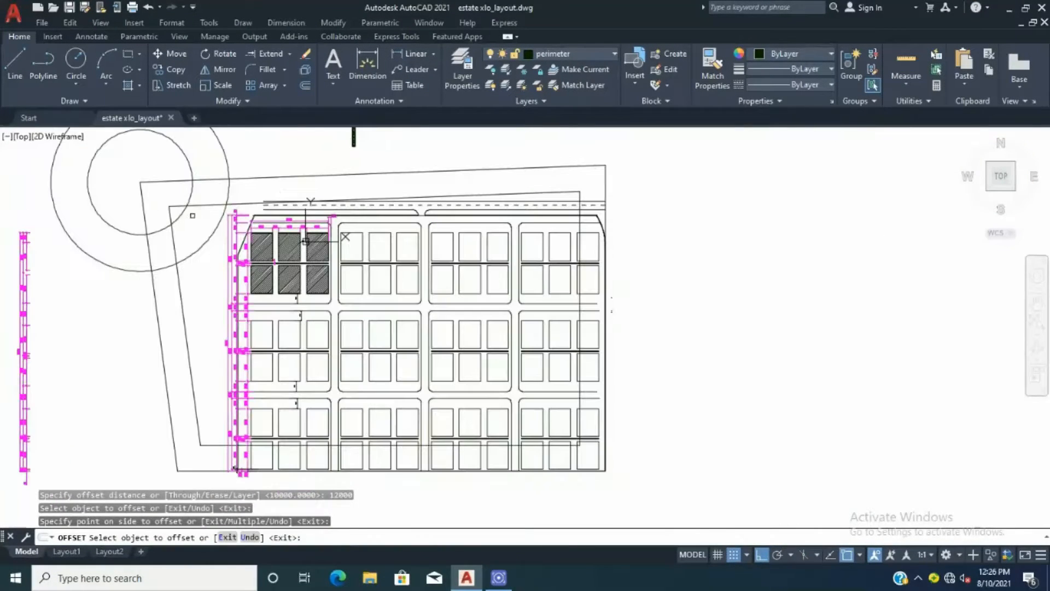
# - Trim the two concentric circles at the upper-left site corner, keeping only their arcs inside the site boundary
pyautogui.click(290, 56)
pyautogui.click(274, 74)
pyautogui.rightClick(297, 146)
pyautogui.click(310, 153)
pyautogui.scroll(4, 194, 158)
pyautogui.scroll(-4, 288, 209)
pyautogui.click(248, 174)
pyautogui.scroll(2, 297, 201)
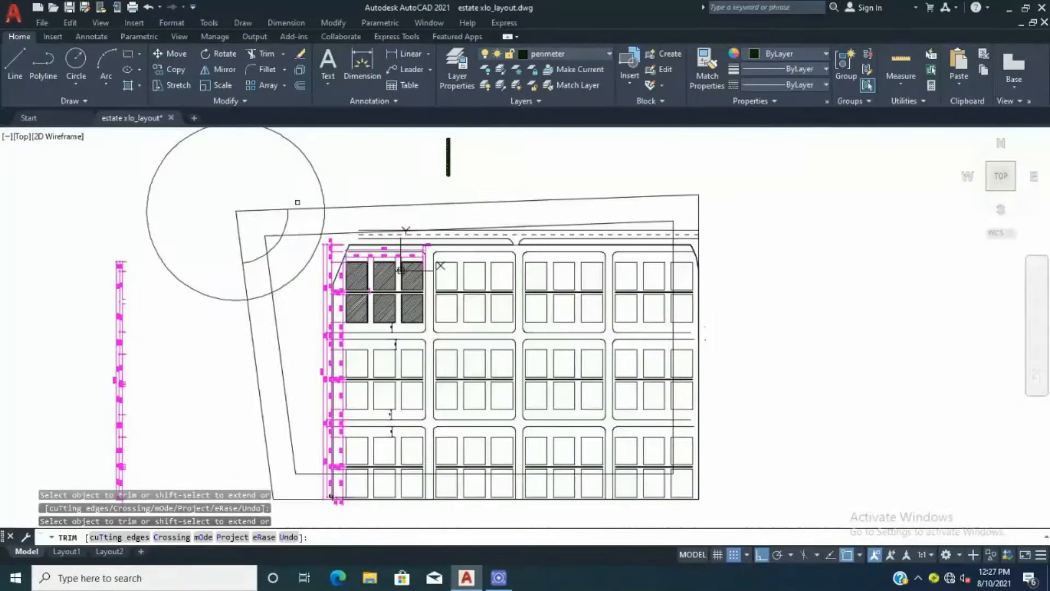
pyautogui.scroll(2, 302, 269)
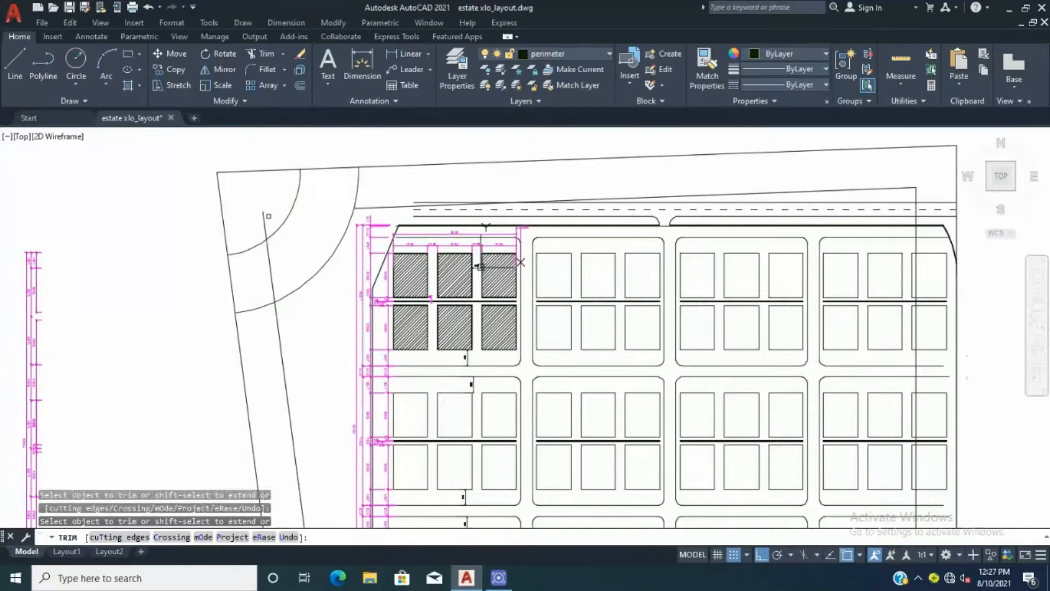
# - Trim the left side of the inner offset boundary at the large corner arc and cut its bottom edge beside the blocks
pyautogui.click(266, 264)
pyautogui.scroll(-5, 265, 264)
pyautogui.scroll(3, 424, 373)
pyautogui.click(134, 354)
pyautogui.press('Escape')
pyautogui.press('Escape')
# - Remove the right and bottom segments of the inner offset boundary, leaving its top segment
pyautogui.scroll(8, 488, 355)
pyautogui.click(551, 358)
pyautogui.scroll(-8, 551, 358)
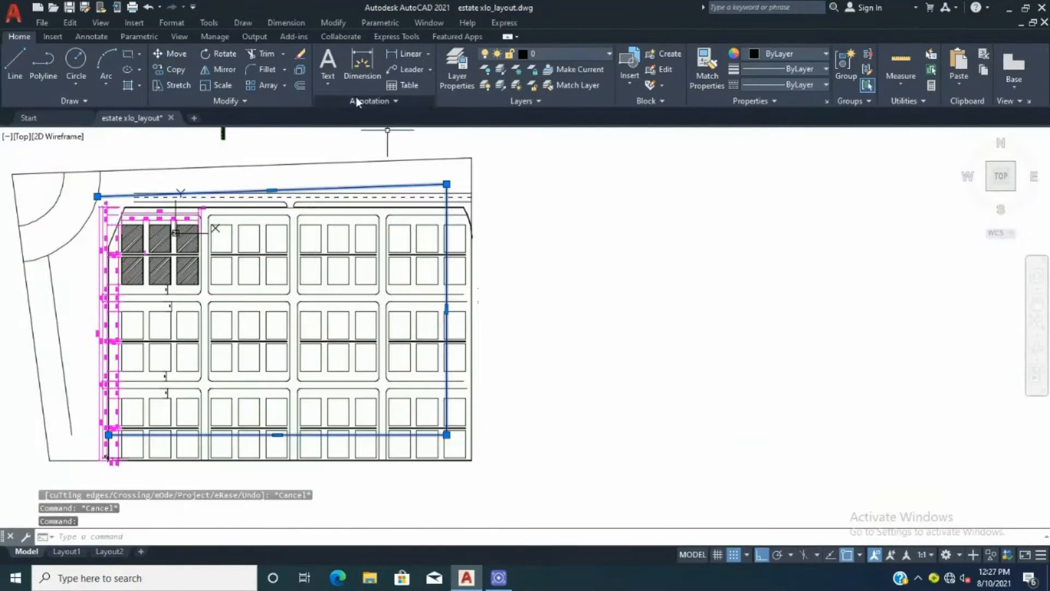
pyautogui.scroll(4, 479, 202)
pyautogui.click(397, 170)
pyautogui.press('Escape')
pyautogui.click(396, 185)
pyautogui.press('Delete')
pyautogui.scroll(-4, 405, 211)
pyautogui.moveTo(147, 233); pyautogui.dragTo(170, 225, button='middle')
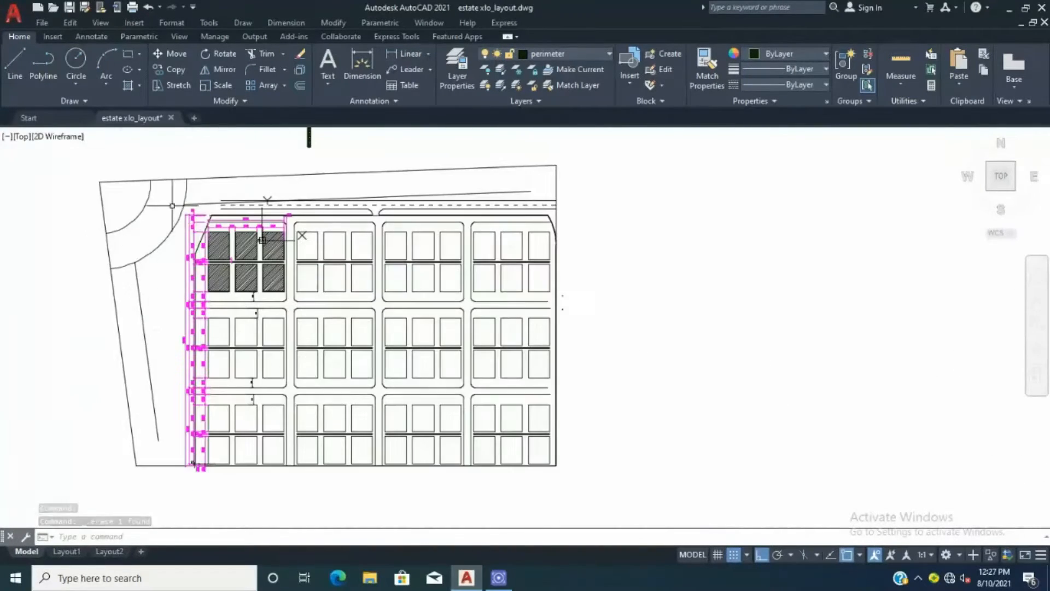
# - Trim both ends of the large corner arc where they run past the inner offset lines
pyautogui.scroll(4, 200, 203)
pyautogui.scroll(-5, 235, 184)
pyautogui.click(267, 54)
pyautogui.scroll(5, 249, 183)
pyautogui.click(136, 170)
pyautogui.scroll(-5, 186, 148)
pyautogui.scroll(3, 104, 221)
pyautogui.click(141, 220)
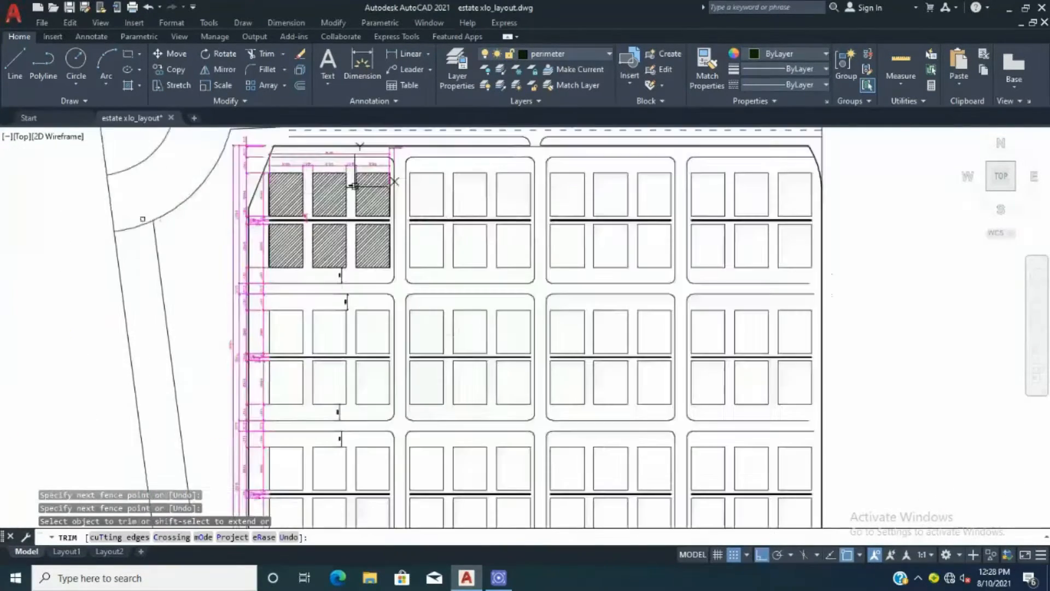
# - Extend the inner top line to the site's right edge and the inner left line to its bottom edge
pyautogui.scroll(-3, 145, 222)
pyautogui.click(500, 178)
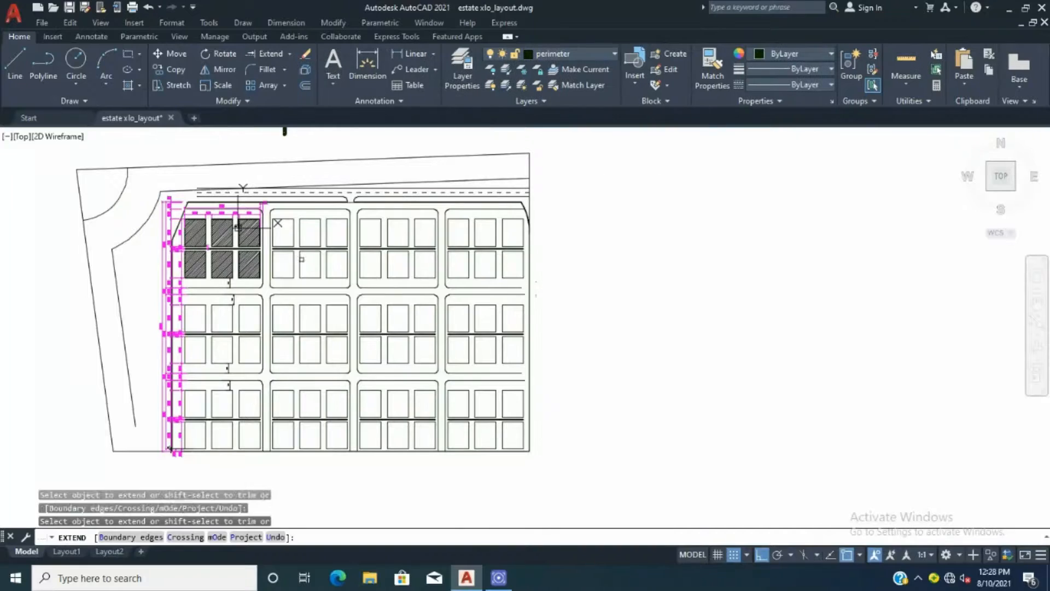
pyautogui.click(282, 79)
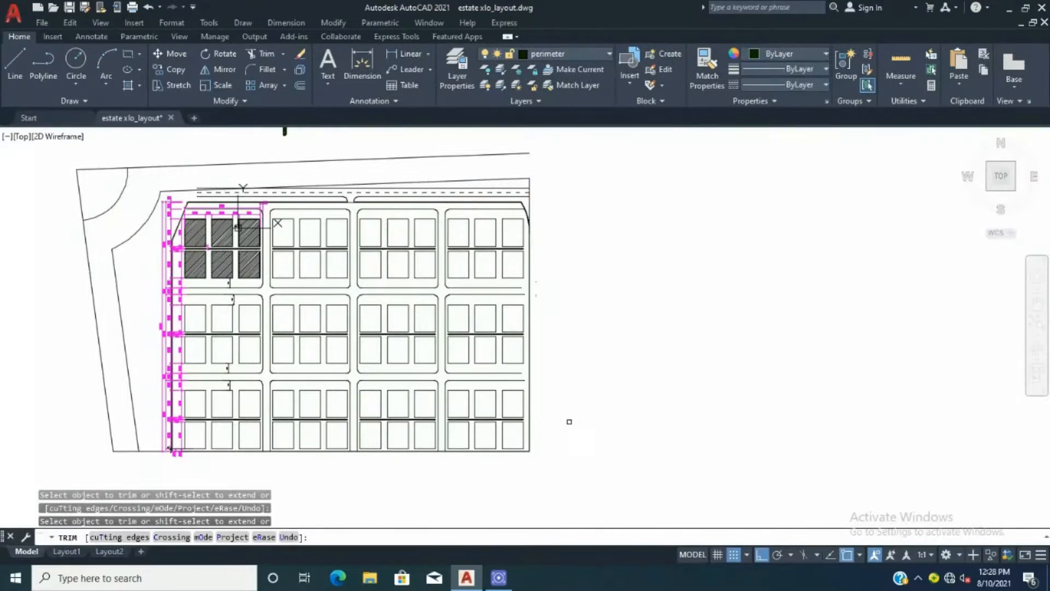
pyautogui.scroll(3, 204, 241)
pyautogui.scroll(-3, 204, 241)
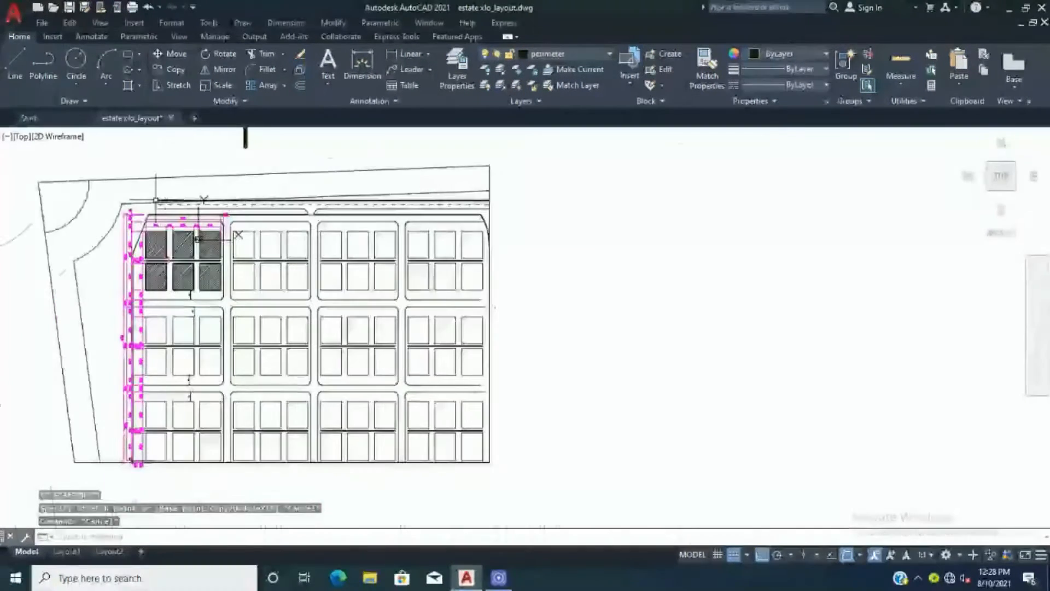
# - Stretch the right edge of the outer site boundary outward, away from the housing blocks
pyautogui.click(517, 185)
pyautogui.click(516, 185)
pyautogui.click(516, 320)
pyautogui.click(582, 322)
pyautogui.press('Escape')
pyautogui.press('Escape')
pyautogui.press('Escape')
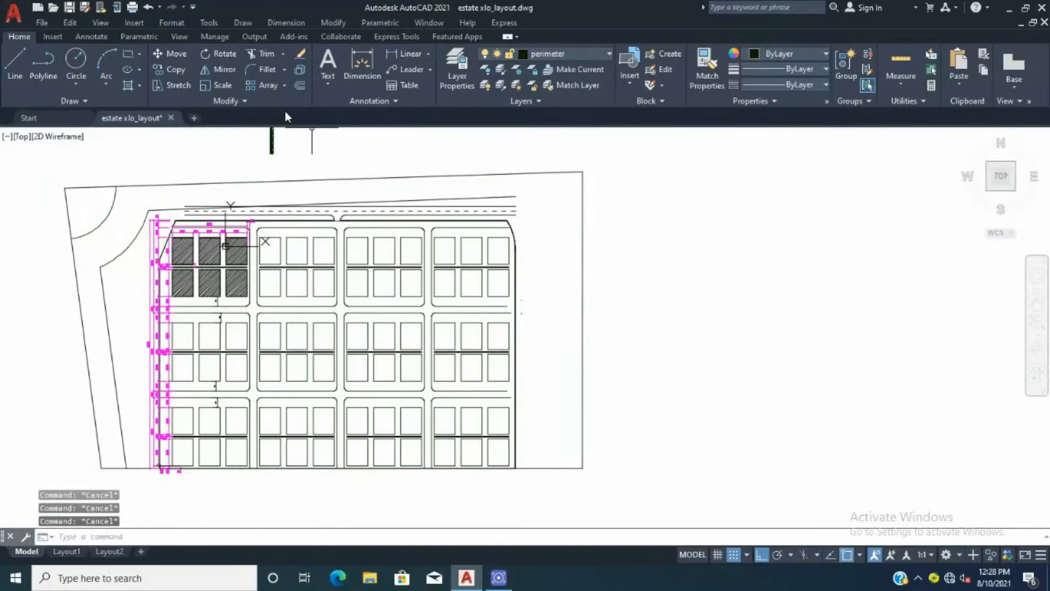
# - Draw a rectangle over the strip added along the site's right side and extend the inner top line to it
pyautogui.click(524, 483)
pyautogui.scroll(4, 577, 220)
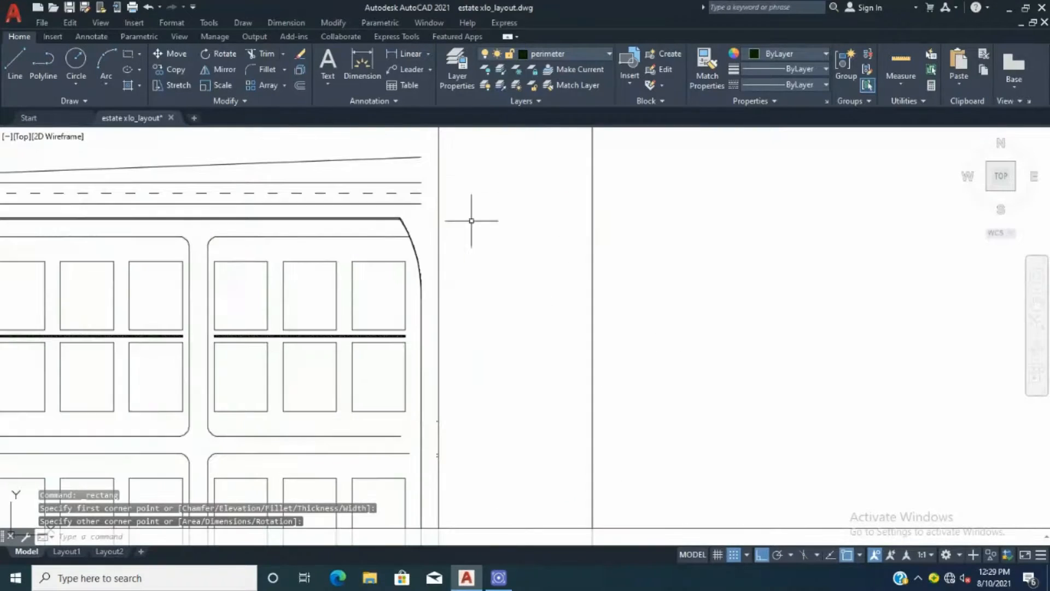
pyautogui.click(281, 101)
pyautogui.click(411, 157)
pyautogui.scroll(-6, 501, 210)
pyautogui.scroll(2, 353, 171)
pyautogui.scroll(4, 554, 213)
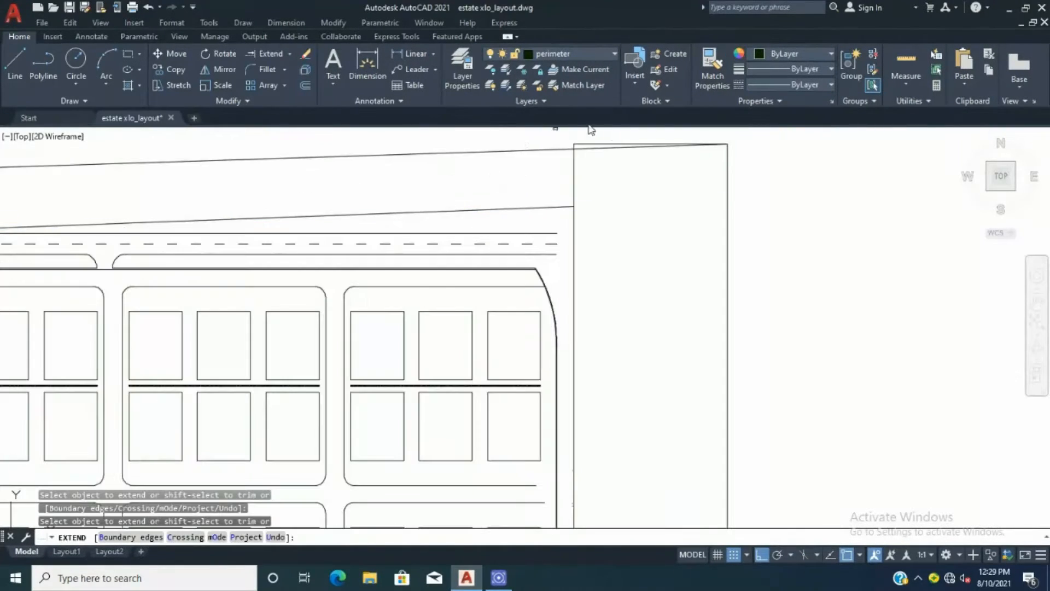
# - Delete the upper edge line of the road above the blocks and move its dashed centreline above the site
pyautogui.moveTo(539, 233); pyautogui.dragTo(598, 197, button='middle')
pyautogui.press('Escape')
pyautogui.press('Escape')
pyautogui.click(598, 195)
pyautogui.click(568, 189)
pyautogui.press('Delete')
pyautogui.scroll(-2, 528, 208)
pyautogui.click(318, 135)
pyautogui.press('Escape')
pyautogui.press('Escape')
# - Stretch the upper-left corner of the strip rectangle down onto the sloping top boundary
pyautogui.scroll(6, 600, 139)
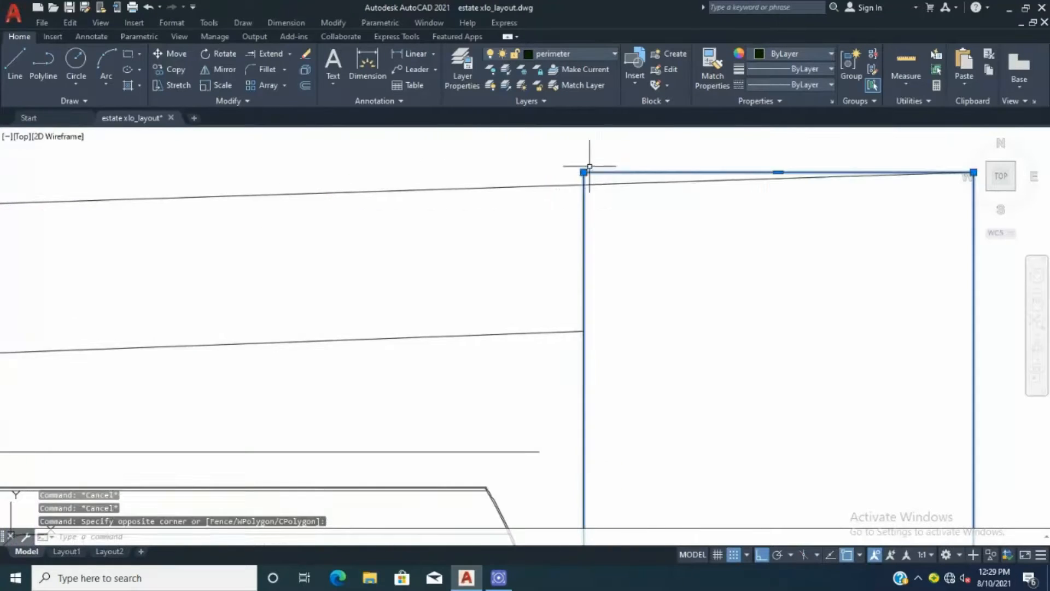
pyautogui.click(583, 172)
pyautogui.click(583, 185)
pyautogui.press('Escape')
# - Draw a second rectangle in the right strip, from the level of the inner top line to the site's bottom edge
pyautogui.scroll(-10, 573, 201)
pyautogui.scroll(2, 605, 228)
pyautogui.click(620, 473)
pyautogui.scroll(4, 550, 218)
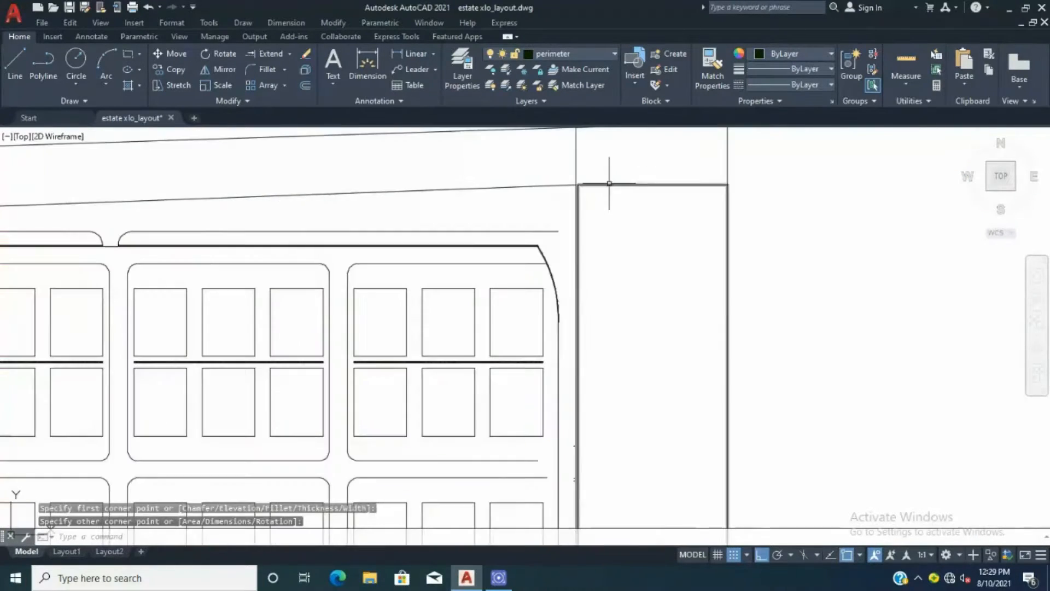
# - Stretch the second rectangle's upper-left corner to meet the end of the inner top line
pyautogui.click(609, 189)
pyautogui.click(595, 174)
pyautogui.scroll(10, 601, 315)
pyautogui.click(523, 309)
pyautogui.click(511, 306)
pyautogui.press('Escape')
pyautogui.press('Escape')
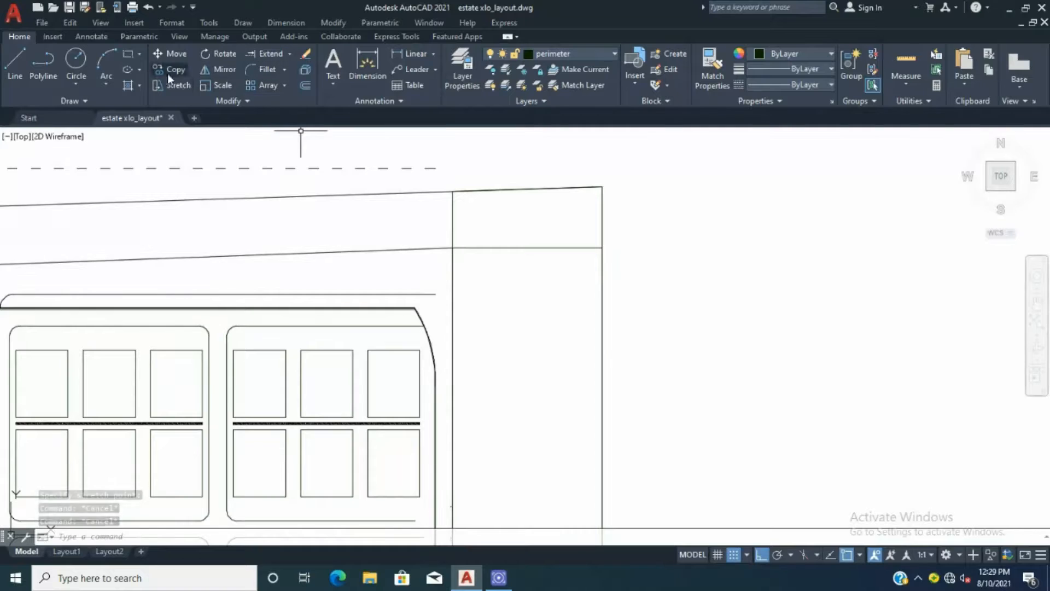
# - Fillet the upper-left corner of the second strip rectangle with a radius of 15000
pyautogui.write('r')
pyautogui.press('Return')
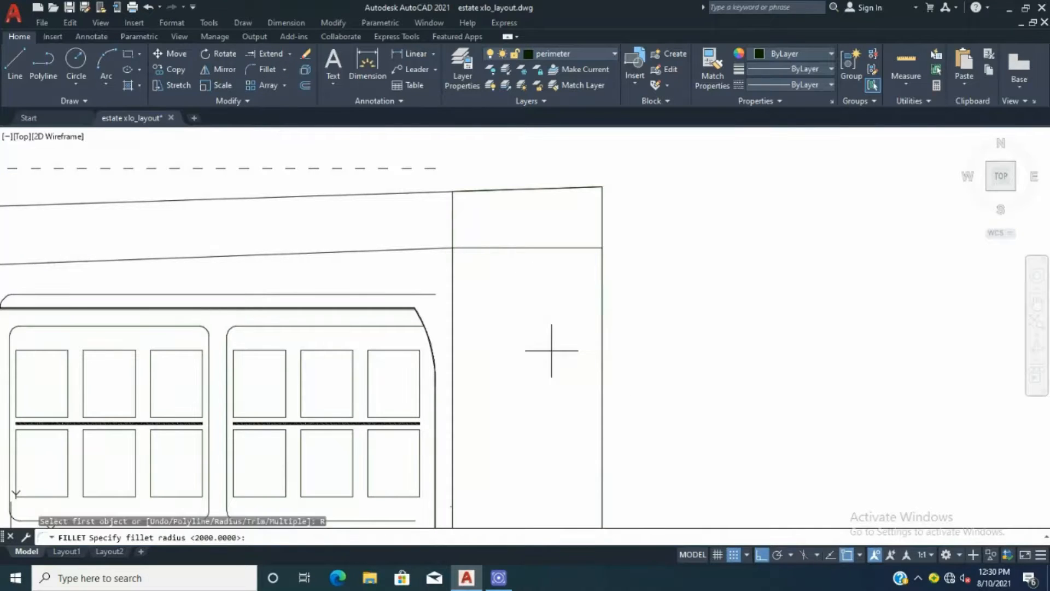
pyautogui.click(453, 293)
pyautogui.scroll(-6, 473, 291)
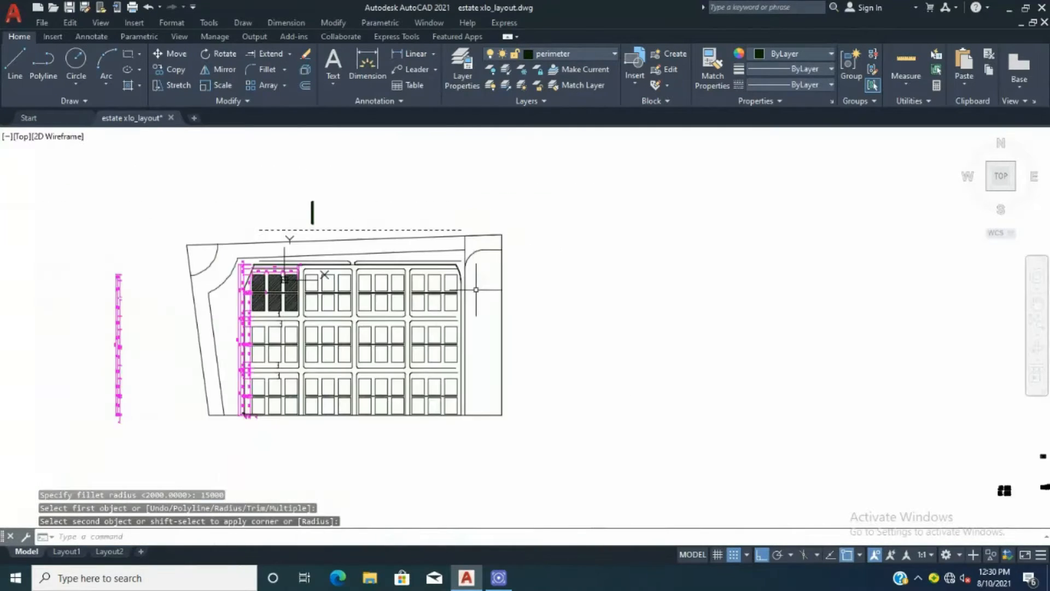
# - Fillet the upper-left corner of the second strip rectangle with a radius of 25000
pyautogui.scroll(4, 478, 289)
pyautogui.press('Return')
pyautogui.rightClick(478, 285)
pyautogui.click(508, 335)
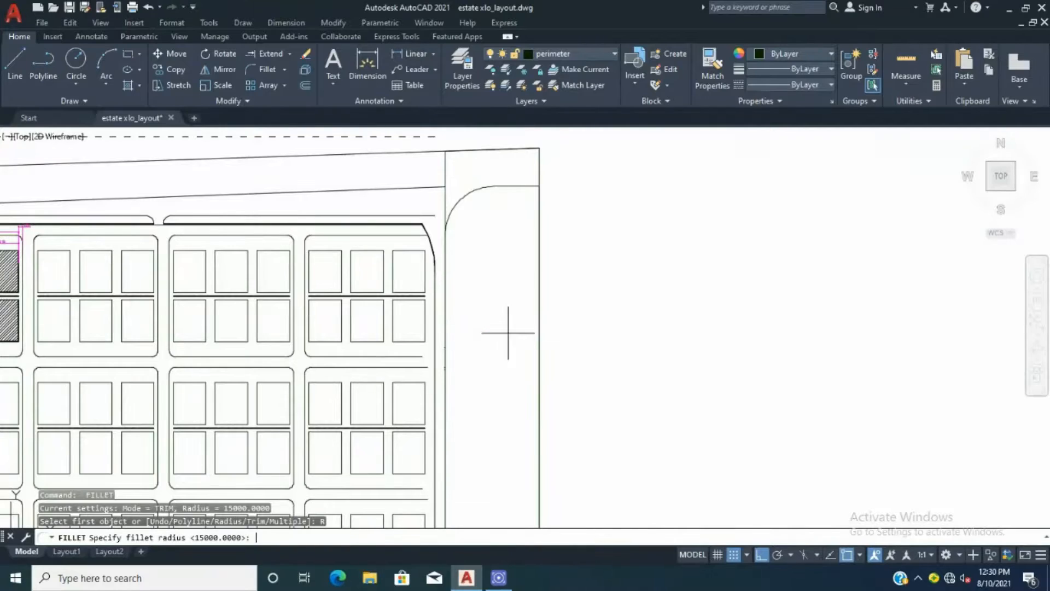
pyautogui.click(447, 252)
pyautogui.click(504, 186)
pyautogui.scroll(-8, 491, 197)
pyautogui.scroll(4, 475, 302)
# - Fillet the lower-left corner of the second strip rectangle with the same 25000 radius
pyautogui.press('Return')
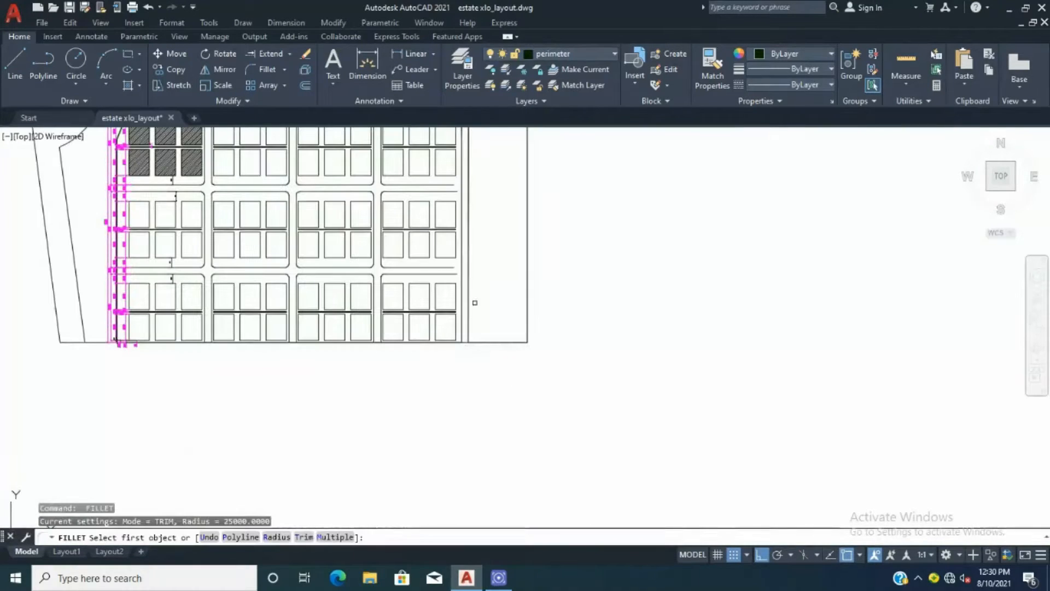
pyautogui.scroll(-4, 489, 343)
pyautogui.scroll(4, 375, 207)
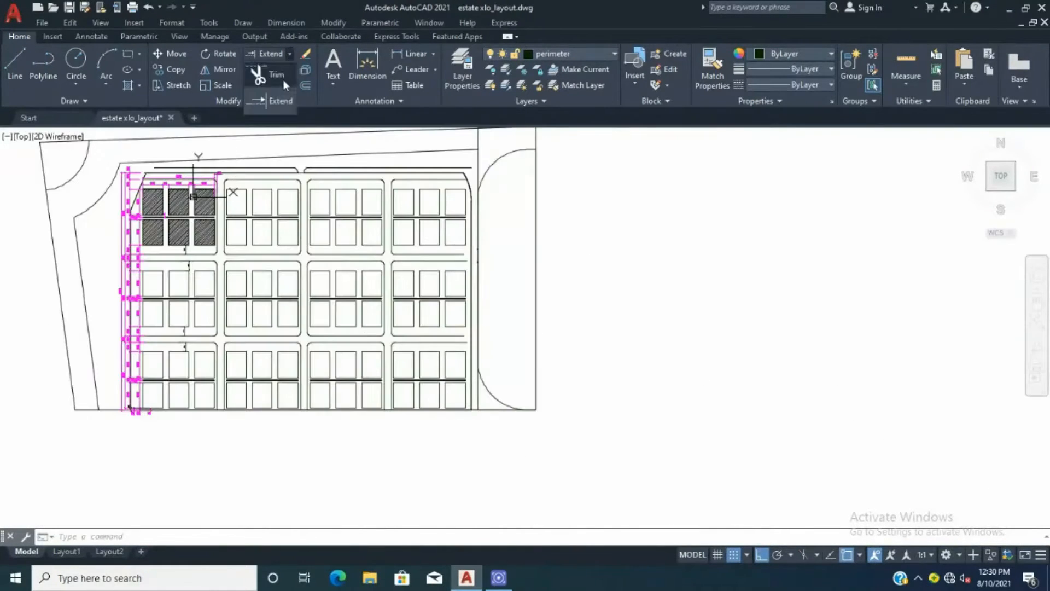
pyautogui.click(522, 353)
pyautogui.scroll(-2, 522, 356)
pyautogui.scroll(2, 562, 227)
# - Delete the two leftover road edge lines above the housing blocks
pyautogui.scroll(4, 219, 236)
pyautogui.click(379, 251)
pyautogui.click(333, 263)
pyautogui.press('Delete')
pyautogui.scroll(2, 344, 268)
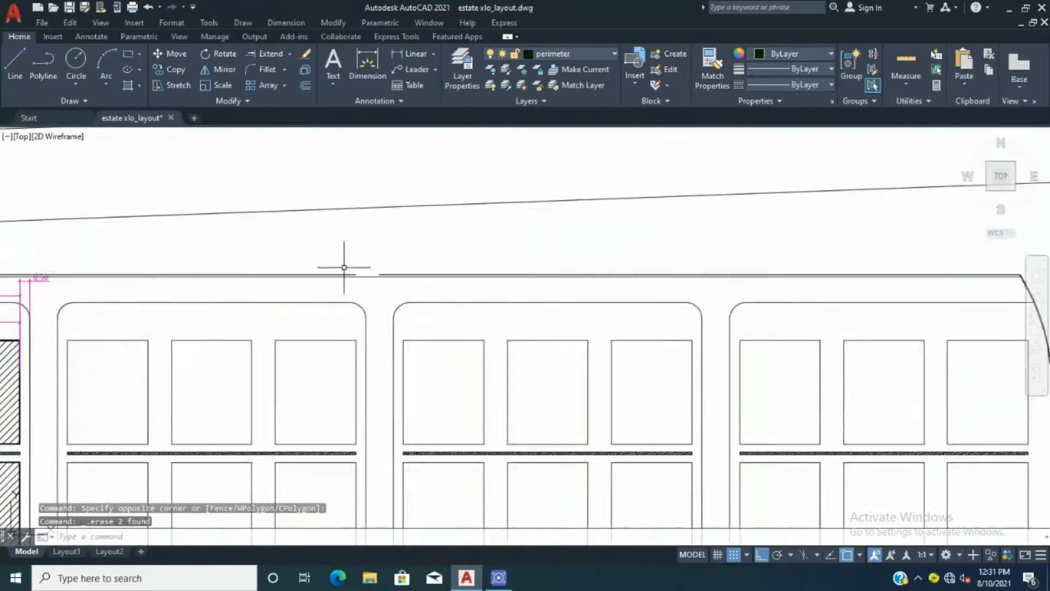
# - Draw vertical construction lines along both edges of the central street between the second and third block columns
pyautogui.scroll(5, 344, 268)
pyautogui.write('xl')
pyautogui.press('Return')
pyautogui.write('v')
pyautogui.press('Return')
pyautogui.click(351, 432)
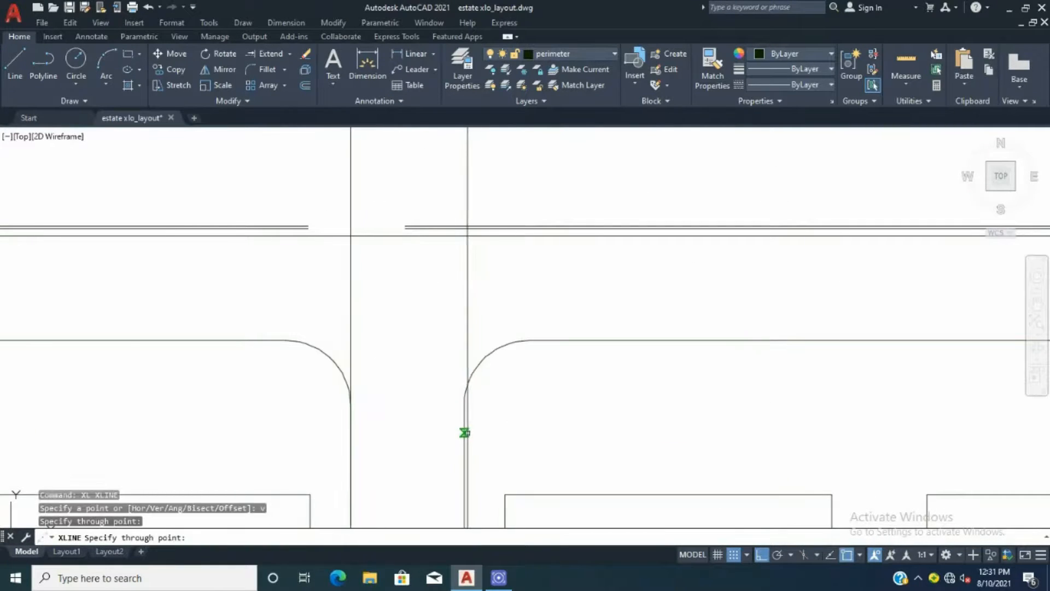
pyautogui.click(464, 434)
pyautogui.press('Escape')
pyautogui.press('Escape')
# - Extend and trim the broken perimeter wall ends at the entrance so they meet the two vertical construction lines
pyautogui.write('ex')
pyautogui.press('Return')
pyautogui.scroll(6, 324, 236)
pyautogui.keyDown('shift'); pyautogui.moveTo(368, 212); pyautogui.dragTo(363, 238); pyautogui.keyUp('shift')
pyautogui.press('Escape')
pyautogui.scroll(-10, 371, 300)
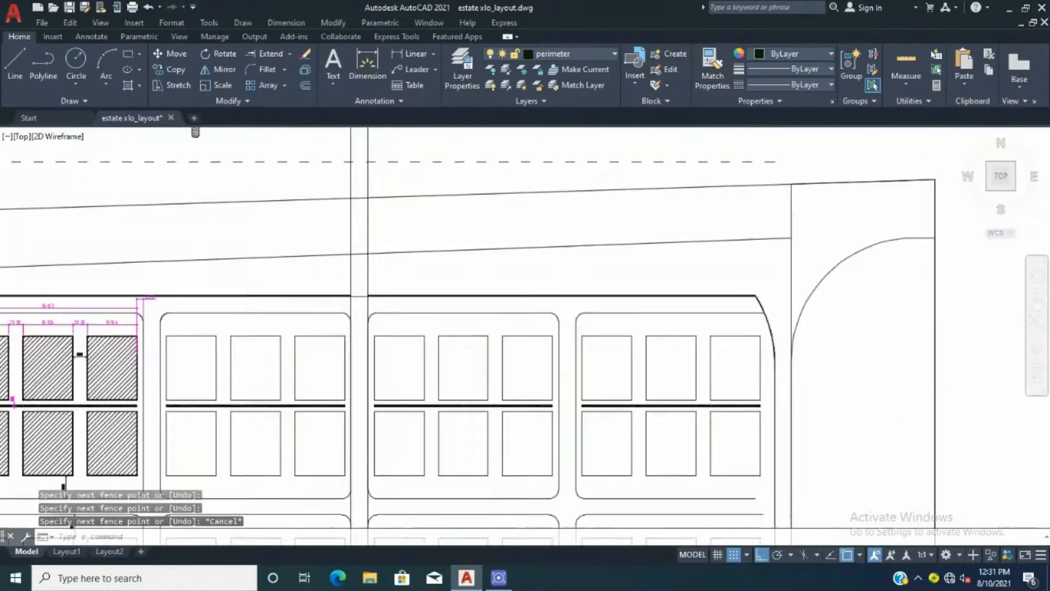
# - Trim the two vertical construction lines between the outer and inner top boundary lines
pyautogui.press('Escape')
pyautogui.scroll(-2, 367, 290)
pyautogui.press('Return')
pyautogui.scroll(4, 367, 246)
pyautogui.keyDown('shift'); pyautogui.moveTo(402, 288); pyautogui.dragTo(268, 293); pyautogui.keyUp('shift')
pyautogui.press('Escape')
pyautogui.scroll(-4, 268, 292)
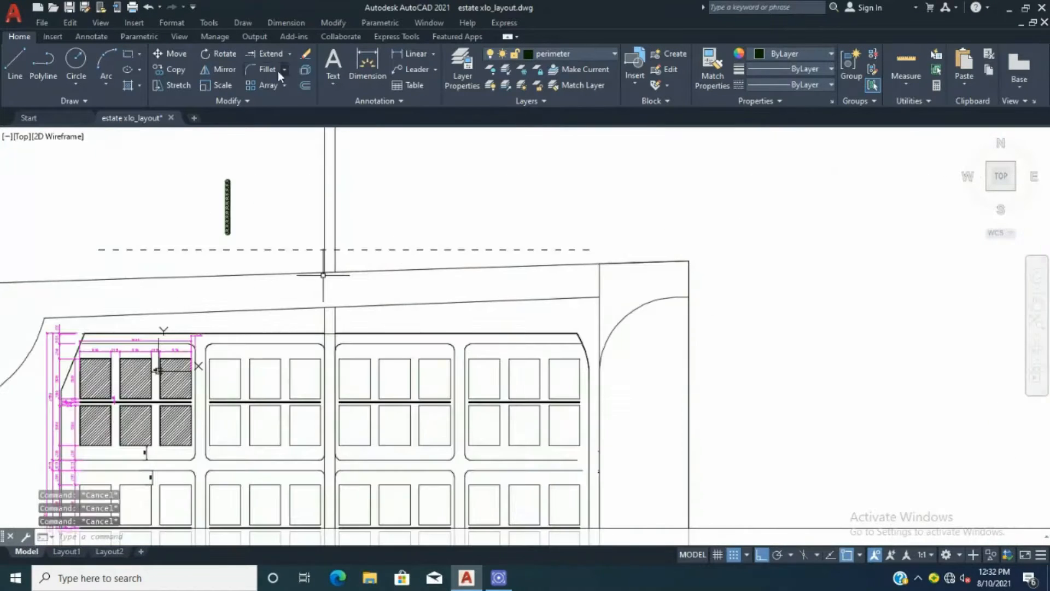
# - Fillet the corners where the central entrance street meets the inner edge of the perimeter road
pyautogui.scroll(4, 328, 274)
pyautogui.write('f')
pyautogui.press('Return')
pyautogui.rightClick(280, 235)
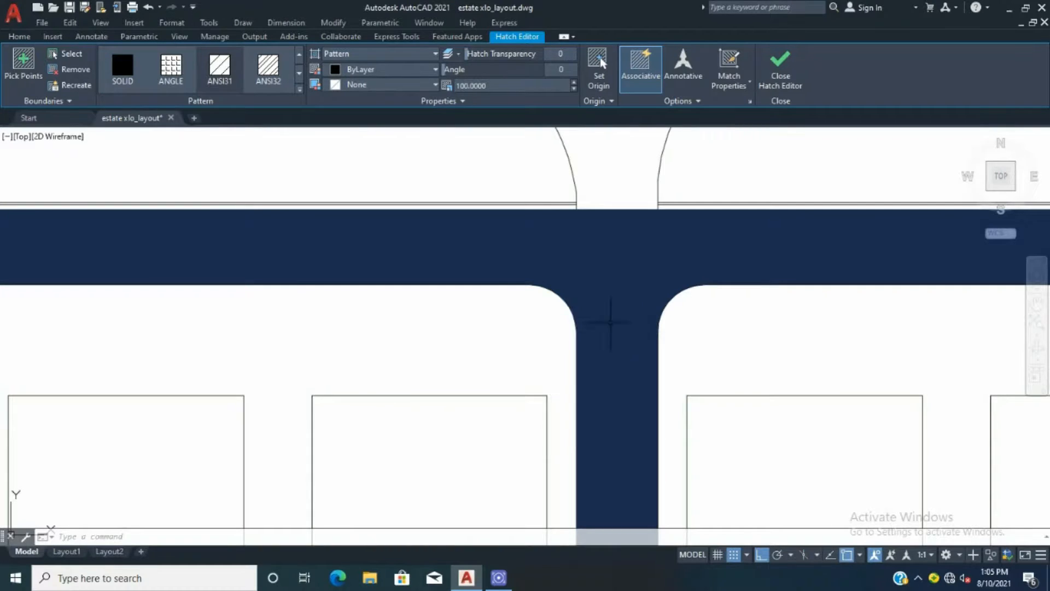
# - Trim the vertical line above the large rounded corner on the estate's east side up to the outer boundary
pyautogui.scroll(-8, 609, 328)
pyautogui.press('Escape')
pyautogui.press('Escape')
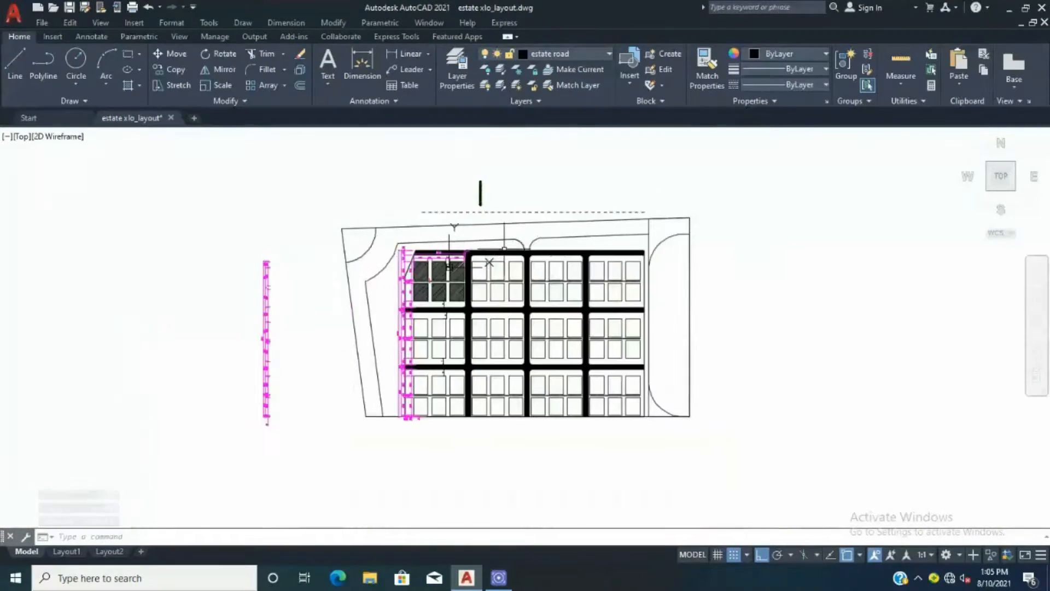
pyautogui.scroll(2, 991, 196)
pyautogui.scroll(4, 795, 181)
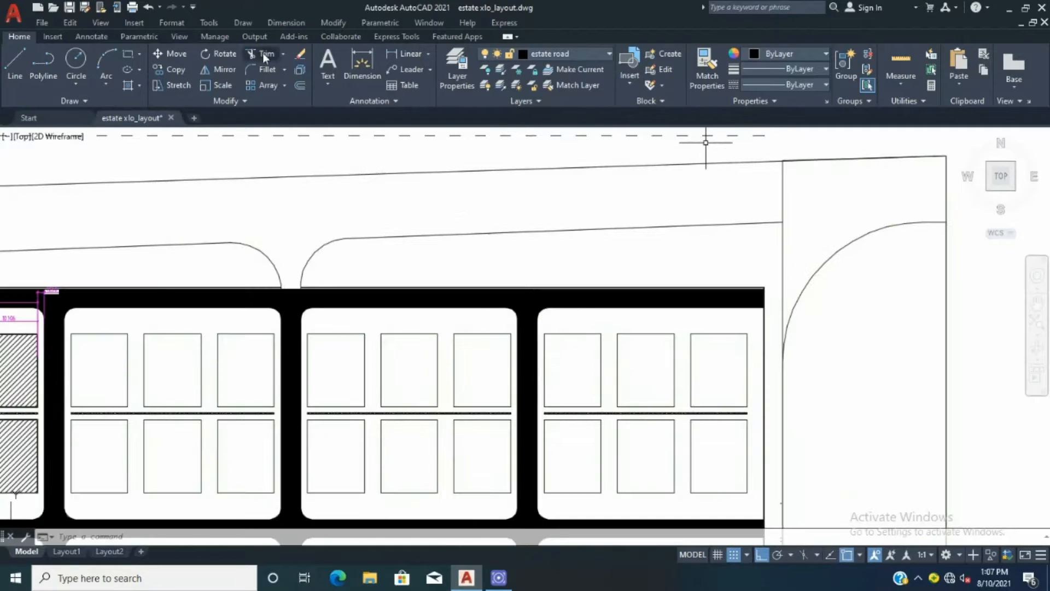
pyautogui.write('tr')
pyautogui.press('Return')
pyautogui.moveTo(763, 194); pyautogui.dragTo(793, 193)
pyautogui.press('Return')
pyautogui.press('Return')
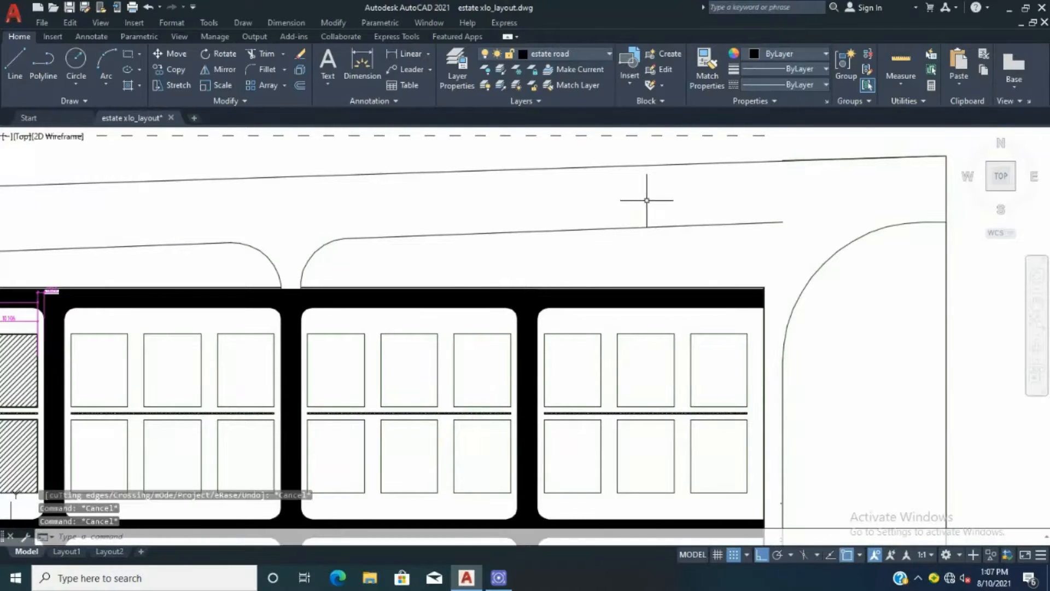
# - Extend the inner edge line of the top perimeter road to the outer east boundary
pyautogui.click(278, 56)
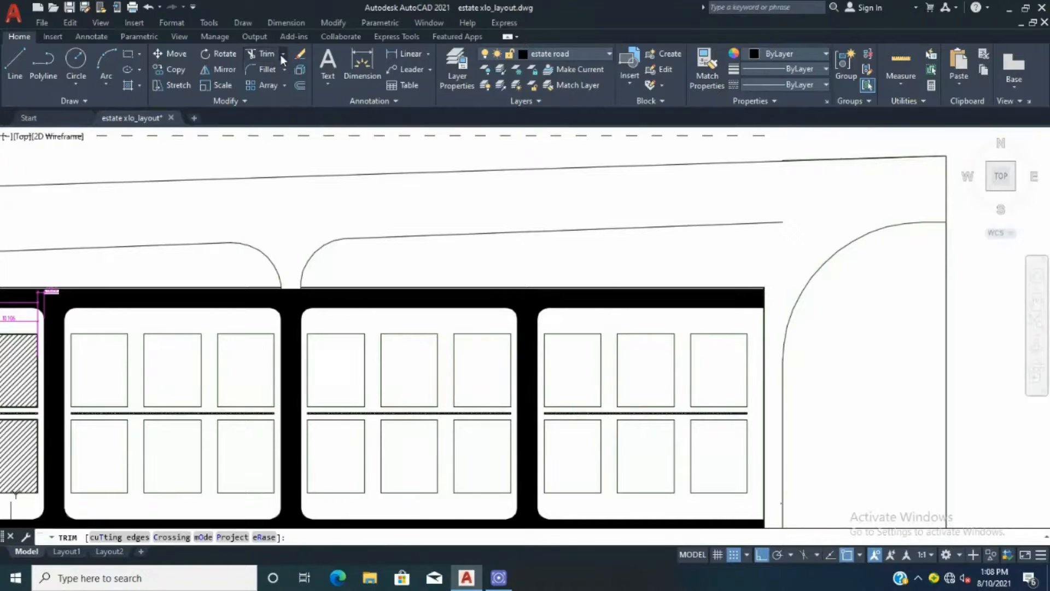
pyautogui.click(282, 55)
pyautogui.click(268, 98)
pyautogui.rightClick(499, 171)
pyautogui.click(616, 211)
pyautogui.moveTo(711, 213); pyautogui.dragTo(717, 232)
pyautogui.scroll(-2, 625, 225)
pyautogui.press('Escape')
pyautogui.press('Escape')
pyautogui.press('Escape')
pyautogui.click(706, 181)
pyautogui.scroll(1, 797, 157)
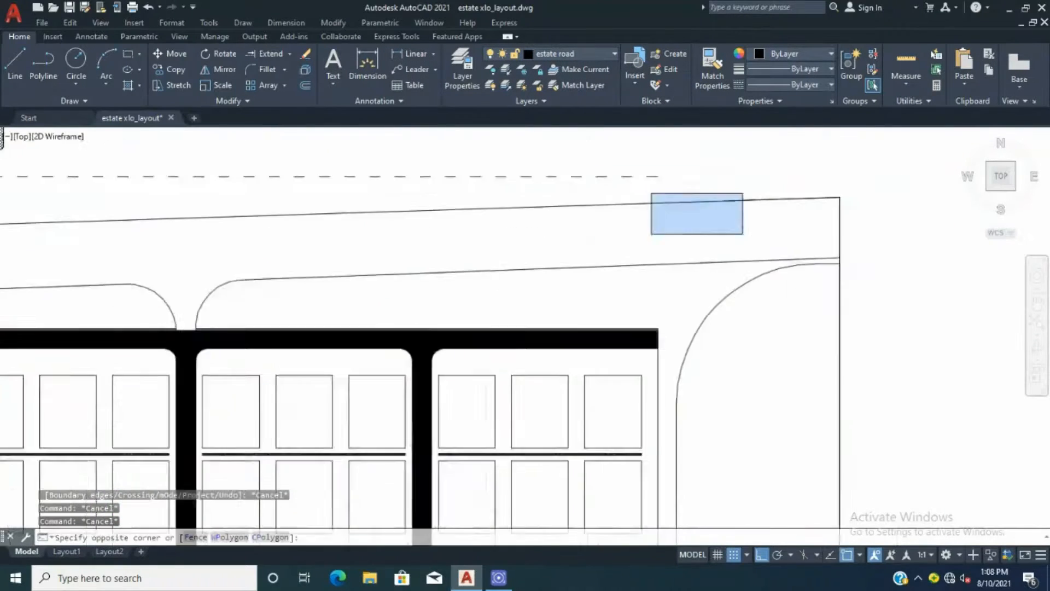
pyautogui.click(740, 234)
pyautogui.scroll(-3, 724, 221)
pyautogui.click(796, 218)
pyautogui.click(796, 218)
pyautogui.scroll(1, 499, 205)
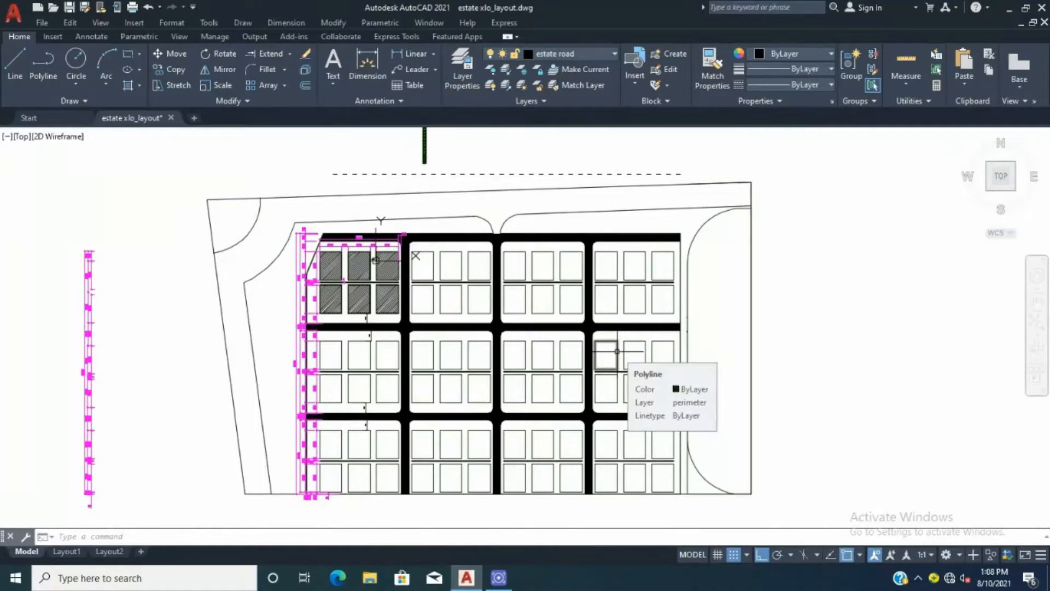
pyautogui.press('h')
pyautogui.press('Return')
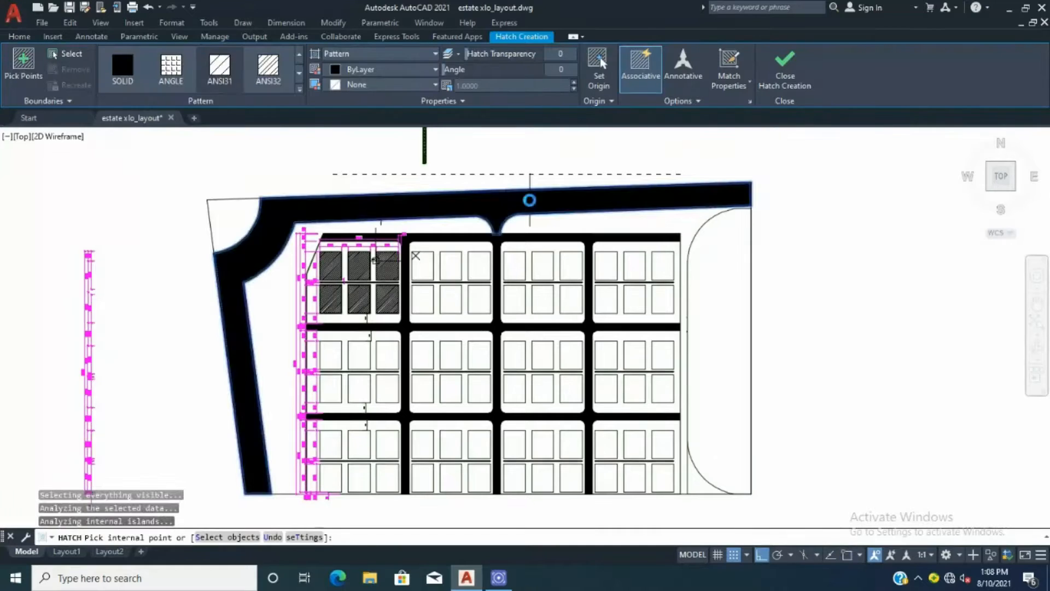
pyautogui.press('Escape')
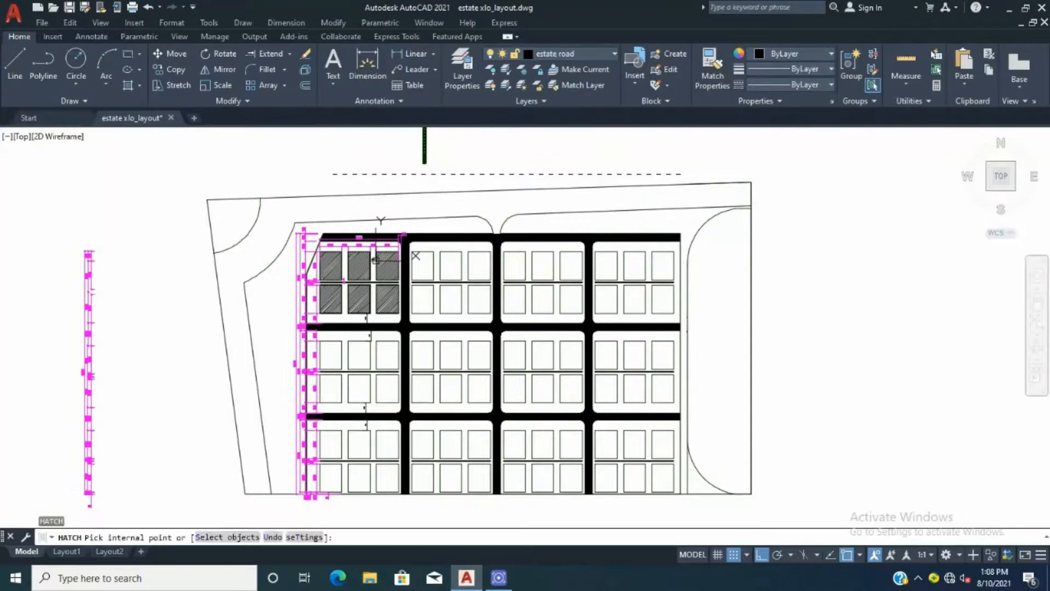
pyautogui.click(331, 220)
pyautogui.press('Escape')
pyautogui.press('Escape')
# - Assign the north-west corner curves, the inner perimeter road edges and the entrance curves to the express way layer
pyautogui.click(272, 274)
pyautogui.click(235, 234)
pyautogui.click(257, 286)
pyautogui.click(241, 296)
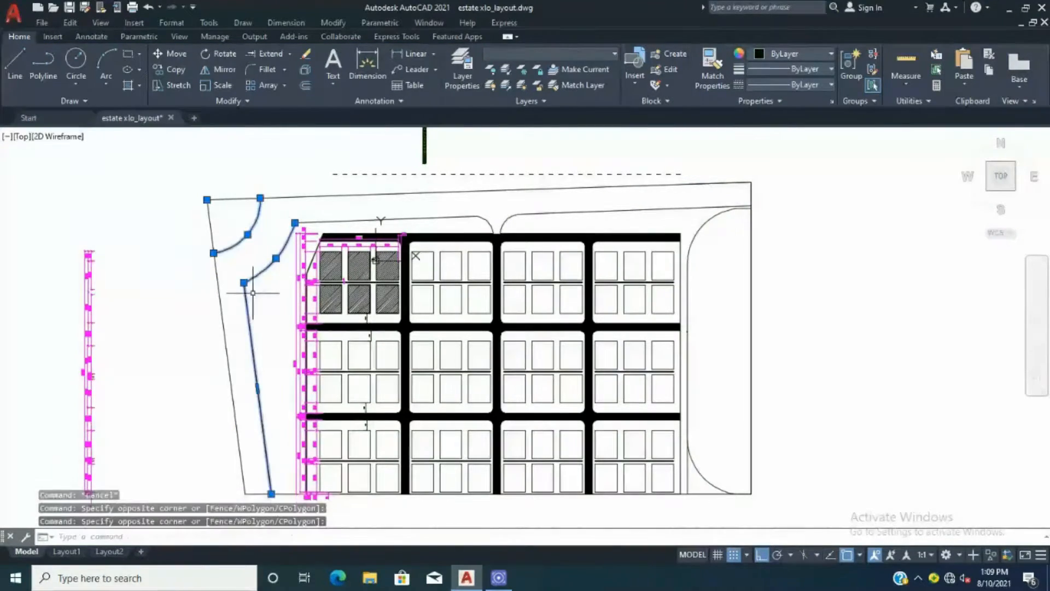
pyautogui.click(378, 220)
pyautogui.click(536, 214)
pyautogui.scroll(4, 483, 235)
pyautogui.click(500, 200)
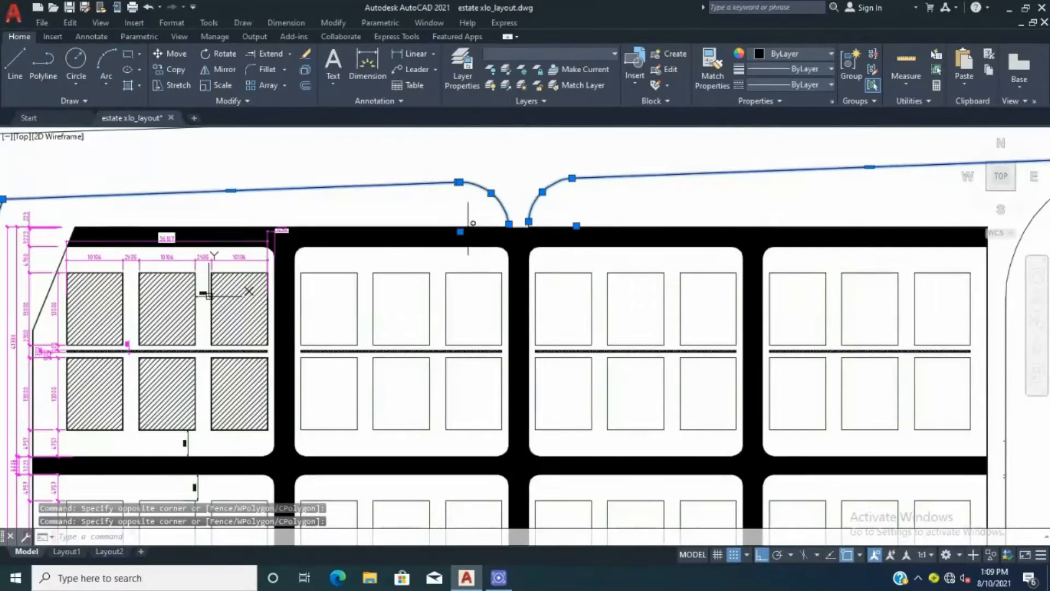
pyautogui.scroll(-4, 469, 235)
pyautogui.rightClick(476, 223)
pyautogui.click(523, 516)
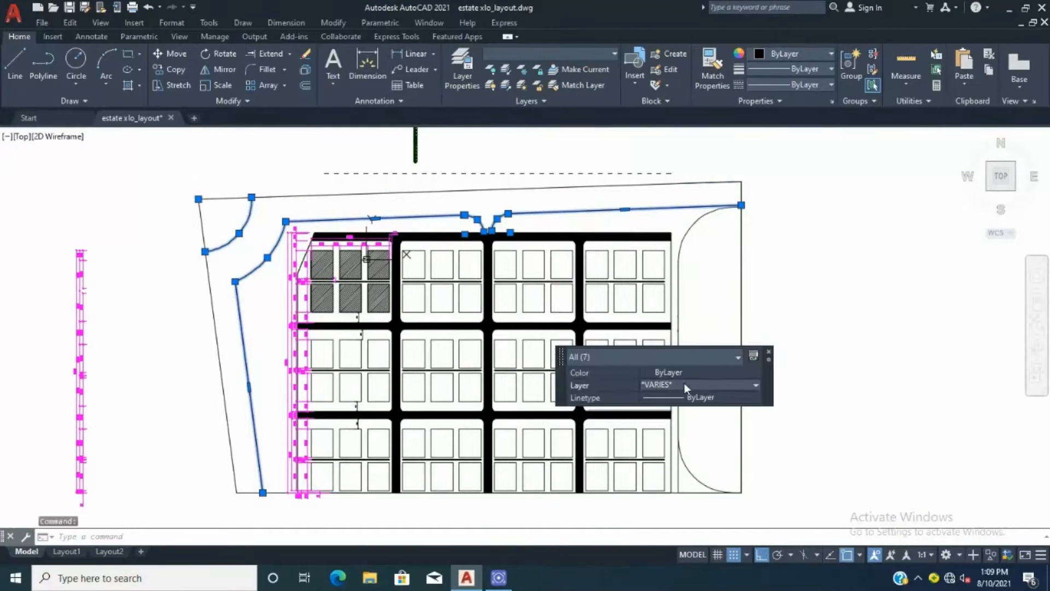
pyautogui.click(683, 385)
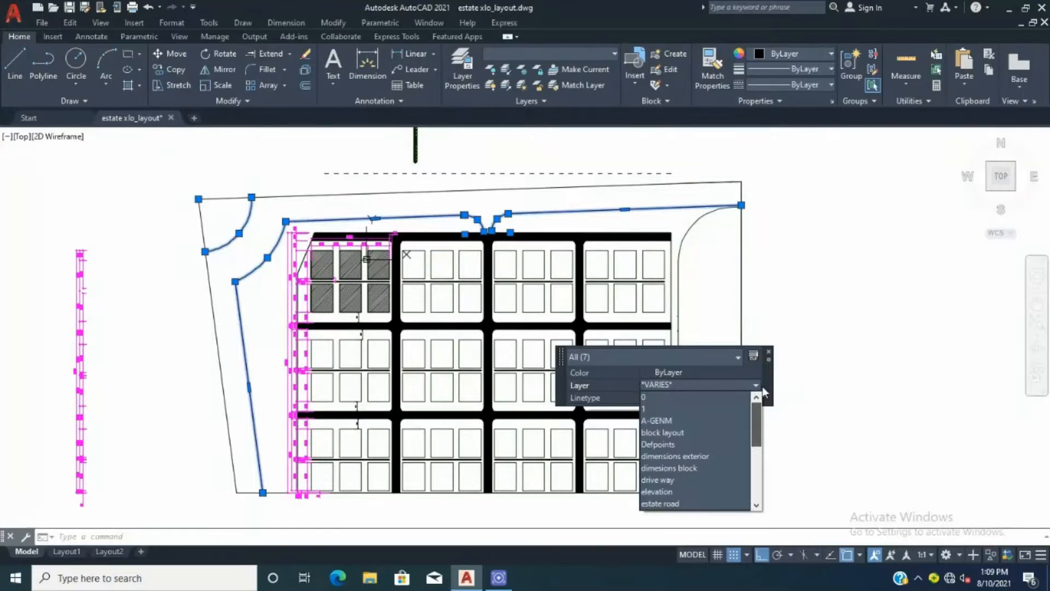
pyautogui.scroll(-3, 750, 425)
pyautogui.click(723, 454)
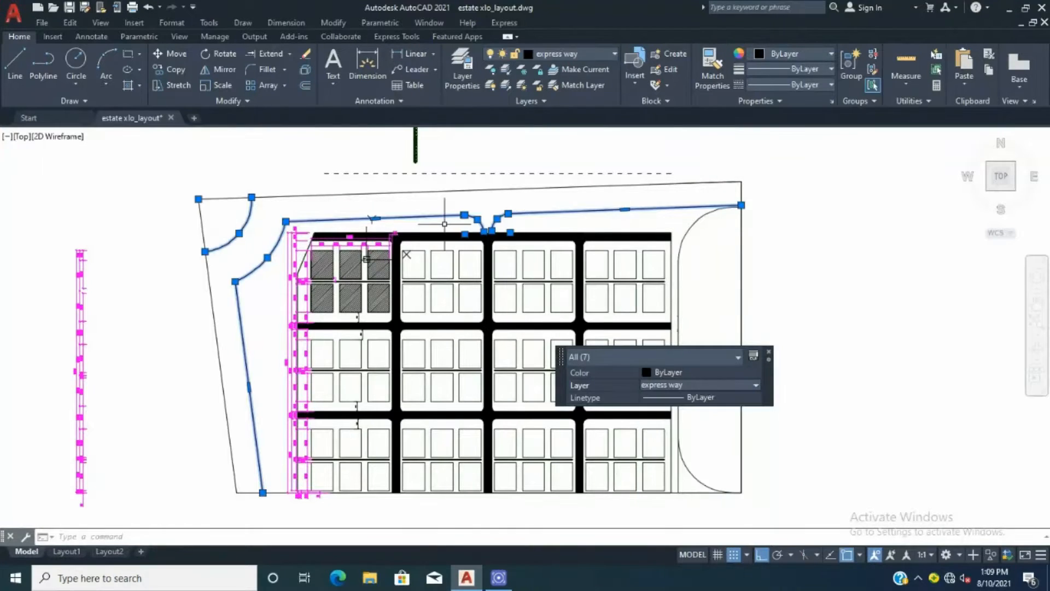
pyautogui.press('Escape')
# - Hatch the perimeter road and its entrance junction with a solid fill
pyautogui.press('Return')
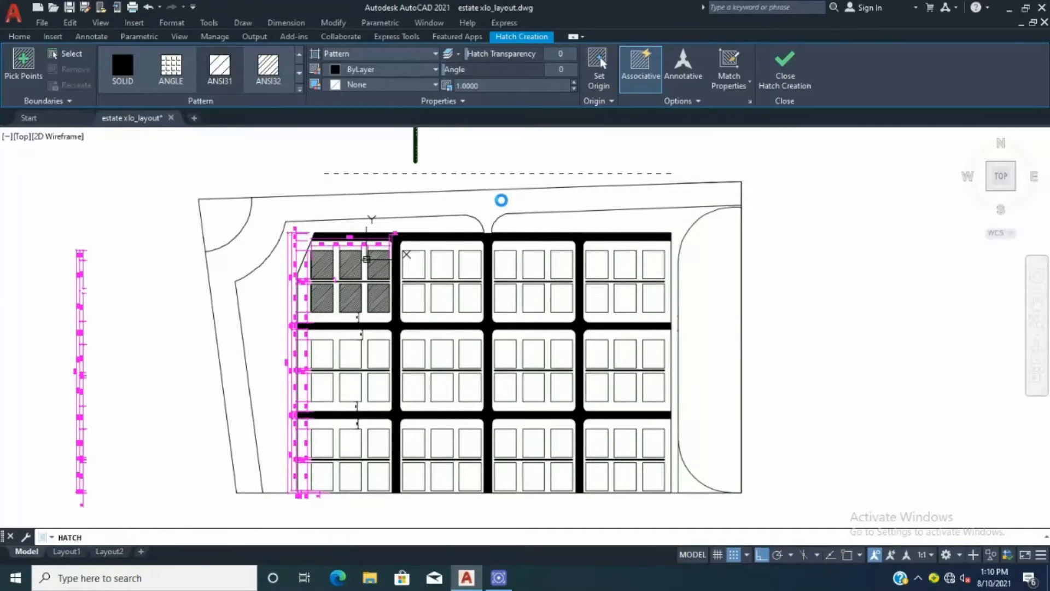
pyautogui.click(501, 200)
pyautogui.click(471, 337)
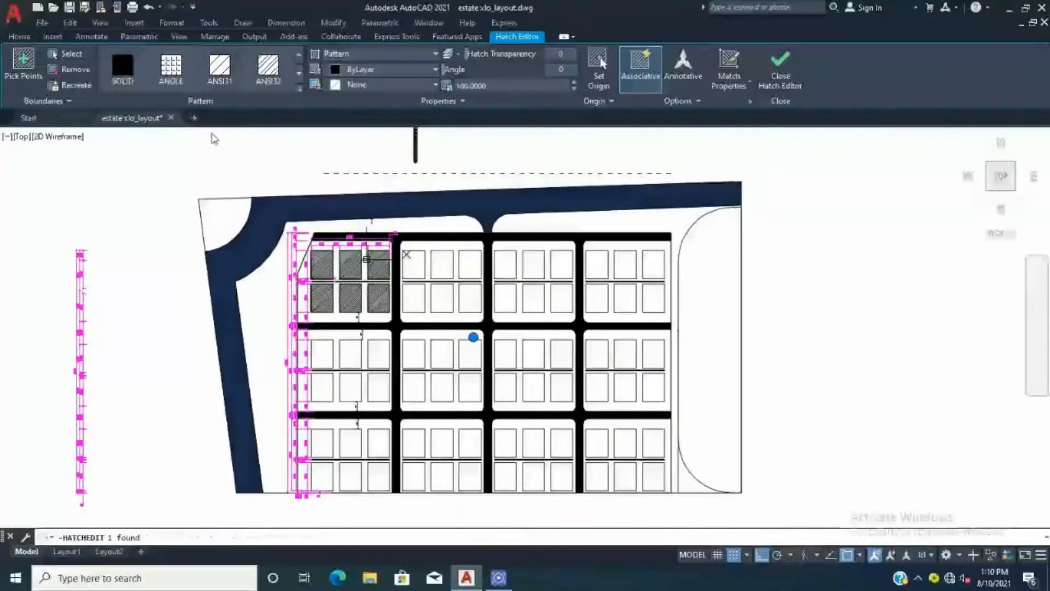
pyautogui.press('Escape')
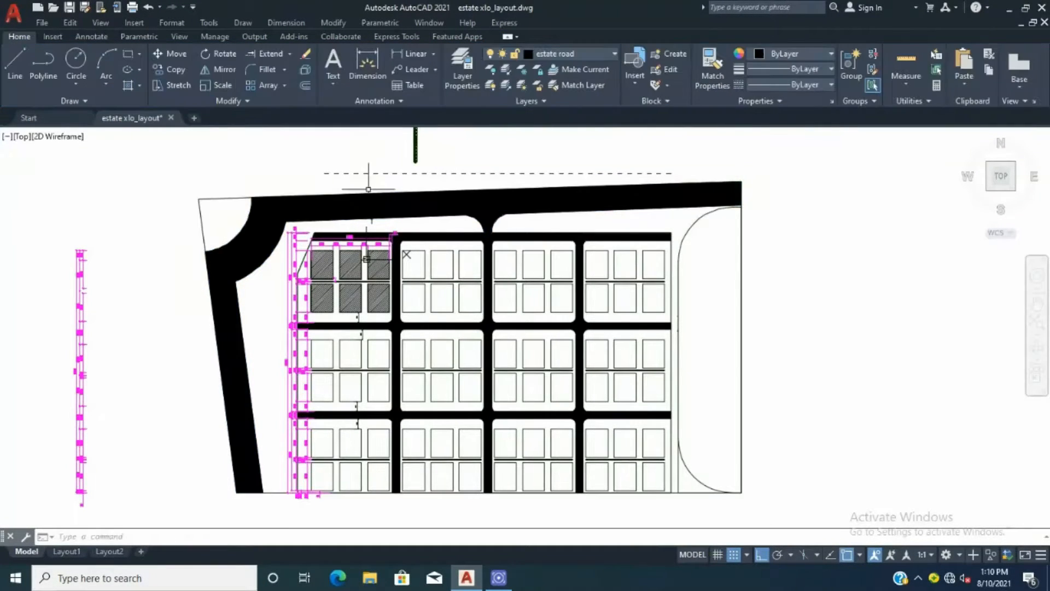
# - Move the solid hatch of the perimeter road to the express way layer
pyautogui.doubleClick(362, 208)
pyautogui.click(632, 482)
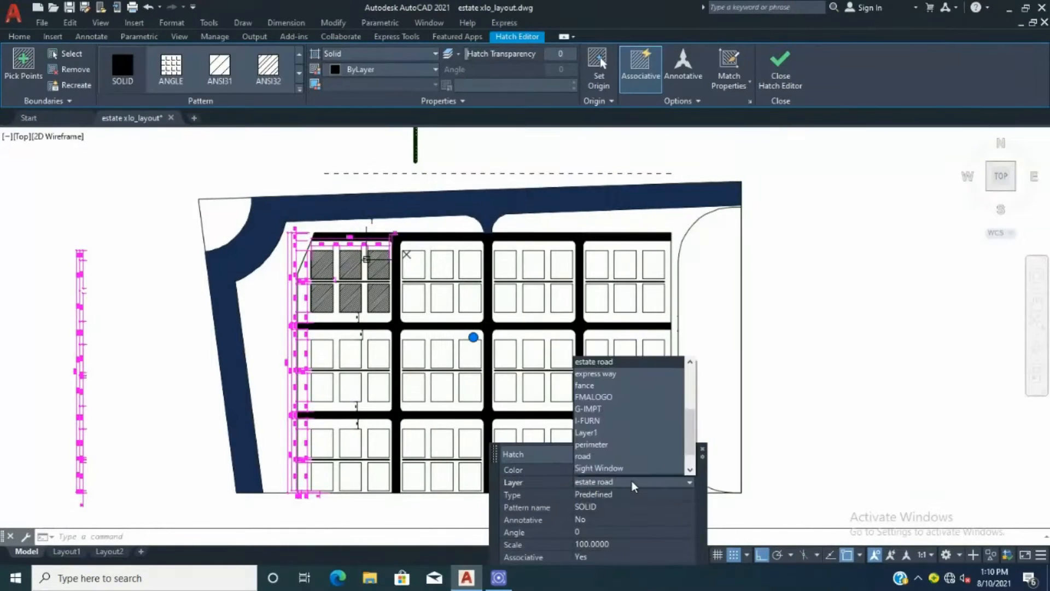
pyautogui.click(596, 373)
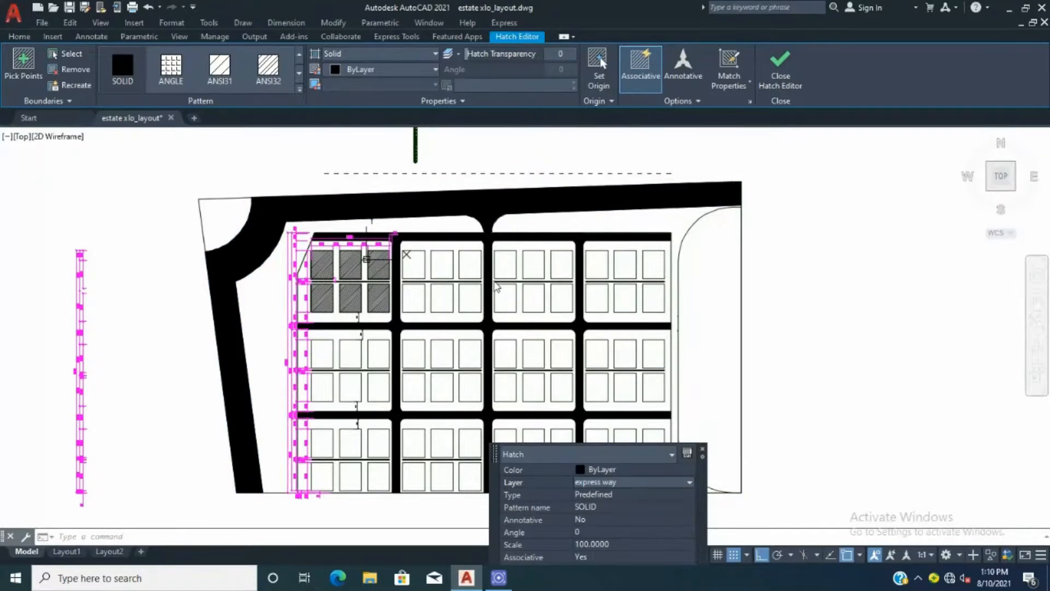
pyautogui.press('Escape')
# - Hatch the large rounded area along the estate's east side with a solid fill
pyautogui.press('Return')
pyautogui.click(720, 297)
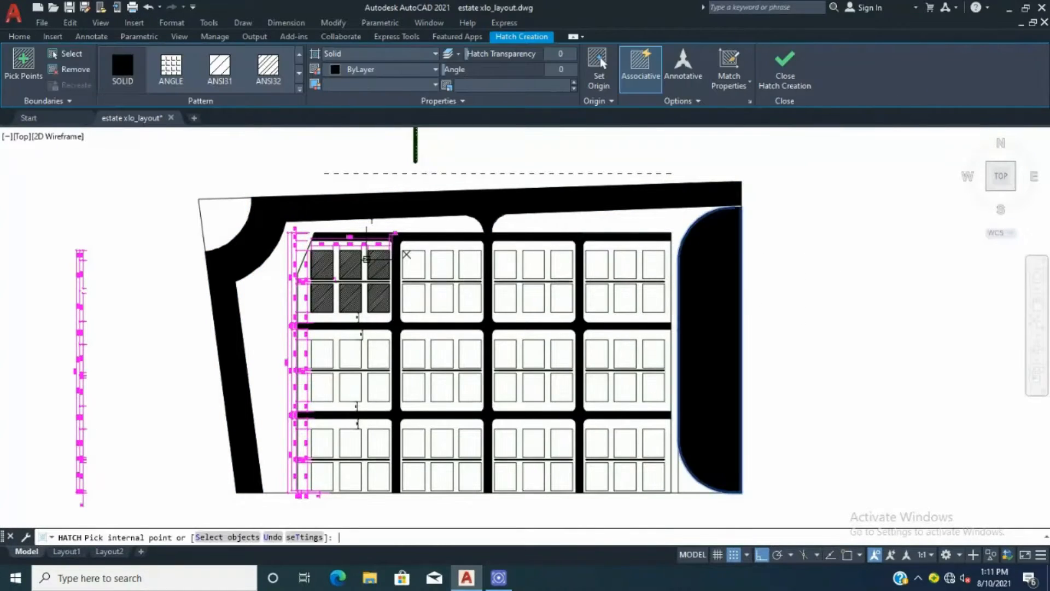
pyautogui.press('Return')
pyautogui.rightClick(879, 363)
pyautogui.click(910, 351)
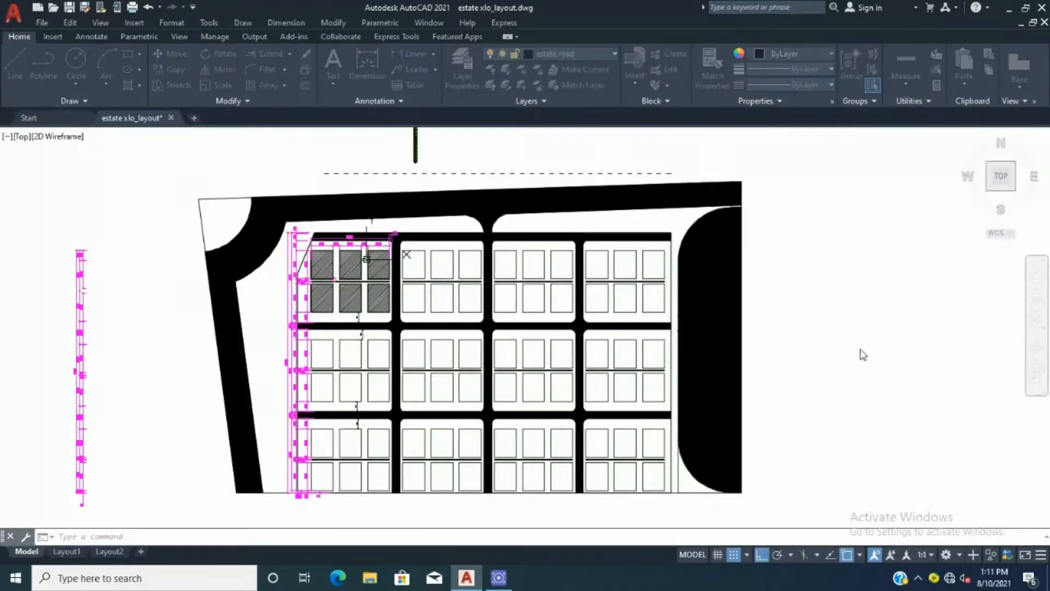
pyautogui.press('Return')
pyautogui.write('l')
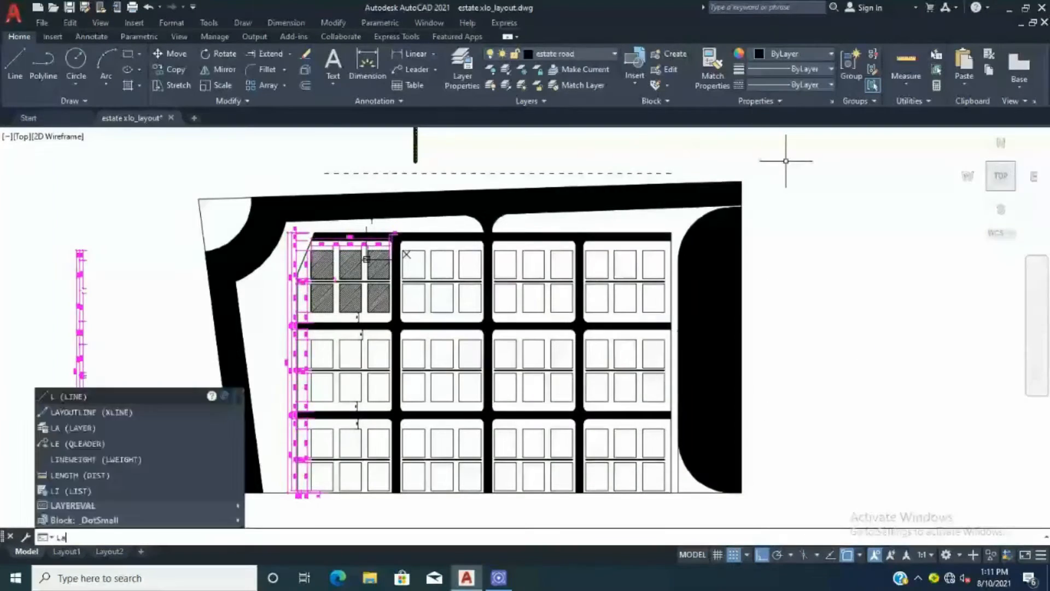
pyautogui.press('Escape')
pyautogui.moveTo(785, 159); pyautogui.dragTo(693, 166, button='middle')
pyautogui.click(635, 356)
pyautogui.press('Escape')
pyautogui.press('Escape')
pyautogui.press('Escape')
pyautogui.moveTo(297, 263); pyautogui.dragTo(264, 248, button='middle')
# - Try to hatch the verge between the housing blocks, the perimeter road and the large rounded area, and delete that hatch
pyautogui.write('h')
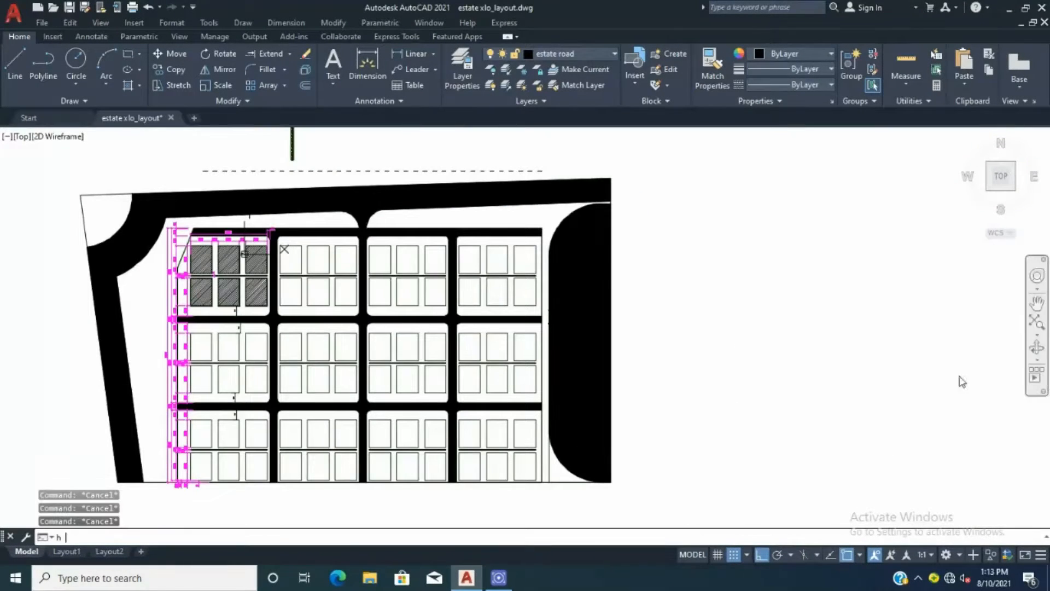
pyautogui.press('Return')
pyautogui.click(784, 68)
pyautogui.click(577, 329)
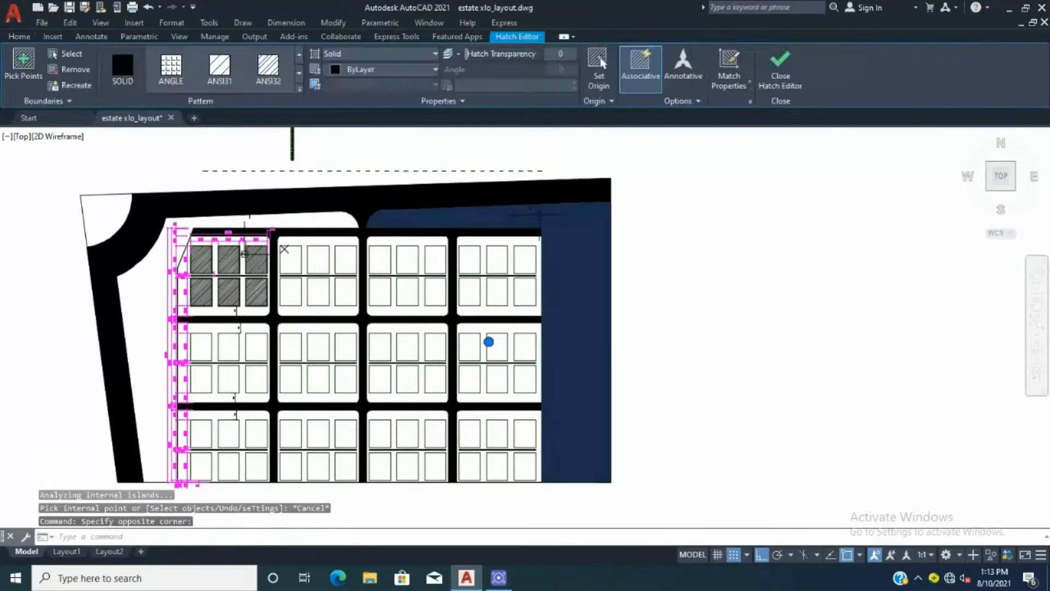
pyautogui.press('Delete')
# - Trim the leftover vertical line beside the lower rounded corner of the large hatched area on the east side
pyautogui.scroll(10, 607, 470)
pyautogui.scroll(-12, 711, 399)
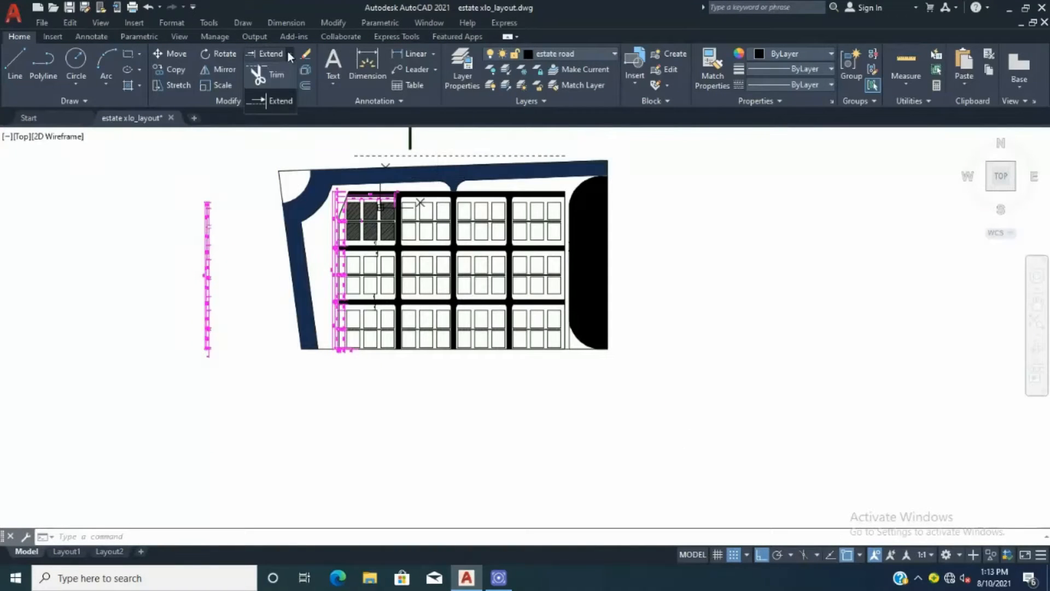
pyautogui.click(265, 74)
pyautogui.rightClick(711, 257)
pyautogui.click(727, 263)
pyautogui.scroll(6, 569, 342)
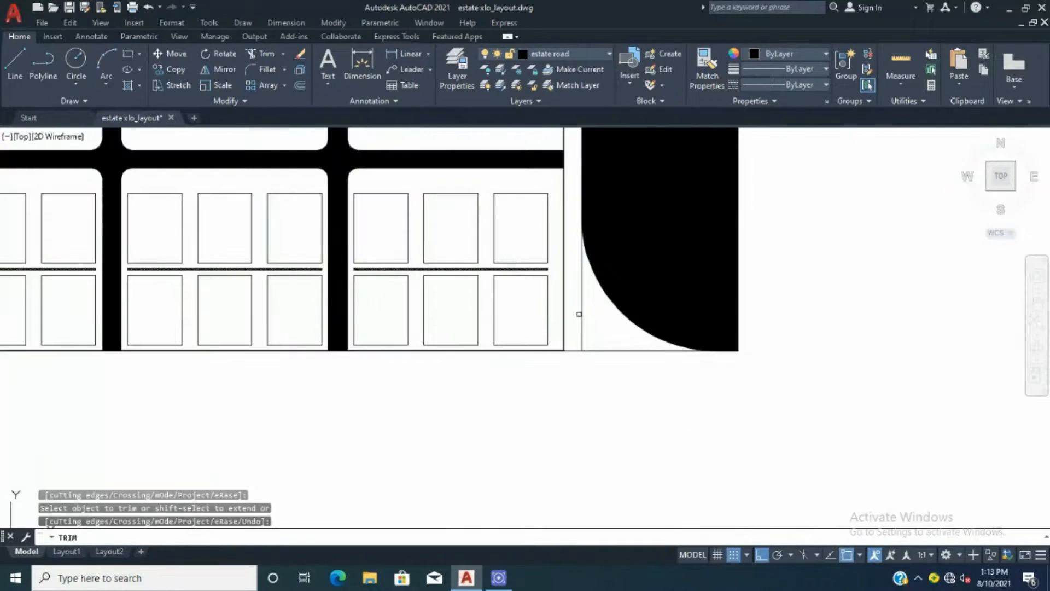
pyautogui.press('Escape')
pyautogui.scroll(-7, 468, 450)
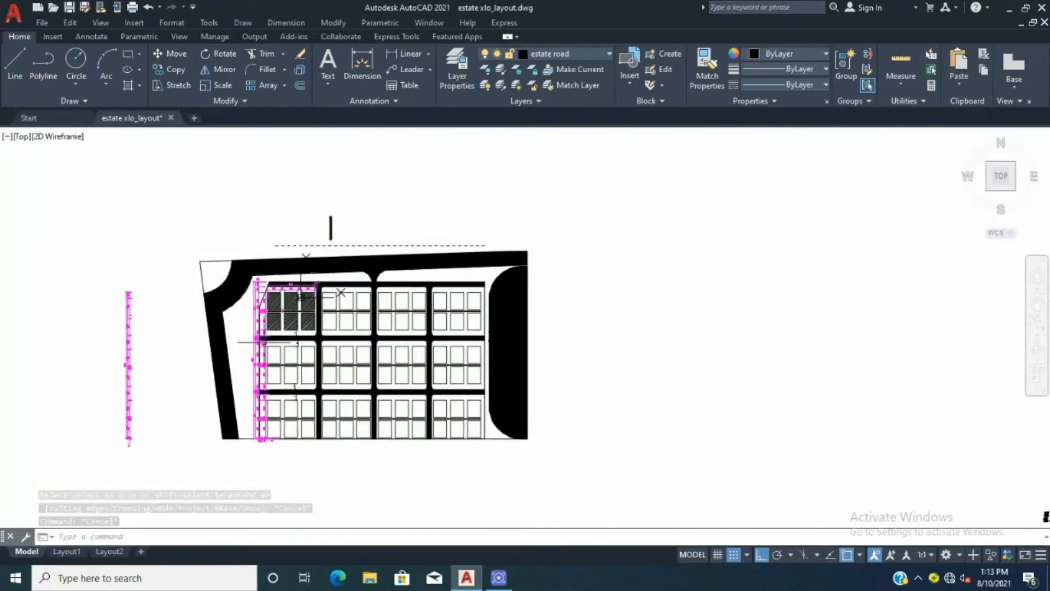
# - Fill the verge between the perimeter road, the housing blocks and the large rounded area with a solid hatch
pyautogui.scroll(3, 306, 306)
pyautogui.write('h')
pyautogui.press('Return')
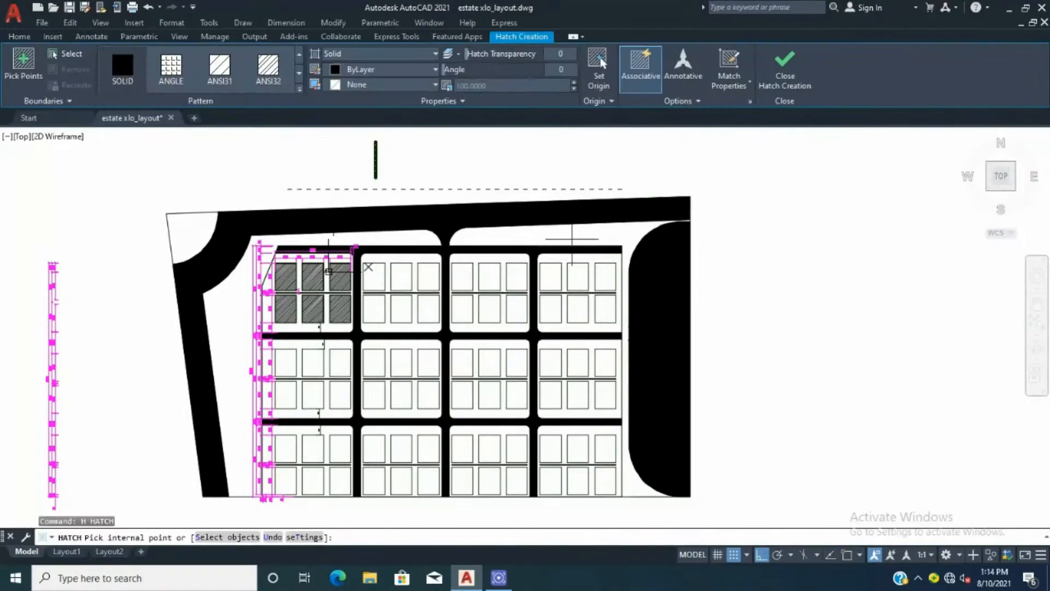
pyautogui.press('Escape')
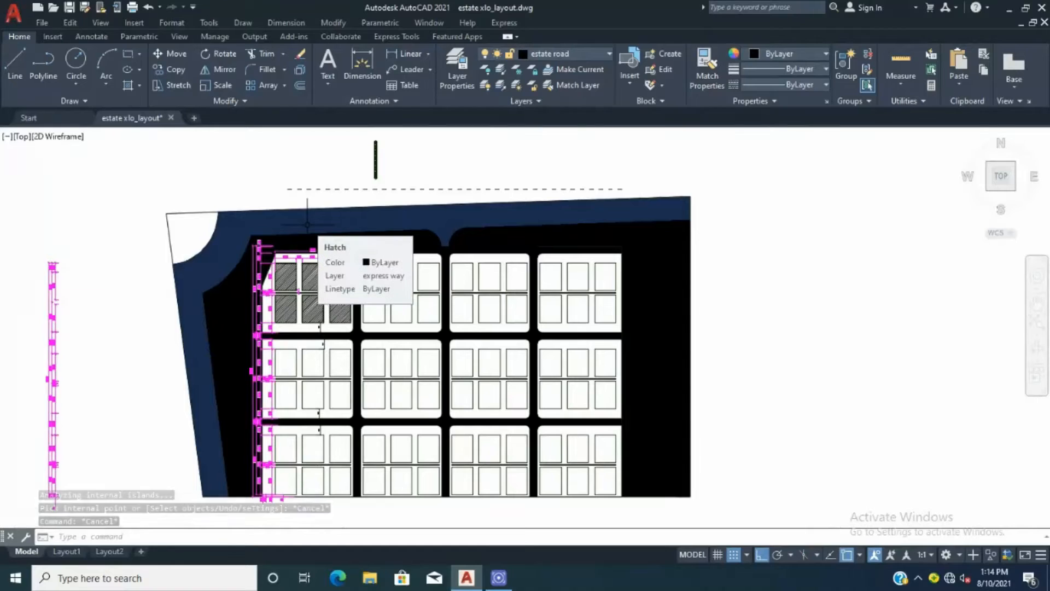
# - Fill the quarter-round plot at the estate's north-west corner with a solid hatch
pyautogui.write('h')
pyautogui.press('Return')
pyautogui.click(194, 224)
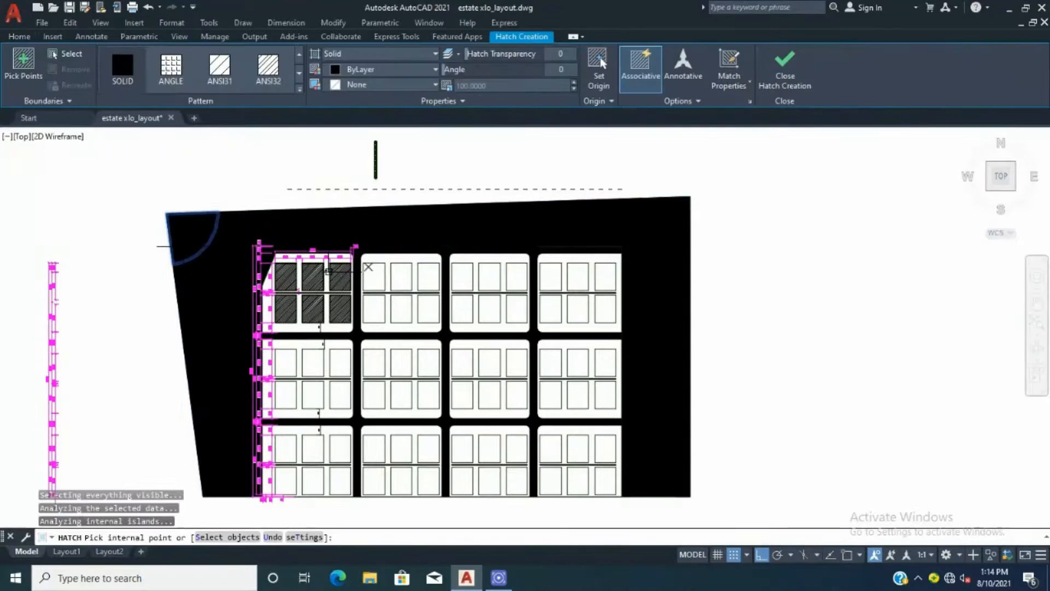
pyautogui.press('Escape')
pyautogui.press('Escape')
# - Select the north-west corner plot hatch and the verge hatch, and display their quick properties
pyautogui.click(194, 223)
pyautogui.click(244, 272)
pyautogui.scroll(-1, 305, 304)
pyautogui.scroll(1, 254, 369)
pyautogui.rightClick(157, 378)
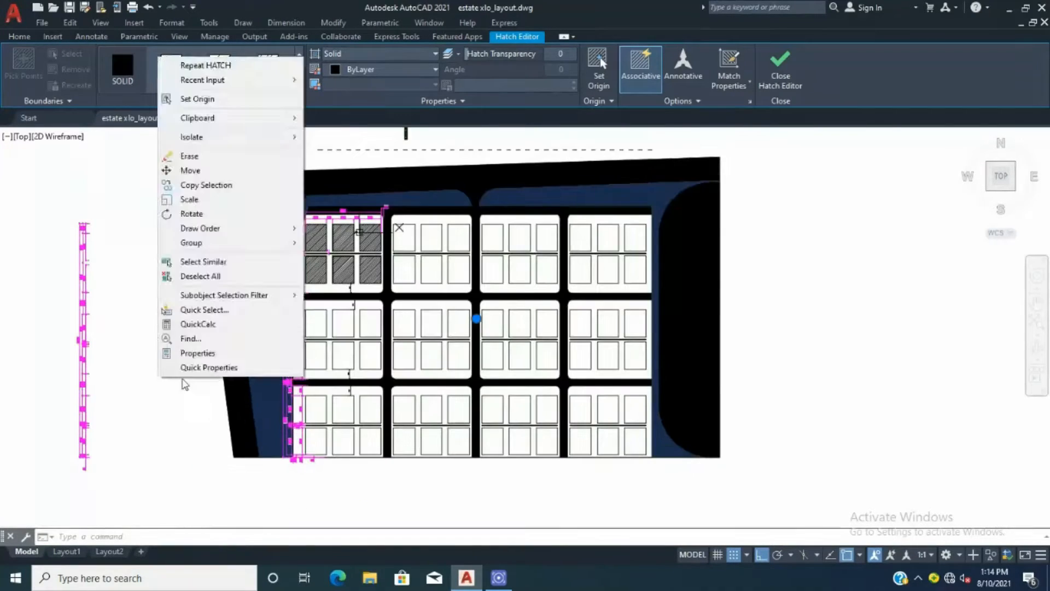
pyautogui.click(186, 369)
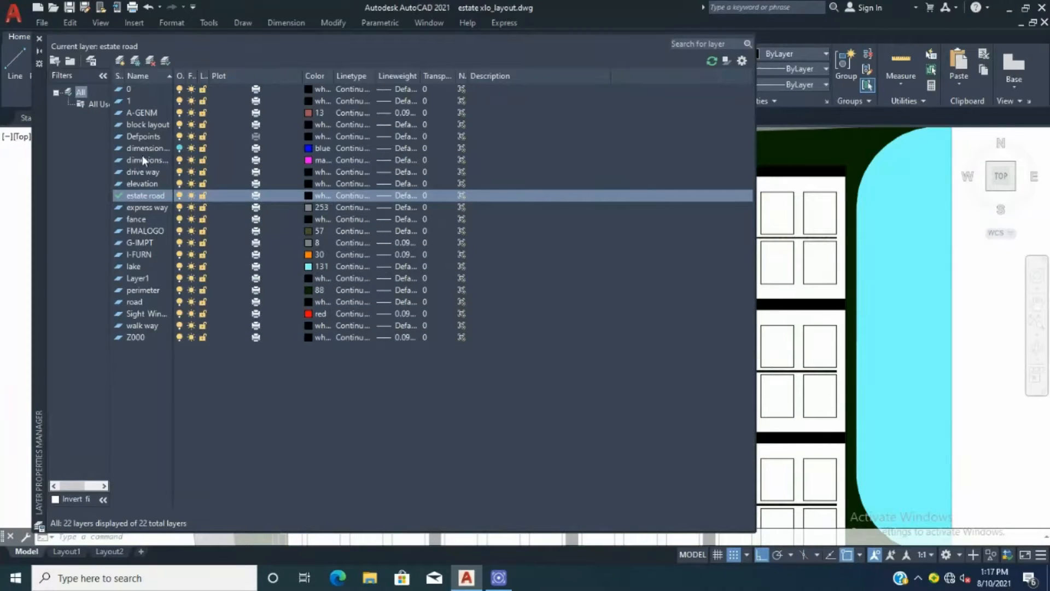
# - Set the estate road layer's colour to 254 and close the layer manager
pyautogui.click(152, 208)
pyautogui.click(309, 196)
pyautogui.click(595, 313)
pyautogui.click(631, 370)
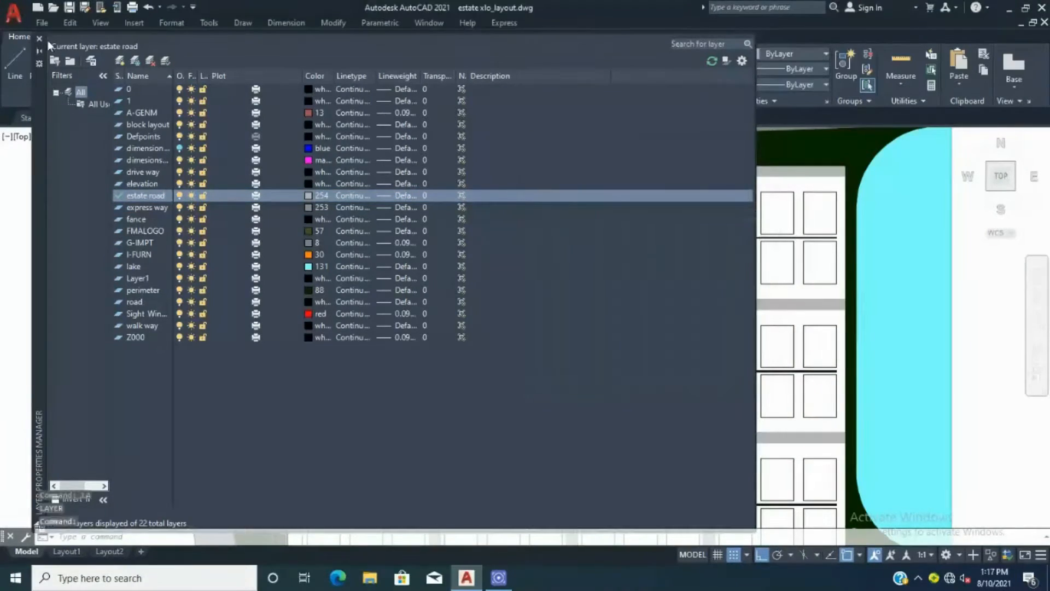
pyautogui.click(40, 39)
# - Select an unhatched house outline in the second block of the top row and display its quick properties
pyautogui.moveTo(684, 231); pyautogui.dragTo(556, 304, button='middle')
pyautogui.scroll(-3, 235, 202)
pyautogui.scroll(7, 250, 232)
pyautogui.click(459, 203)
pyautogui.click(425, 218)
pyautogui.rightClick(425, 219)
pyautogui.click(463, 547)
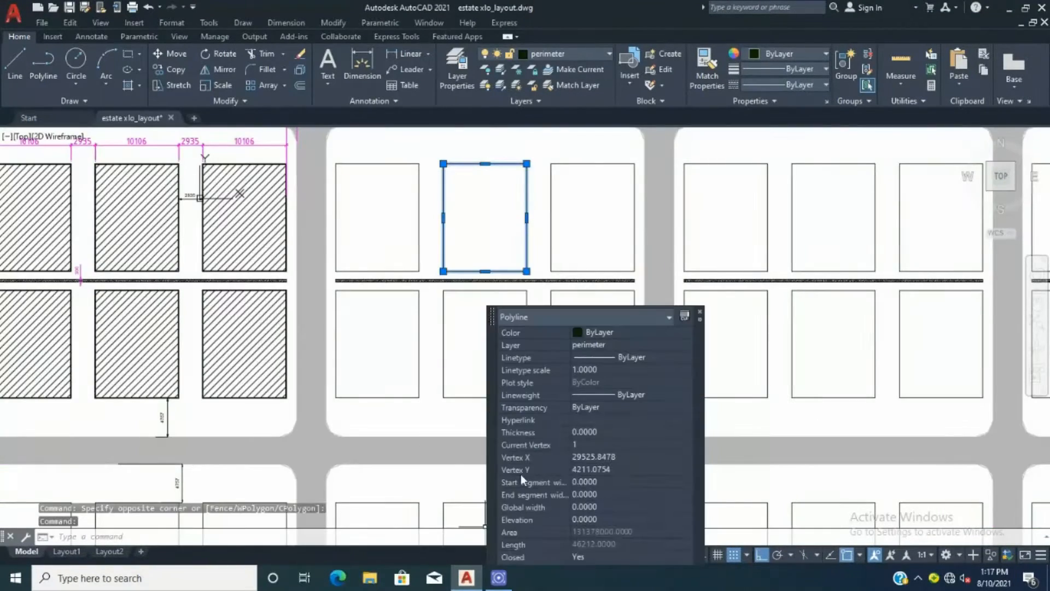
# - Add the remaining unhatched house outlines in the top row of blocks to the selection
pyautogui.scroll(-2, 253, 252)
pyautogui.click(465, 235)
pyautogui.click(339, 247)
pyautogui.moveTo(820, 257); pyautogui.dragTo(225, 250, button='middle')
pyautogui.click(520, 233)
pyautogui.click(340, 227)
pyautogui.click(169, 230)
pyautogui.moveTo(513, 299); pyautogui.dragTo(487, 214, button='middle')
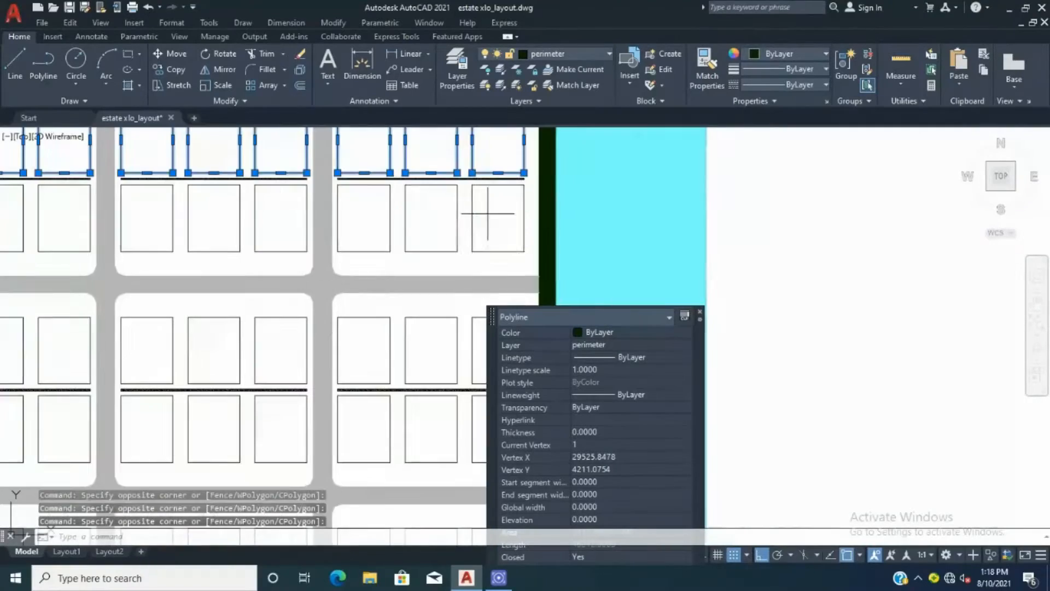
pyautogui.click(361, 217)
pyautogui.click(279, 219)
pyautogui.click(148, 220)
# - Add the upper houses of the middle row's blocks and both house rows of its westernmost block to the selection
pyautogui.scroll(-4, 396, 207)
pyautogui.scroll(2, 396, 256)
pyautogui.click(459, 263)
pyautogui.click(378, 265)
pyautogui.click(250, 264)
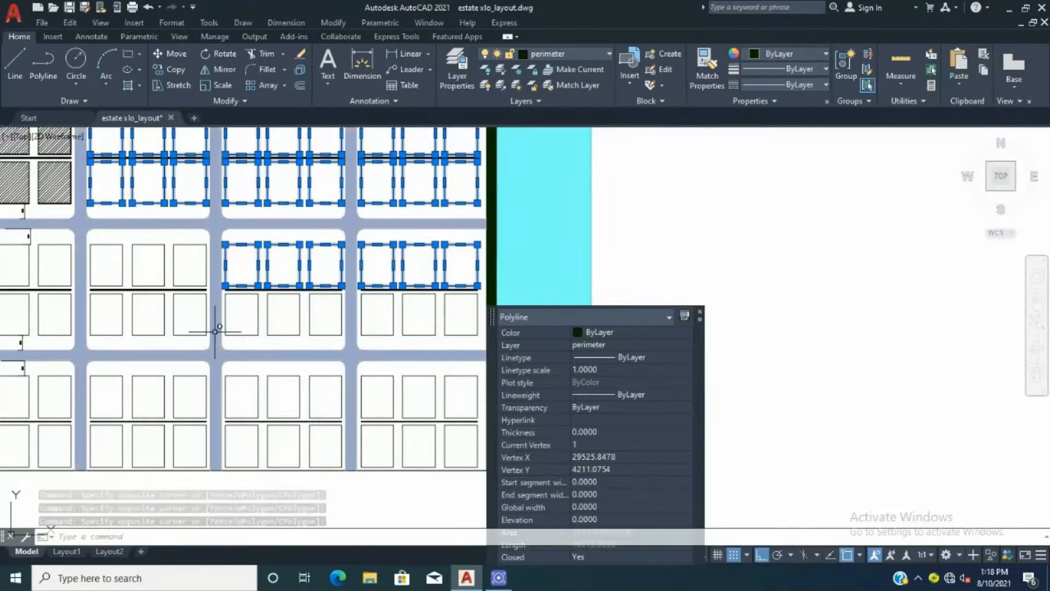
pyautogui.click(192, 266)
pyautogui.click(109, 266)
pyautogui.moveTo(345, 234); pyautogui.dragTo(541, 218, button='middle')
pyautogui.scroll(3, 262, 246)
pyautogui.click(274, 232)
pyautogui.click(134, 234)
pyautogui.click(255, 312)
pyautogui.click(153, 311)
# - Add the lower houses of the second and third blocks in the middle row to the selection
pyautogui.scroll(-2, 153, 246)
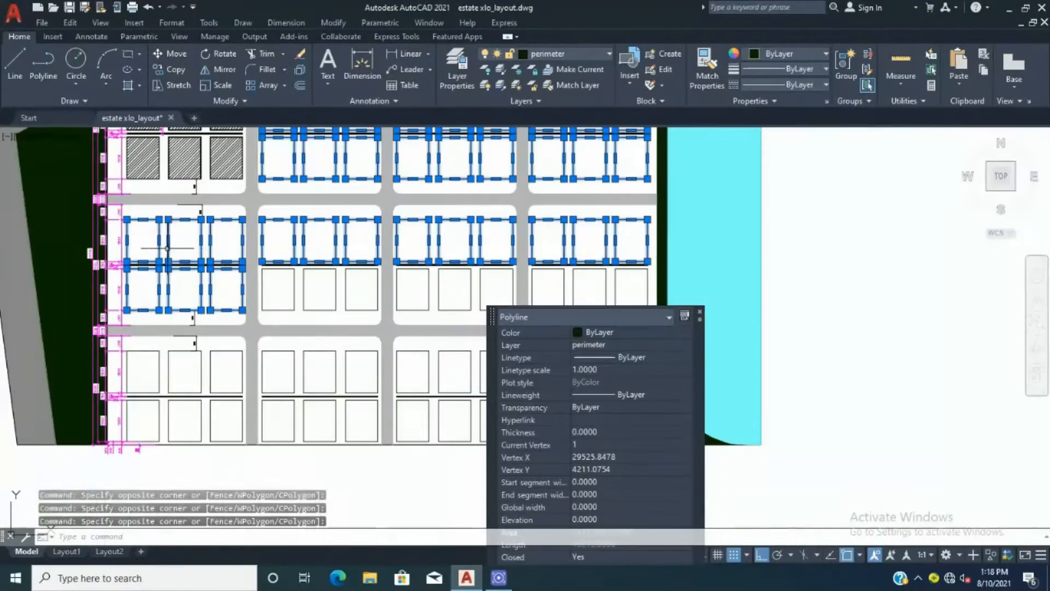
pyautogui.click(367, 284)
pyautogui.click(282, 288)
pyautogui.scroll(-2, 323, 219)
pyautogui.moveTo(328, 208); pyautogui.dragTo(347, 264, button='middle')
pyautogui.scroll(4, 454, 298)
pyautogui.click(400, 331)
pyautogui.click(234, 352)
pyautogui.scroll(-3, 235, 352)
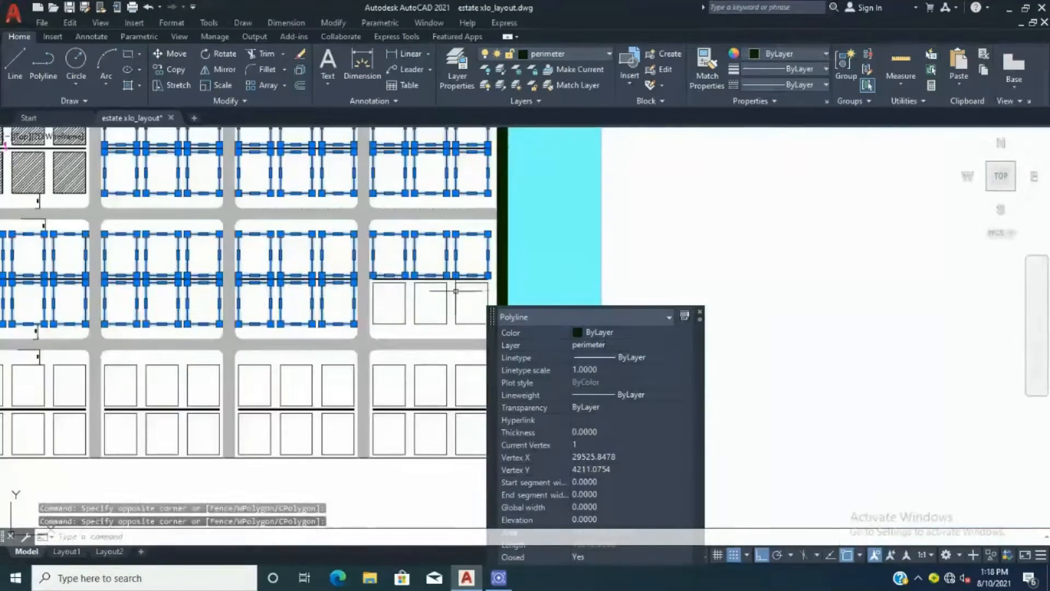
# - Add the middle row's last lower houses and all house outlines in the bottom row of blocks to the selection
pyautogui.scroll(2, 437, 328)
pyautogui.scroll(2, 231, 385)
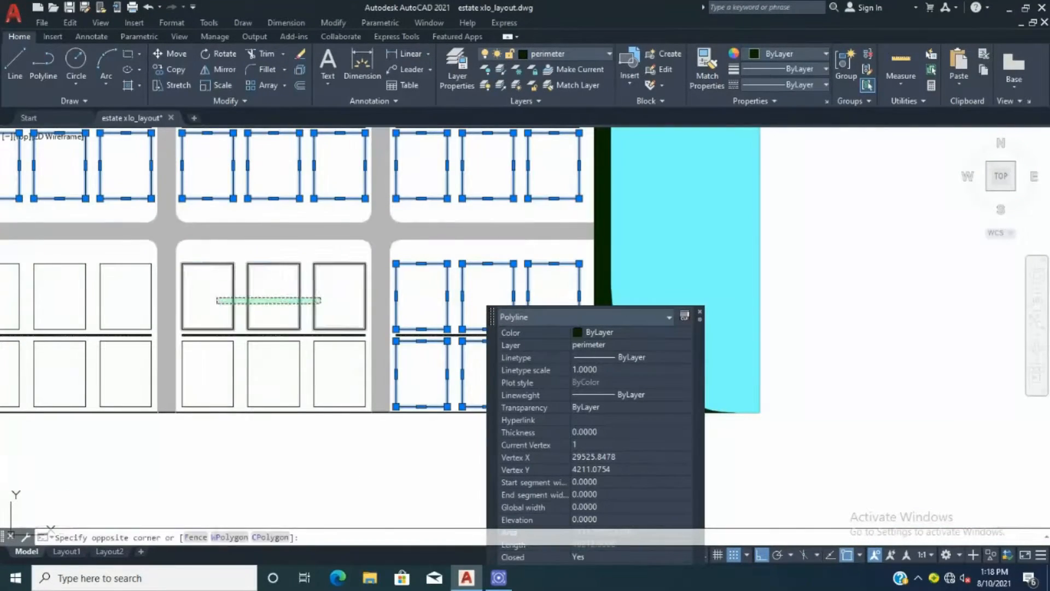
pyautogui.click(217, 304)
pyautogui.scroll(-2, 401, 227)
pyautogui.scroll(2, 201, 256)
pyautogui.click(116, 279)
pyautogui.click(119, 355)
pyautogui.scroll(-4, 332, 290)
pyautogui.scroll(4, 164, 283)
pyautogui.click(167, 288)
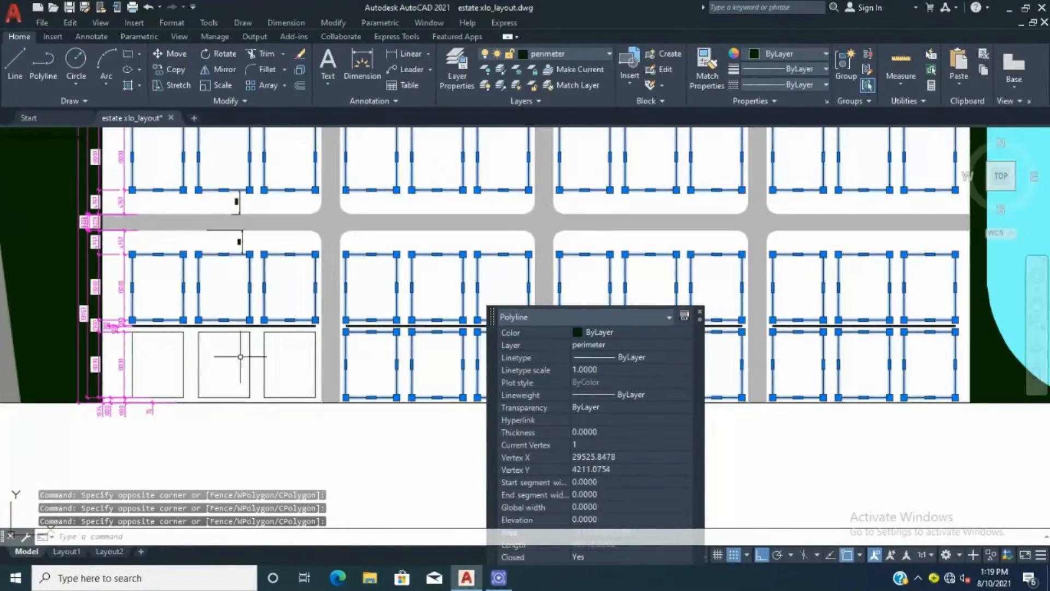
# - Assign the selected house outlines to the block layout layer and clear the selection
pyautogui.click(585, 345)
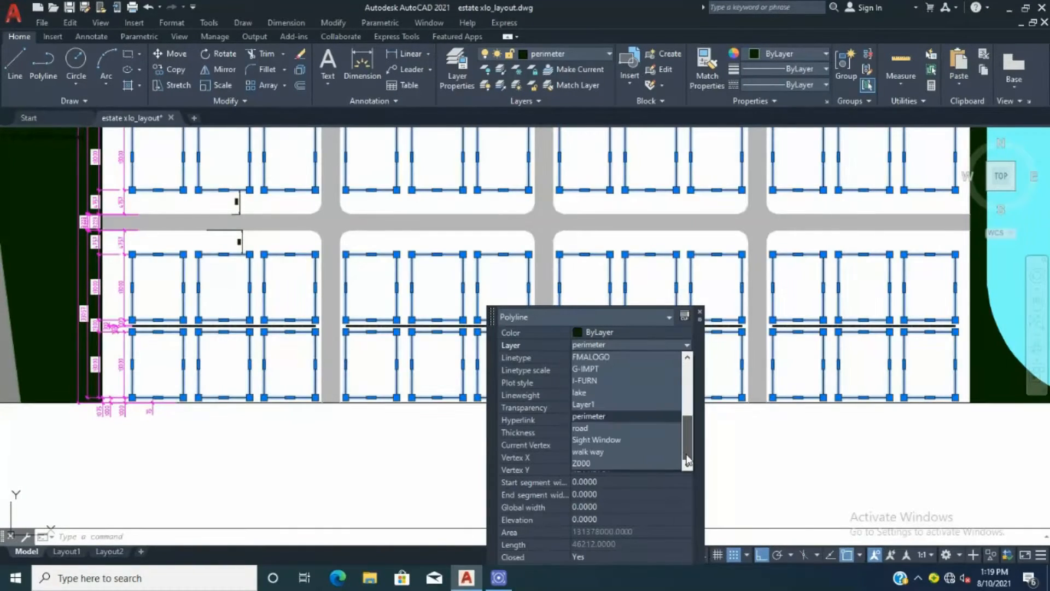
pyautogui.click(636, 391)
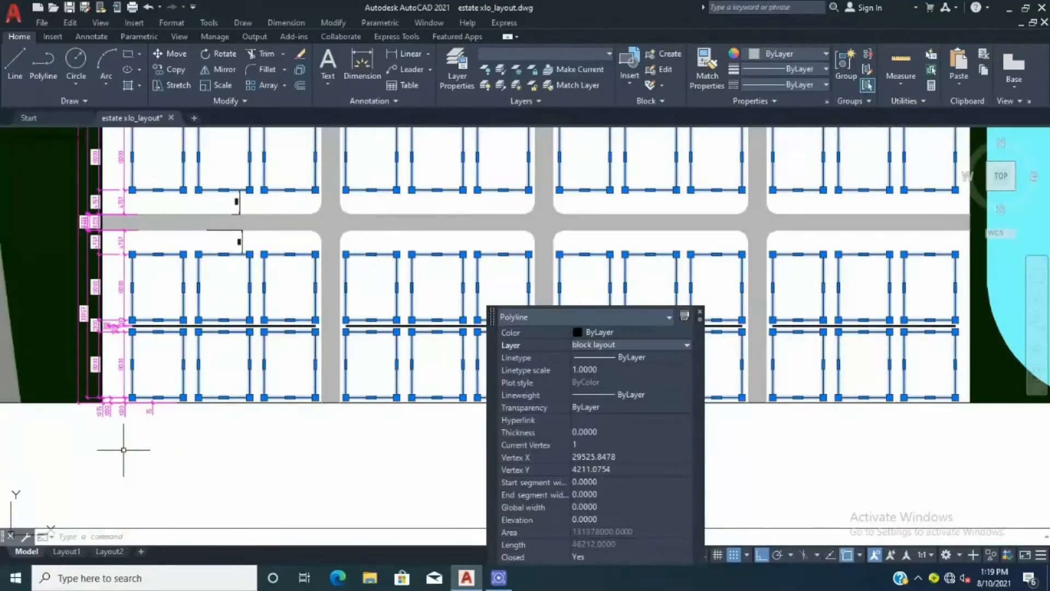
pyautogui.press('Escape')
# - Check the quick properties of a hatched house in the north-west block and clear the selection
pyautogui.scroll(2, 339, 517)
pyautogui.click(164, 155)
pyautogui.rightClick(167, 152)
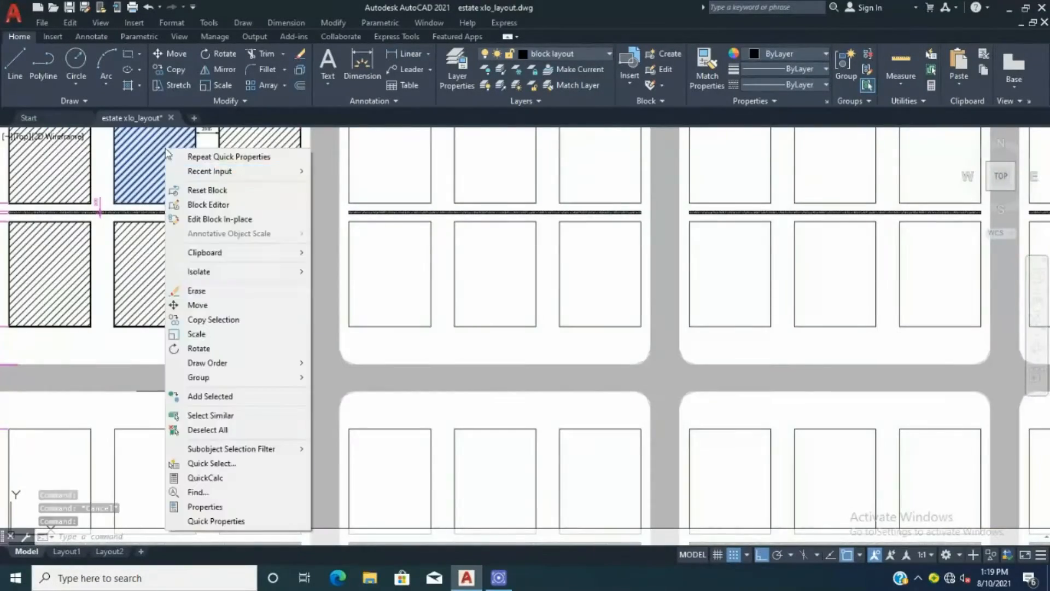
pyautogui.click(216, 521)
pyautogui.click(492, 233)
pyautogui.scroll(-6, 233, 363)
pyautogui.moveTo(239, 370); pyautogui.dragTo(315, 316, button='middle')
pyautogui.scroll(2, 565, 423)
pyautogui.press('Escape')
pyautogui.press('Escape')
pyautogui.press('Escape')
pyautogui.scroll(-2, 522, 351)
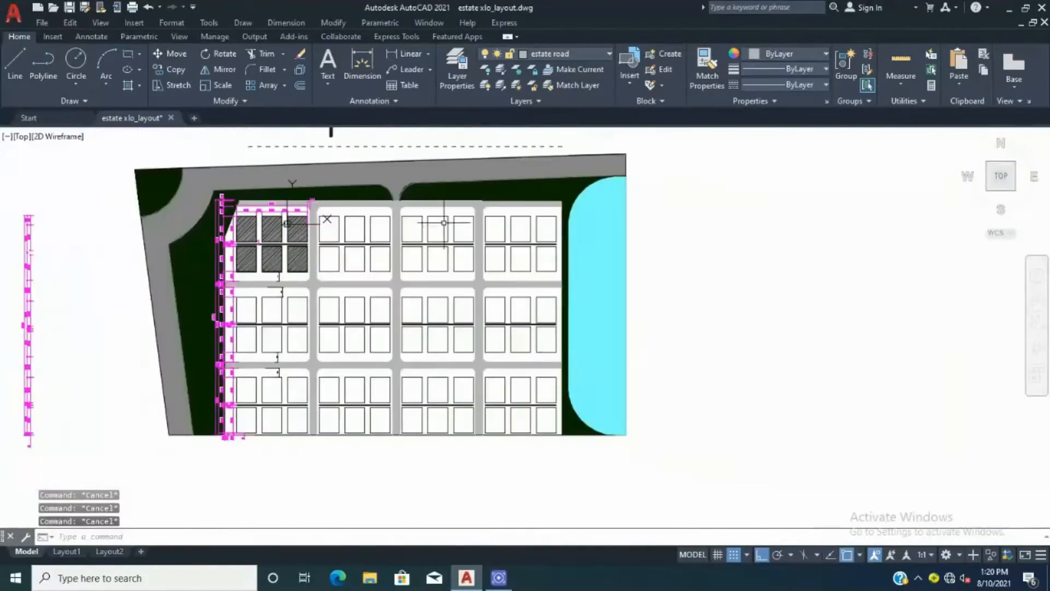
# - Delete the stray black 2935 dimension between the second and third houses of the north-west block
pyautogui.scroll(8, 239, 203)
pyautogui.scroll(-8, 343, 208)
pyautogui.scroll(10, 306, 215)
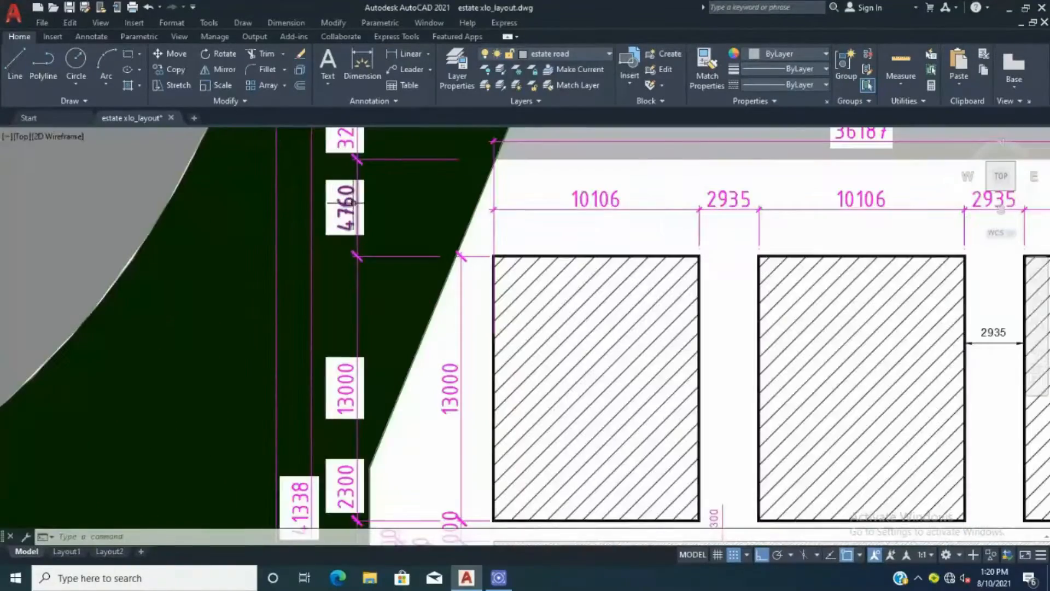
pyautogui.scroll(-8, 350, 202)
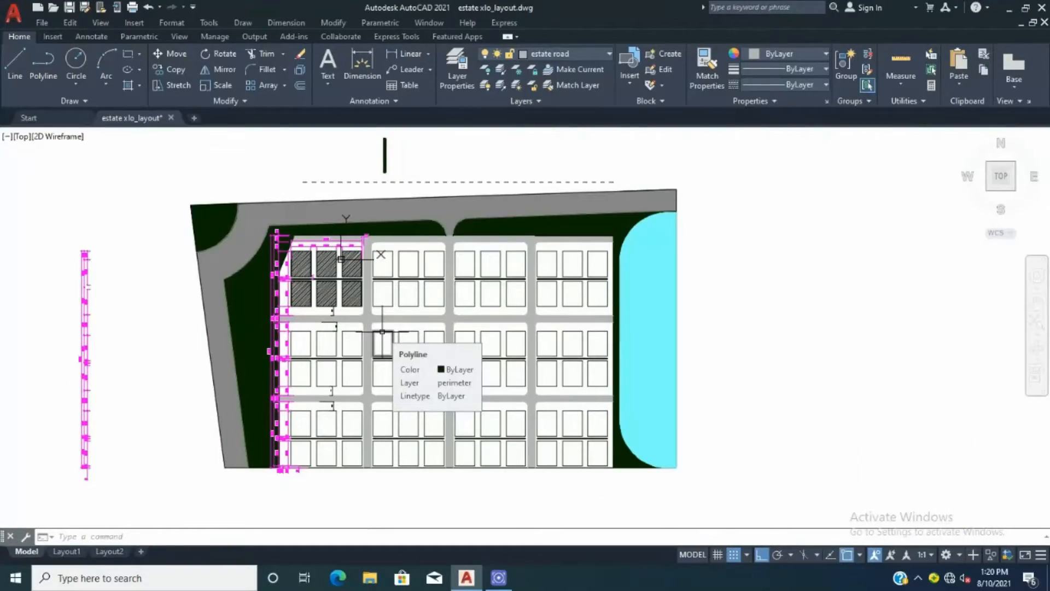
pyautogui.scroll(12, 334, 249)
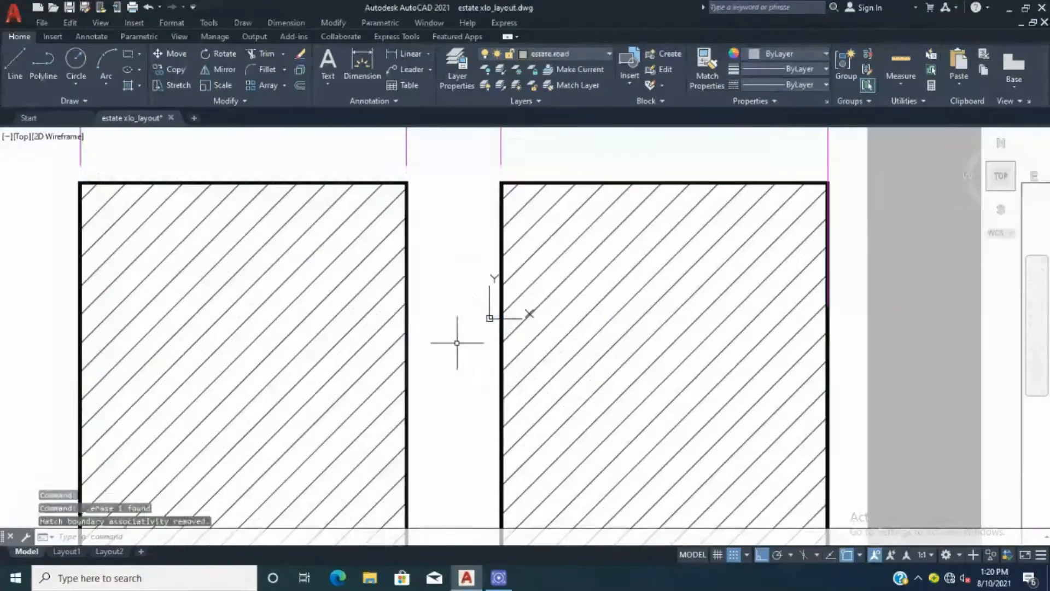
pyautogui.scroll(-4, 592, 306)
pyautogui.scroll(-4, 592, 306)
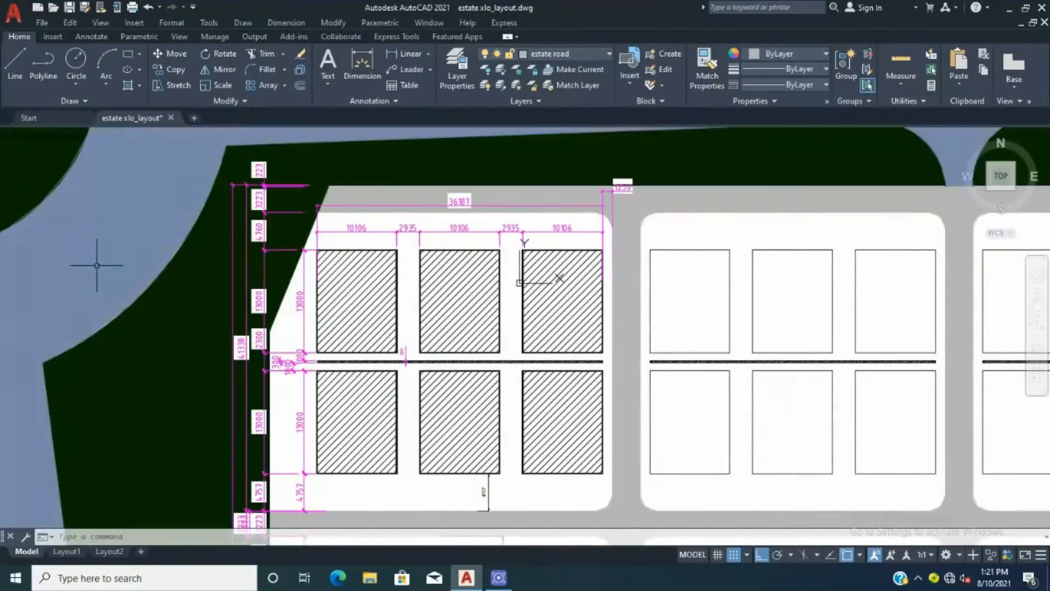
# - Fill the ground around the houses of the north-west block with a solid hatch
pyautogui.write('h')
pyautogui.press('Return')
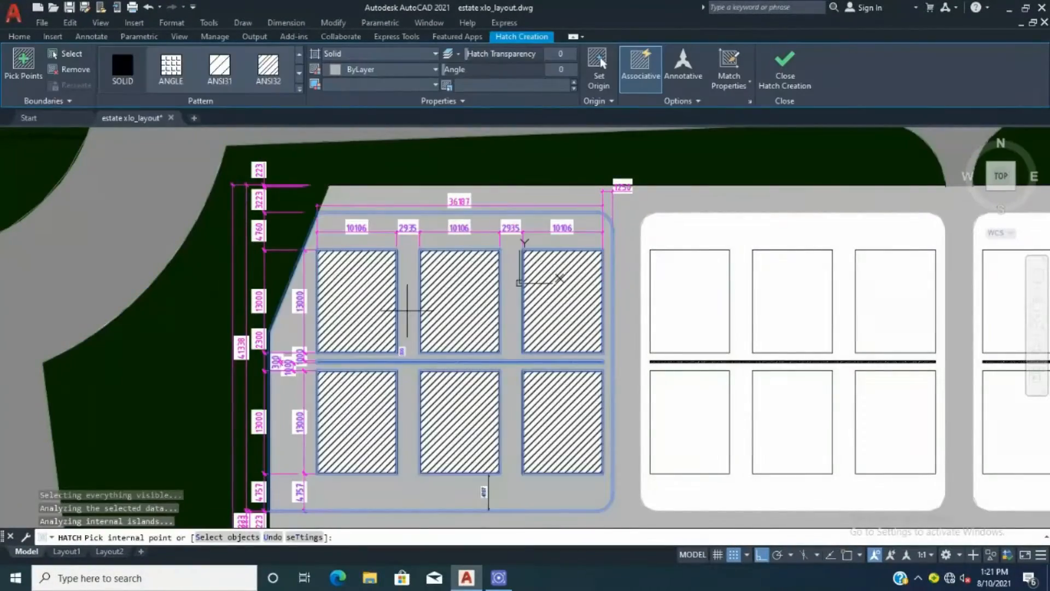
pyautogui.press('Return')
# - Change the north-west block's ground hatch to the NET pattern with a scale of 5000
pyautogui.scroll(2, 192, 276)
pyautogui.moveTo(407, 310)
pyautogui.mouseDown(button='middle')
pyautogui.moveTo(186, 292)
pyautogui.moveTo(225, 305)
pyautogui.mouseUp(button='middle')
pyautogui.click(225, 305)
pyautogui.scroll(-2, 390, 310)
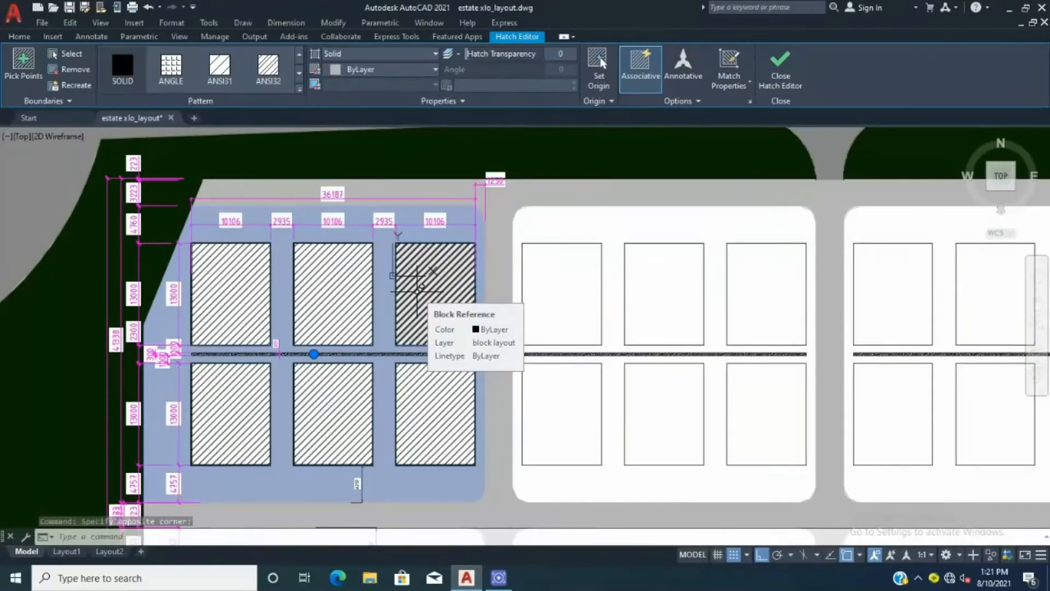
pyautogui.rightClick(283, 320)
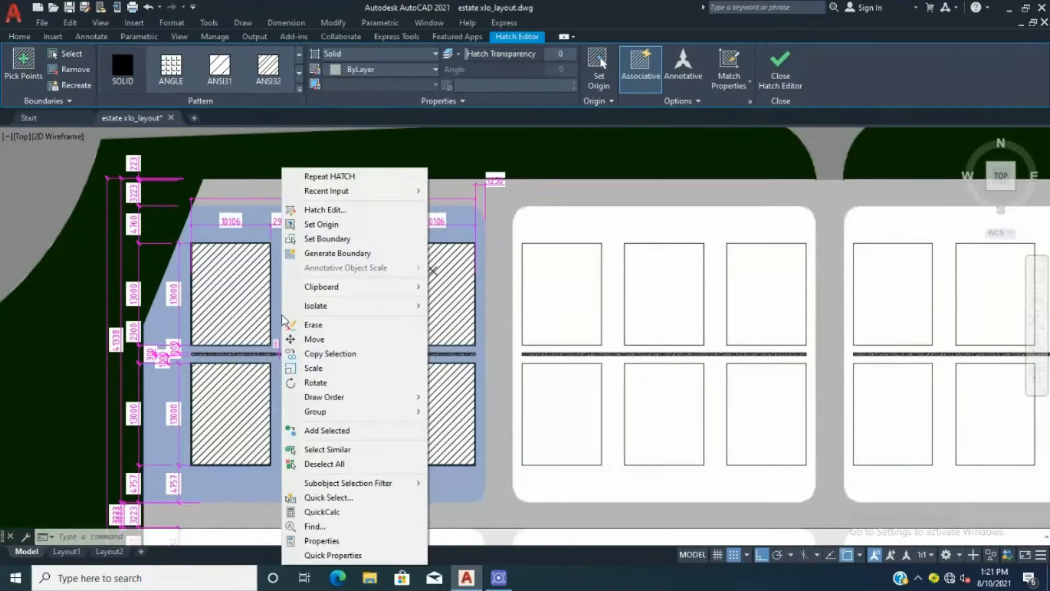
pyautogui.click(345, 555)
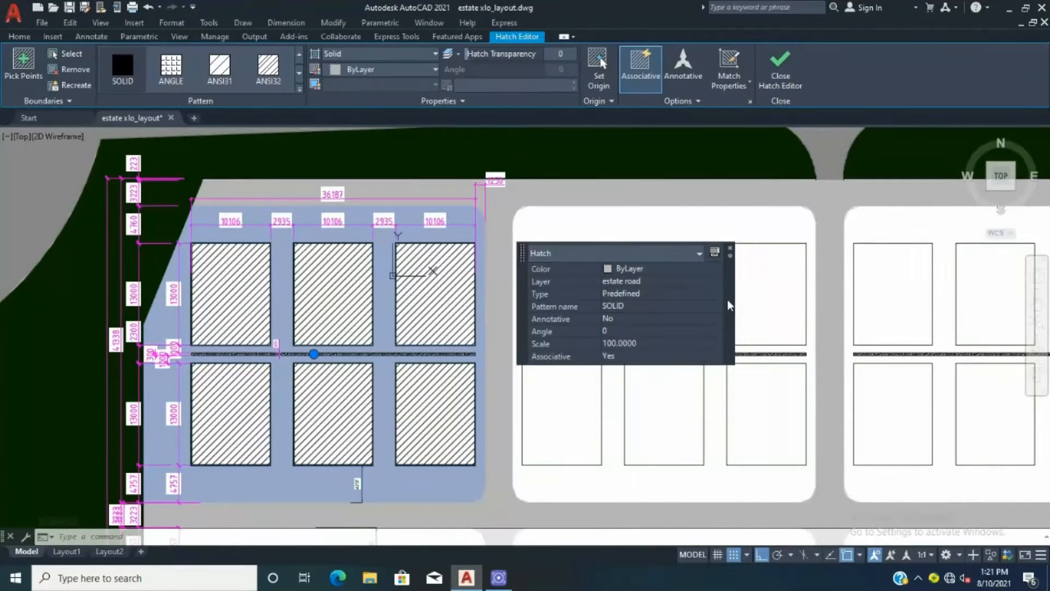
pyautogui.click(719, 310)
pyautogui.scroll(-5, 725, 328)
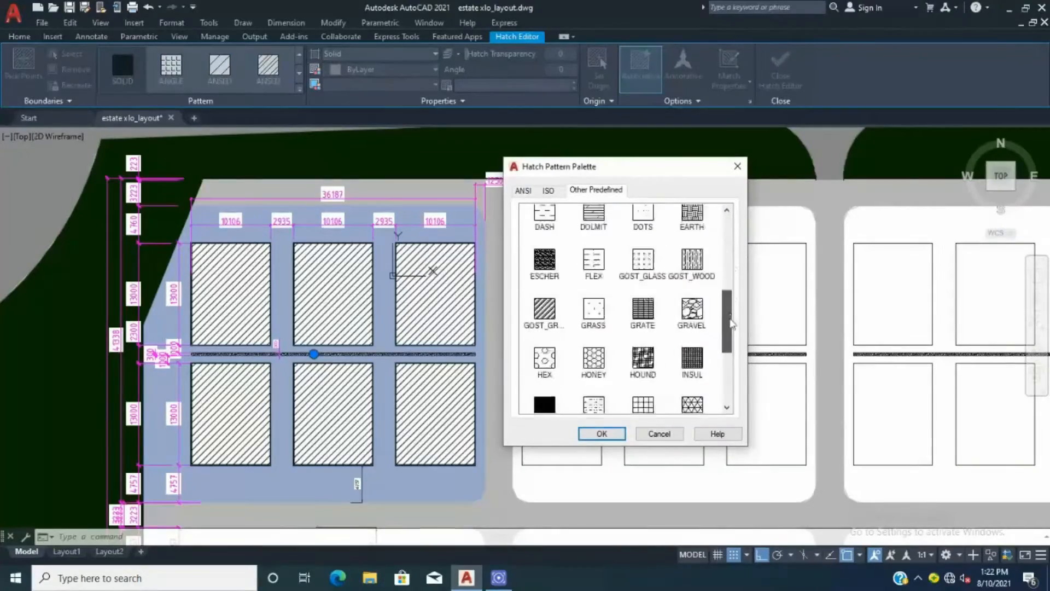
pyautogui.moveTo(729, 336); pyautogui.dragTo(729, 340)
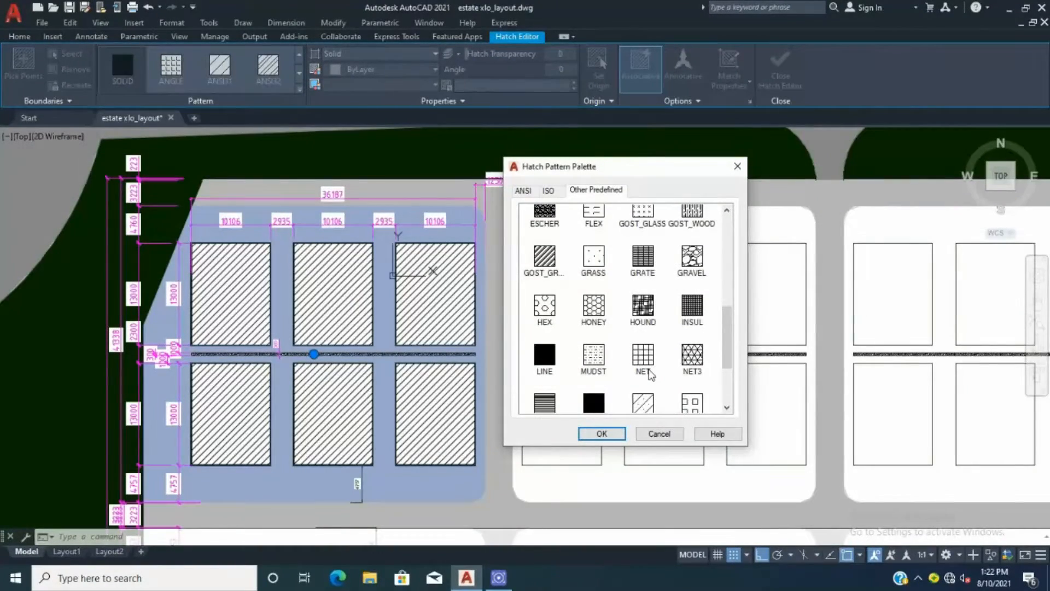
pyautogui.click(602, 434)
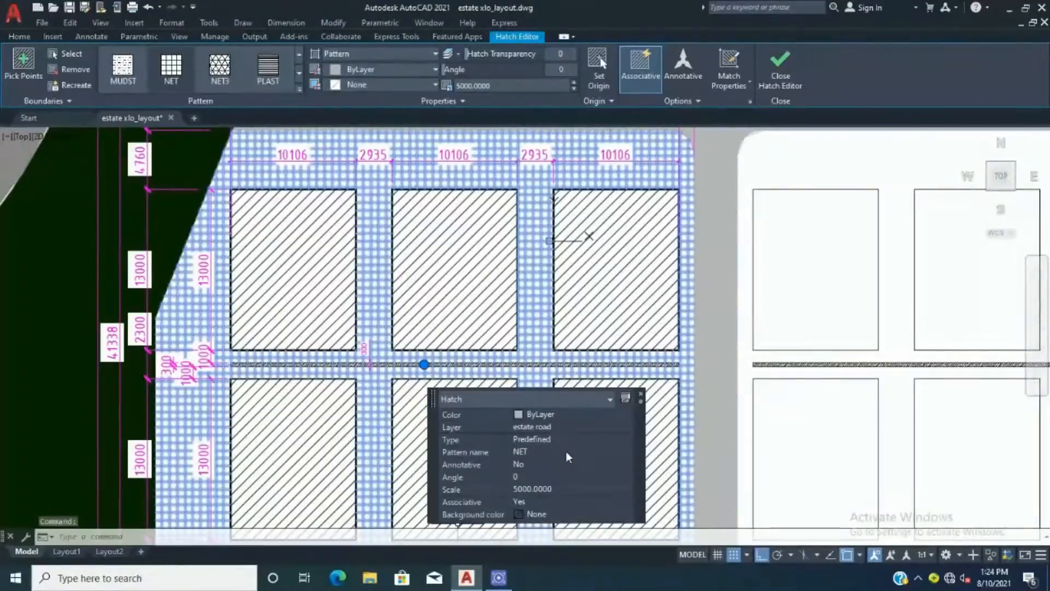
# - Assign the north-west block's ground hatch to the walk way layer and clear the selection
pyautogui.click(569, 427)
pyautogui.scroll(3, 556, 465)
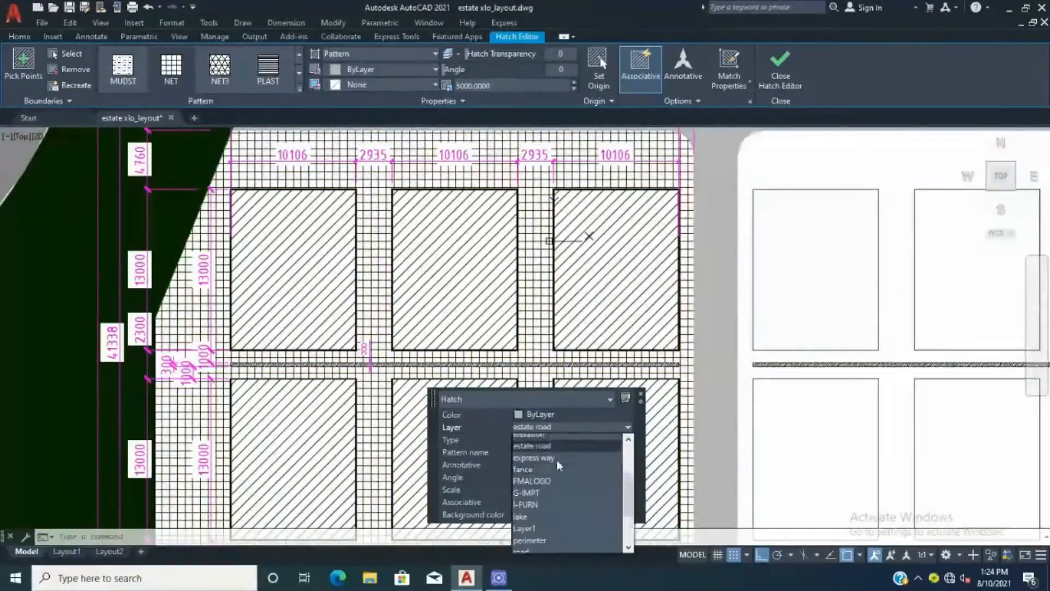
pyautogui.scroll(-2, 553, 496)
pyautogui.scroll(-2, 552, 495)
pyautogui.click(536, 534)
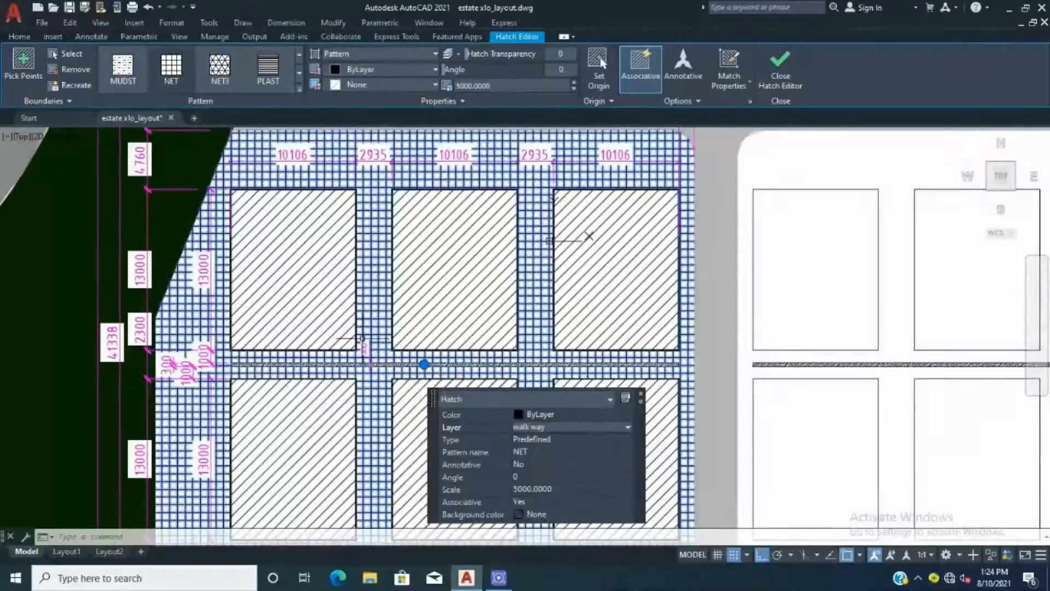
pyautogui.press('Escape')
# - Fill the ground around the houses of the top row's second block with a solid hatch
pyautogui.scroll(-5, 388, 309)
pyautogui.write('h')
pyautogui.press('Return')
pyautogui.scroll(-4, 219, 282)
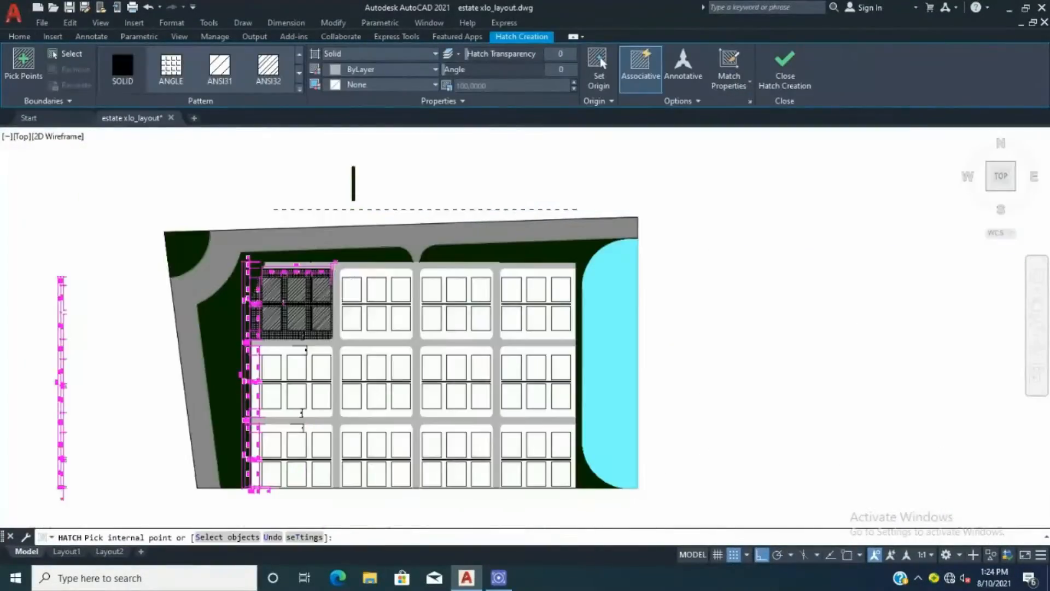
pyautogui.scroll(6, 363, 295)
pyautogui.click(361, 313)
pyautogui.press('Return')
# - Match the second block's ground hatch to the properties of the north-west block's NET hatch
pyautogui.scroll(-2, 477, 300)
pyautogui.click(264, 393)
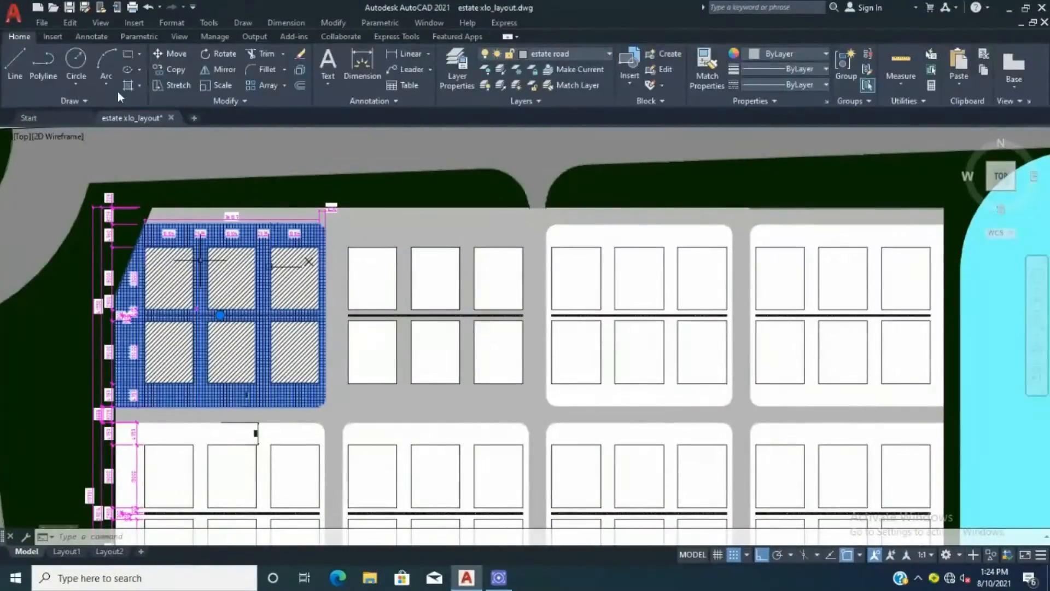
pyautogui.scroll(-1, 117, 87)
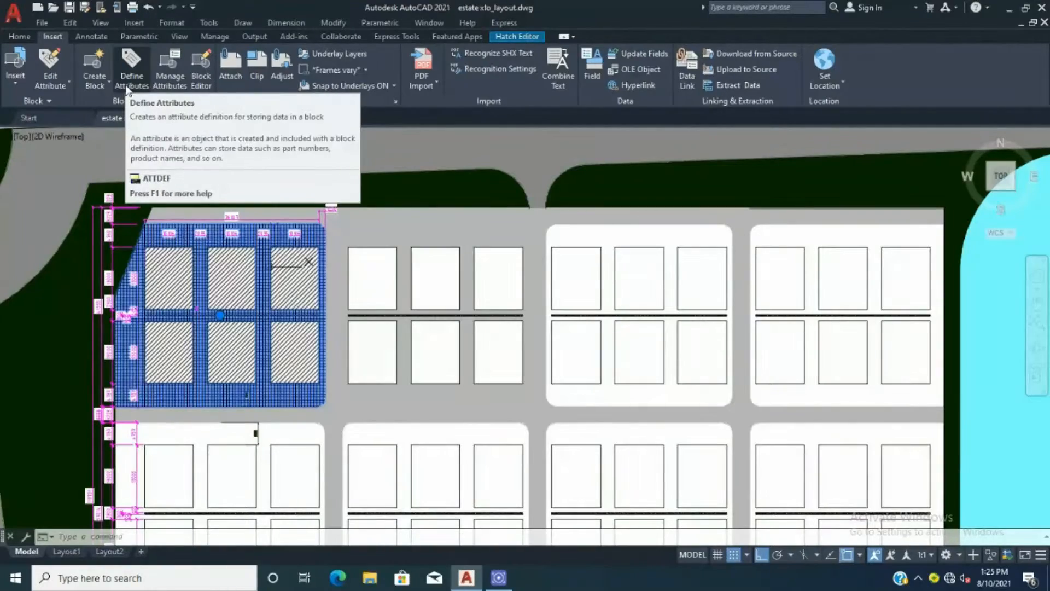
pyautogui.scroll(1, 709, 90)
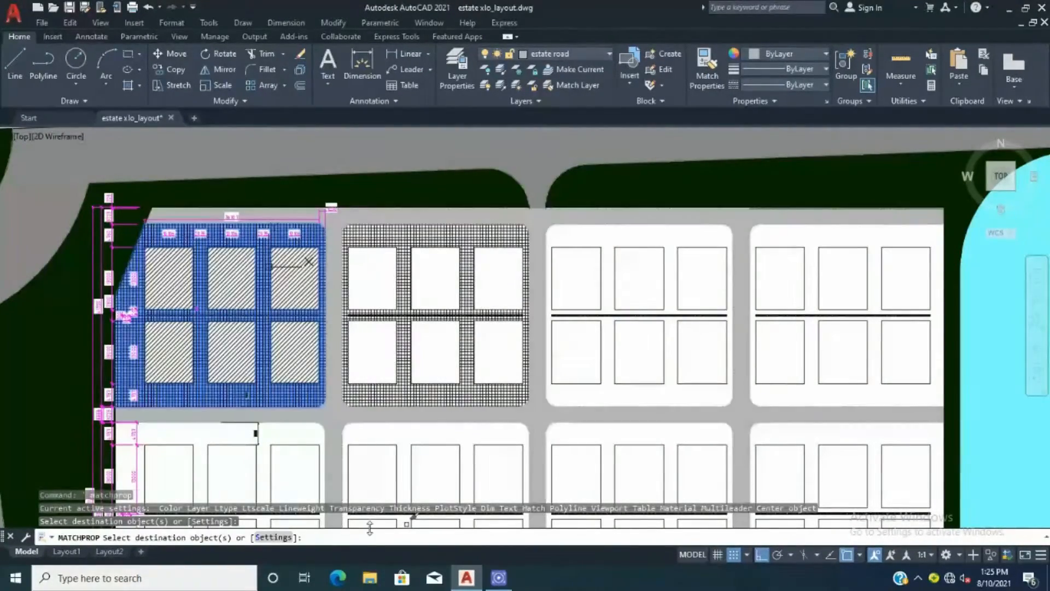
pyautogui.scroll(-2, 838, 365)
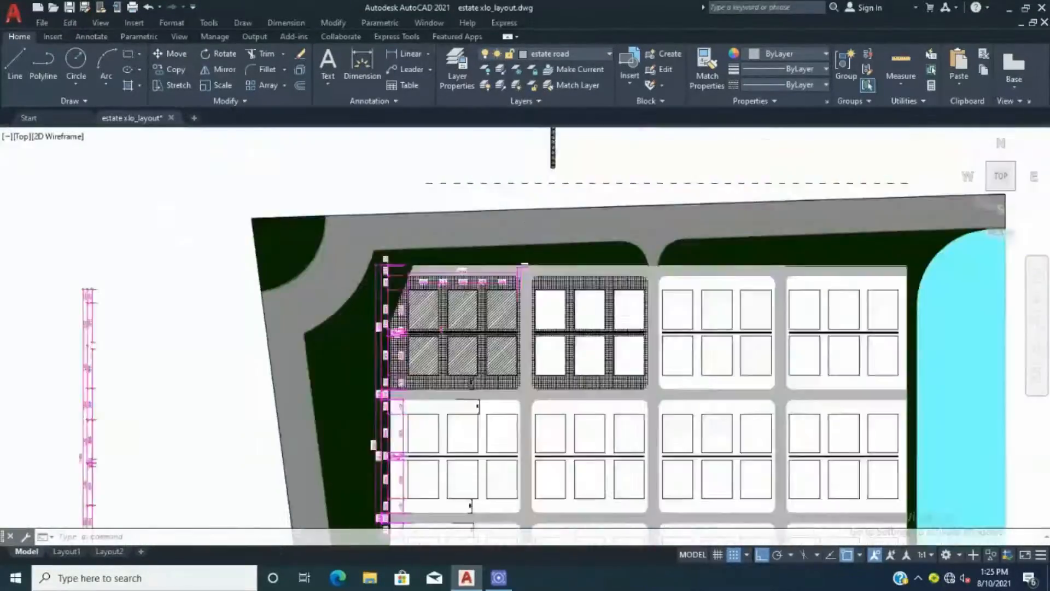
# - Copy the six hatched houses of the north-west block onto the house outlines of the second block
pyautogui.moveTo(611, 343); pyautogui.dragTo(570, 326, button='middle')
pyautogui.scroll(4, 509, 331)
pyautogui.click(391, 254)
pyautogui.click(298, 247)
pyautogui.click(176, 69)
pyautogui.scroll(8, 425, 196)
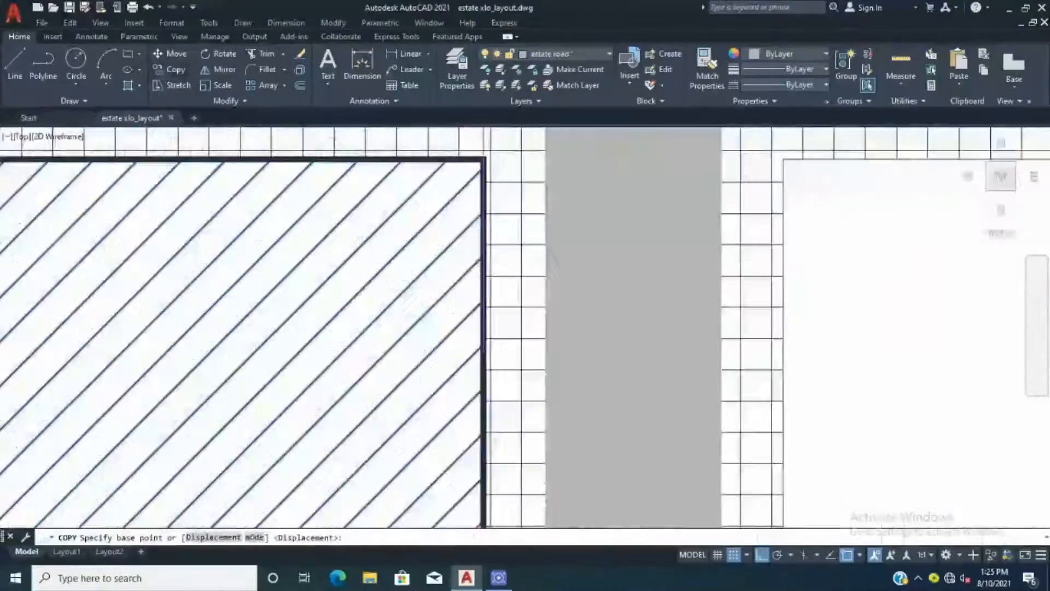
pyautogui.click(483, 159)
pyautogui.scroll(-8, 350, 235)
pyautogui.scroll(6, 657, 239)
pyautogui.click(767, 181)
pyautogui.press('Escape')
# - Copy the second block's ground hatch and six hatched houses onto the third and fourth blocks of the top row
pyautogui.scroll(-9, 547, 235)
pyautogui.scroll(10, 405, 232)
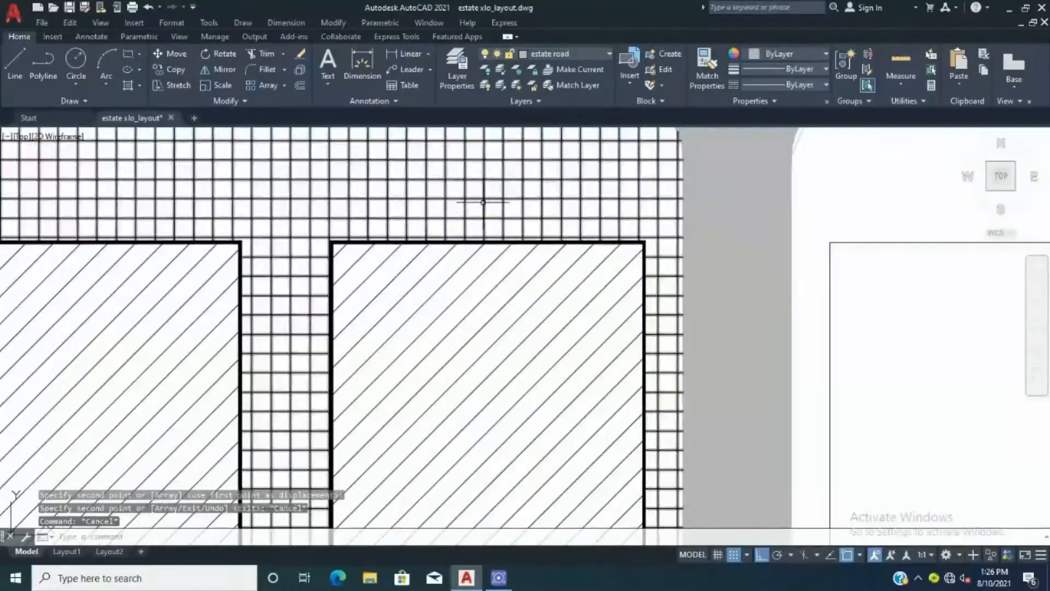
pyautogui.click(483, 205)
pyautogui.scroll(-8, 483, 213)
pyautogui.click(362, 278)
pyautogui.scroll(4, 448, 325)
pyautogui.click(501, 307)
pyautogui.click(275, 354)
pyautogui.scroll(-4, 275, 355)
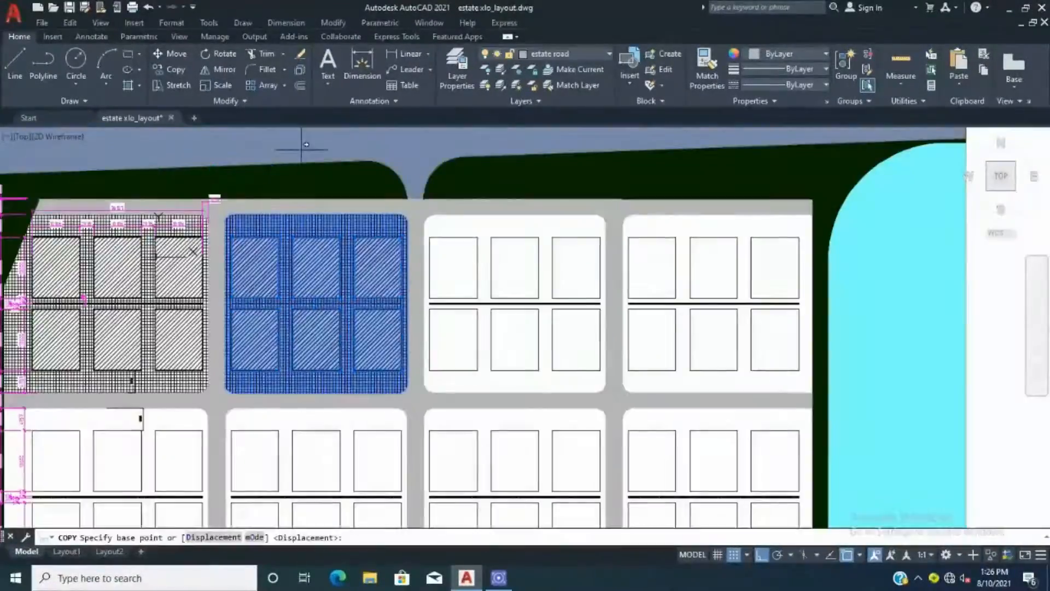
pyautogui.scroll(8, 409, 303)
pyautogui.click(298, 315)
pyautogui.scroll(-7, 164, 274)
pyautogui.scroll(8, 395, 235)
pyautogui.click(612, 328)
pyautogui.scroll(-8, 618, 327)
pyautogui.click(704, 276)
pyautogui.scroll(-10, 728, 350)
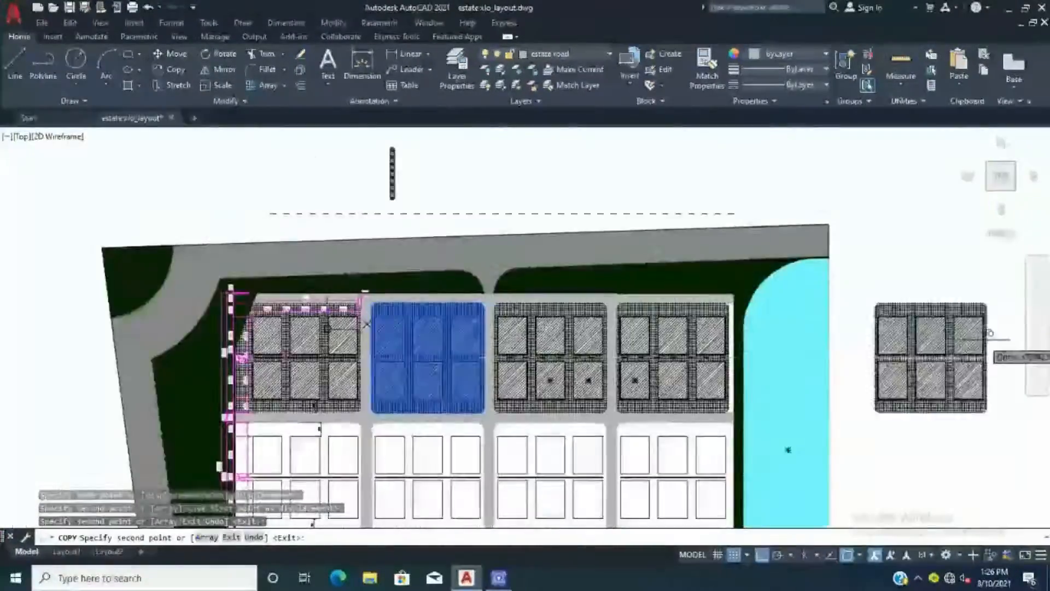
pyautogui.press('Escape')
# - Delete the copied ground hatch from the fourth block of the top row
pyautogui.scroll(5, 834, 359)
pyautogui.click(522, 246)
pyautogui.press('Delete')
# - Fill the ground around the fourth block's houses with a new solid hatch
pyautogui.scroll(-5, 621, 336)
pyautogui.scroll(5, 501, 334)
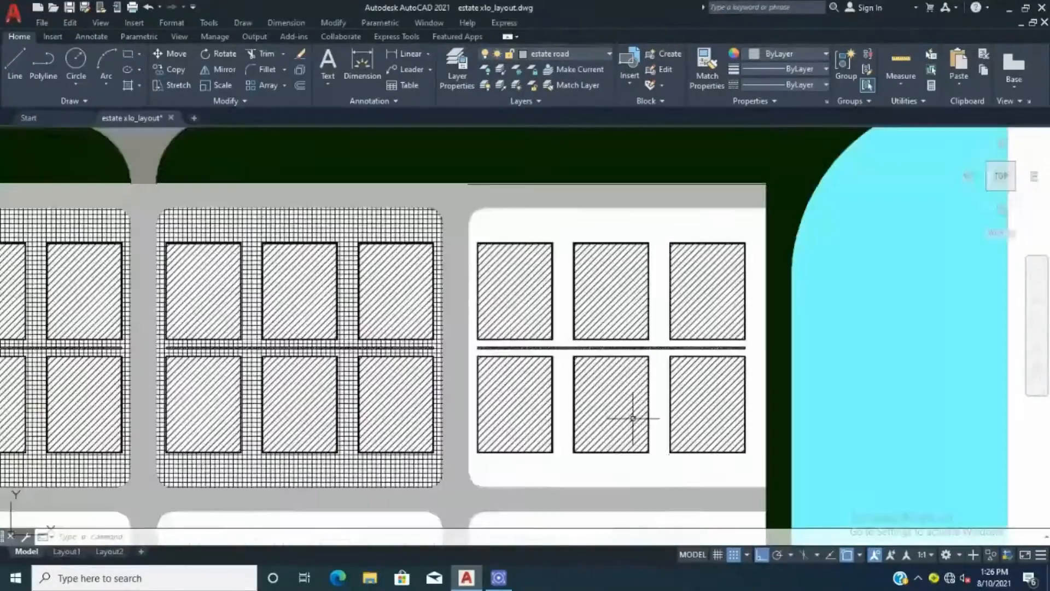
pyautogui.click(626, 222)
pyautogui.press('Escape')
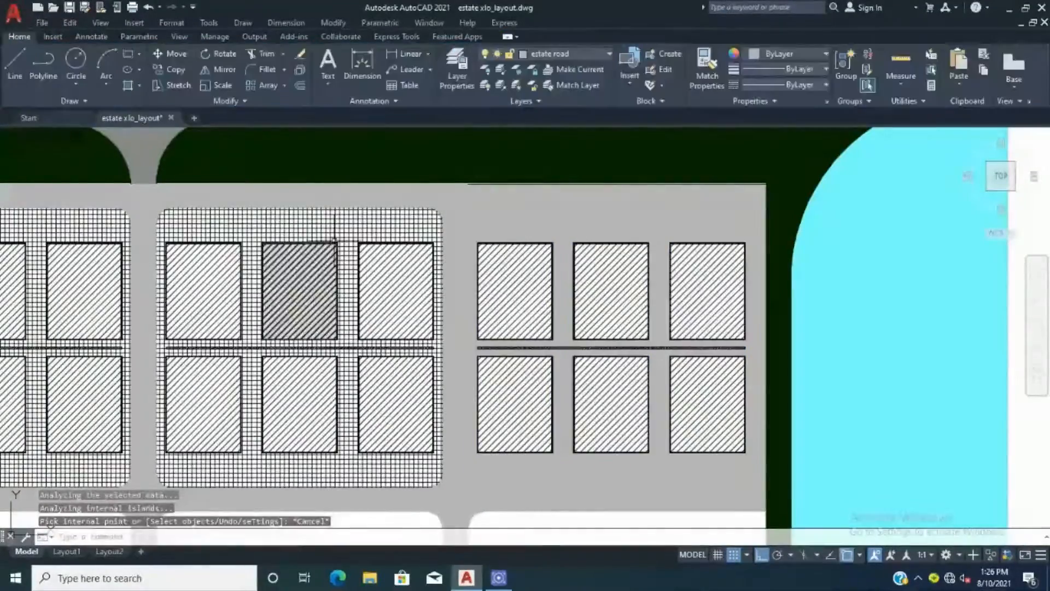
# - Match the fourth block's ground hatch to the properties of the third block's NET hatch
pyautogui.click(323, 233)
pyautogui.click(19, 37)
pyautogui.click(707, 69)
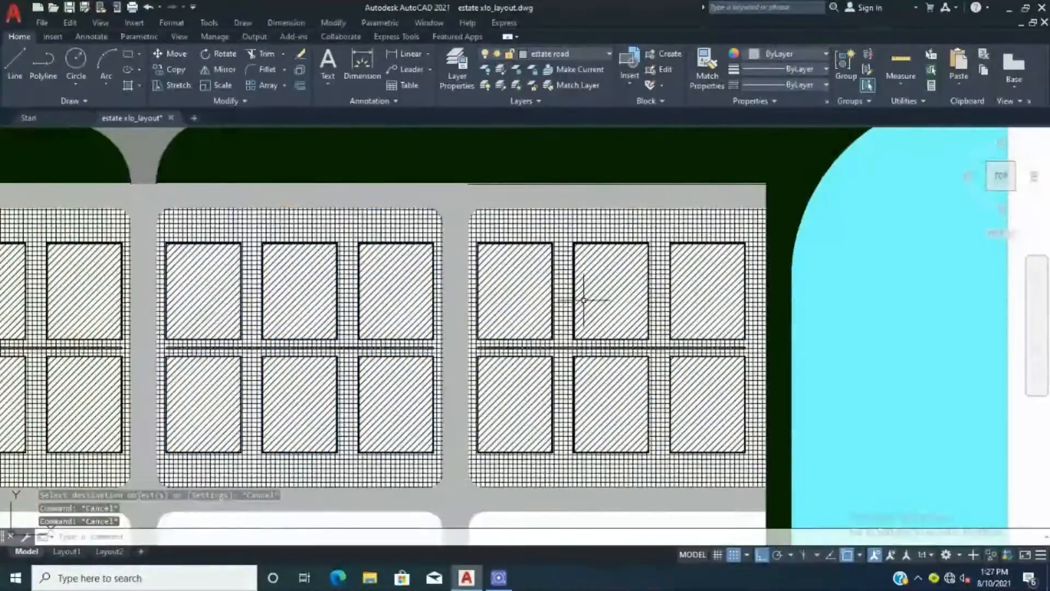
# - Copy the ground hatches and hatched houses of the top row's second, third and fourth blocks onto the matching blocks of the second row
pyautogui.scroll(-2, 537, 301)
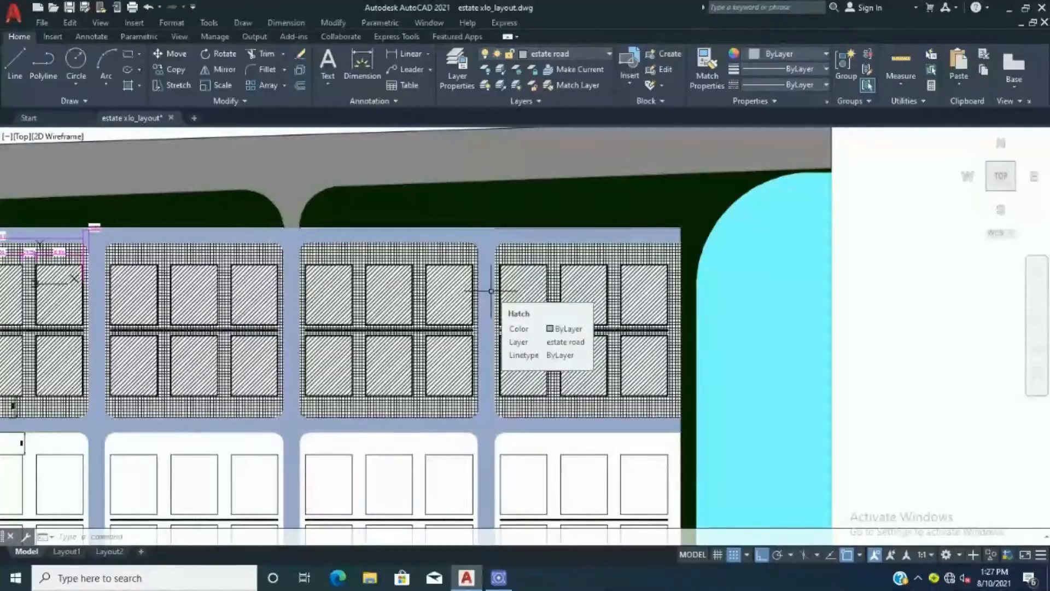
pyautogui.moveTo(537, 425); pyautogui.dragTo(494, 246, button='middle')
pyautogui.click(494, 232)
pyautogui.scroll(2, 220, 207)
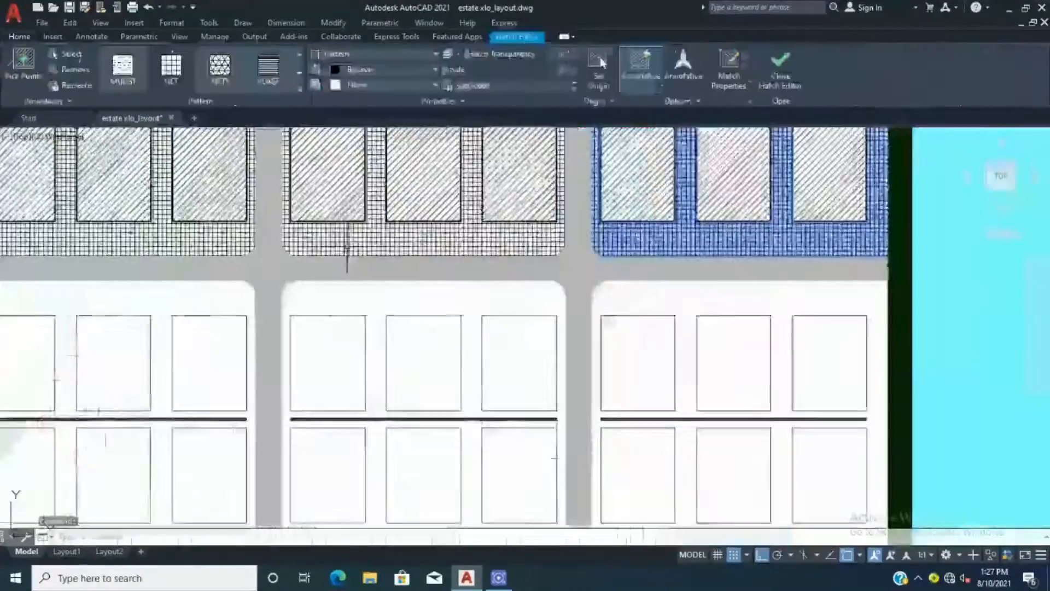
pyautogui.click(347, 250)
pyautogui.scroll(-4, 406, 313)
pyautogui.scroll(2, 516, 147)
pyautogui.click(602, 257)
pyautogui.click(573, 256)
pyautogui.scroll(-2, 573, 255)
pyautogui.scroll(8, 469, 260)
pyautogui.click(482, 209)
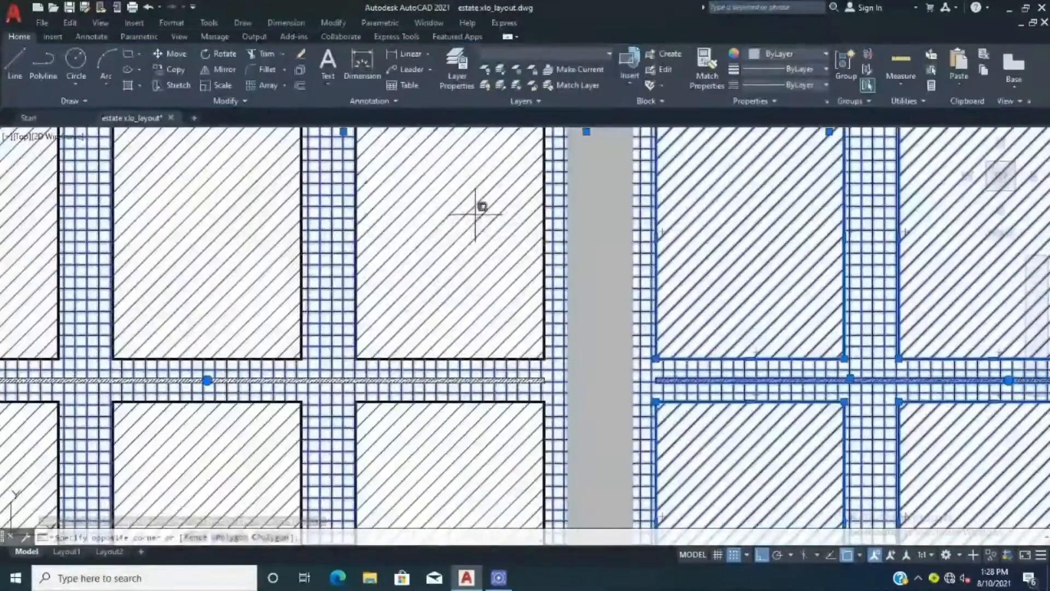
pyautogui.click(307, 306)
pyautogui.scroll(-8, 297, 311)
pyautogui.scroll(2, 169, 305)
pyautogui.click(306, 290)
pyautogui.click(183, 359)
pyautogui.moveTo(68, 307); pyautogui.dragTo(323, 280, button='middle')
pyautogui.scroll(-2, 327, 283)
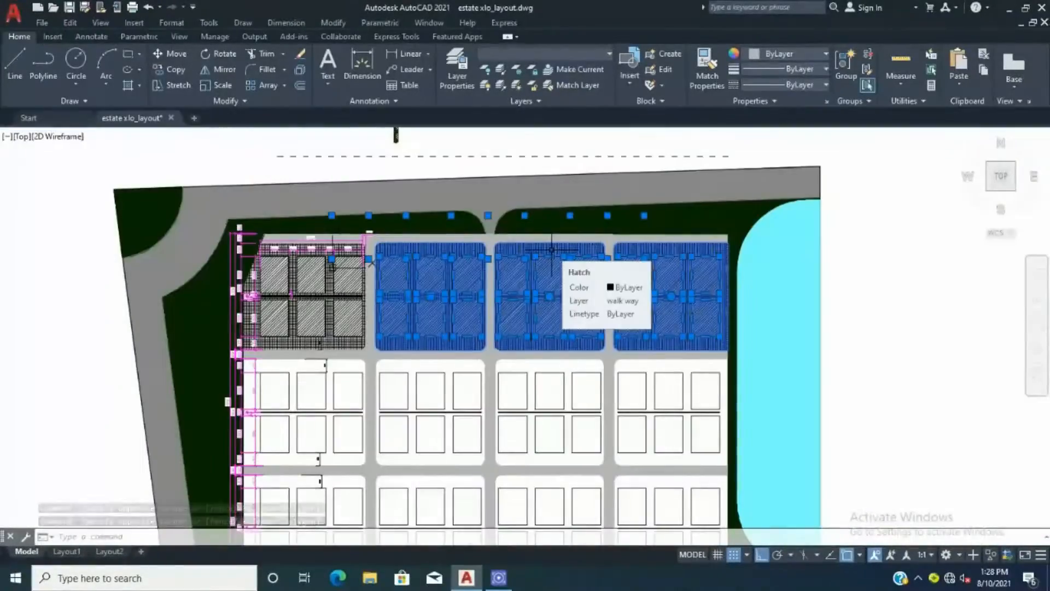
pyautogui.click(178, 69)
pyautogui.scroll(8, 722, 352)
pyautogui.click(714, 246)
pyautogui.scroll(-8, 715, 247)
pyautogui.scroll(8, 732, 372)
pyautogui.click(598, 314)
pyautogui.scroll(-8, 596, 314)
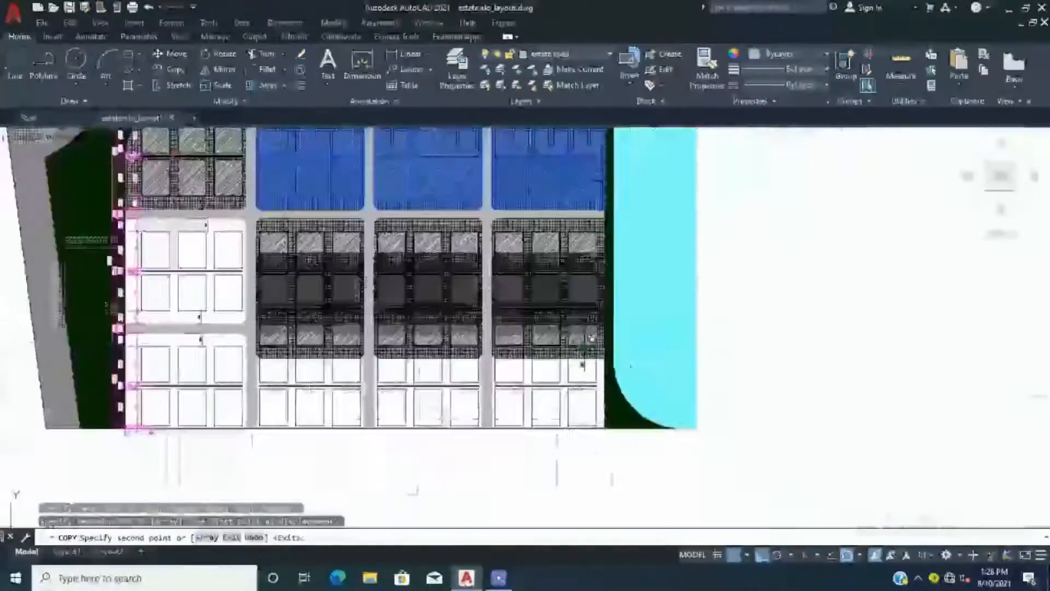
pyautogui.scroll(6, 580, 416)
pyautogui.scroll(-8, 647, 442)
pyautogui.press('Escape')
pyautogui.press('Escape')
pyautogui.scroll(2, 580, 275)
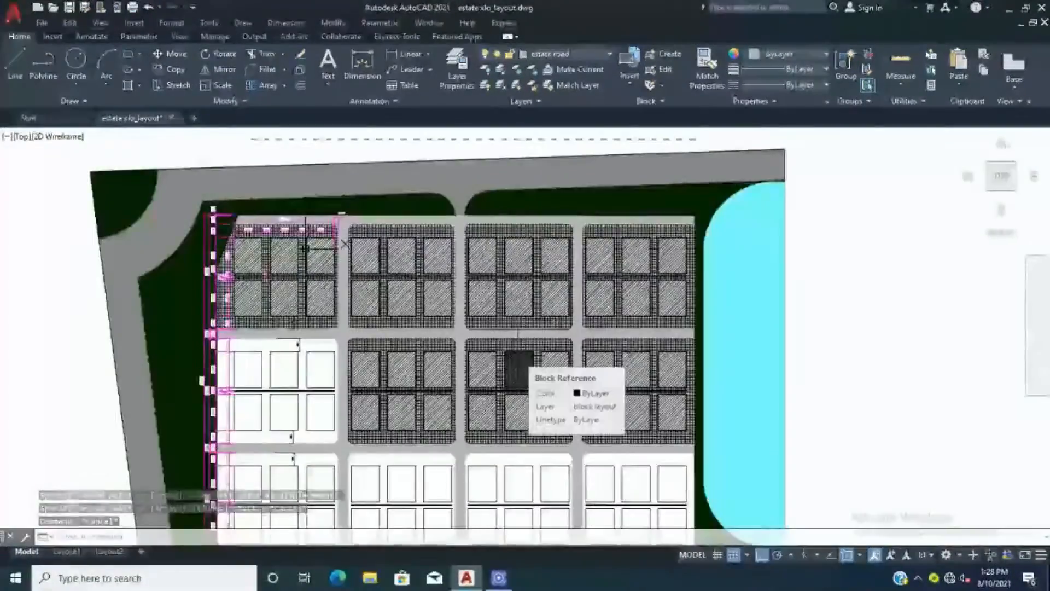
pyautogui.scroll(-3, 320, 247)
pyautogui.press('Return')
pyautogui.scroll(6, 150, 403)
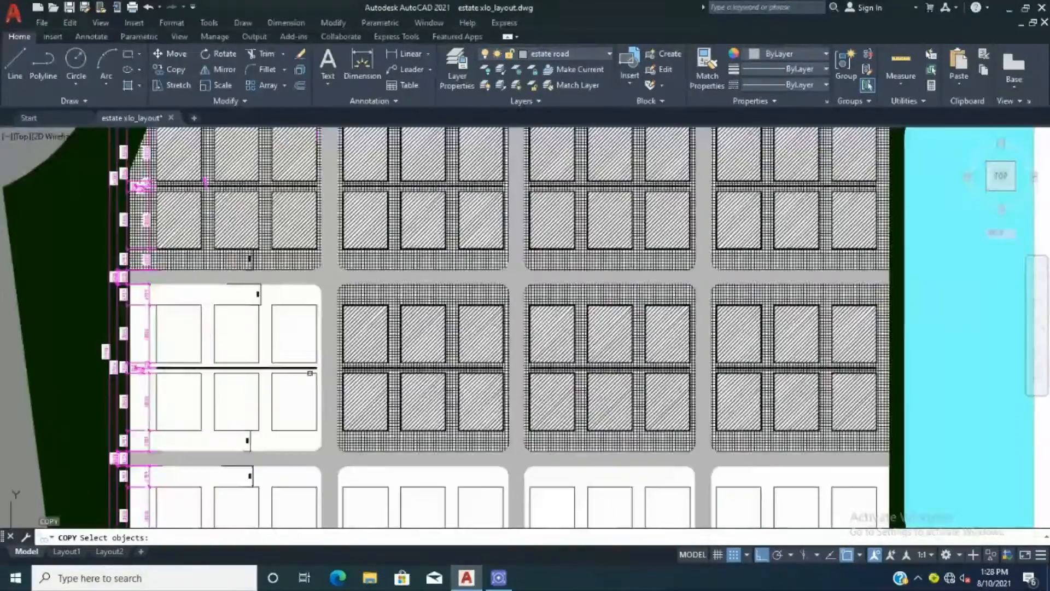
pyautogui.press('Escape')
pyautogui.press('Escape')
pyautogui.press('Escape')
# - Fill the ground around the houses of the second row's first block with a solid hatch
pyautogui.write('h')
pyautogui.press('Return')
pyautogui.click(286, 287)
pyautogui.press('Return')
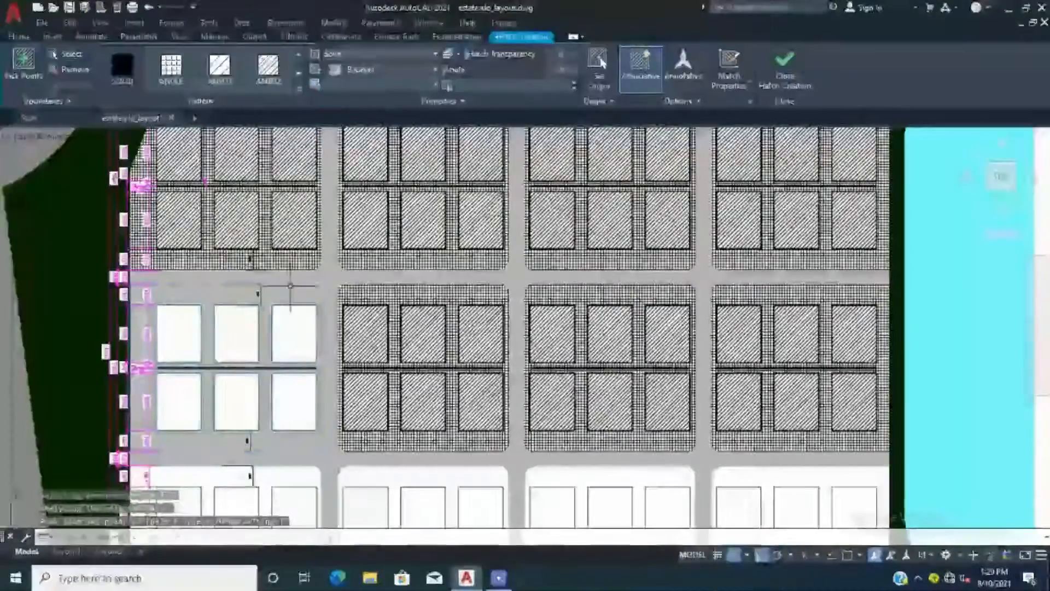
# - Try to fill the grounds of the bottom-row blocks with a solid hatch, and undo the attempt
pyautogui.moveTo(289, 290); pyautogui.dragTo(301, 155, button='middle')
pyautogui.press('Return')
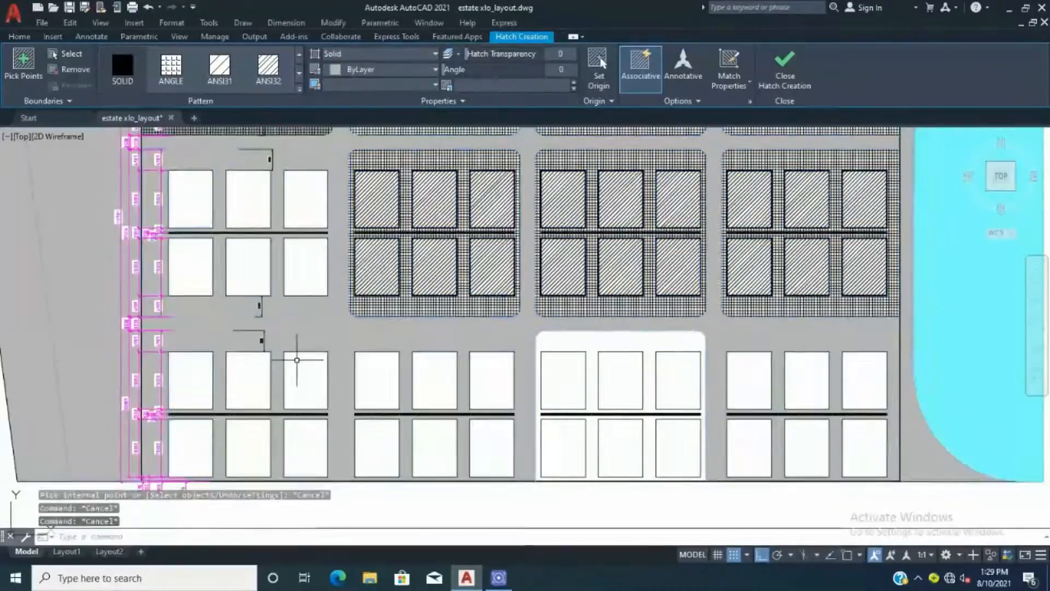
pyautogui.press('Escape')
pyautogui.press('Escape')
pyautogui.scroll(6, 143, 331)
pyautogui.scroll(-6, 208, 276)
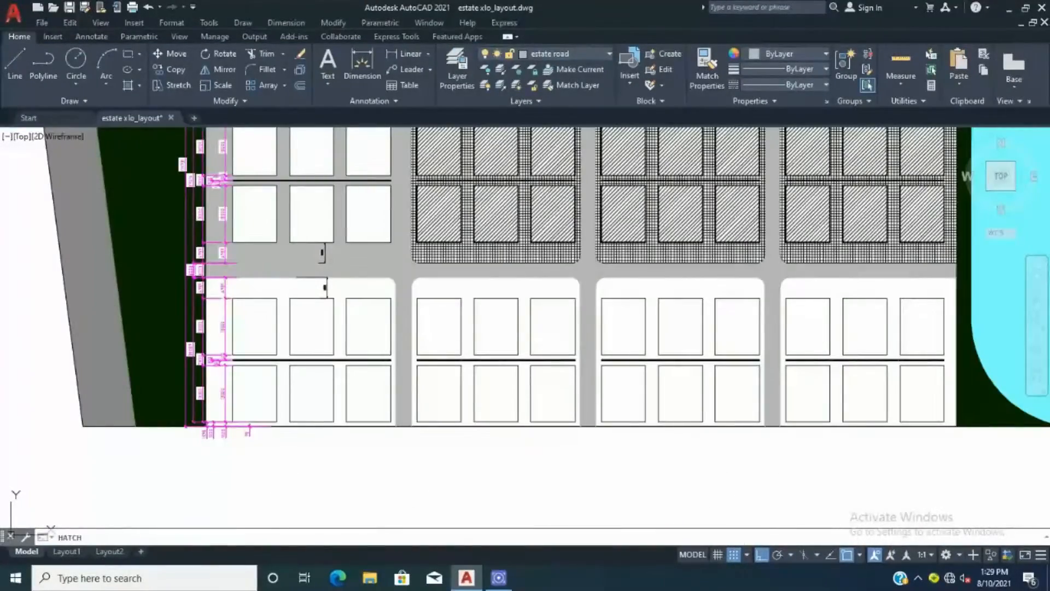
pyautogui.press('Return')
pyautogui.scroll(5, 921, 345)
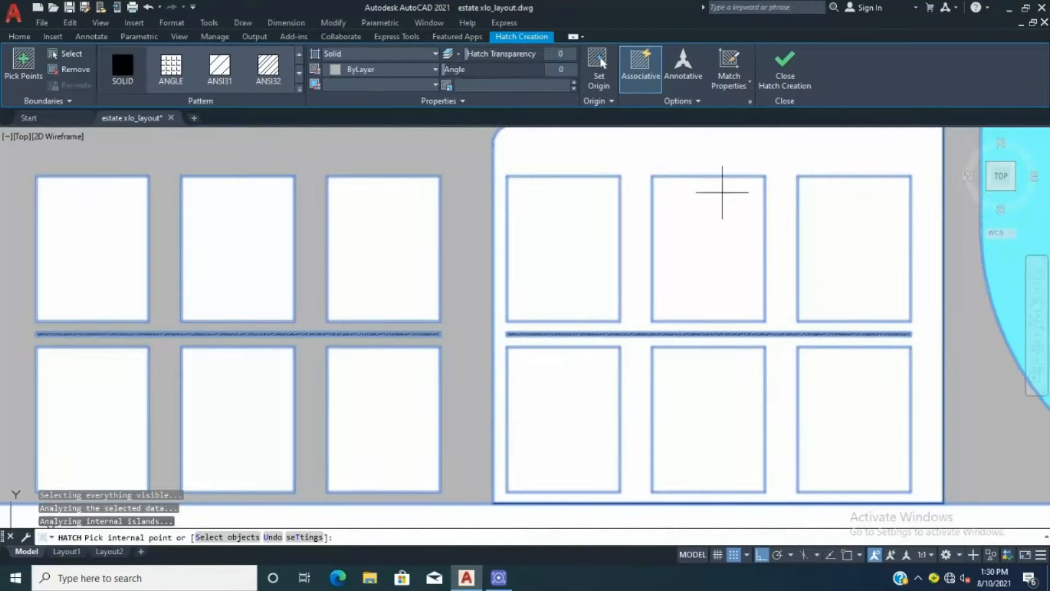
pyautogui.scroll(-6, 608, 257)
pyautogui.scroll(4, 675, 271)
pyautogui.hotkey('ctrl', 'z')
pyautogui.click(529, 262)
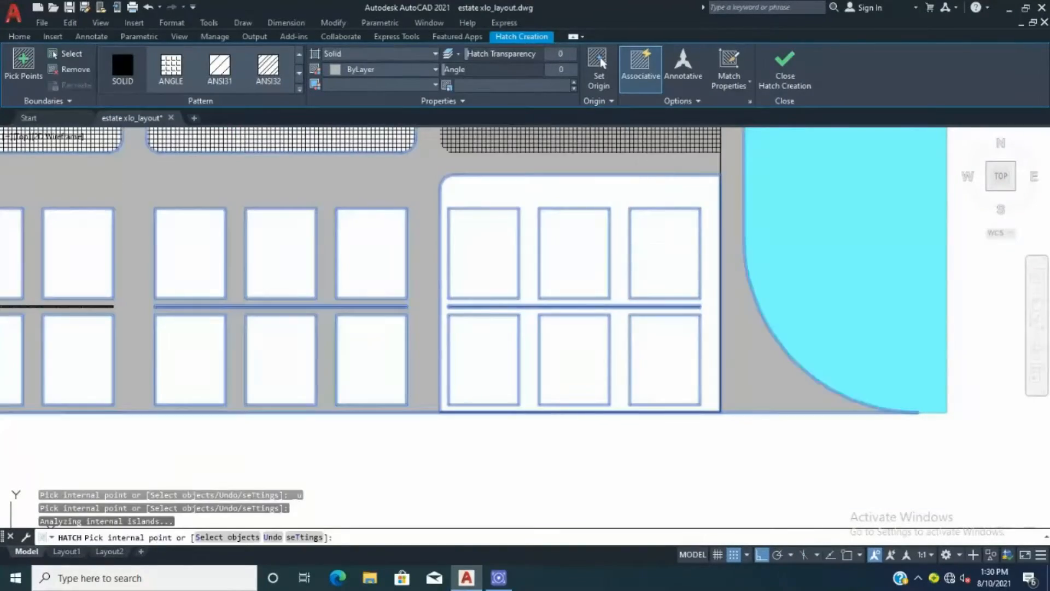
pyautogui.press('Escape')
pyautogui.press('Escape')
pyautogui.hotkey('ctrl', 'z')
pyautogui.hotkey('ctrl', 'z')
# - Send the estate road hatch to the back of the draw order
pyautogui.click(567, 291)
pyautogui.click(551, 271)
pyautogui.click(20, 37)
pyautogui.click(230, 101)
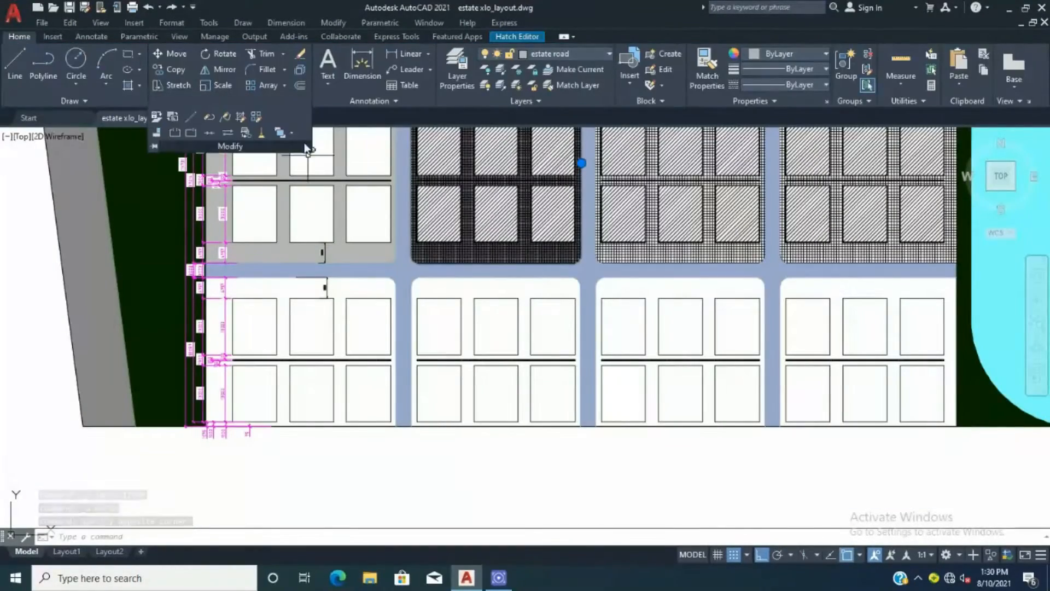
pyautogui.click(291, 132)
pyautogui.click(335, 207)
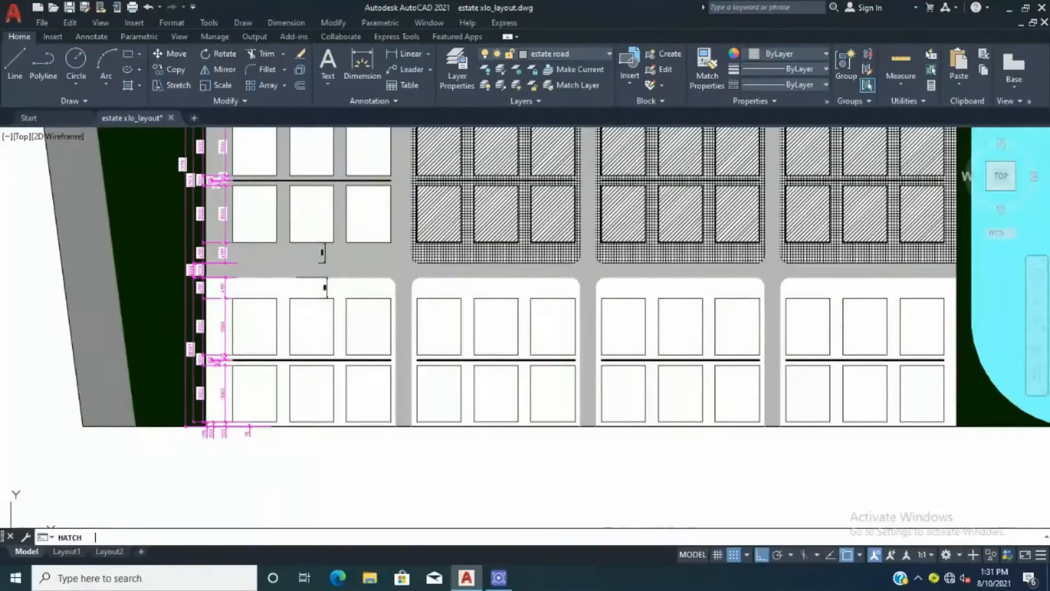
# - Fill the ground around the houses of the bottom row's fourth, third and second blocks with solid hatches
pyautogui.press('Return')
pyautogui.click(785, 286)
pyautogui.press('Return')
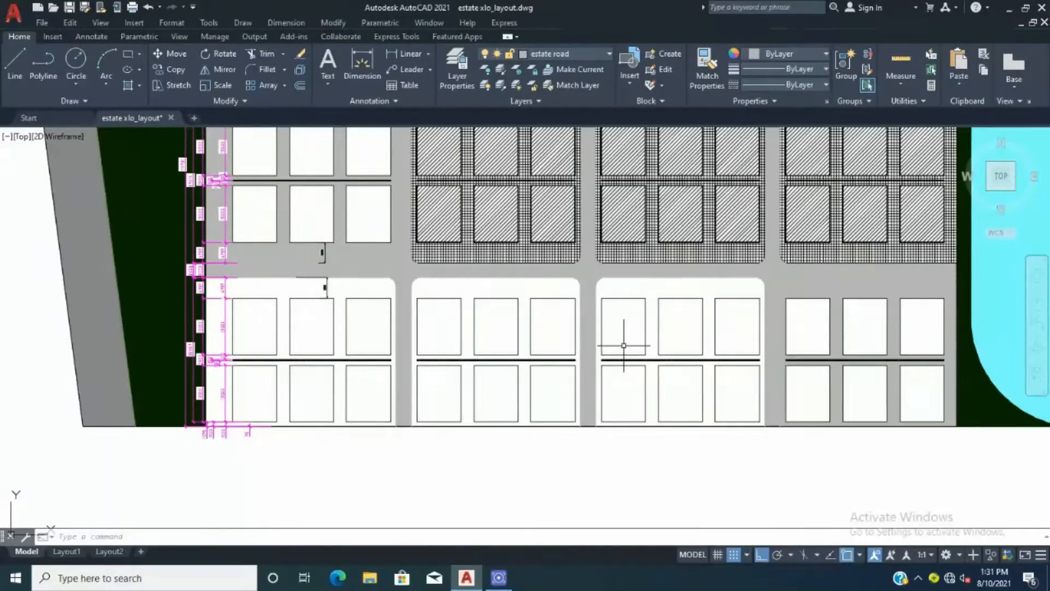
pyautogui.press('Return')
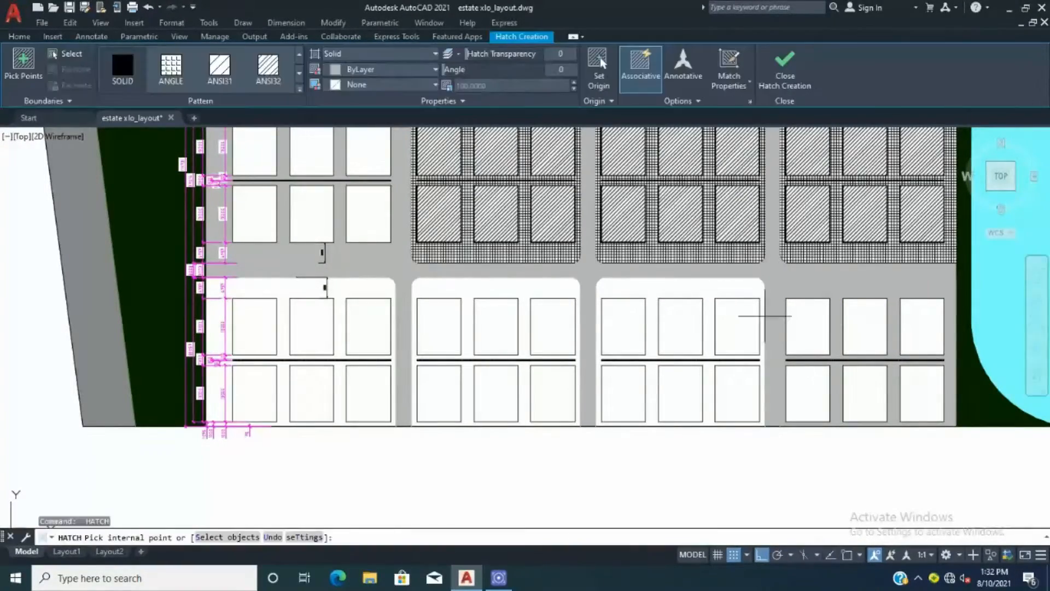
pyautogui.click(746, 312)
pyautogui.press('Return')
pyautogui.press('Return')
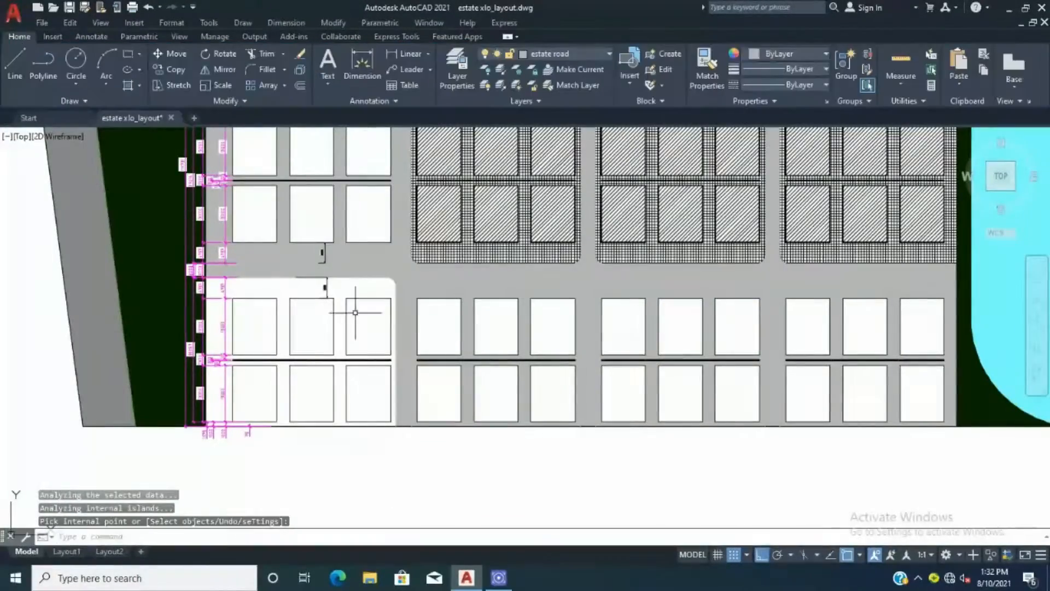
pyautogui.press('Escape')
pyautogui.press('Escape')
pyautogui.press('Escape')
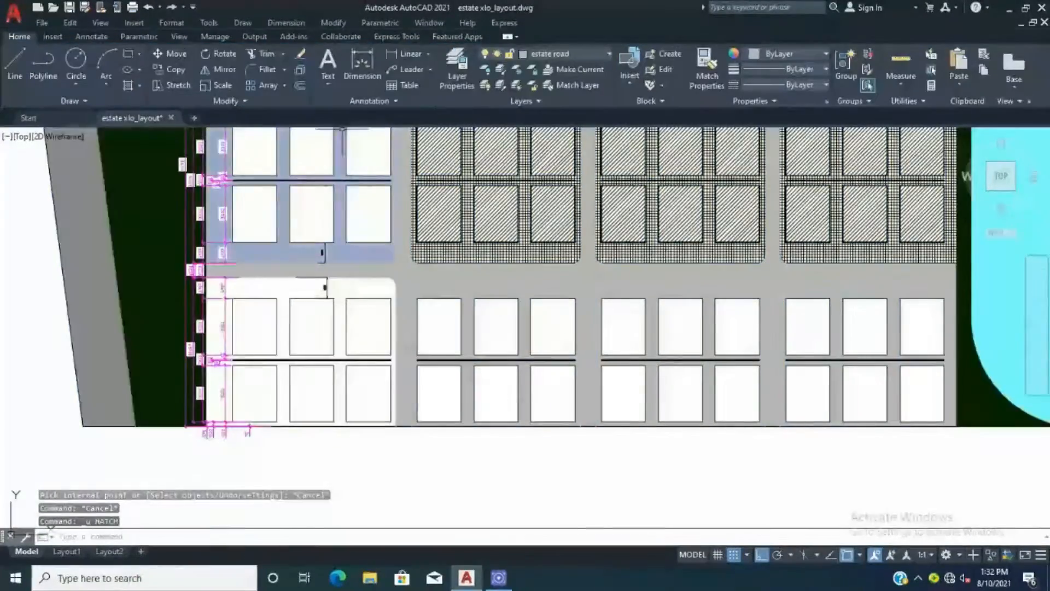
# - Select the estate road hatch around the bottom row's first block and send it to the back again
pyautogui.scroll(2, 222, 367)
pyautogui.click(375, 211)
pyautogui.click(152, 212)
pyautogui.click(20, 37)
pyautogui.click(216, 102)
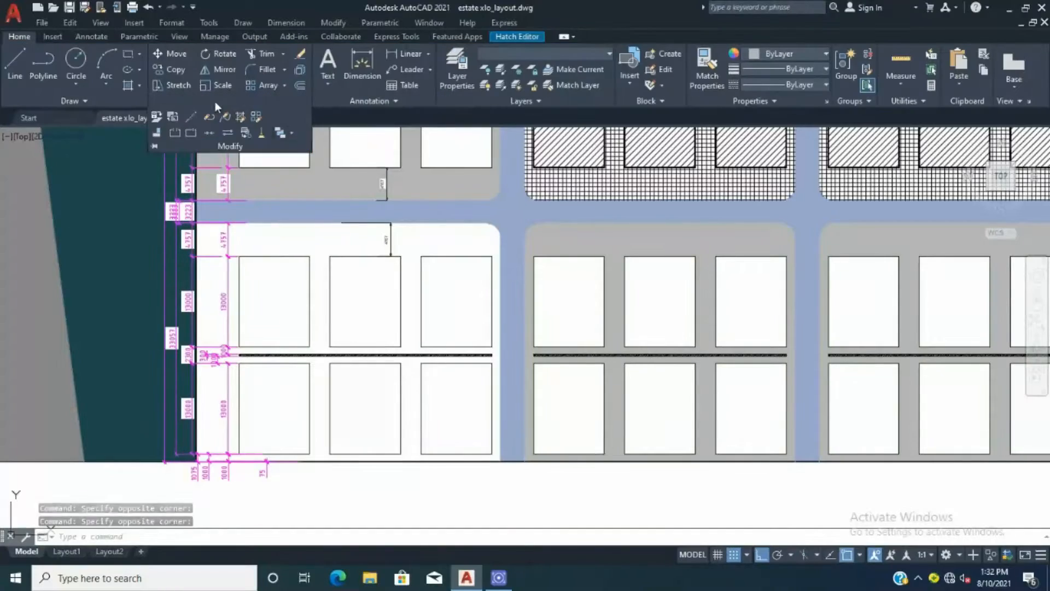
pyautogui.click(289, 134)
pyautogui.click(312, 179)
# - Try to fill the ground of the bottom row's first block with a solid hatch, and undo the attempt
pyautogui.press('Return')
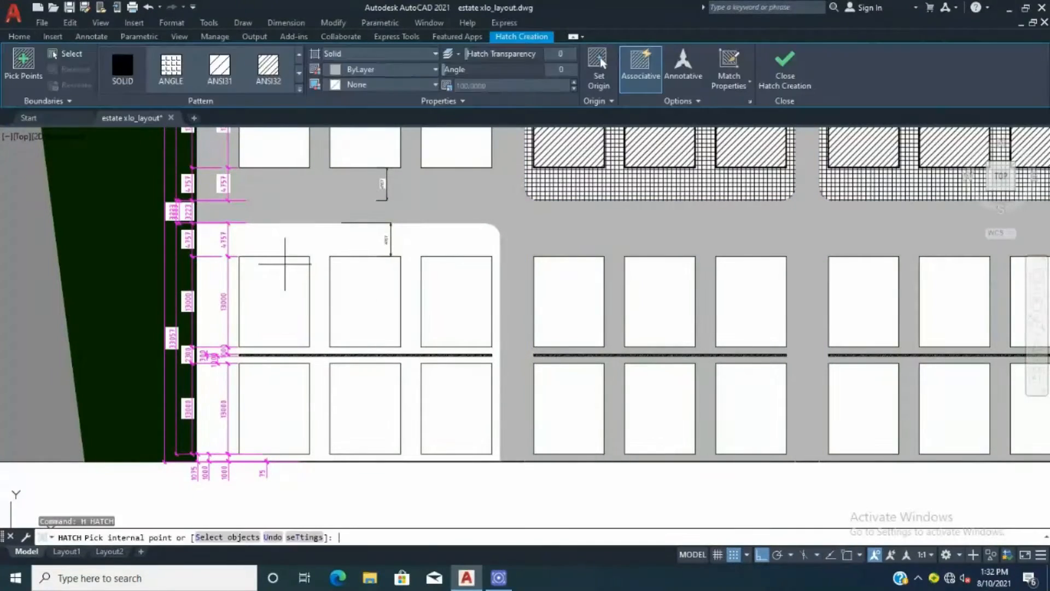
pyautogui.click(316, 243)
pyautogui.press('Escape')
pyautogui.press('Escape')
pyautogui.hotkey('ctrl', 'z')
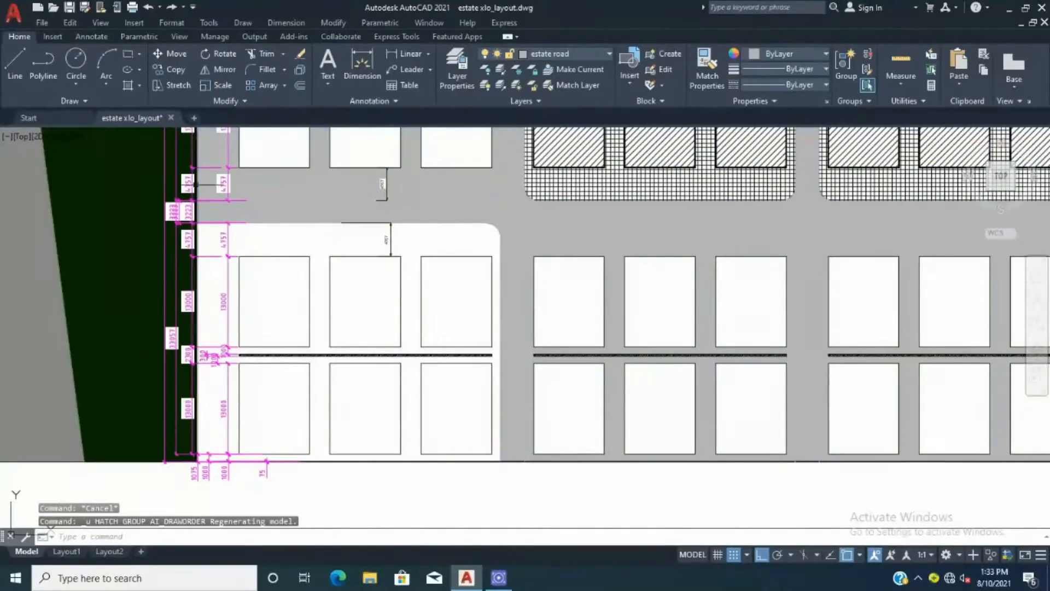
# - Draw a vertical and a horizontal construction line along the left and bottom edges of the bottom row's first block
pyautogui.write('xl')
pyautogui.press('Return')
pyautogui.click(227, 256)
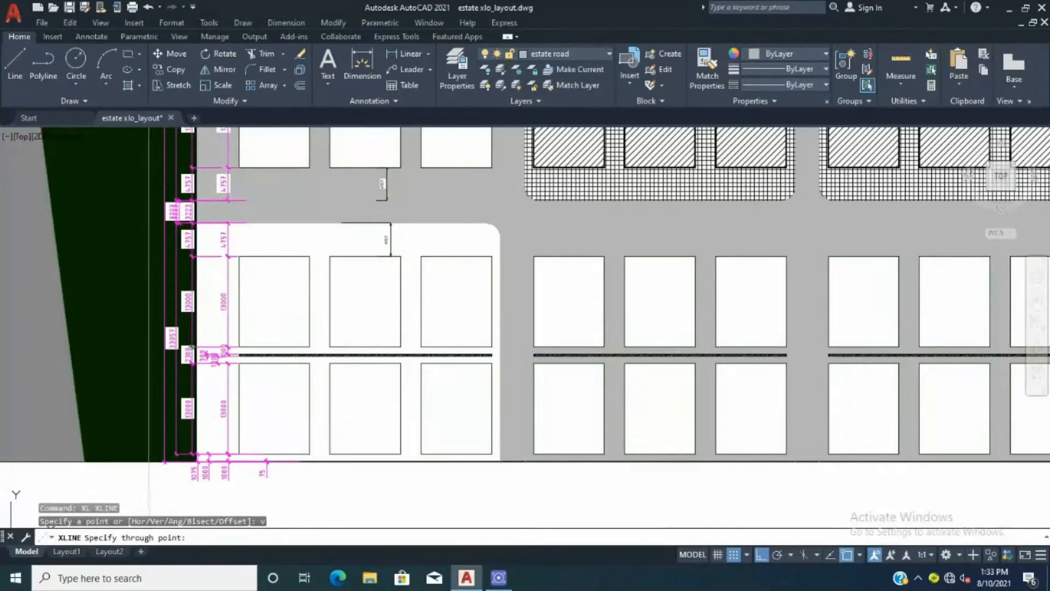
pyautogui.scroll(2, 228, 255)
pyautogui.press('Escape')
pyautogui.press('Return')
pyautogui.write('h')
pyautogui.press('Return')
pyautogui.scroll(6, 514, 481)
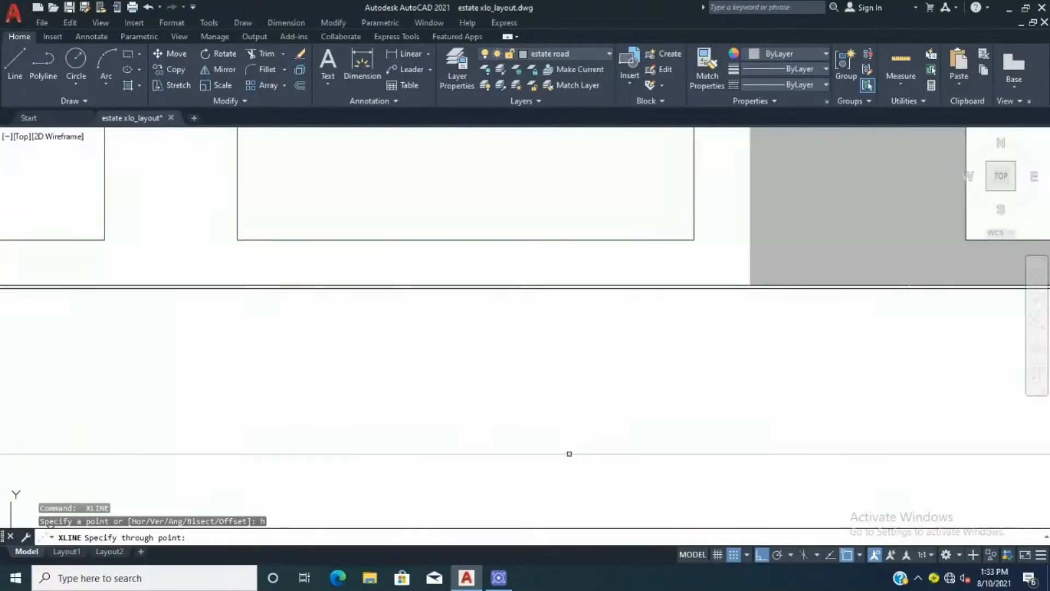
pyautogui.scroll(6, 385, 284)
pyautogui.click(387, 300)
pyautogui.press('Escape')
# - Fill the ground around the houses of the bottom row's first block with a solid hatch
pyautogui.scroll(-10, 339, 430)
pyautogui.write('h')
pyautogui.press('Return')
pyautogui.scroll(-4, 386, 377)
pyautogui.click(333, 182)
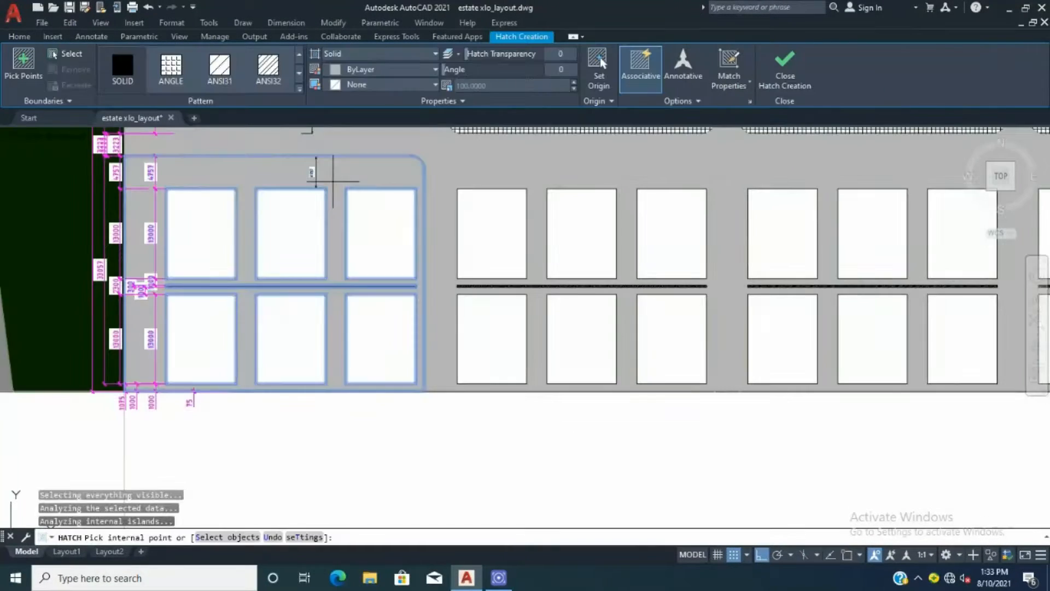
pyautogui.press('Return')
# - Delete the two construction lines at the corner of the bottom row's first block
pyautogui.scroll(-6, 284, 376)
pyautogui.click(263, 415)
pyautogui.click(232, 438)
# - Match the ground hatches of the second row's first block and all bottom-row blocks to the second row's NET hatch
pyautogui.scroll(5, 287, 289)
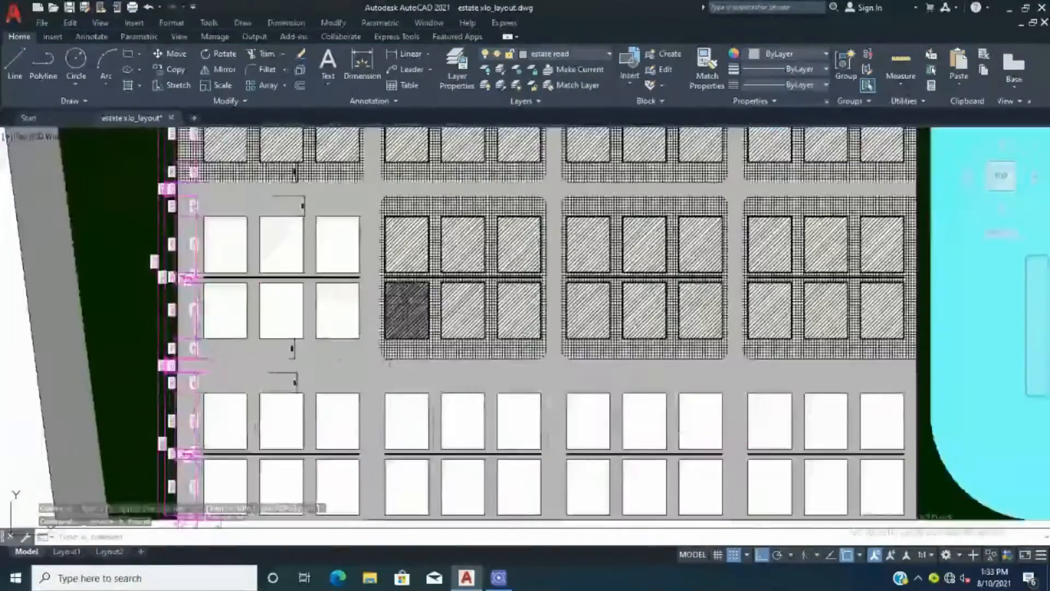
pyautogui.scroll(5, 382, 322)
pyautogui.click(417, 386)
pyautogui.click(19, 36)
pyautogui.click(706, 70)
pyautogui.click(139, 372)
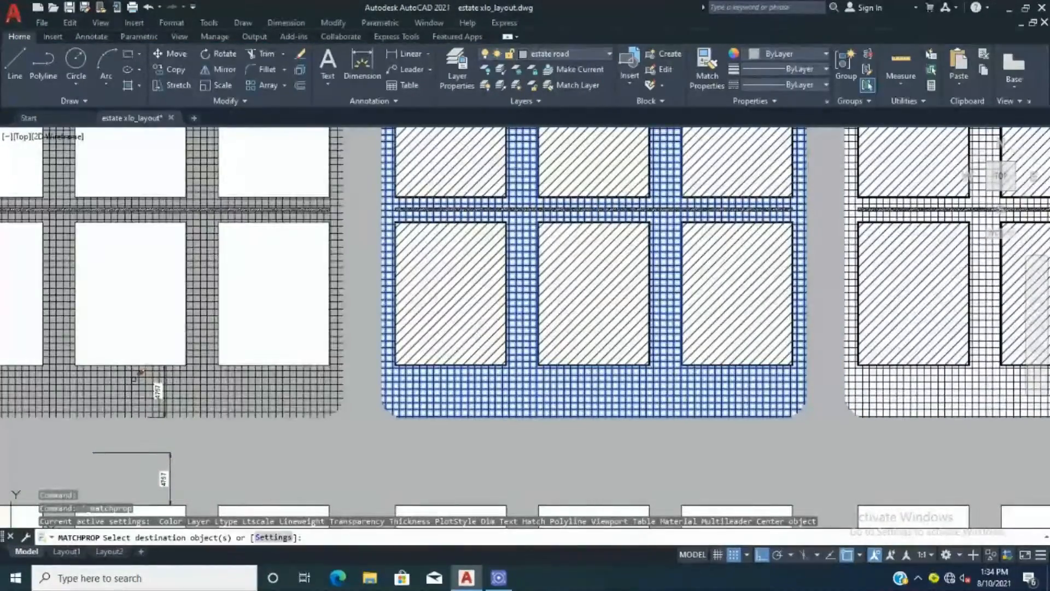
pyautogui.scroll(-5, 139, 373)
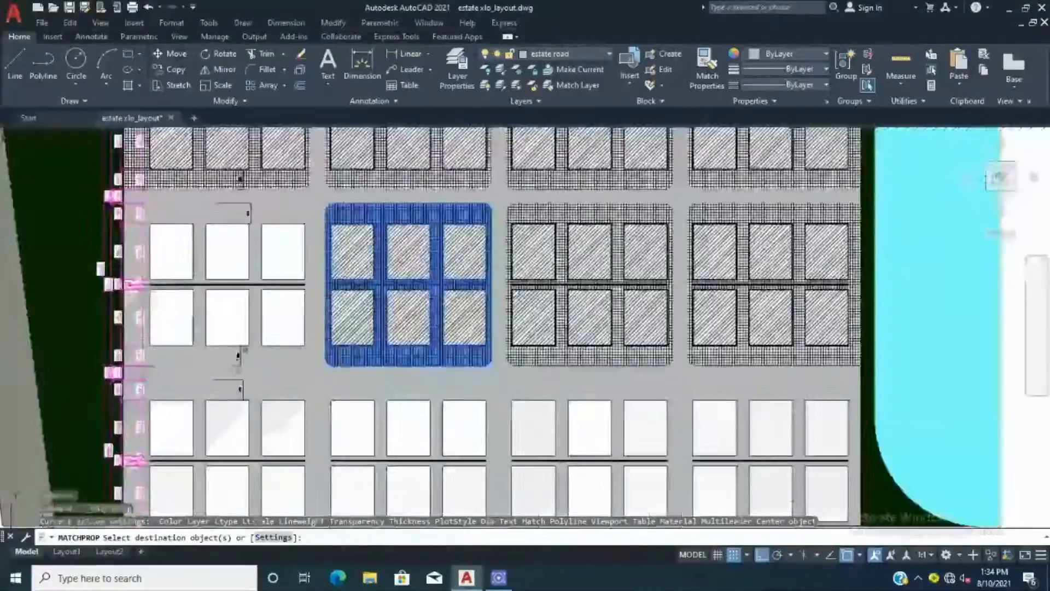
pyautogui.scroll(2, 361, 376)
pyautogui.scroll(2, 361, 376)
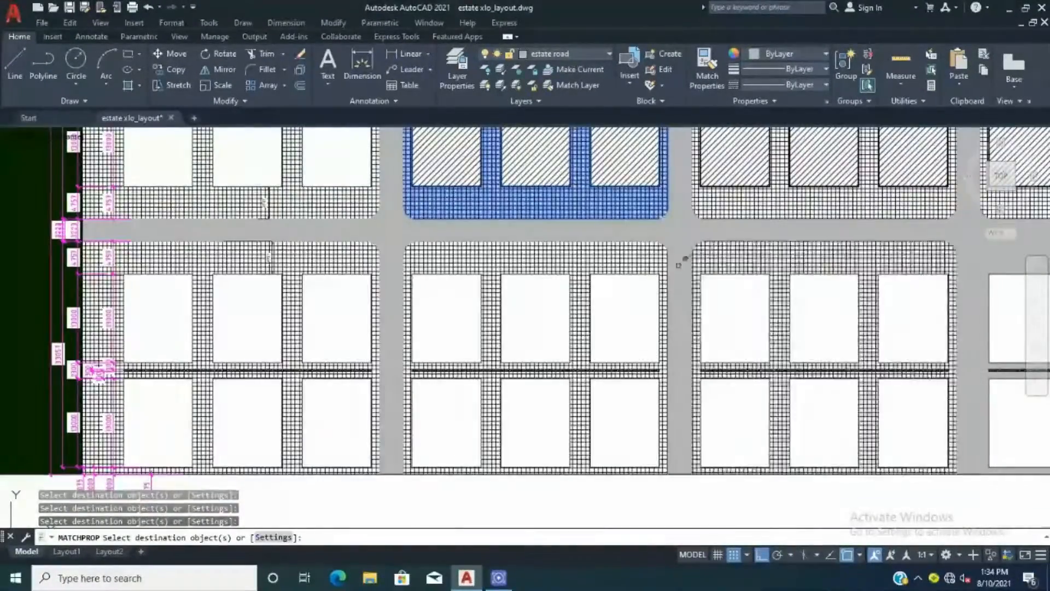
pyautogui.scroll(-5, 564, 424)
pyautogui.press('Escape')
pyautogui.press('Escape')
# - Copy the hatched houses of the second row's second, third and fourth blocks onto the bottom-row blocks beneath them
pyautogui.scroll(2, 495, 322)
pyautogui.click(453, 252)
pyautogui.click(487, 252)
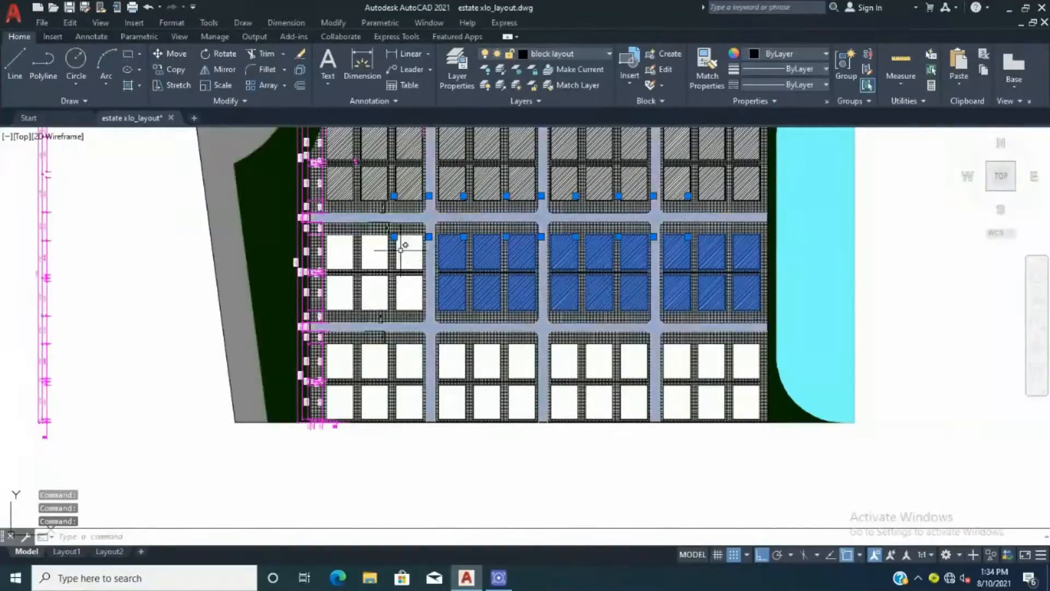
pyautogui.click(175, 70)
pyautogui.scroll(5, 755, 311)
pyautogui.click(822, 307)
pyautogui.scroll(-5, 823, 307)
pyautogui.scroll(3, 683, 322)
pyautogui.click(688, 323)
pyautogui.scroll(-3, 623, 441)
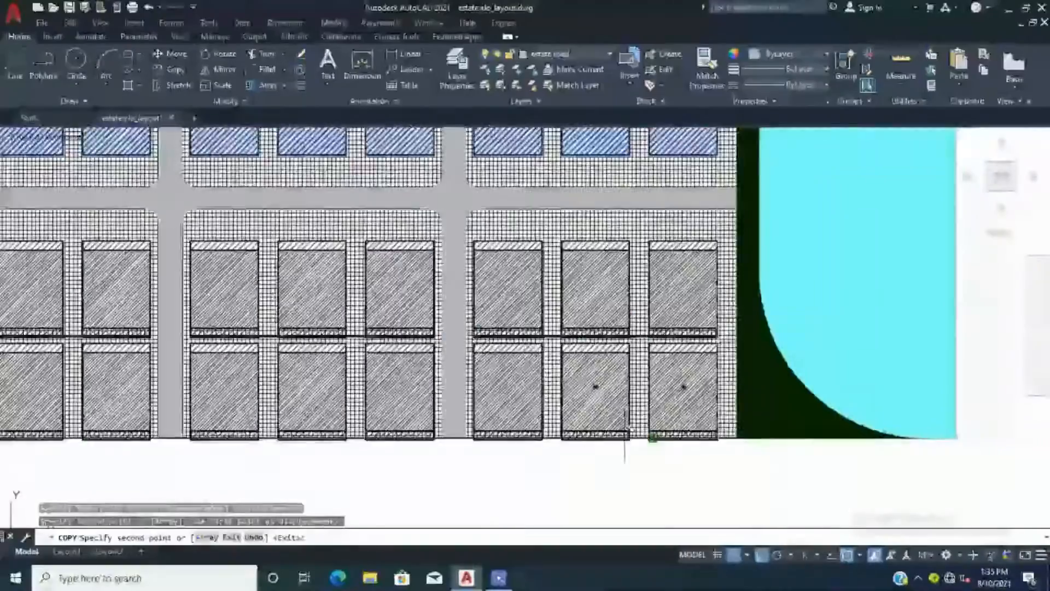
pyautogui.press('Escape')
# - Copy the second block's twelve hatched houses in the second and bottom rows onto the first blocks of those rows
pyautogui.click(389, 228)
pyautogui.click(445, 227)
pyautogui.click(500, 227)
pyautogui.click(390, 292)
pyautogui.click(444, 399)
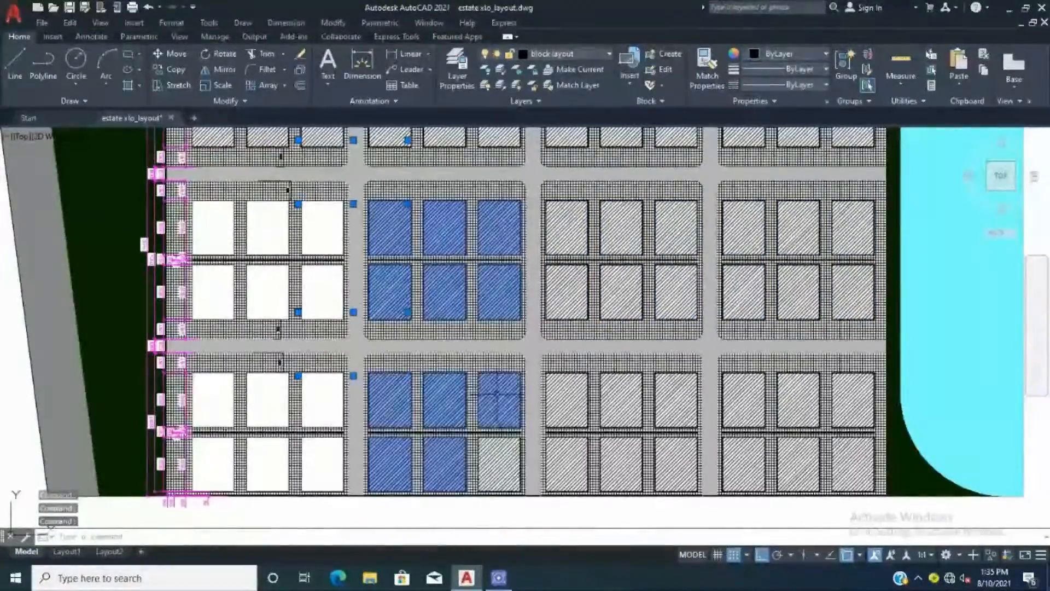
pyautogui.click(500, 464)
pyautogui.click(175, 70)
pyautogui.scroll(8, 523, 201)
pyautogui.scroll(-5, 504, 215)
pyautogui.scroll(5, 505, 215)
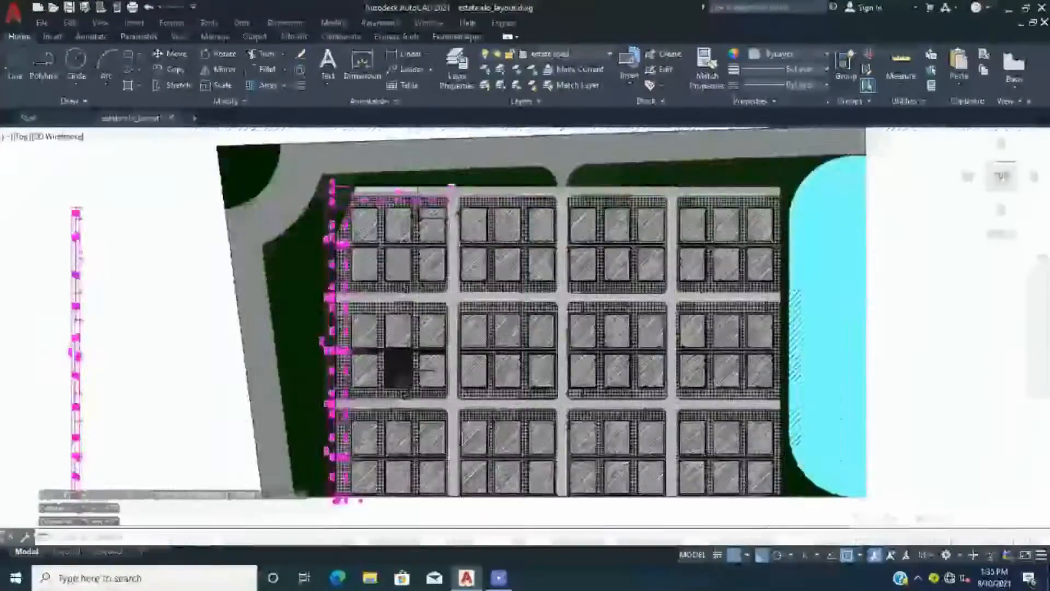
# - Measure the width of the express way between its two edges
pyautogui.scroll(3, 458, 312)
pyautogui.click(234, 249)
pyautogui.click(282, 305)
pyautogui.scroll(8, 263, 267)
pyautogui.press('Escape')
pyautogui.press('Escape')
pyautogui.press('Escape')
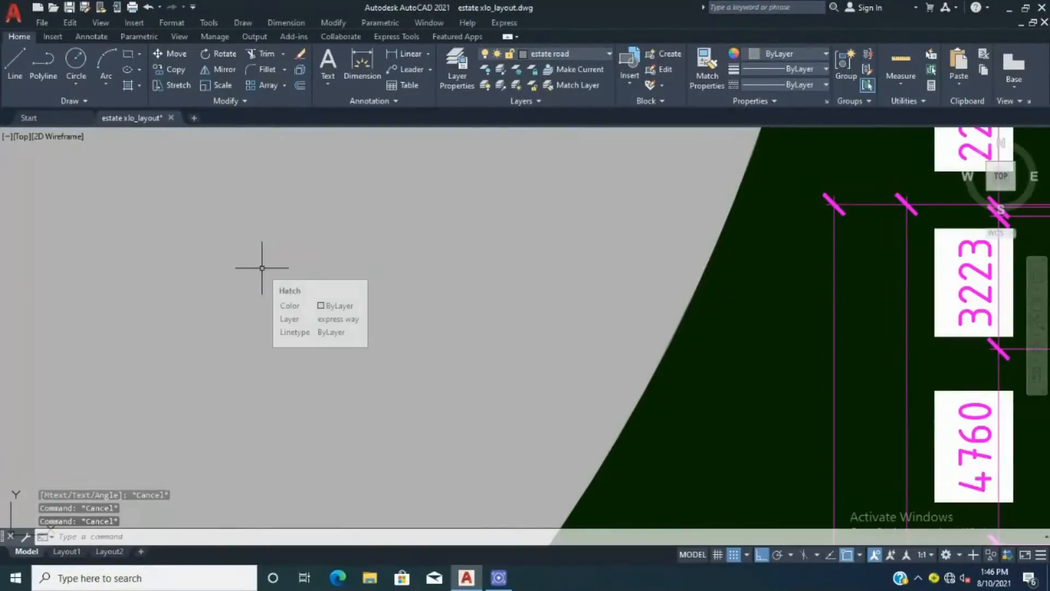
# - Offset the outer edge of the express way 8700 inward to form its centre line
pyautogui.write('o')
pyautogui.press('Return')
pyautogui.press('Return')
pyautogui.click(186, 311)
pyautogui.scroll(-2, 181, 320)
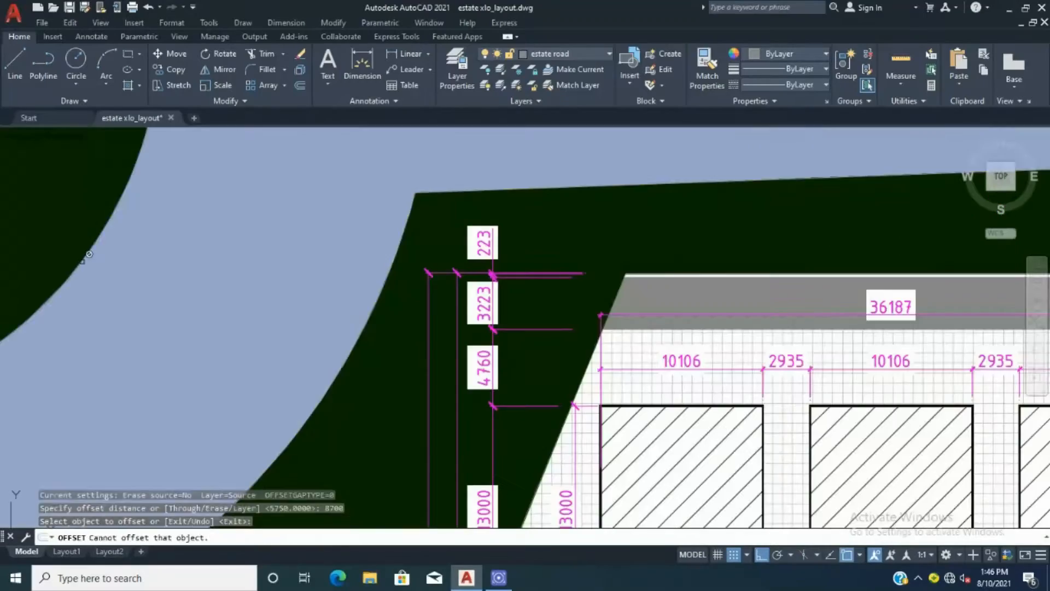
pyautogui.click(214, 323)
pyautogui.scroll(-4, 214, 323)
pyautogui.press('Escape')
pyautogui.press('Escape')
pyautogui.press('Escape')
# - Offset the express way's curved corner edge by 8700 and send the express way hatch to the back
pyautogui.click(268, 290)
pyautogui.scroll(2, 262, 292)
pyautogui.click(250, 258)
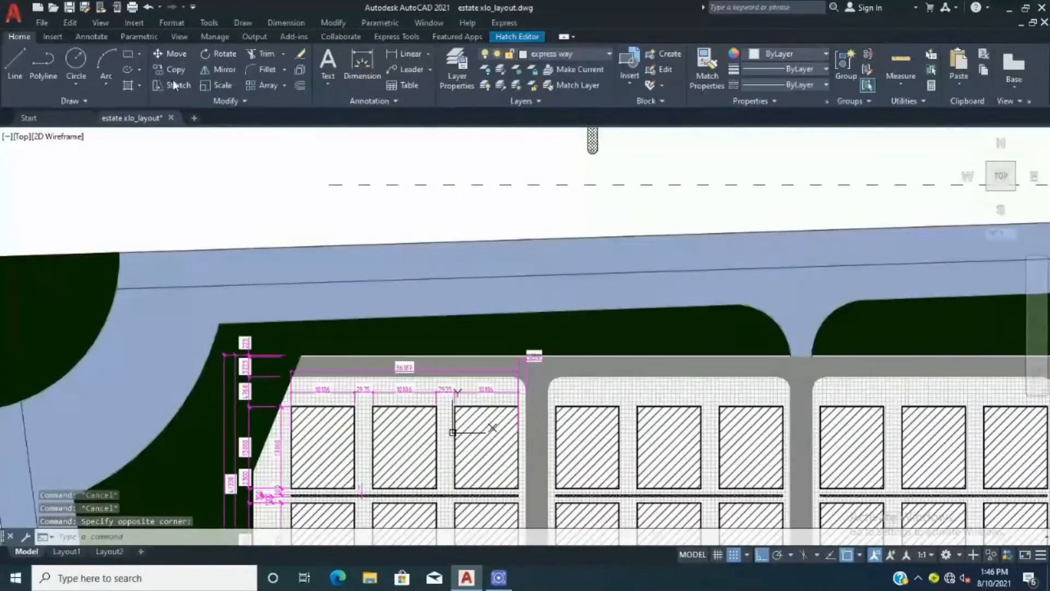
pyautogui.click(292, 133)
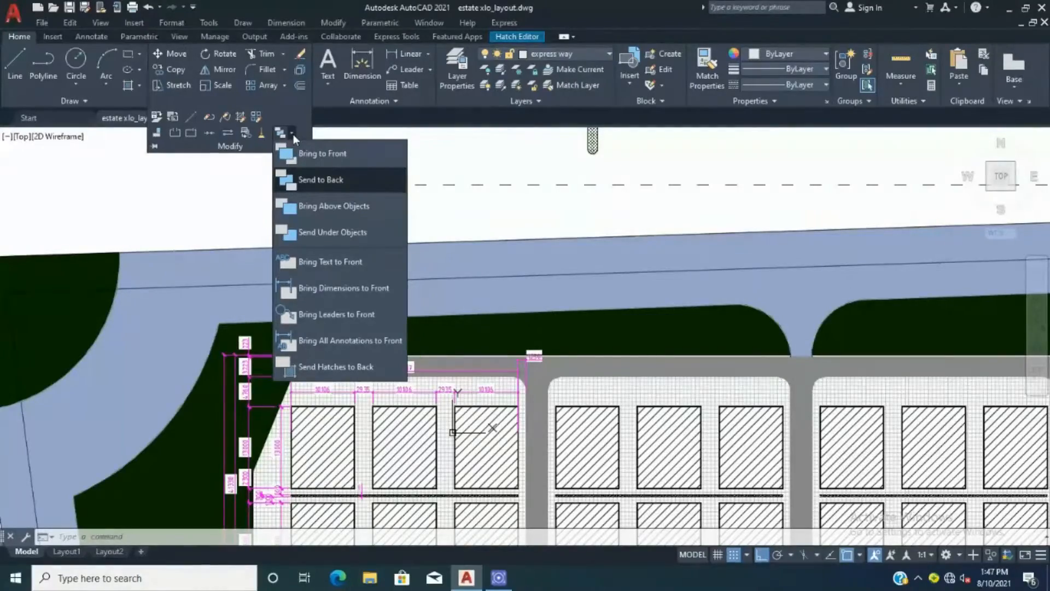
pyautogui.click(322, 153)
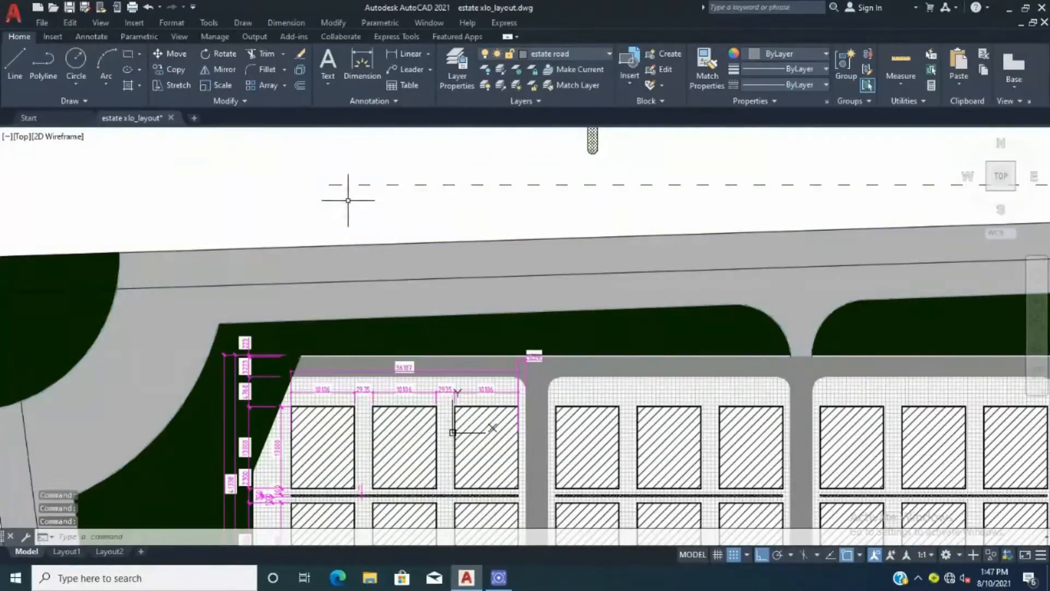
pyautogui.scroll(-3, 224, 262)
pyautogui.press('Escape')
pyautogui.press('Escape')
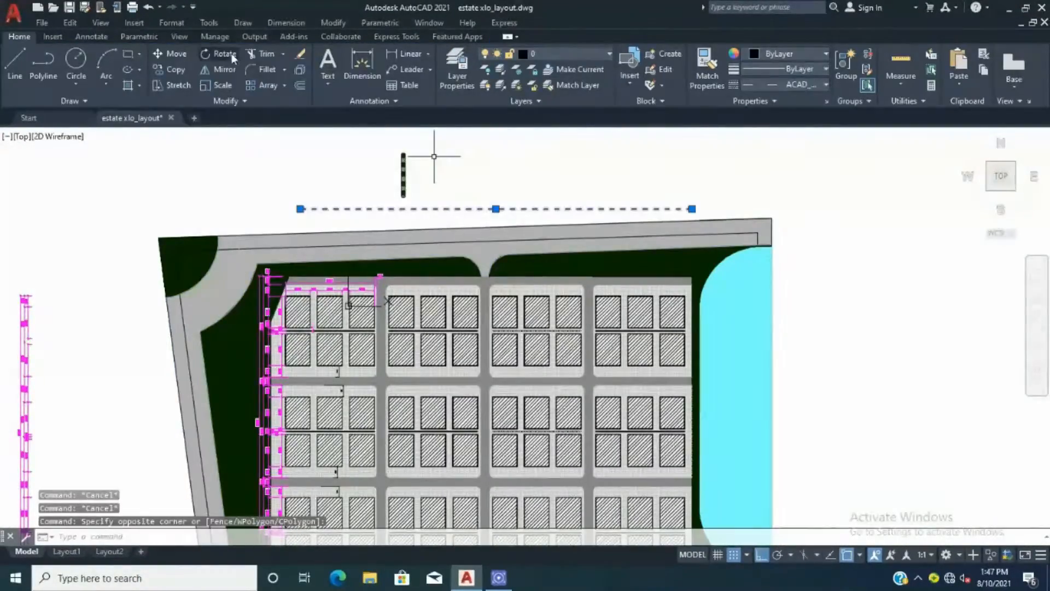
# - Match the express way centre lines to the properties of the separate dashed line above the layout
pyautogui.click(707, 68)
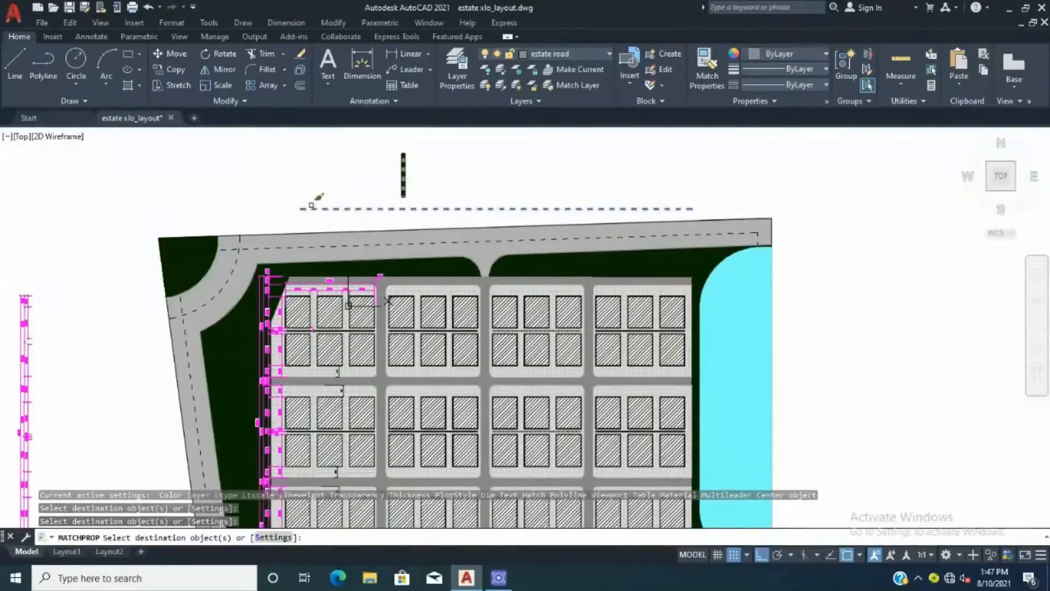
pyautogui.press('Escape')
pyautogui.press('Escape')
pyautogui.press('Escape')
pyautogui.scroll(-1, 274, 328)
pyautogui.scroll(1, 461, 297)
# - Trim the overlapping ends of the dashed express way centre lines where the straight and curved parts meet at the corner
pyautogui.click(266, 53)
pyautogui.scroll(6, 202, 244)
pyautogui.click(173, 259)
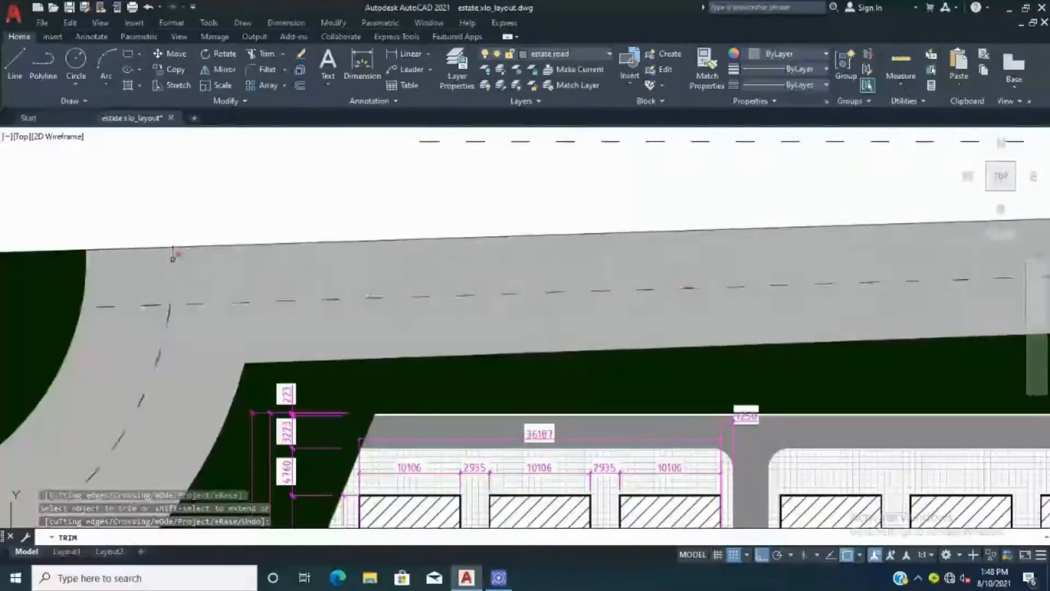
pyautogui.scroll(-4, 172, 260)
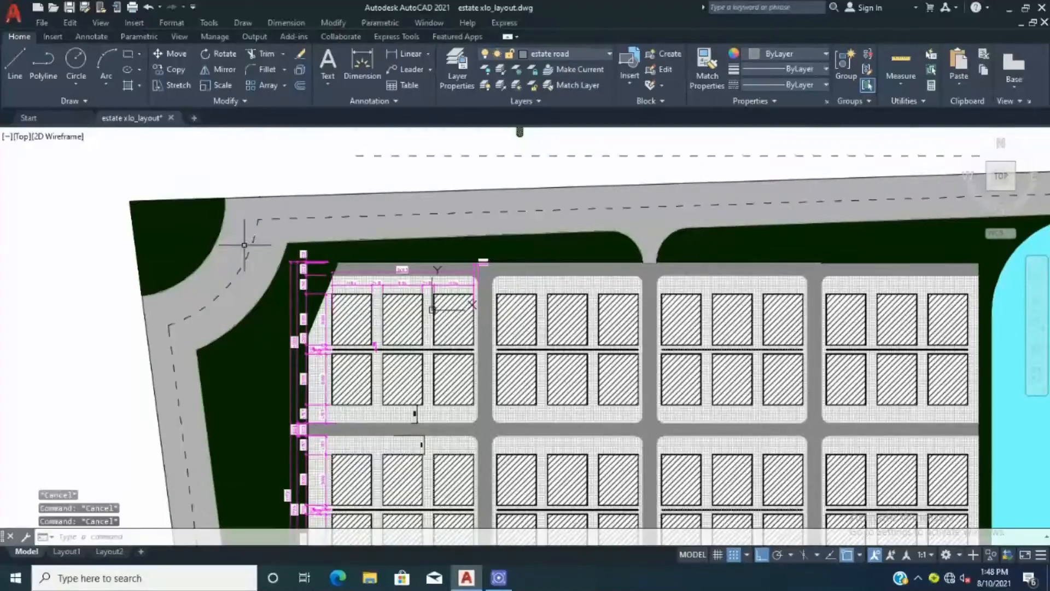
pyautogui.scroll(-5, 264, 170)
pyautogui.scroll(2, 239, 164)
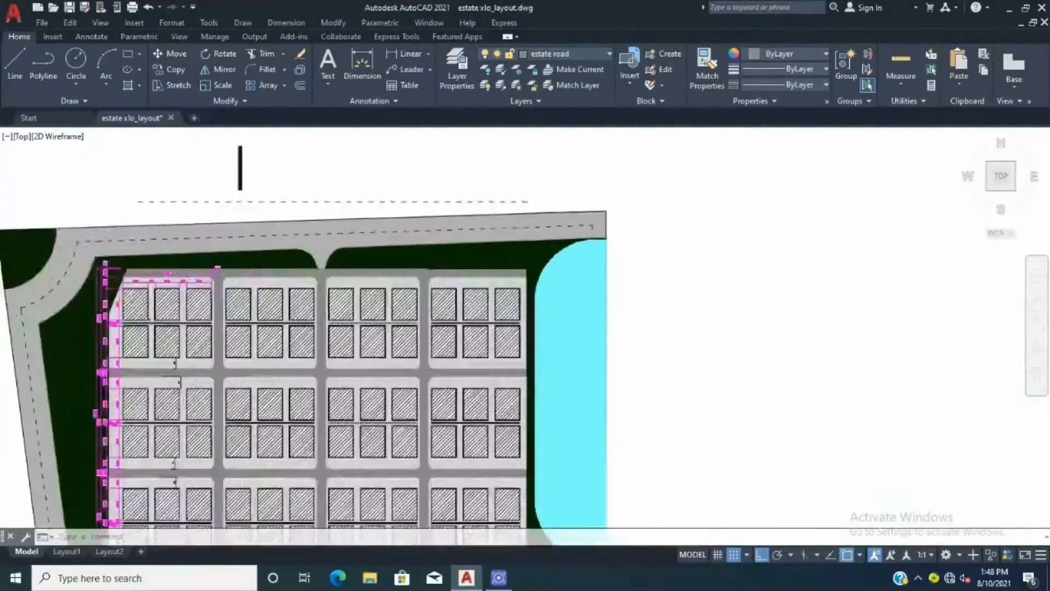
pyautogui.scroll(1, 305, 146)
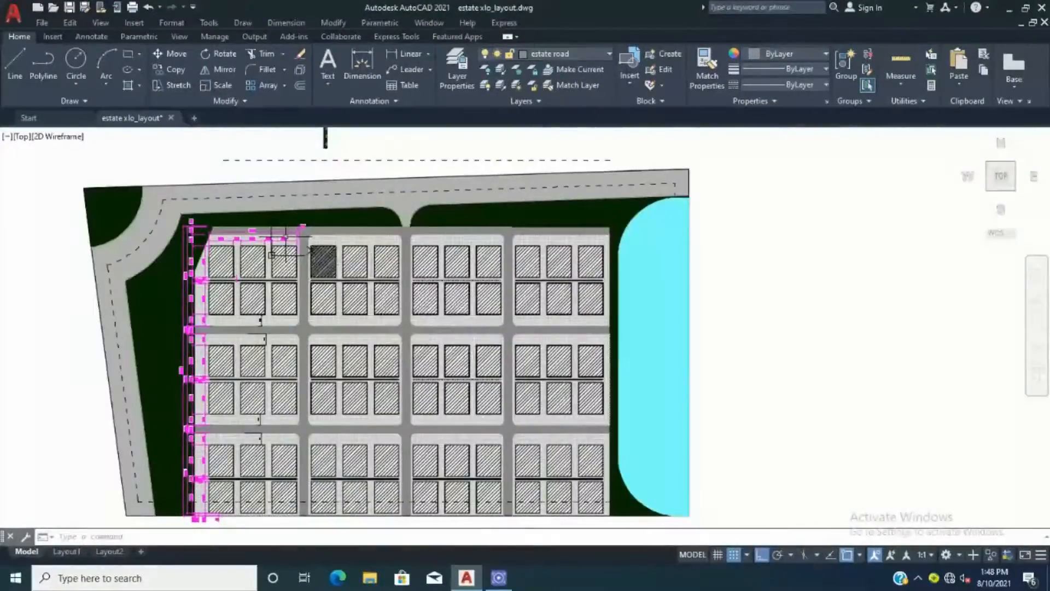
# - Stretch the 1250 dimension at the first block's upper corner down into line with the 36187 dimension
pyautogui.scroll(6, 295, 240)
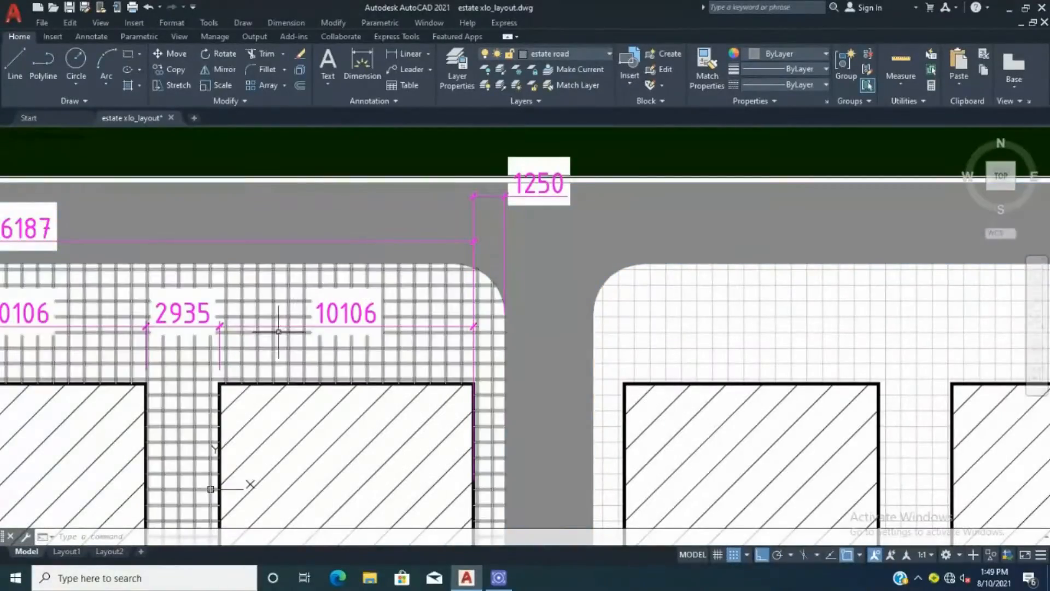
pyautogui.scroll(2, 457, 236)
pyautogui.click(454, 263)
pyautogui.scroll(4, 406, 316)
pyautogui.click(403, 179)
pyautogui.click(403, 364)
pyautogui.press('Escape')
pyautogui.scroll(-6, 418, 395)
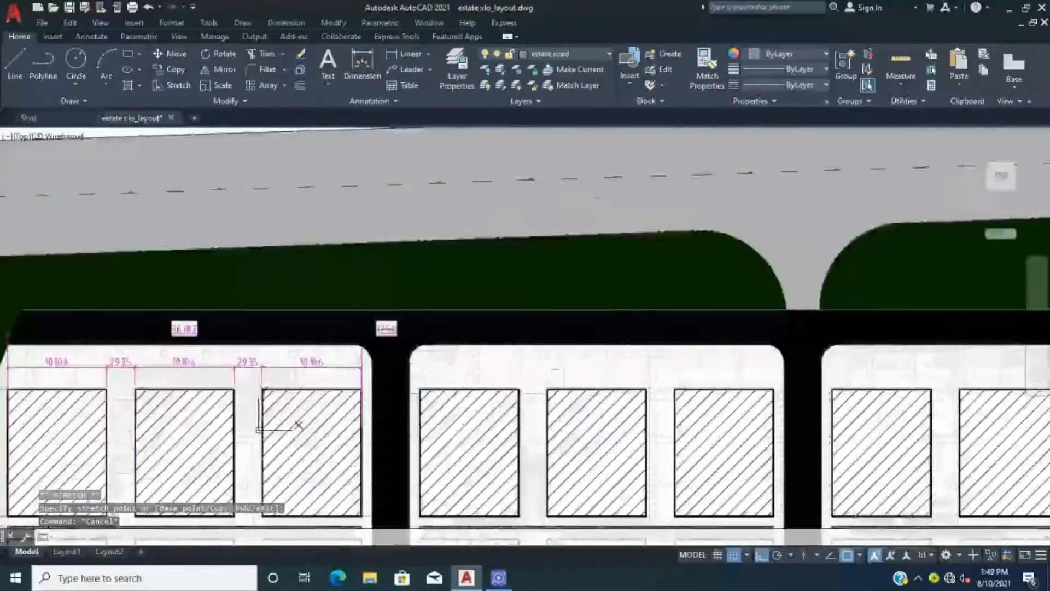
pyautogui.scroll(-2, 389, 374)
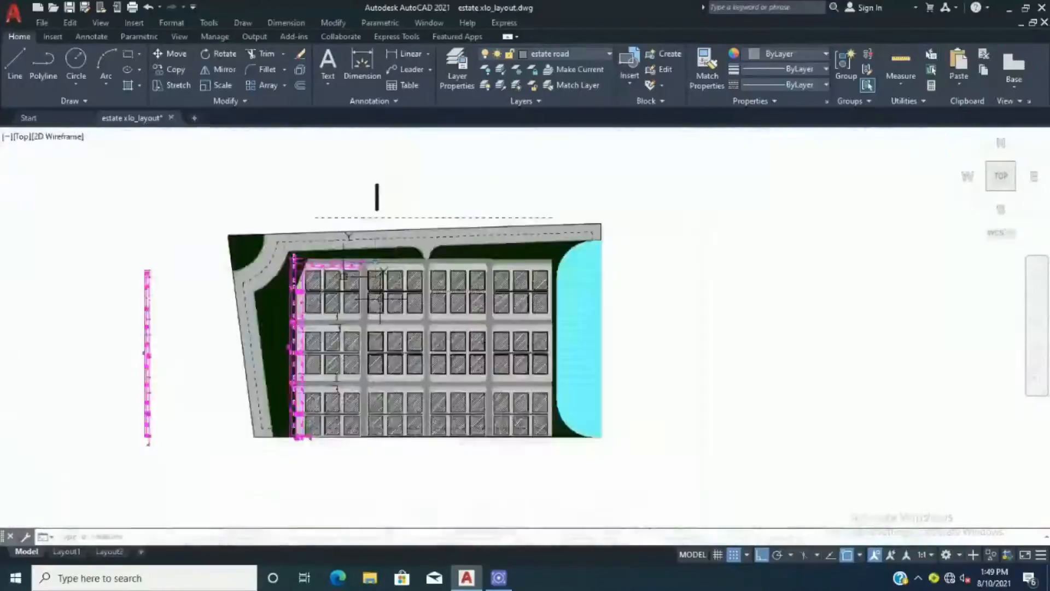
# - Add a linear dimension across the estate road between the first and second top-row blocks, level with the 36187 dimension
pyautogui.scroll(8, 386, 224)
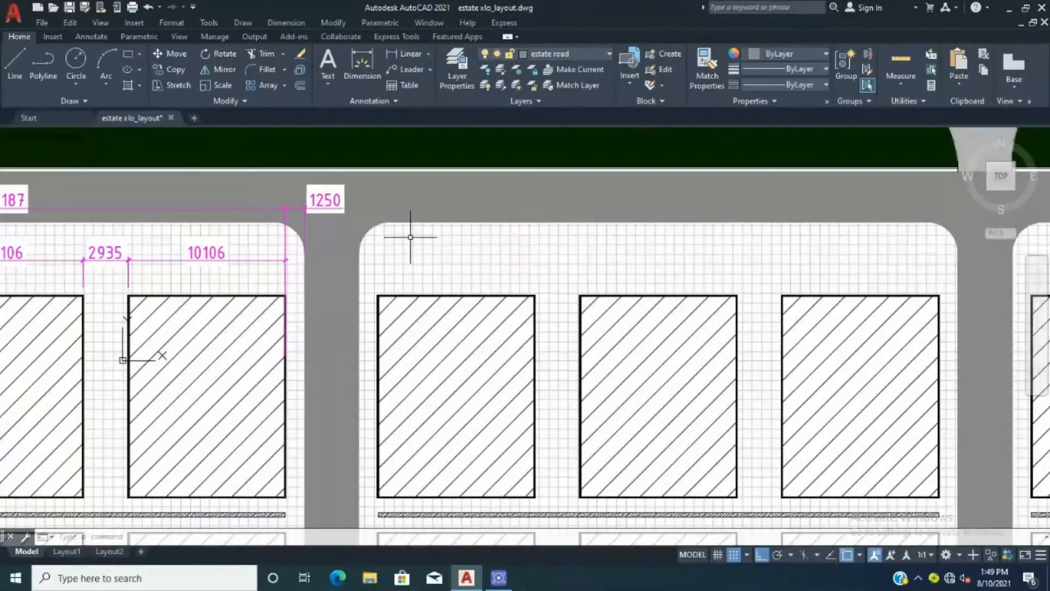
pyautogui.scroll(-6, 410, 236)
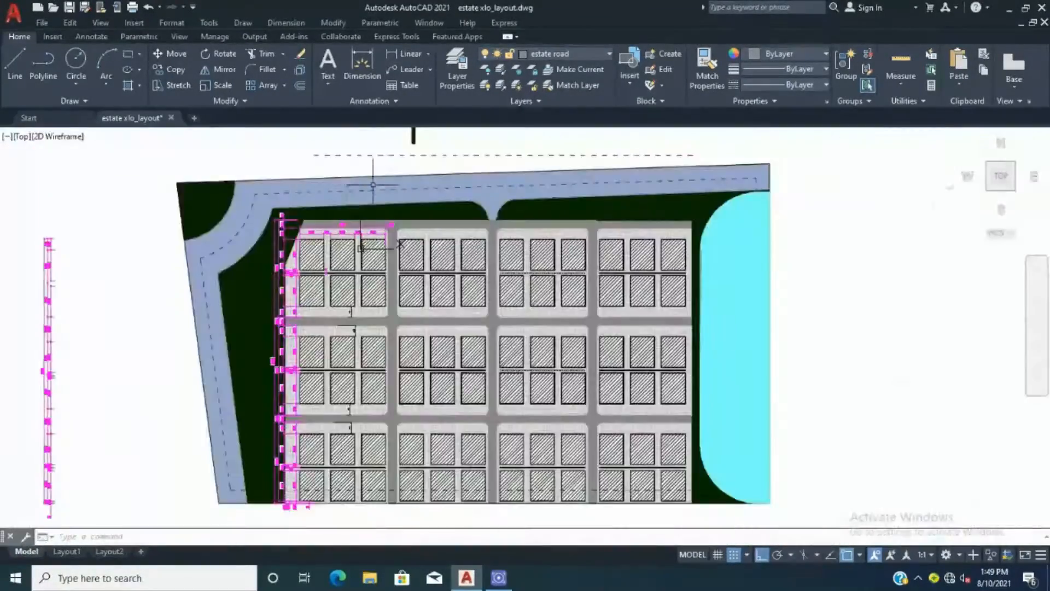
pyautogui.scroll(6, 372, 262)
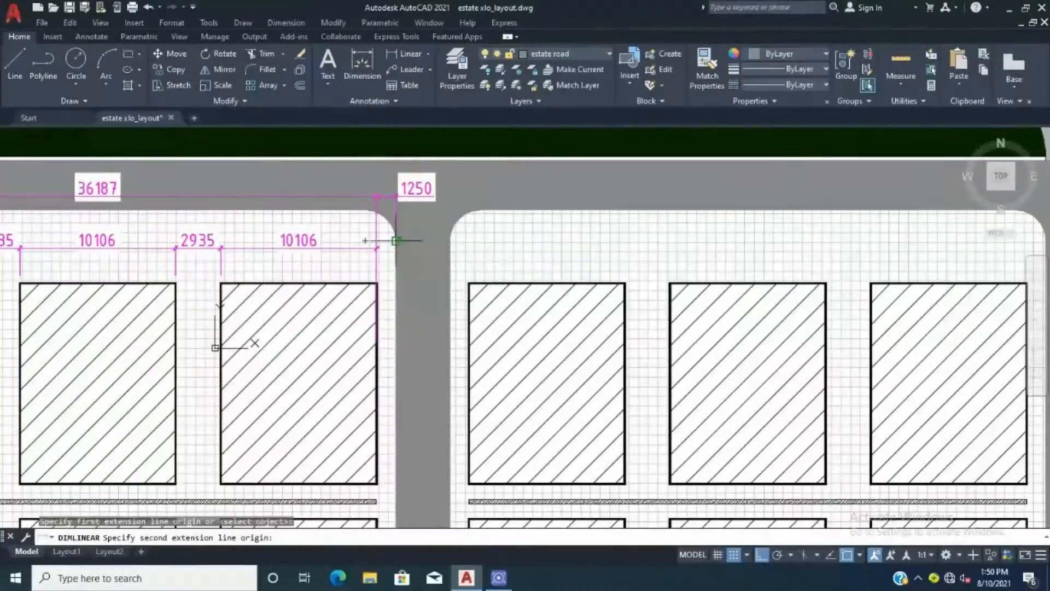
pyautogui.scroll(-2, 417, 261)
pyautogui.click(436, 254)
pyautogui.scroll(6, 413, 232)
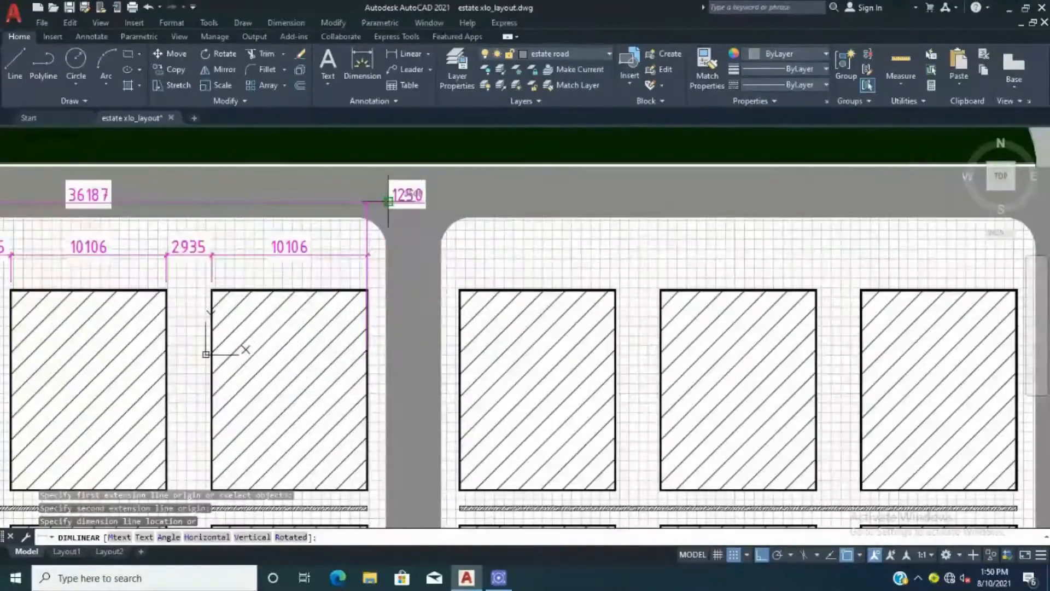
# - Match the new road-width dimension's properties to the existing magenta block dimensions
pyautogui.click(717, 60)
pyautogui.click(464, 204)
pyautogui.press('Escape')
pyautogui.press('Escape')
pyautogui.scroll(-4, 440, 227)
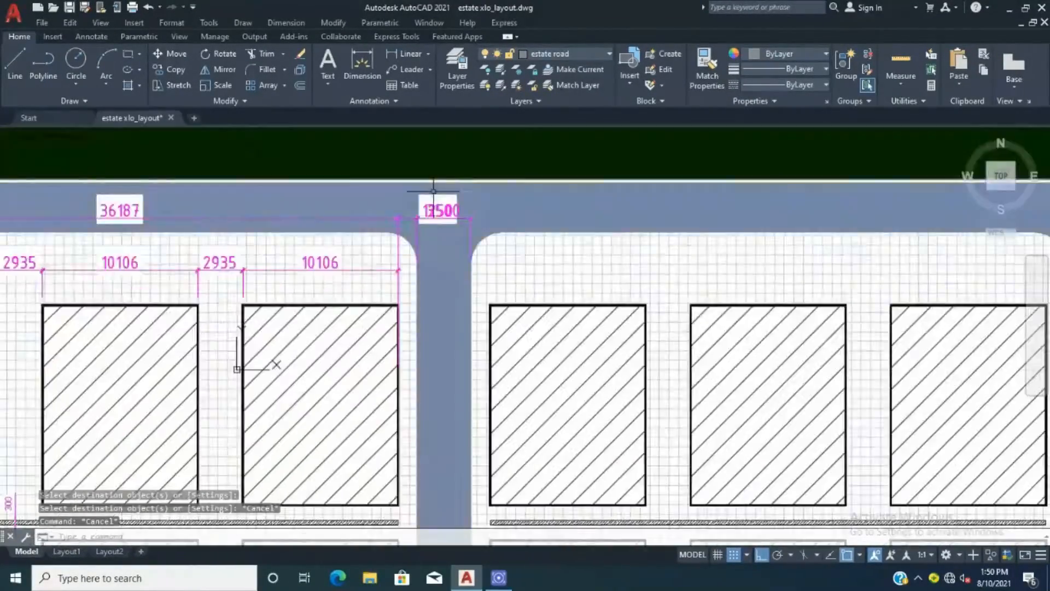
# - Adjust the 1250 and road-width dimensions so that their lines align with the 36187 dimension
pyautogui.scroll(6, 435, 183)
pyautogui.click(328, 298)
pyautogui.click(452, 298)
pyautogui.click(328, 264)
pyautogui.scroll(-6, 443, 287)
pyautogui.press('Escape')
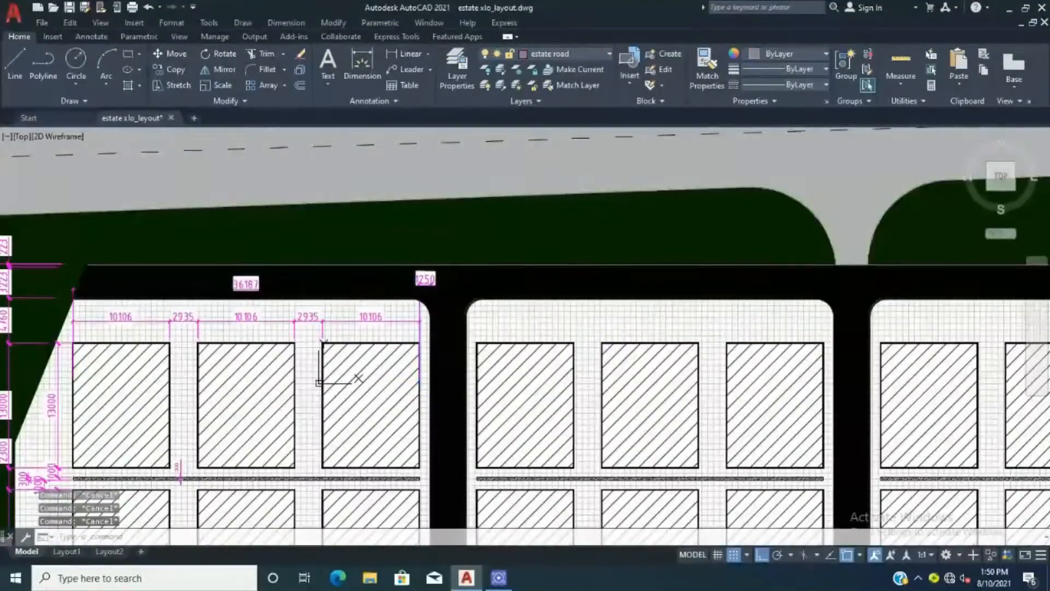
pyautogui.scroll(6, 433, 291)
pyautogui.scroll(4, 363, 275)
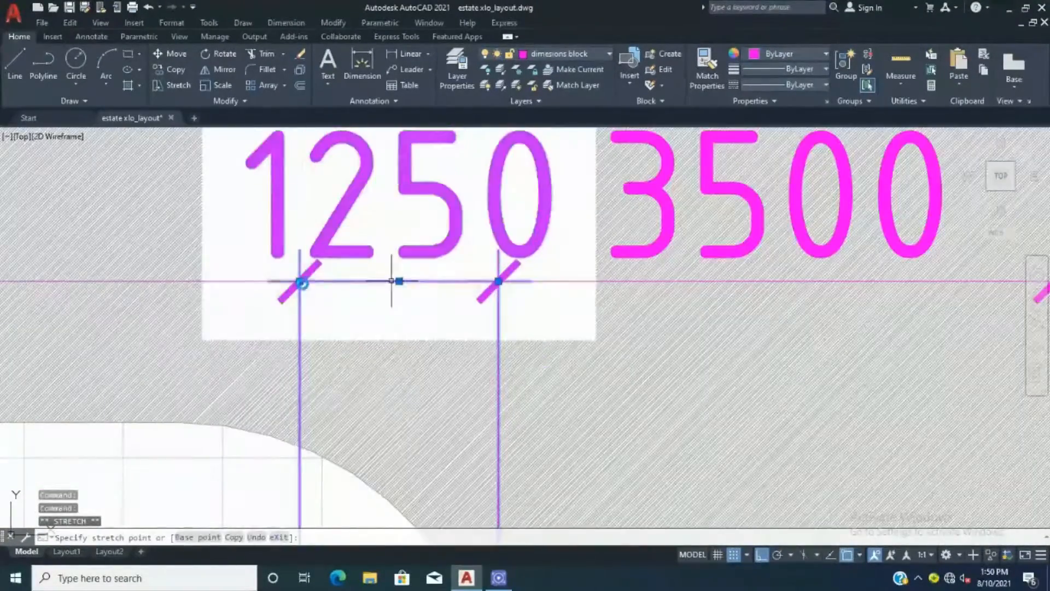
pyautogui.click(301, 281)
pyautogui.press('Escape')
pyautogui.press('Escape')
pyautogui.scroll(-8, 314, 275)
pyautogui.scroll(-4, 555, 280)
# - Send the estate road hatch to the back, behind the road-width dimension
pyautogui.click(368, 179)
pyautogui.click(20, 37)
pyautogui.click(227, 101)
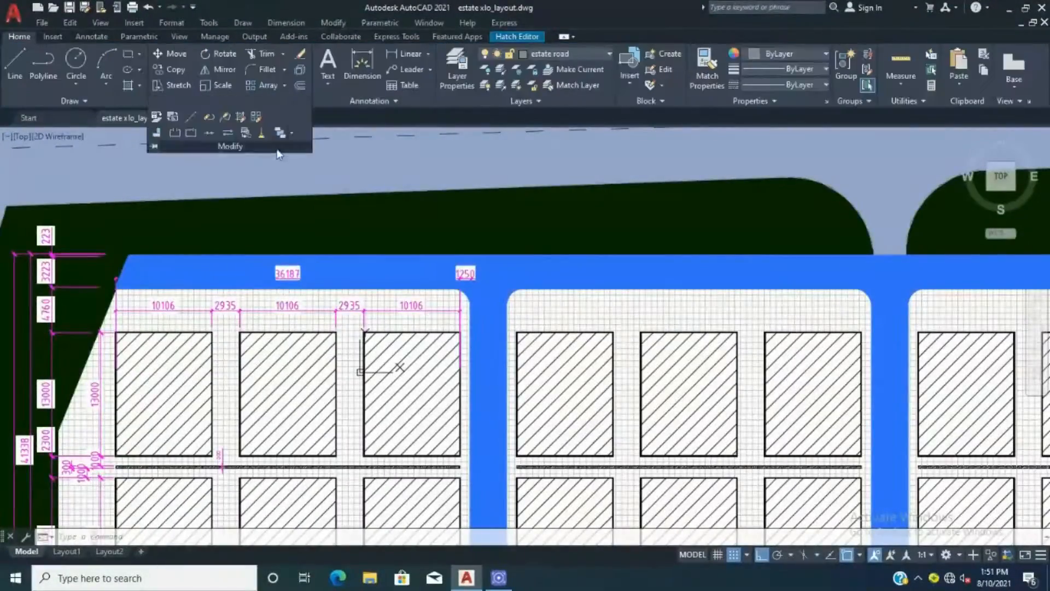
pyautogui.click(295, 133)
pyautogui.click(323, 163)
pyautogui.scroll(-4, 445, 246)
pyautogui.scroll(5, 494, 264)
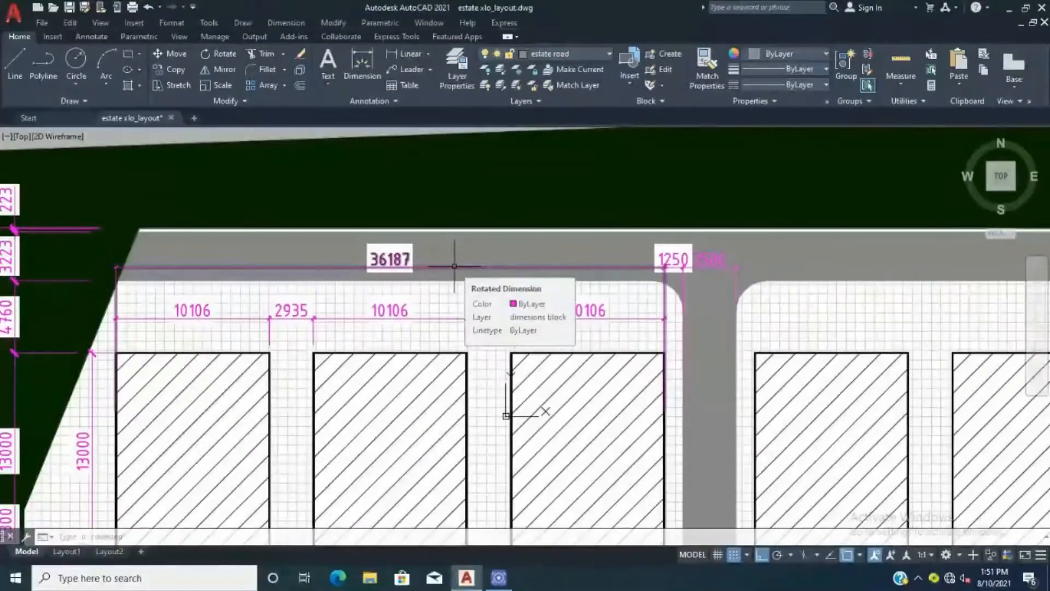
# - Add linear dimensions above the road across the first block's three houses and from the third house to the second block's first house
pyautogui.click(286, 23)
pyautogui.click(308, 57)
pyautogui.click(116, 353)
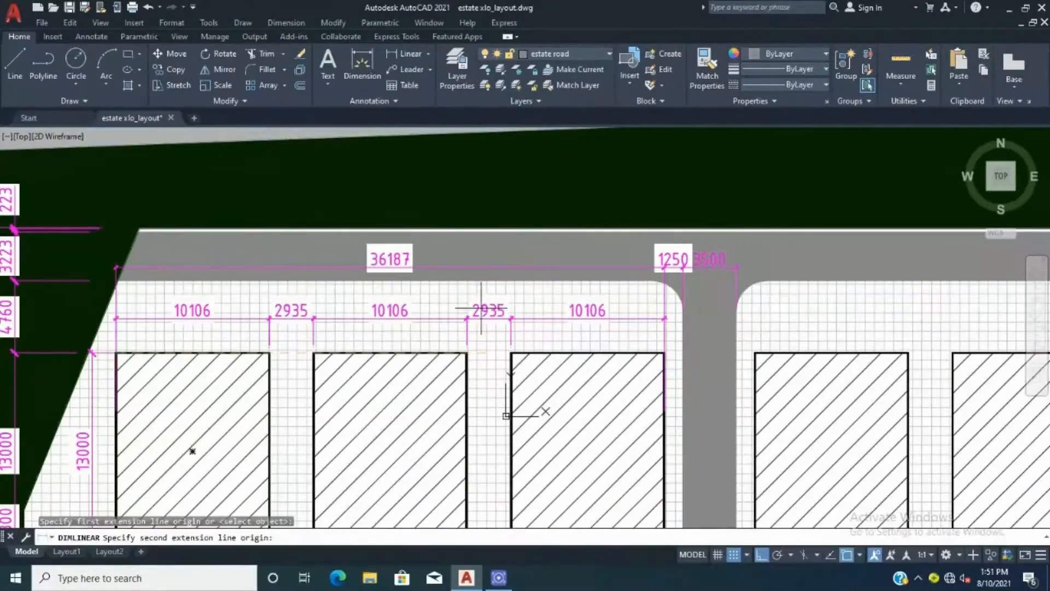
pyautogui.scroll(6, 605, 281)
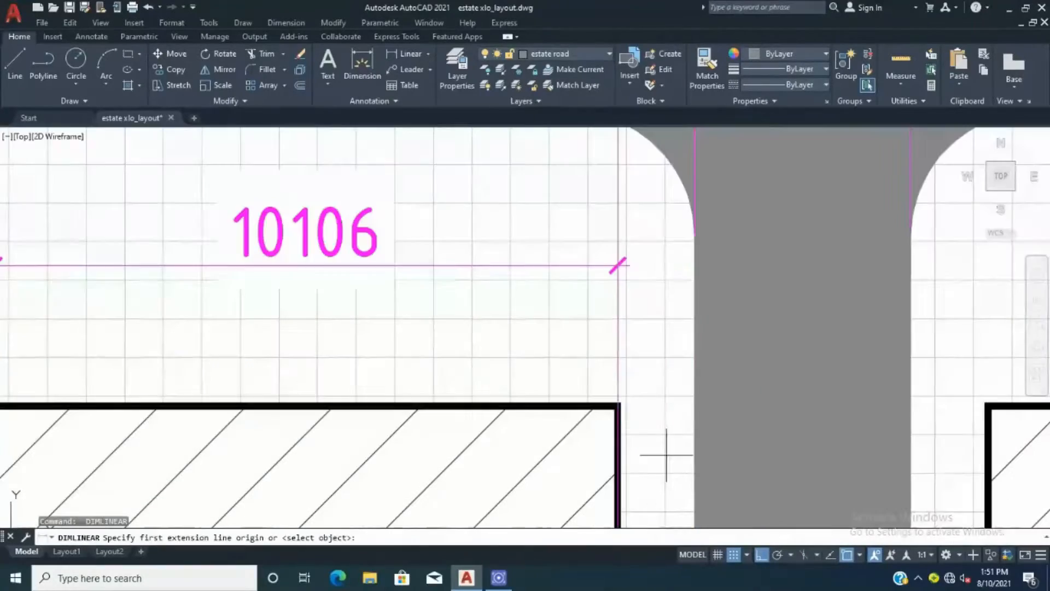
pyautogui.scroll(-2, 810, 399)
pyautogui.scroll(8, 809, 398)
pyautogui.click(664, 352)
pyautogui.scroll(-8, 588, 320)
pyautogui.click(664, 395)
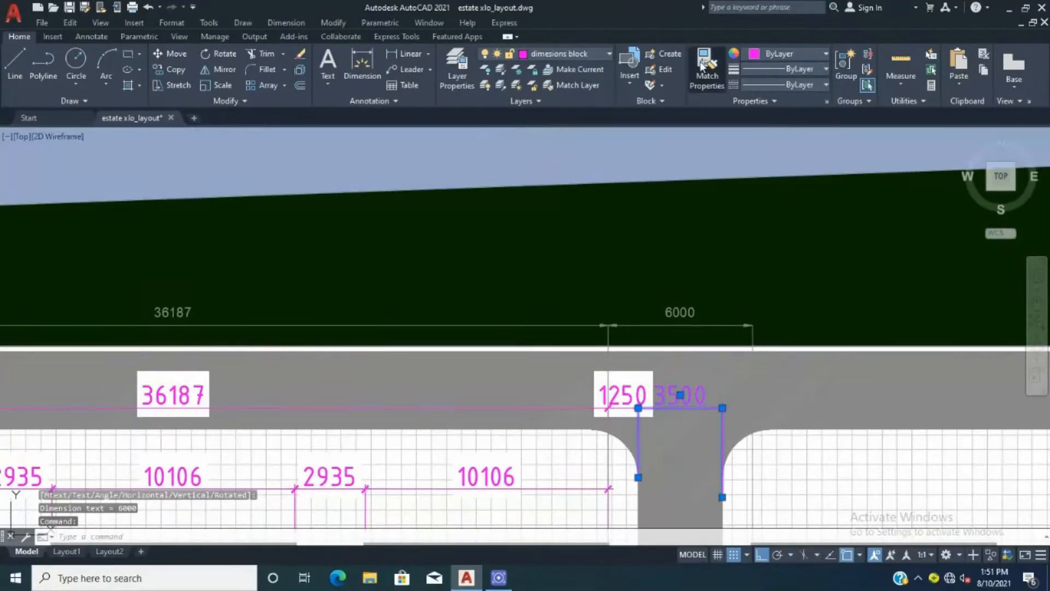
# - Match the two new dimensions above the road to the properties of the 3500 road-width dimension
pyautogui.click(707, 67)
pyautogui.click(674, 316)
pyautogui.click(515, 317)
pyautogui.scroll(1, 515, 318)
pyautogui.click(635, 362)
pyautogui.scroll(-2, 635, 363)
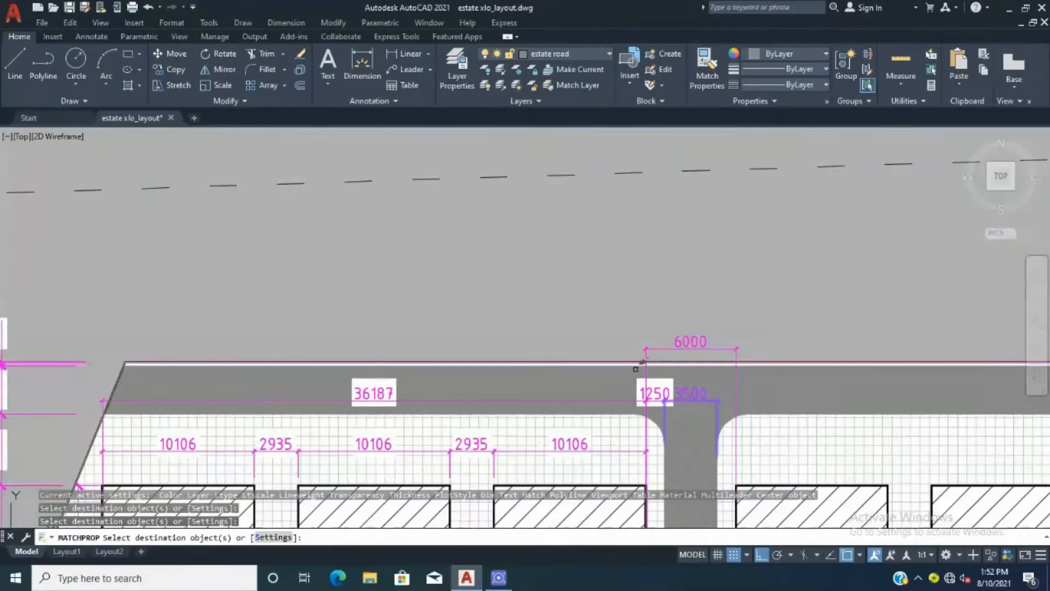
pyautogui.press('Escape')
pyautogui.press('Escape')
# - Send the green perimeter hatch to the back, behind the dimensions above the road
pyautogui.scroll(-2, 667, 441)
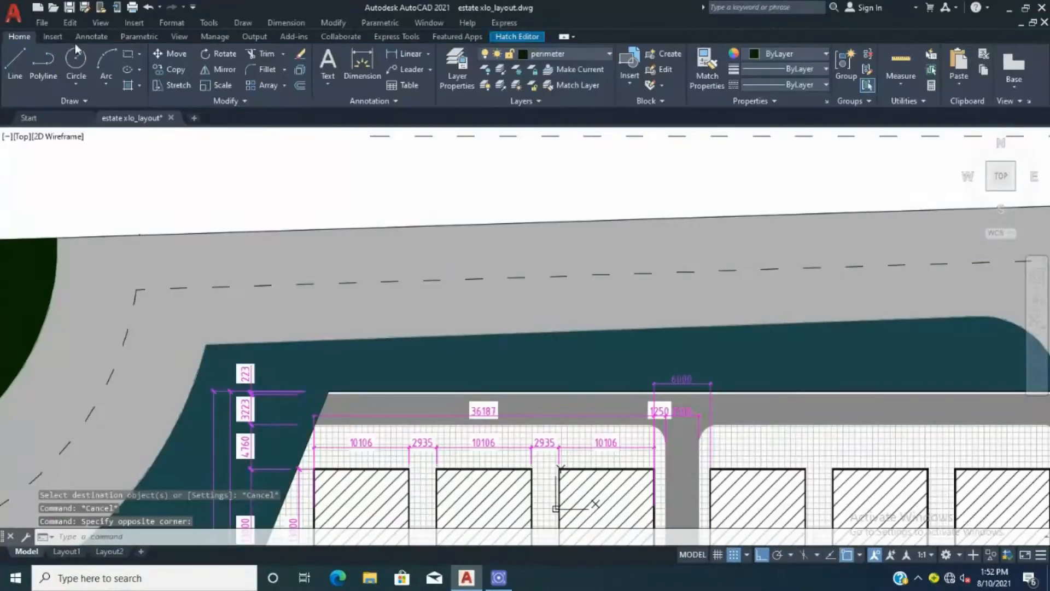
pyautogui.click(230, 101)
pyautogui.click(286, 135)
pyautogui.click(319, 178)
pyautogui.scroll(2, 548, 418)
pyautogui.scroll(-5, 511, 307)
pyautogui.scroll(6, 409, 360)
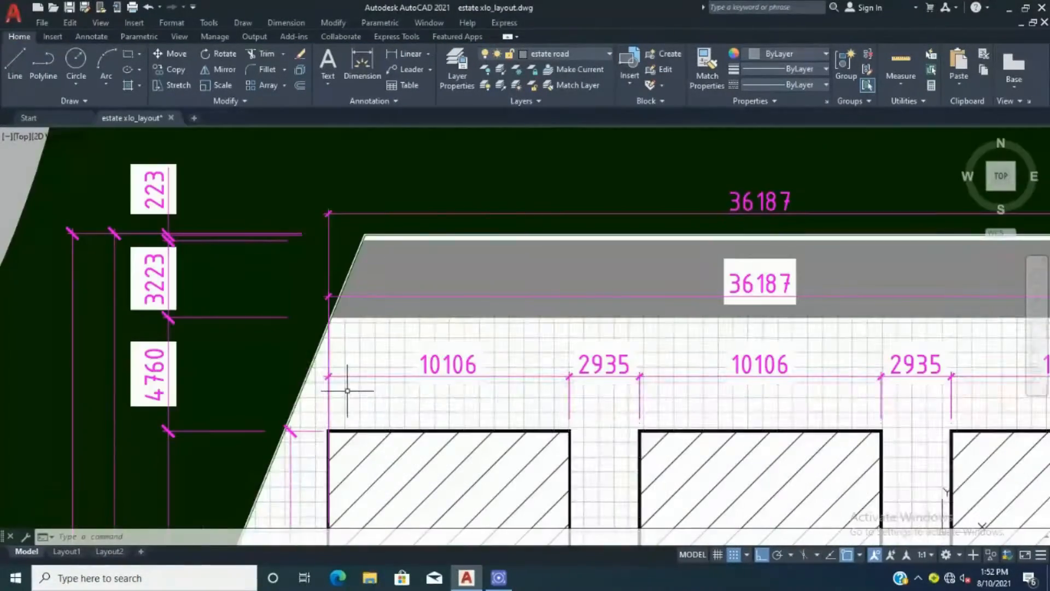
# - Lower the width dimensions of the first block's first two houses and the gap between them onto one line nearer the houses
pyautogui.scroll(4, 350, 382)
pyautogui.click(268, 347)
pyautogui.click(268, 388)
pyautogui.scroll(-2, 317, 348)
pyautogui.scroll(2, 680, 354)
pyautogui.click(690, 340)
pyautogui.click(668, 340)
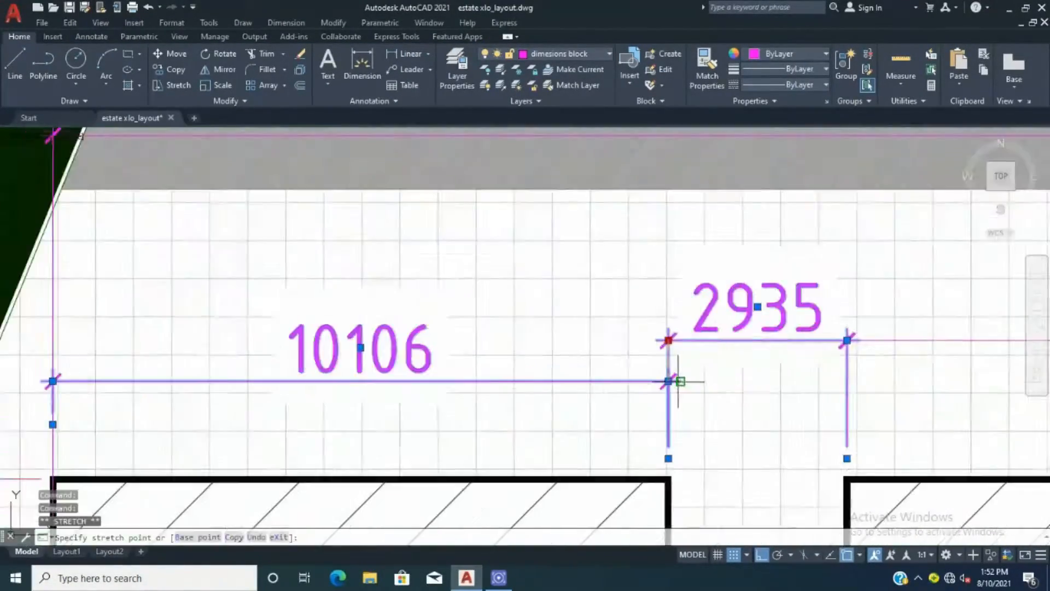
pyautogui.scroll(4, 674, 381)
pyautogui.click(658, 377)
pyautogui.click(752, 295)
pyautogui.click(752, 337)
pyautogui.scroll(4, 757, 333)
pyautogui.scroll(-10, 612, 316)
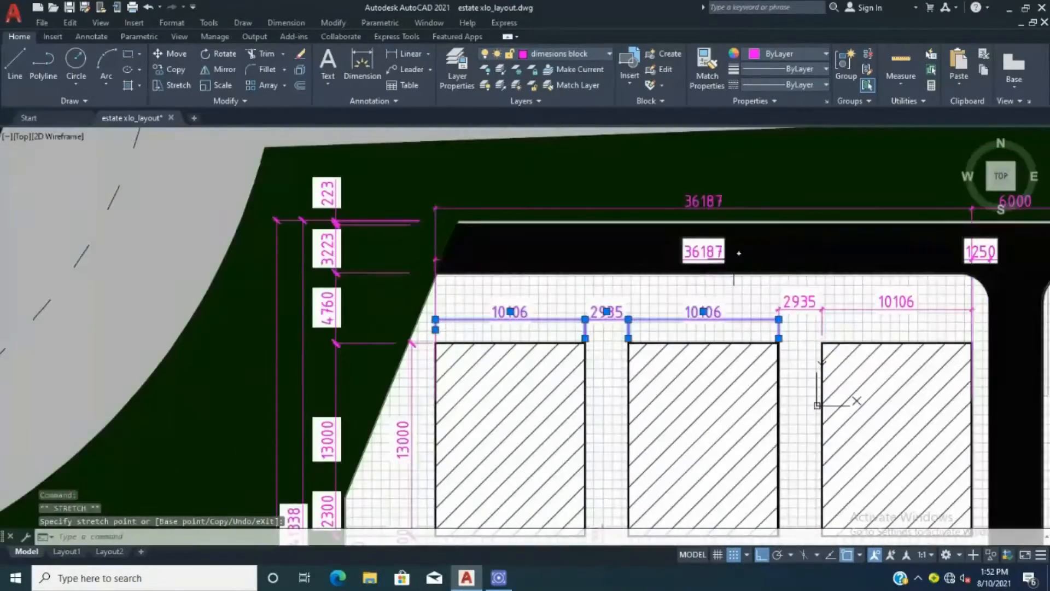
# - Lower the inner 36187 dimension from the road to just above the house-width dimensions
pyautogui.click(737, 251)
pyautogui.scroll(4, 483, 258)
pyautogui.moveTo(360, 263)
pyautogui.click(361, 349)
pyautogui.scroll(-6, 378, 345)
# - Lower the 1250 and 3500 dimensions into line with the inner 36187 dimension
pyautogui.click(712, 281)
pyautogui.click(682, 279)
pyautogui.scroll(4, 685, 338)
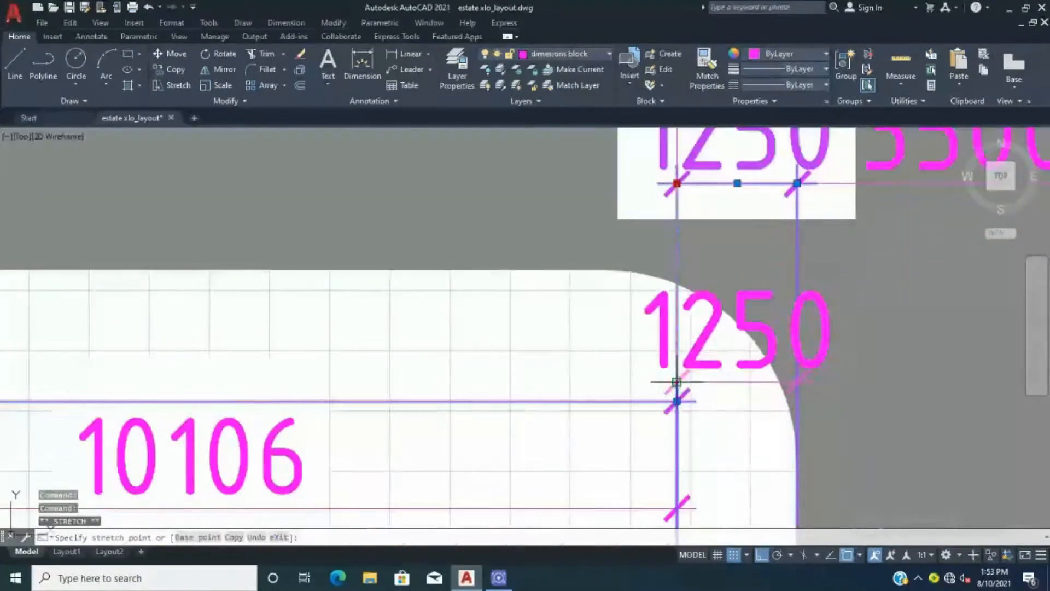
pyautogui.click(677, 400)
pyautogui.scroll(-4, 651, 332)
pyautogui.click(730, 274)
pyautogui.click(707, 274)
pyautogui.scroll(4, 710, 338)
pyautogui.click(707, 391)
pyautogui.scroll(-8, 784, 322)
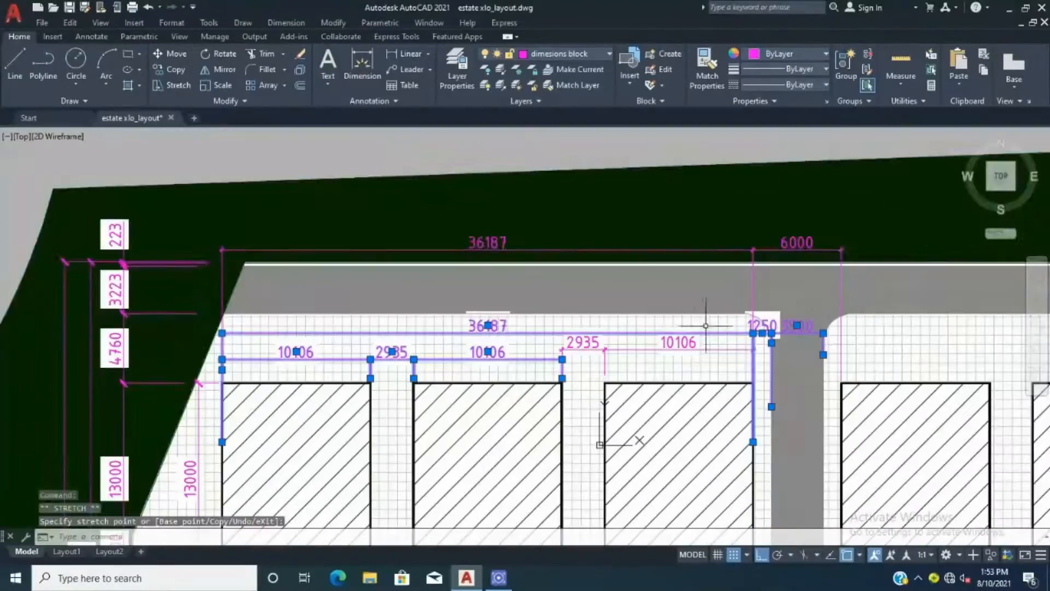
# - Lower the outer 36187 and 6000 dimensions from above the road onto one line just above the inner 36187 dimension
pyautogui.click(268, 250)
pyautogui.click(222, 250)
pyautogui.scroll(4, 228, 302)
pyautogui.click(213, 319)
pyautogui.scroll(-4, 336, 293)
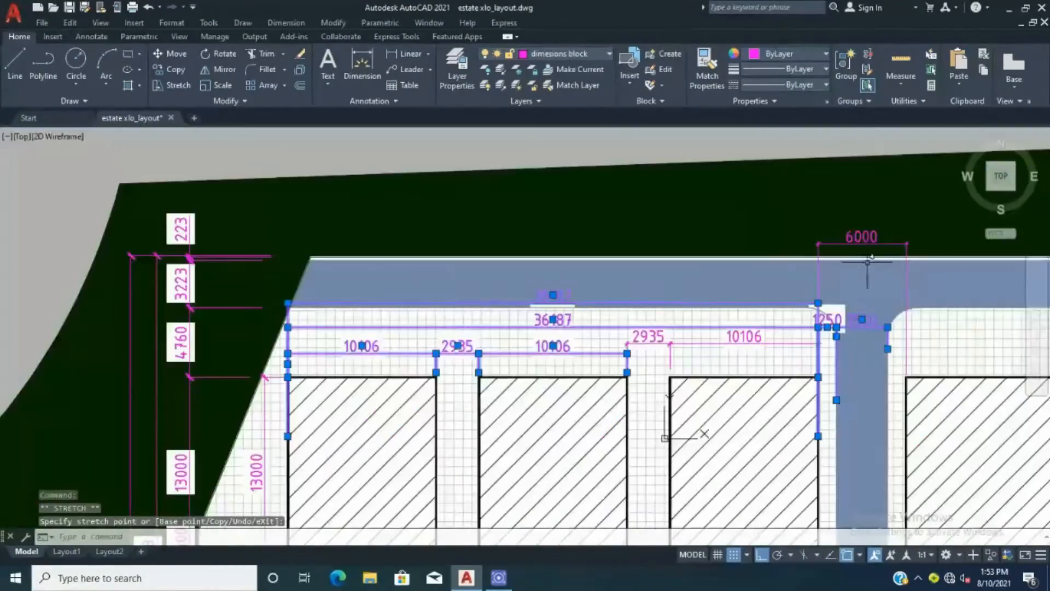
pyautogui.scroll(2, 872, 257)
pyautogui.click(870, 237)
pyautogui.click(785, 237)
pyautogui.scroll(4, 796, 301)
pyautogui.click(764, 476)
pyautogui.scroll(-6, 765, 476)
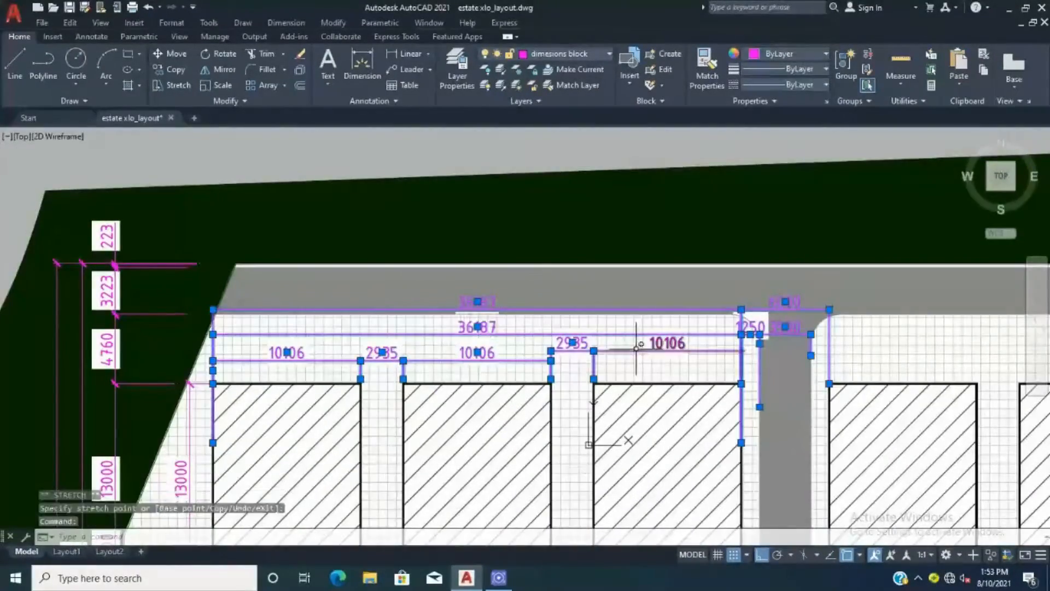
# - Lower the 2935 dimension between the second and third houses into line with the neighbouring second house's width dimension
pyautogui.click(636, 346)
pyautogui.press('Escape')
pyautogui.scroll(4, 542, 339)
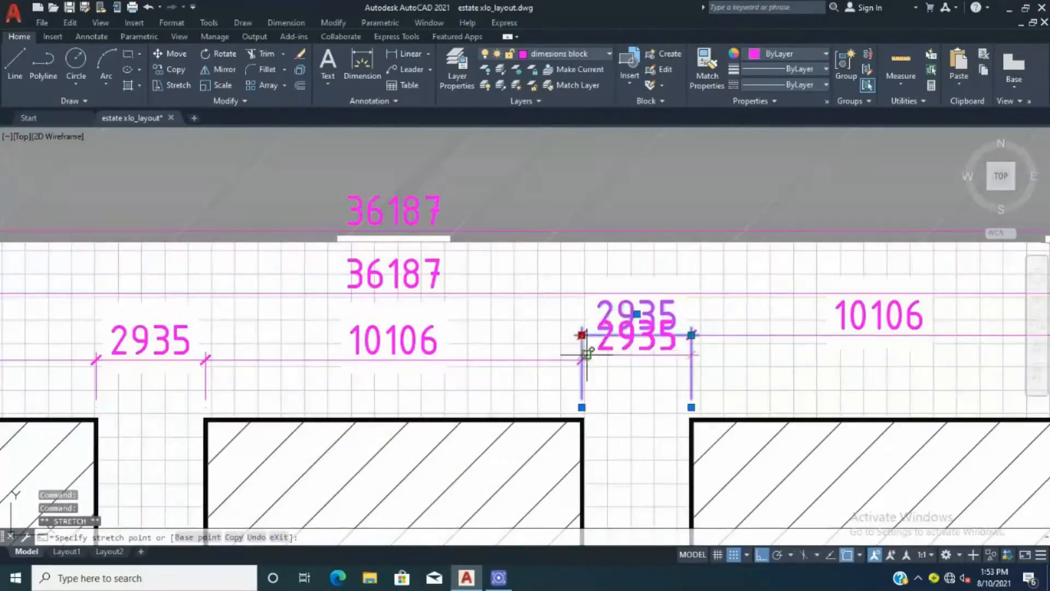
pyautogui.scroll(6, 578, 362)
pyautogui.click(600, 345)
pyautogui.scroll(-6, 422, 305)
pyautogui.scroll(-5, 377, 306)
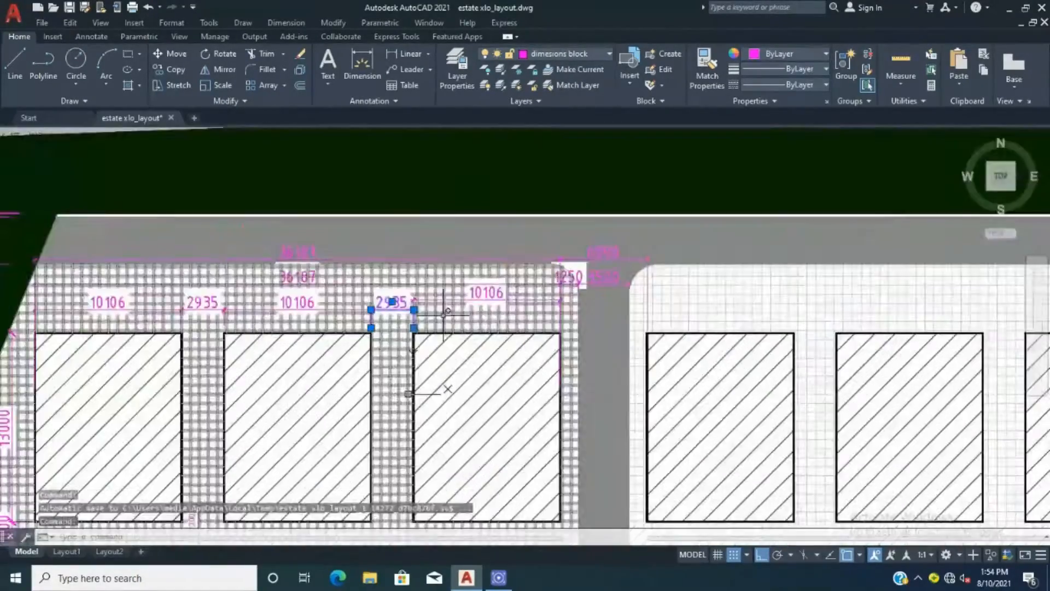
# - Lower the 10106 dimension above the third house into line with the neighbouring 2935 dimension
pyautogui.click(442, 300)
pyautogui.scroll(5, 403, 302)
pyautogui.click(427, 295)
pyautogui.click(427, 319)
pyautogui.scroll(-5, 514, 329)
pyautogui.scroll(2, 618, 408)
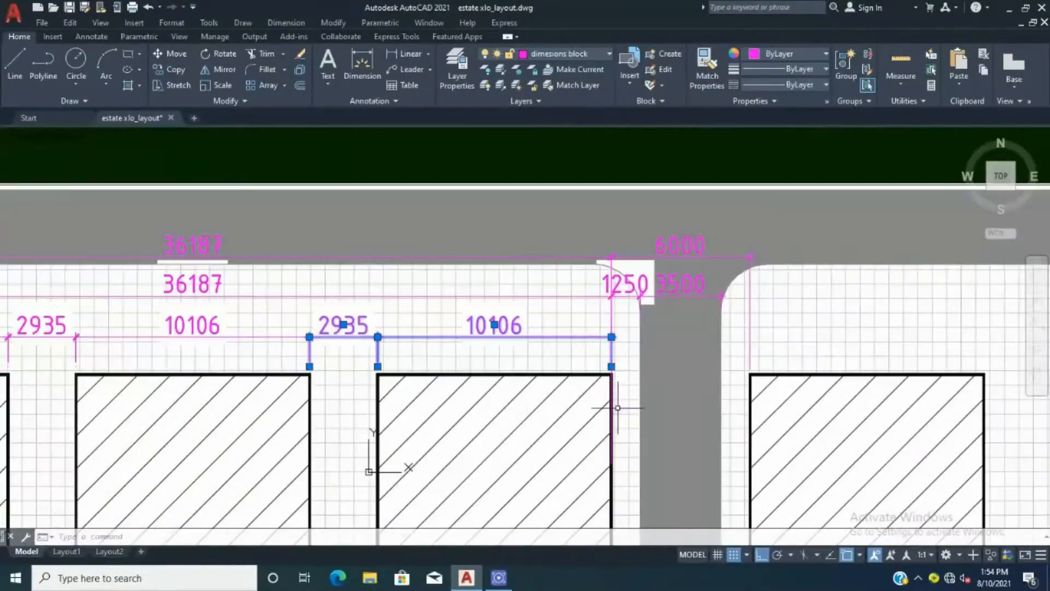
pyautogui.scroll(2, 652, 364)
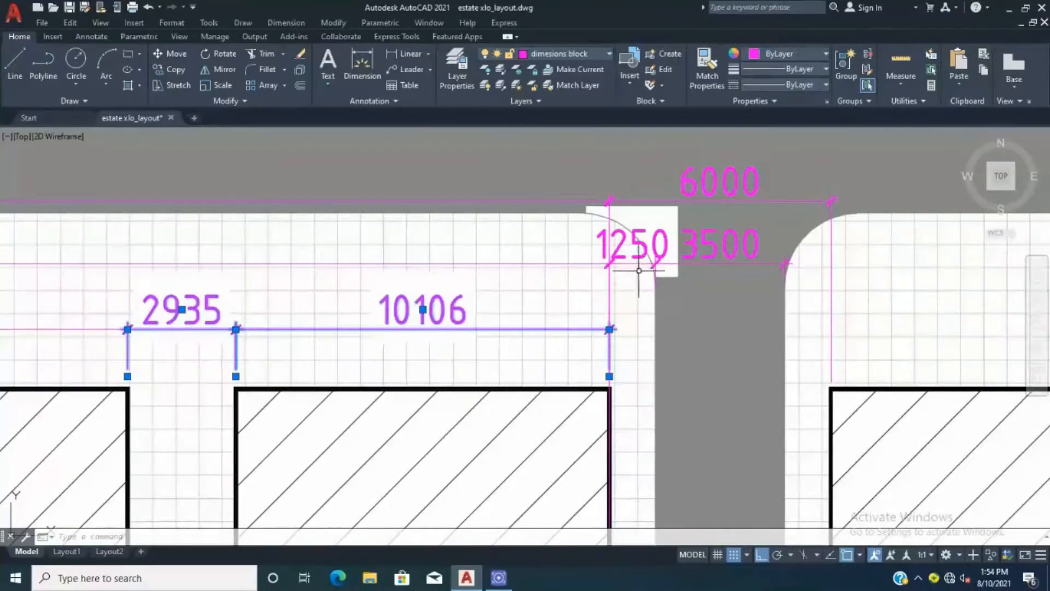
pyautogui.press('Escape')
pyautogui.press('Escape')
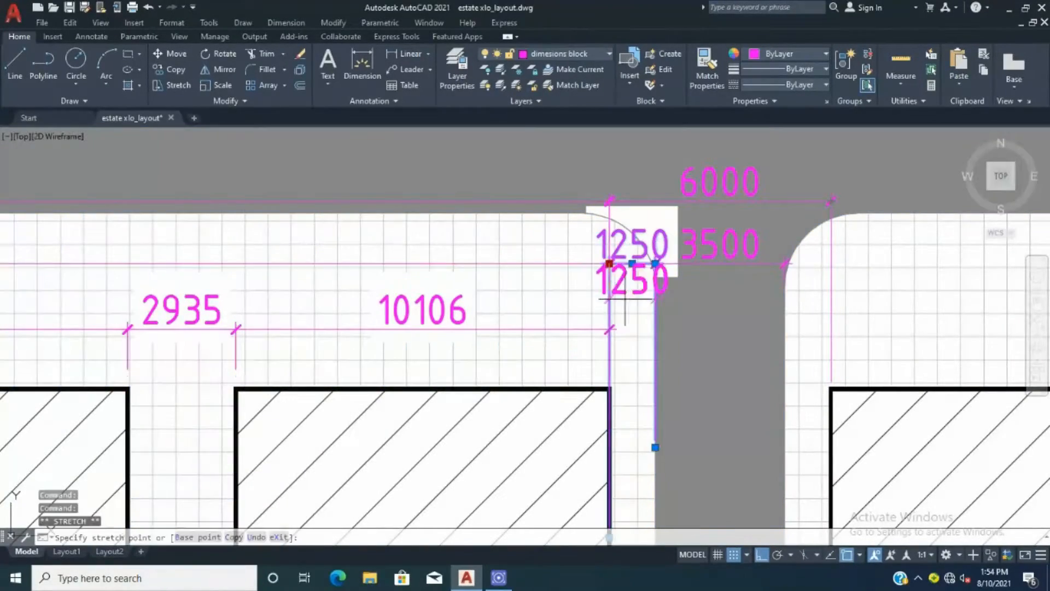
# - Lower the 1250 dimension beside the third house into line with the house-width dimensions
pyautogui.scroll(3, 615, 337)
pyautogui.click(593, 303)
pyautogui.press('Escape')
pyautogui.press('Escape')
pyautogui.scroll(-3, 543, 283)
pyautogui.click(634, 245)
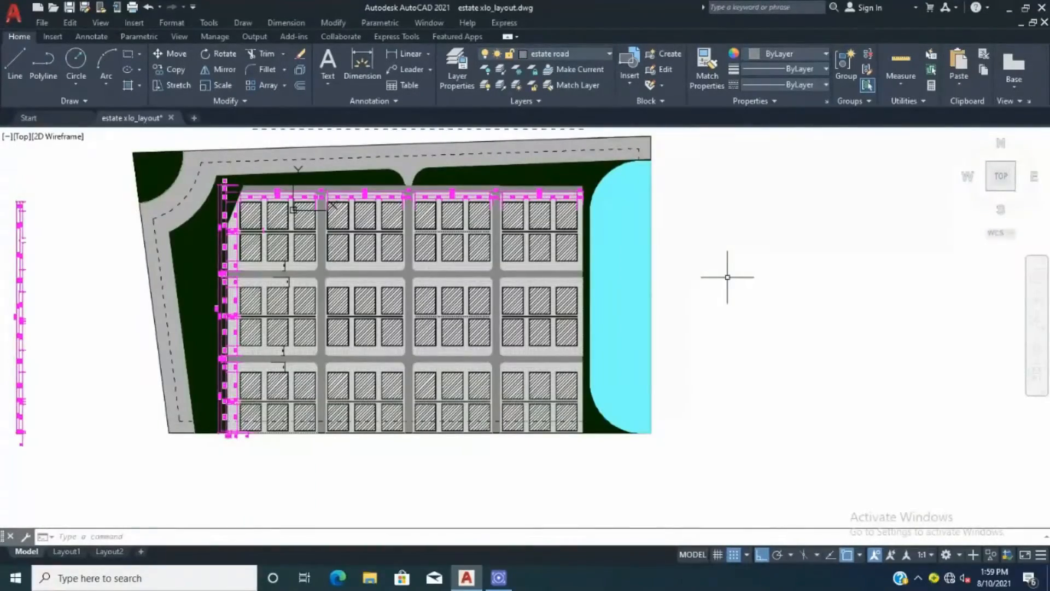
# - Trim the dashed express way centre line at the road's east end and at its lower west corner
pyautogui.write('tr')
pyautogui.press('Return')
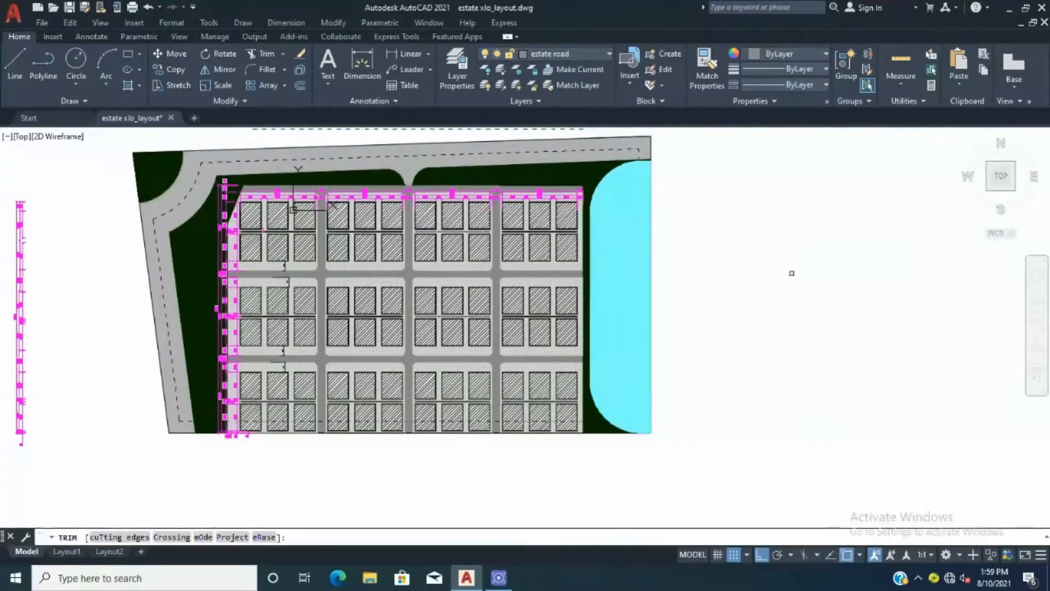
pyautogui.scroll(6, 616, 150)
pyautogui.click(710, 188)
pyautogui.scroll(-6, 696, 191)
pyautogui.scroll(4, 242, 454)
pyautogui.click(259, 450)
pyautogui.press('Escape')
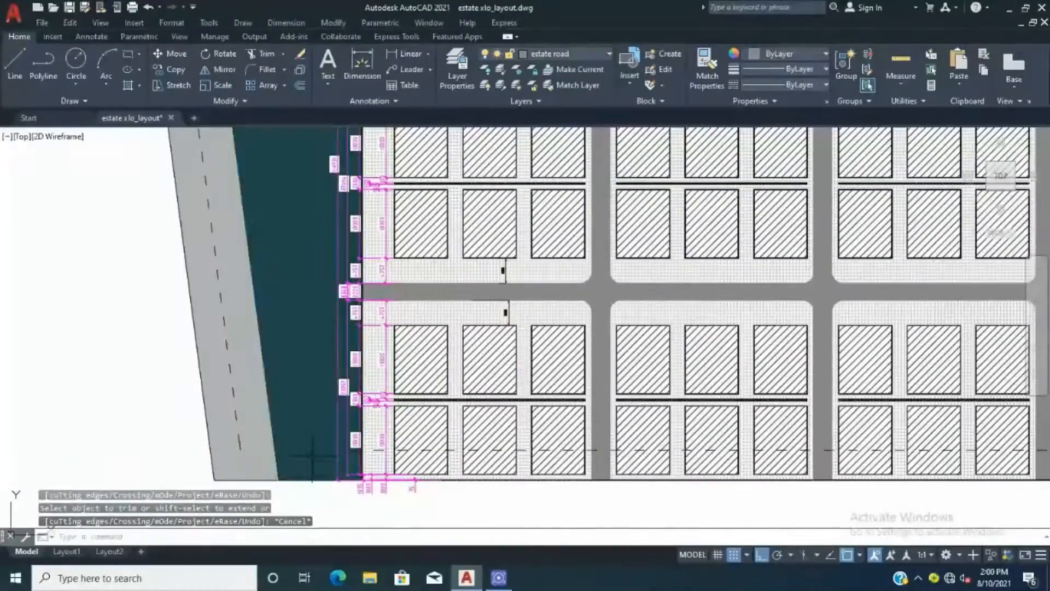
# - Erase the leftover dashed line crossing the bottom row of houses
pyautogui.click(316, 451)
pyautogui.press('Delete')
pyautogui.scroll(-6, 299, 494)
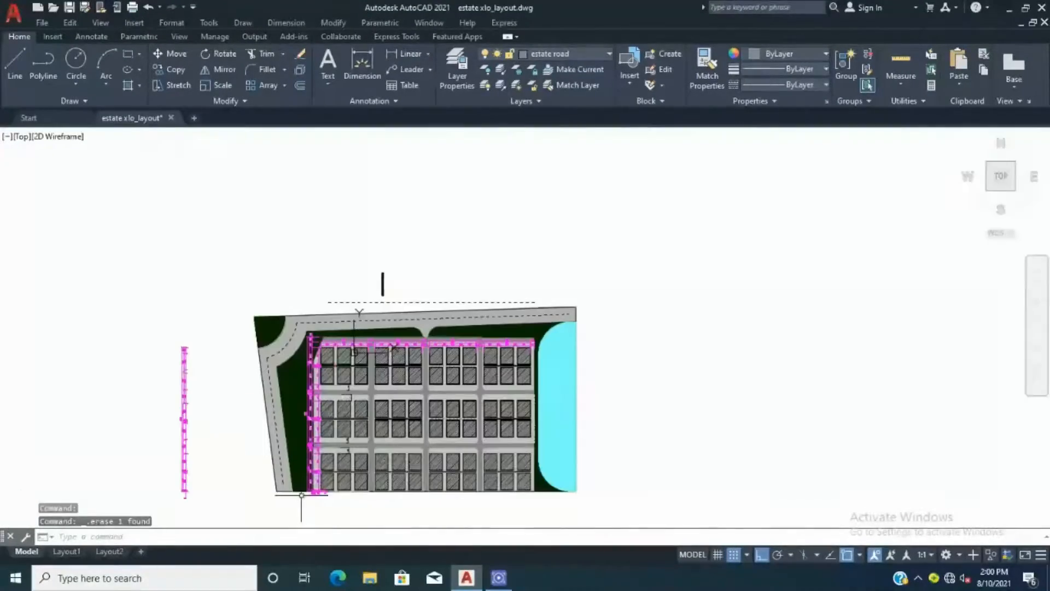
# - Try to extend the dashed centre line to the east end of the express way
pyautogui.click(283, 55)
pyautogui.click(274, 102)
pyautogui.scroll(8, 569, 302)
pyautogui.click(559, 384)
pyautogui.scroll(-2, 342, 367)
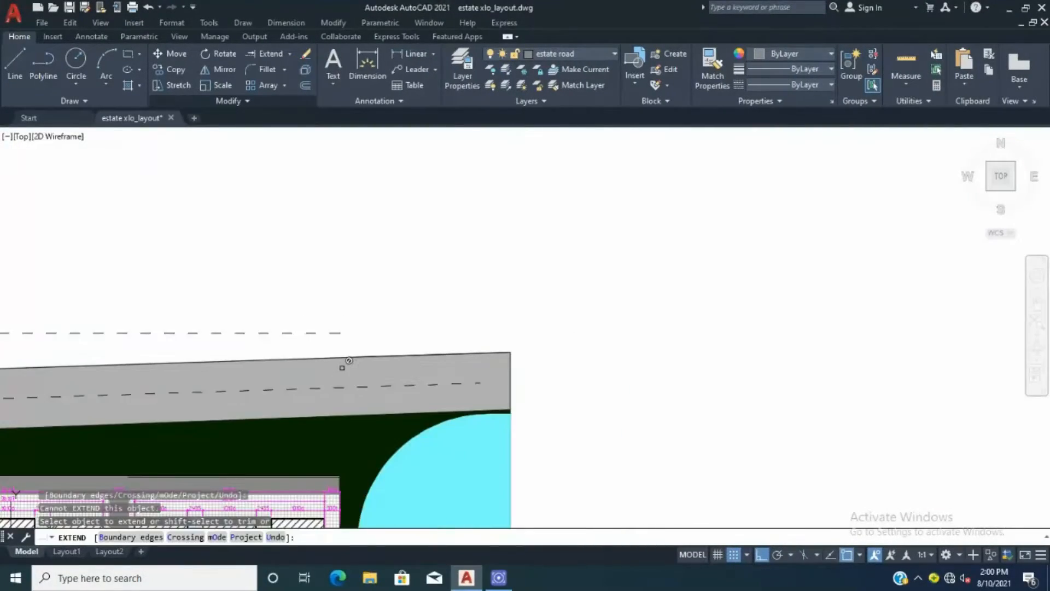
pyautogui.press('Escape')
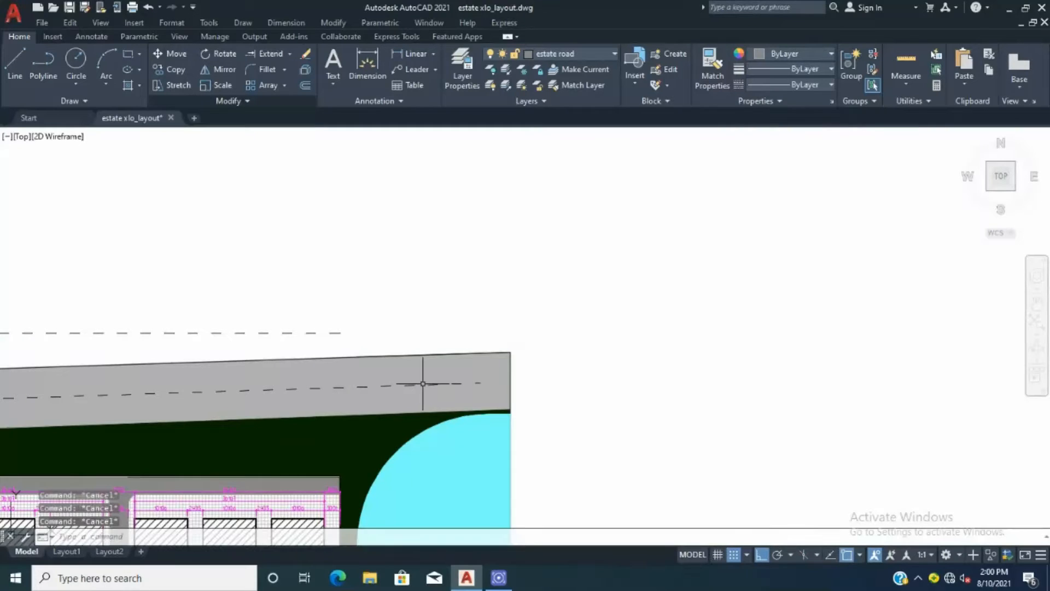
# - Stretch the dashed centre line's ends to the express way's east edge and to the estate's bottom boundary
pyautogui.click(427, 382)
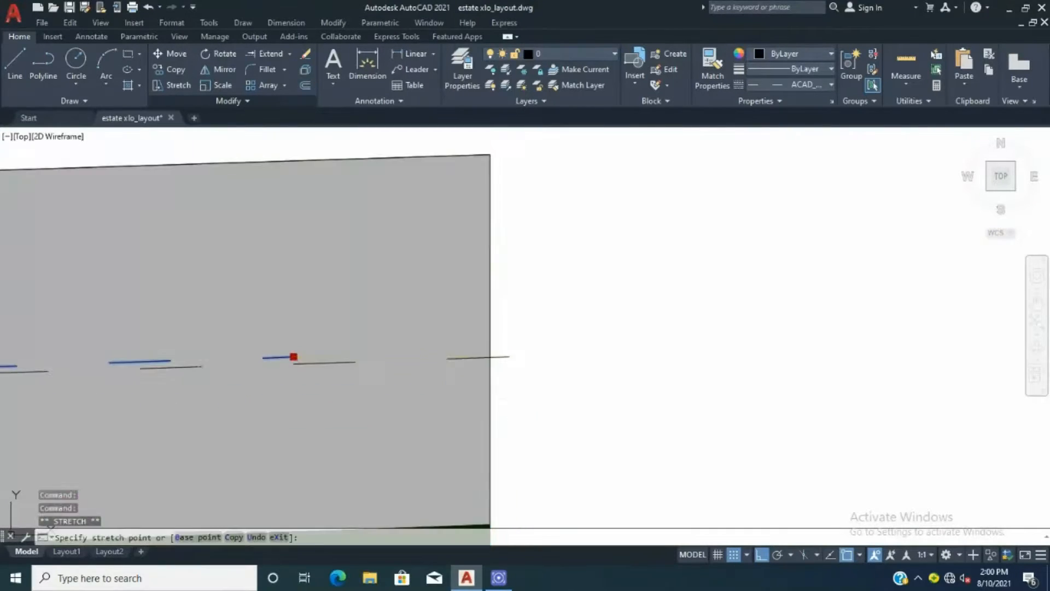
pyautogui.click(480, 383)
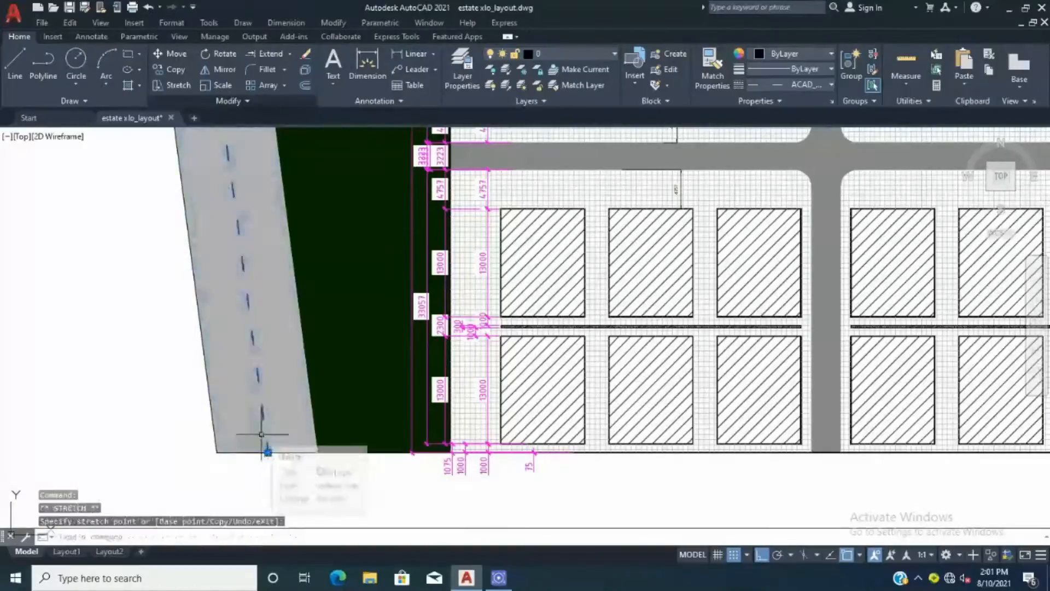
pyautogui.hotkey('ctrl', 'z')
pyautogui.scroll(-5, 269, 446)
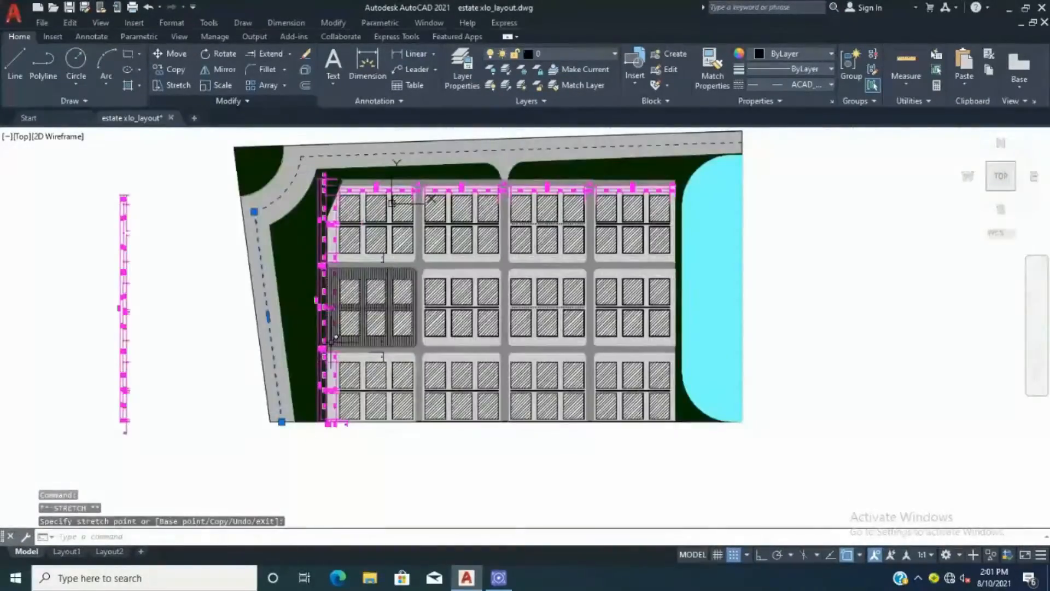
pyautogui.press('Escape')
# - Examine the top-row dimensions, the express way centre line and the overall estate layout
pyautogui.scroll(5, 559, 268)
pyautogui.scroll(3, 559, 268)
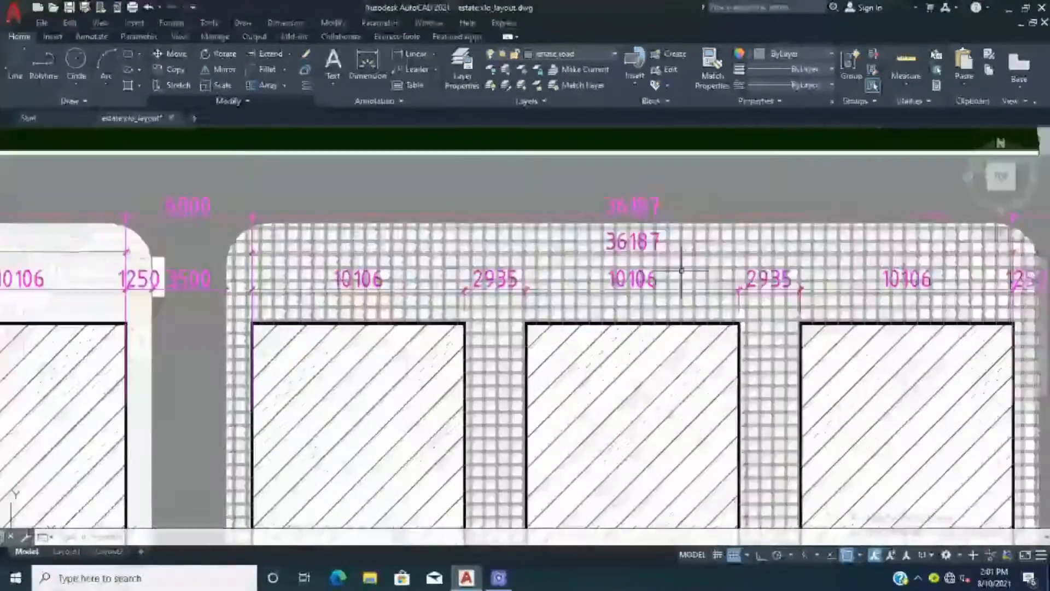
pyautogui.scroll(-8, 601, 295)
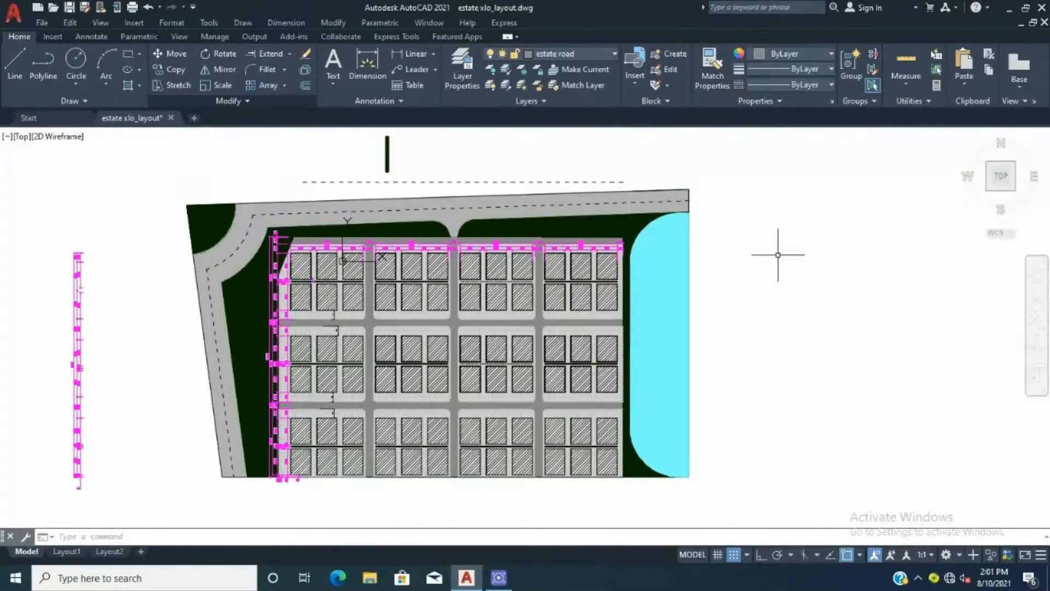
pyautogui.scroll(5, 159, 269)
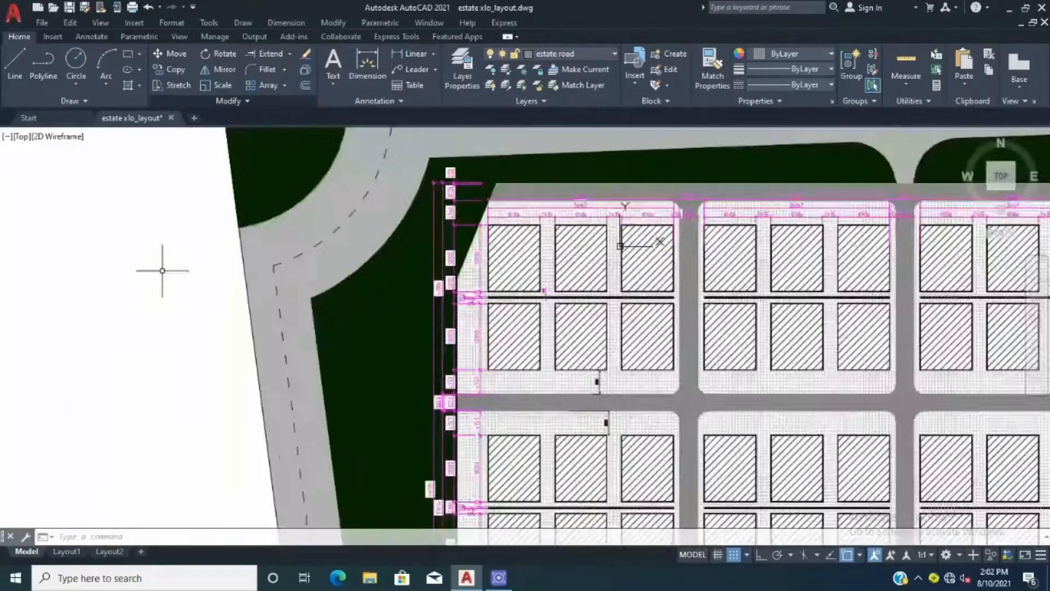
pyautogui.scroll(-8, 328, 296)
pyautogui.scroll(2, 383, 307)
pyautogui.scroll(5, 544, 378)
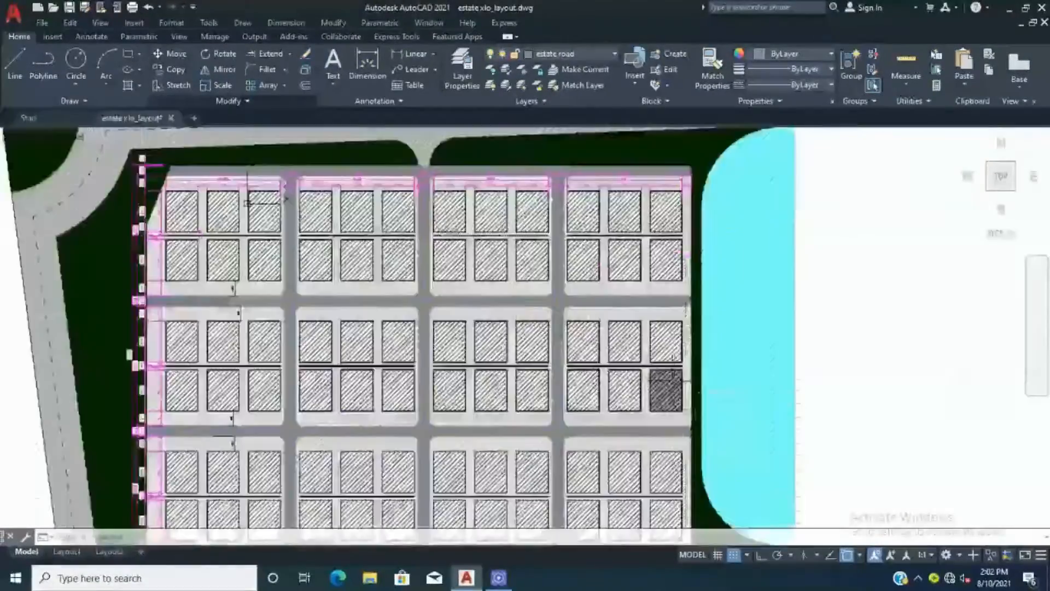
pyautogui.scroll(-3, 462, 383)
pyautogui.scroll(3, 459, 432)
pyautogui.scroll(-10, 459, 422)
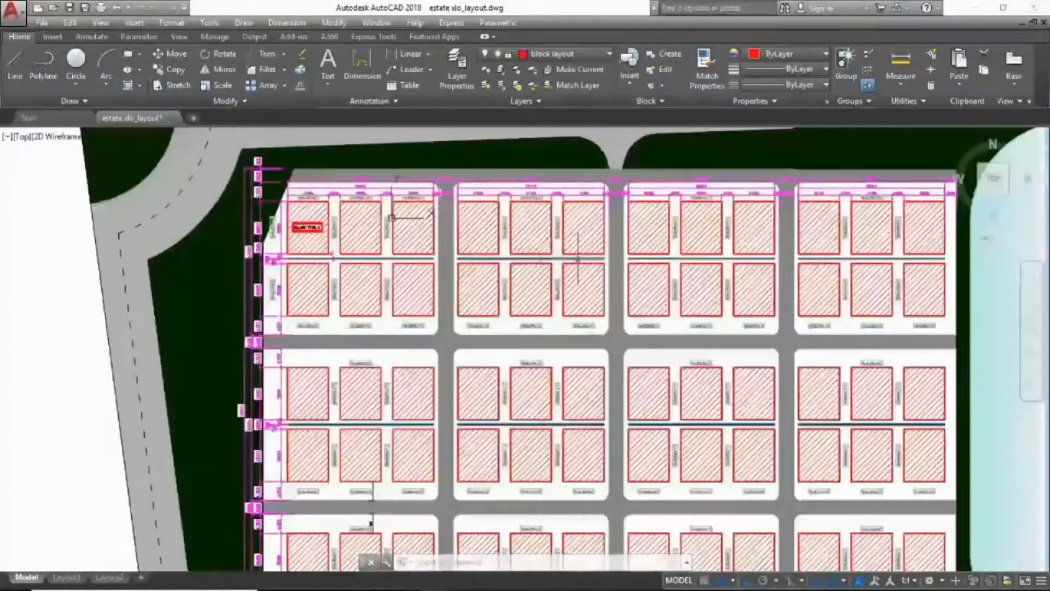
pyautogui.scroll(5, 263, 230)
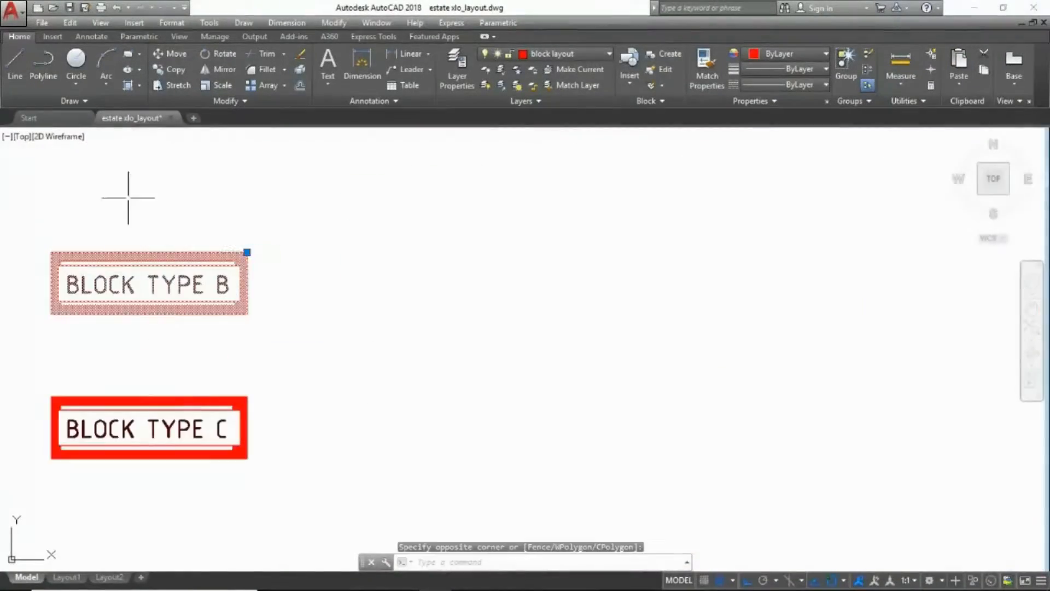
pyautogui.click(246, 250)
pyautogui.scroll(-6, 153, 303)
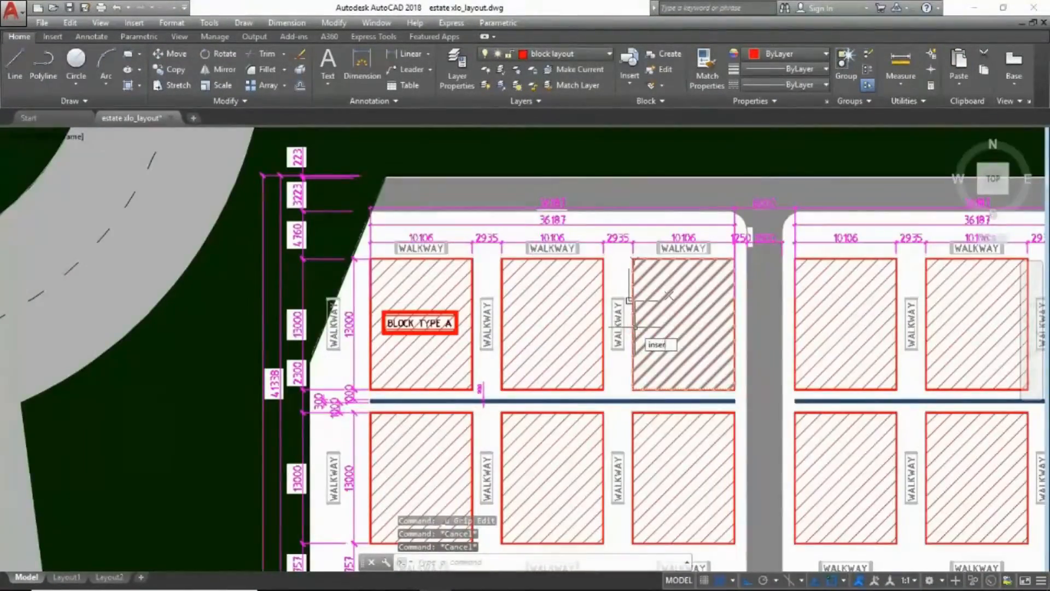
# - Insert the BLOCK TYPE B label block into the second house of the top row
pyautogui.write('t')
pyautogui.press('Return')
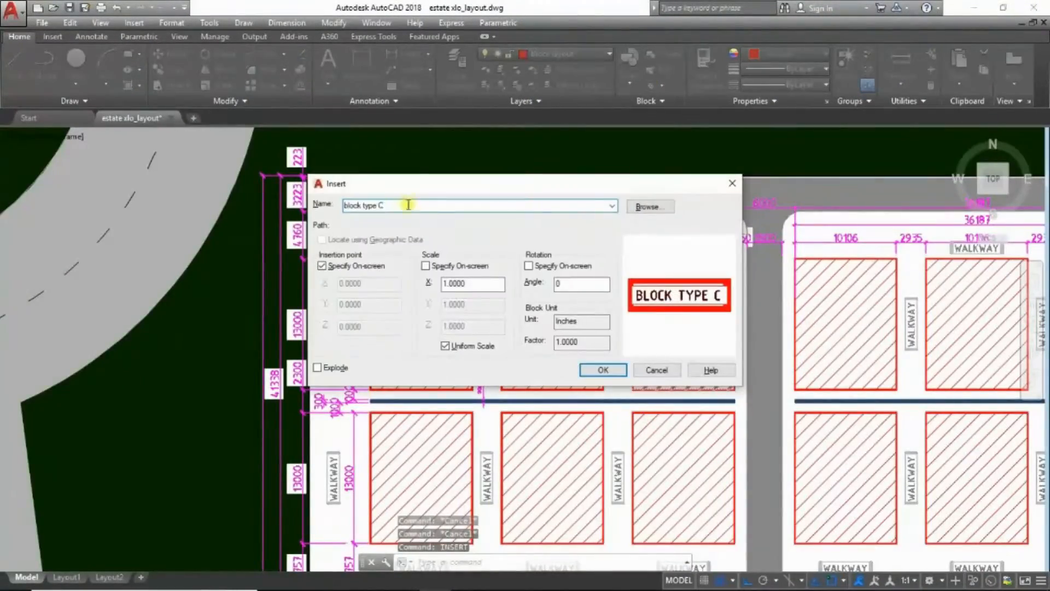
pyautogui.press('Return')
pyautogui.scroll(2, 525, 315)
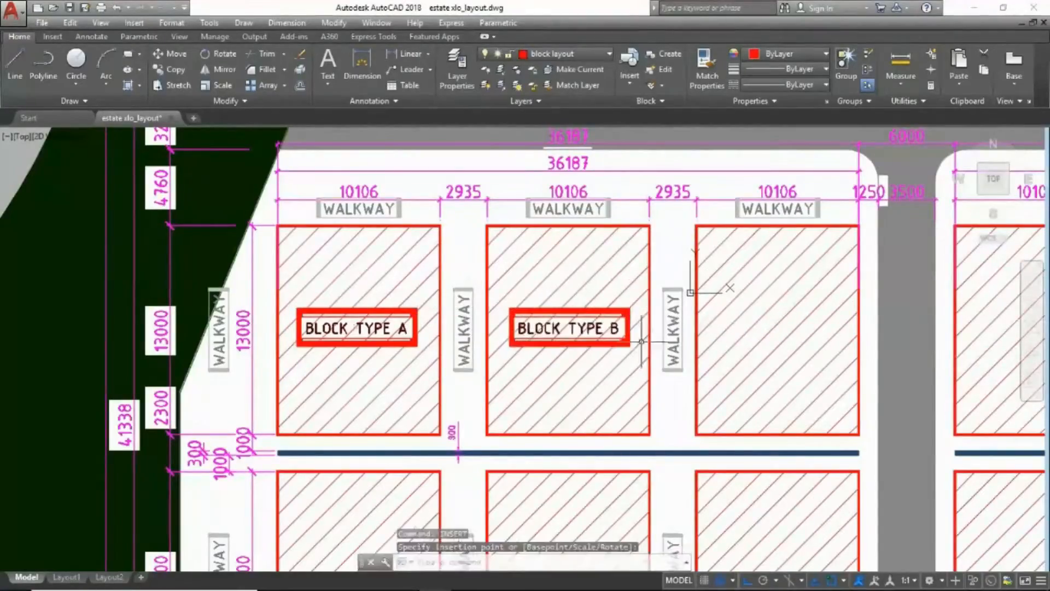
# - Copy the BLOCK TYPE A label from the first house to the third house of the top row
pyautogui.scroll(-5, 690, 293)
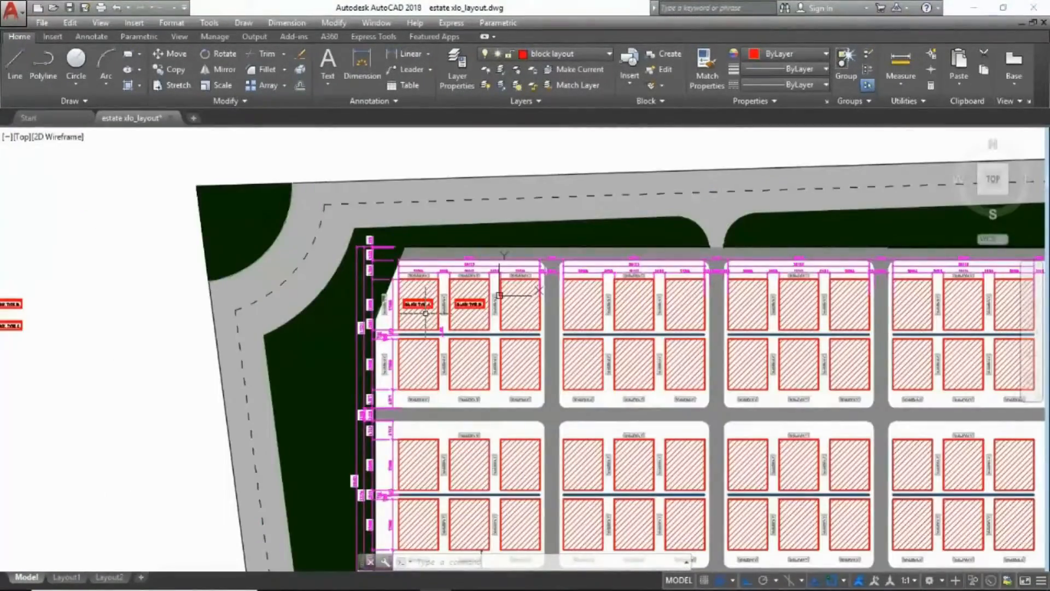
pyautogui.scroll(4, 527, 306)
pyautogui.click(312, 347)
pyautogui.write('co')
pyautogui.press('Return')
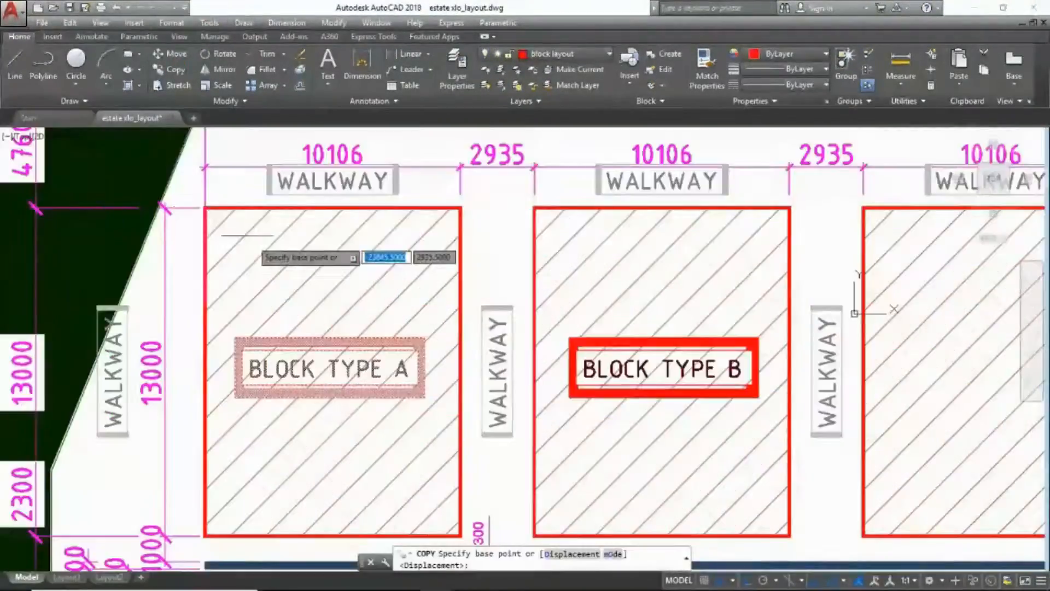
pyautogui.click(206, 207)
pyautogui.scroll(-2, 117, 265)
pyautogui.press('Escape')
pyautogui.press('Escape')
pyautogui.press('Escape')
# - Copy the top row's three block type labels to the house rows below, down to the fifth row
pyautogui.scroll(2, 409, 259)
pyautogui.click(333, 293)
pyautogui.click(432, 295)
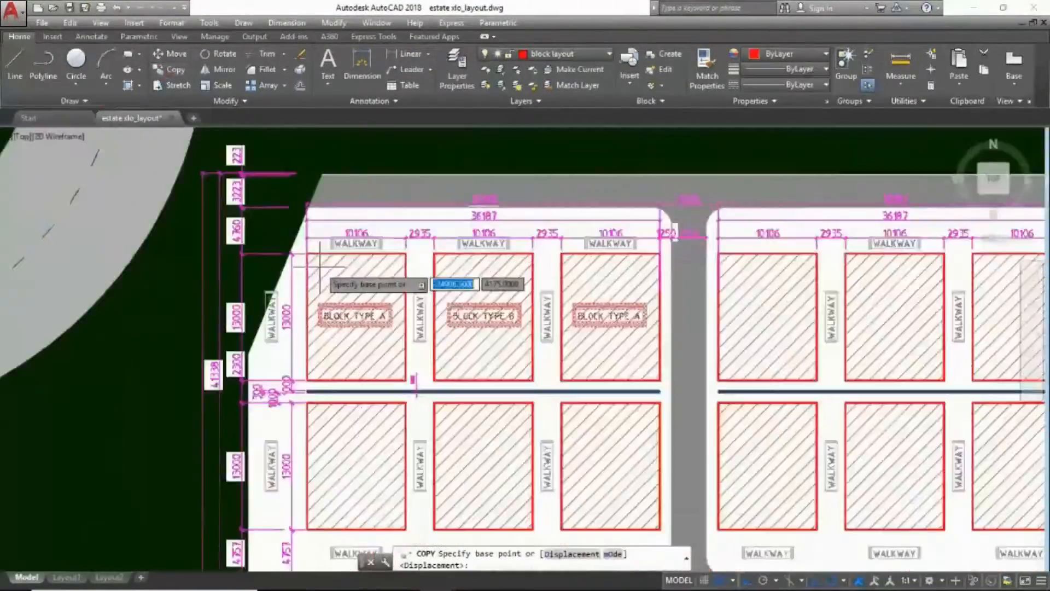
pyautogui.click(320, 267)
pyautogui.scroll(-2, 320, 267)
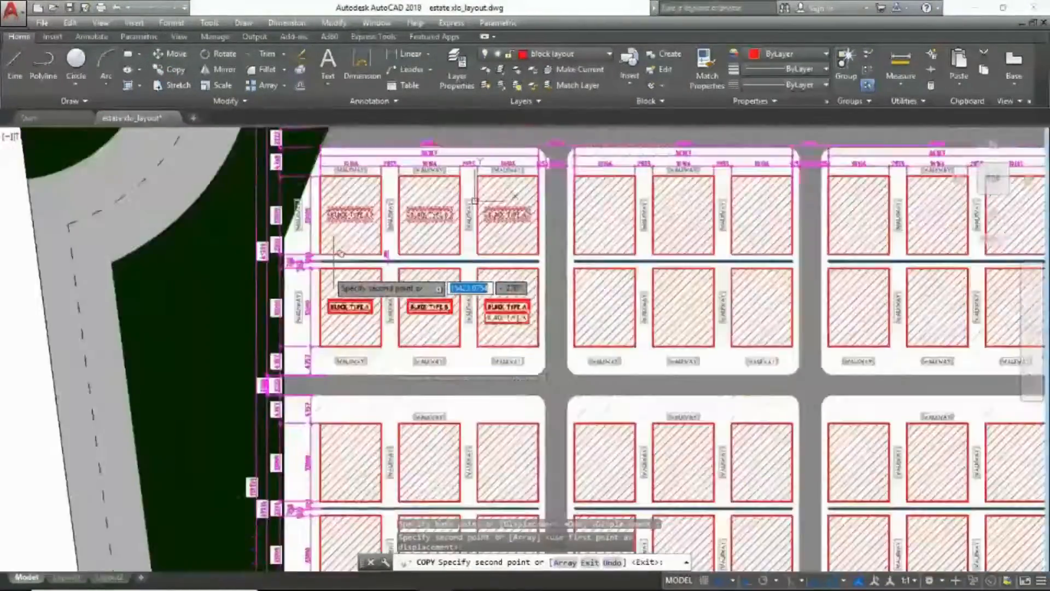
pyautogui.scroll(5, 339, 235)
pyautogui.scroll(-6, 350, 218)
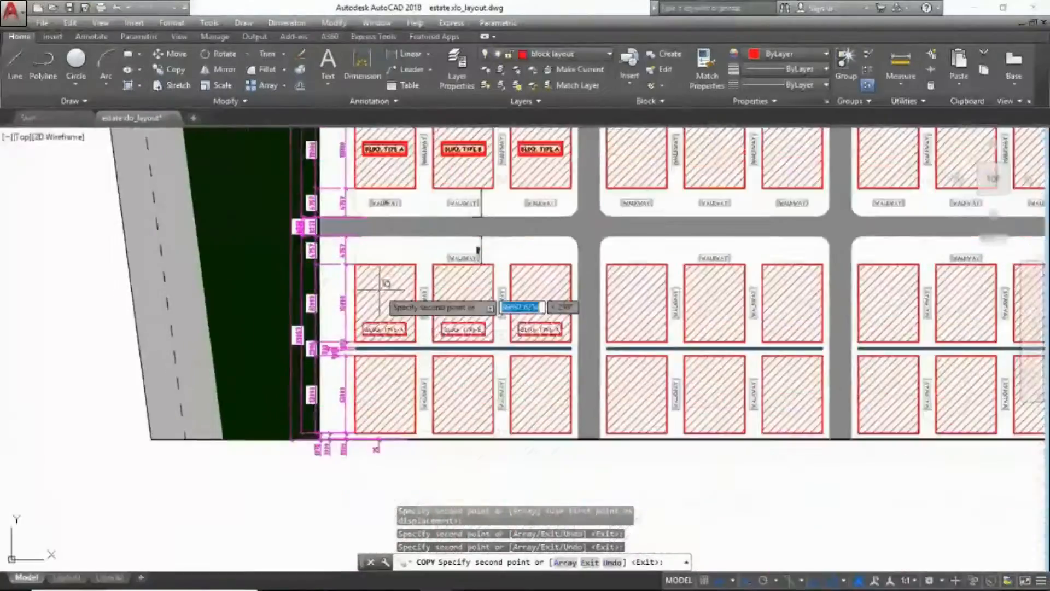
pyautogui.press('Escape')
pyautogui.press('Escape')
# - Insert the BLOCK TYPE C label block and move it into the first house of the bottom row
pyautogui.scroll(2, 360, 331)
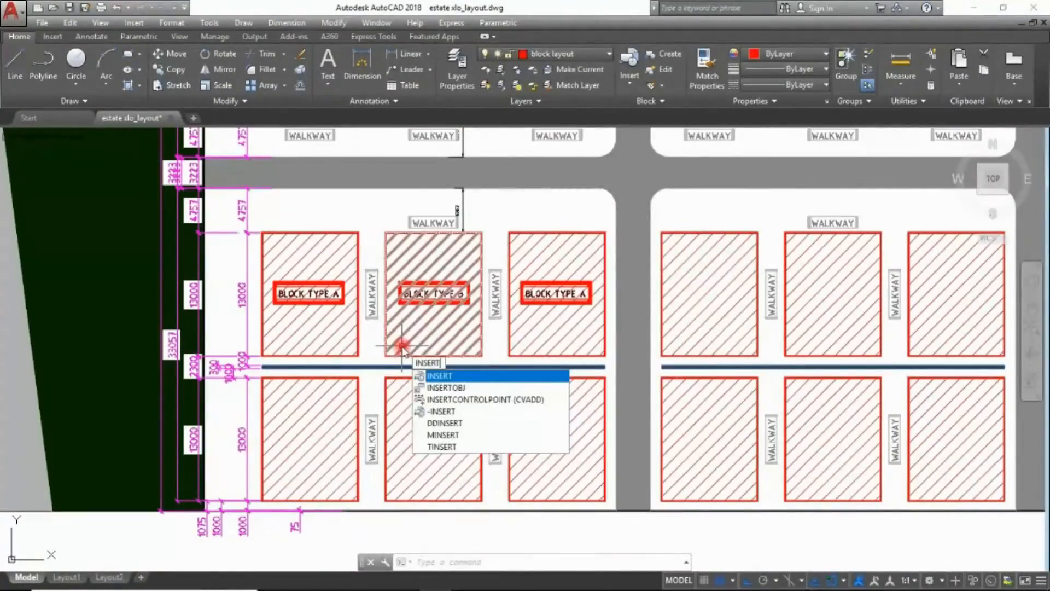
pyautogui.write('INSERT')
pyautogui.press('Return')
pyautogui.press('Return')
pyautogui.scroll(3, 323, 422)
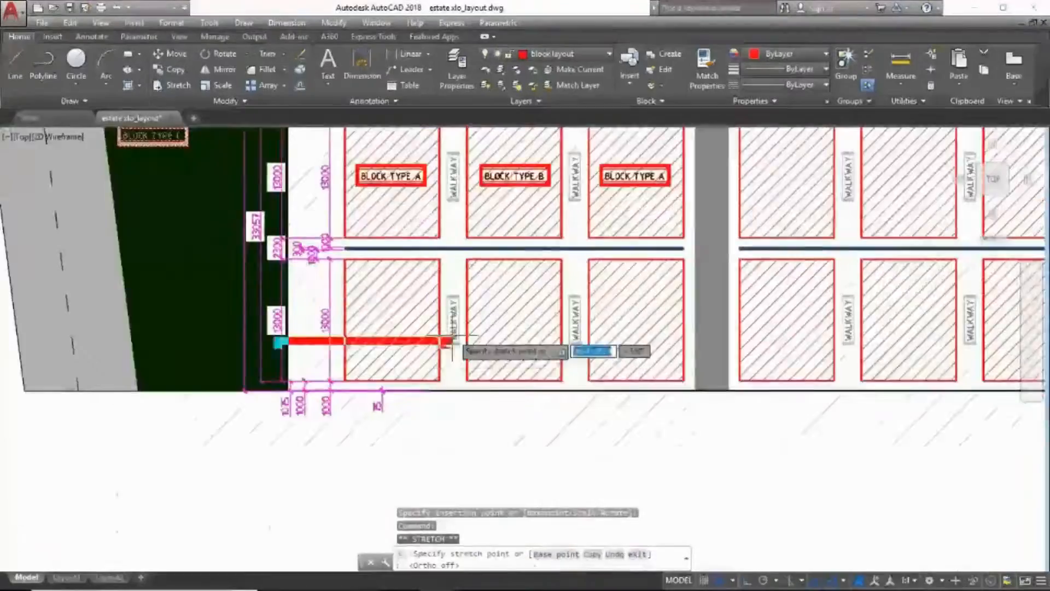
pyautogui.scroll(3, 390, 271)
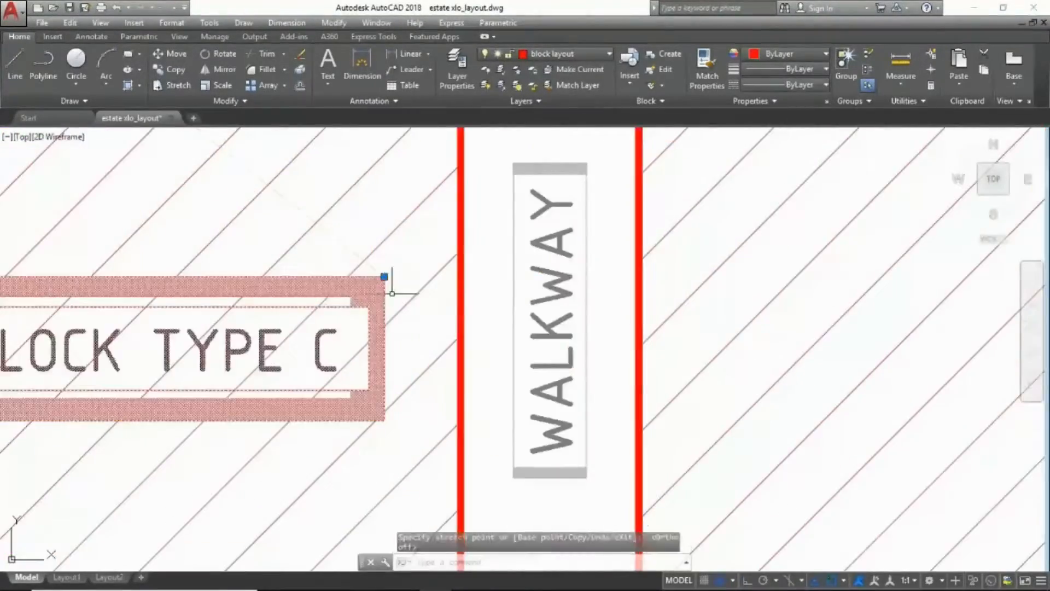
pyautogui.press('Escape')
pyautogui.press('Escape')
# - Draw a vertical construction line through the left edge of the BLOCK TYPE A label in the first house
pyautogui.scroll(-10, 392, 293)
pyautogui.moveTo(417, 294); pyautogui.dragTo(384, 523, button='middle')
pyautogui.write('XLINE')
pyautogui.press('Return')
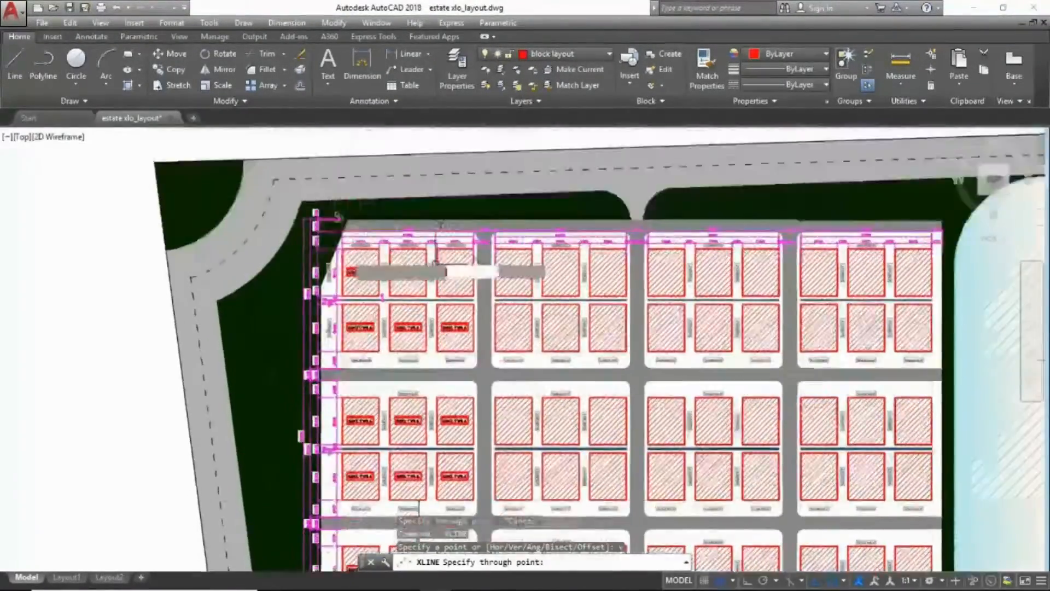
pyautogui.scroll(12, 348, 267)
pyautogui.click(227, 213)
pyautogui.press('Escape')
# - Move the BLOCK TYPE C label so its left edge lies on the vertical construction line
pyautogui.scroll(-10, 304, 286)
pyautogui.moveTo(291, 525); pyautogui.dragTo(271, 222, button='middle')
pyautogui.scroll(2, 271, 221)
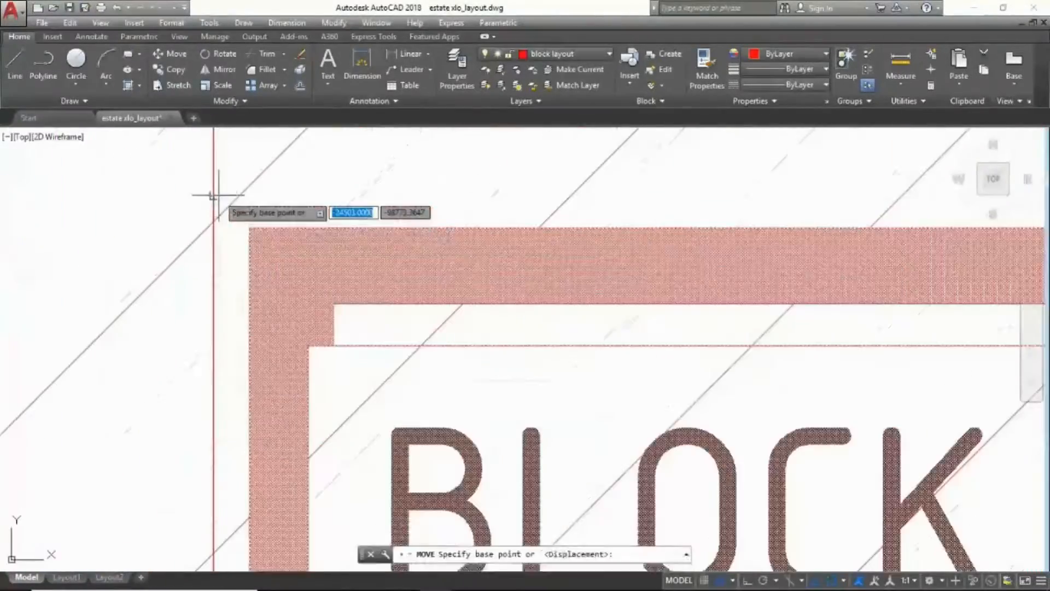
pyautogui.click(219, 199)
pyautogui.scroll(-3, 218, 199)
pyautogui.scroll(-5, 383, 274)
pyautogui.click(328, 374)
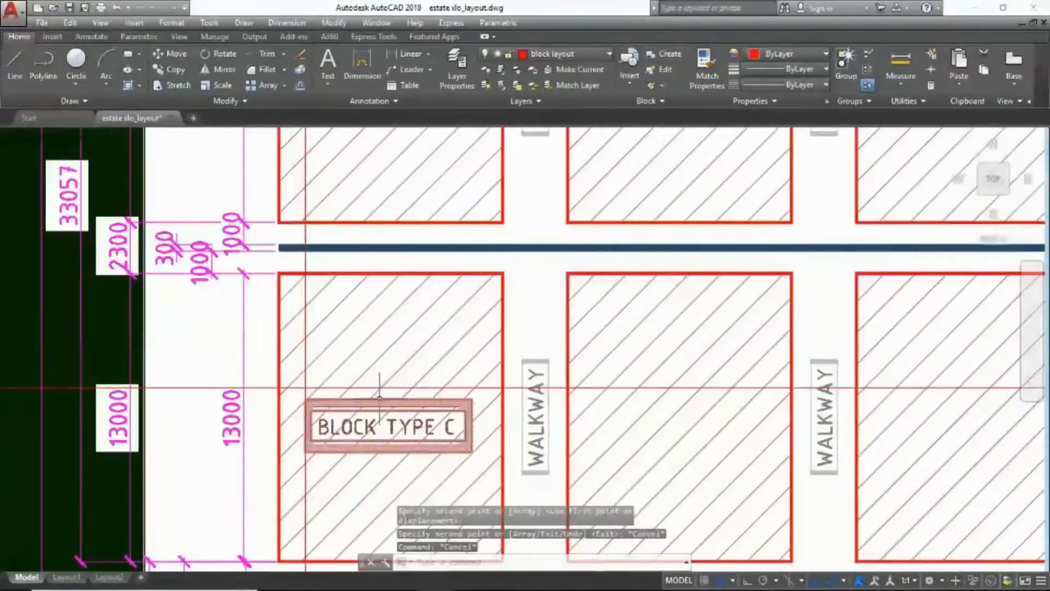
# - Move the BLOCK TYPE C label up to the horizontal construction line and erase the construction lines
pyautogui.scroll(7, 326, 308)
pyautogui.click(290, 254)
pyautogui.scroll(-8, 290, 254)
pyautogui.click(52, 348)
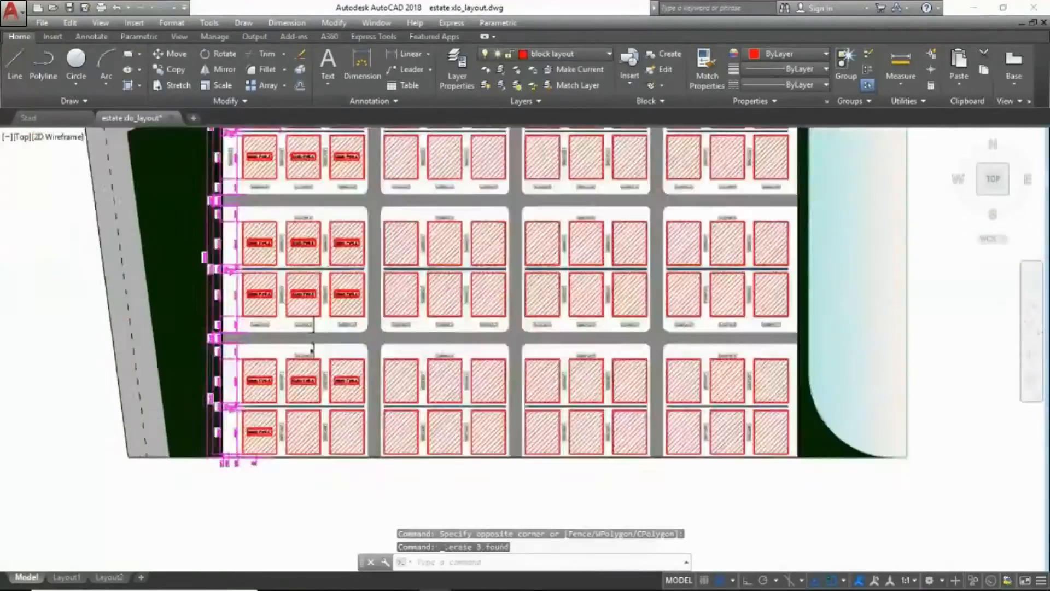
# - Copy the BLOCK TYPE C label into every remaining house of the bottom row
pyautogui.scroll(4, 276, 455)
pyautogui.scroll(4, 218, 422)
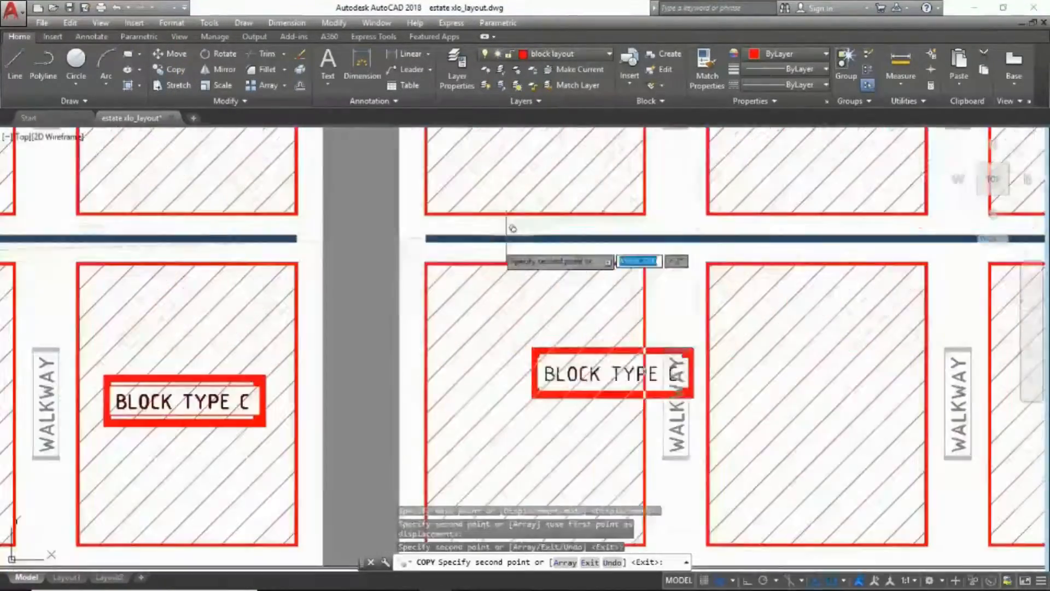
pyautogui.click(429, 257)
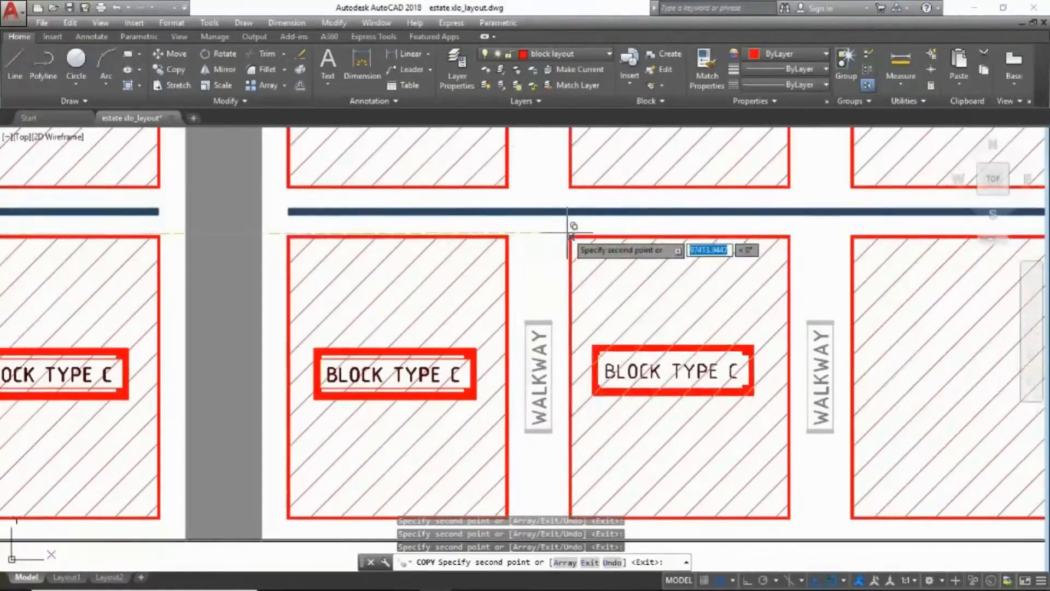
pyautogui.scroll(-4, 570, 232)
pyautogui.scroll(4, 527, 244)
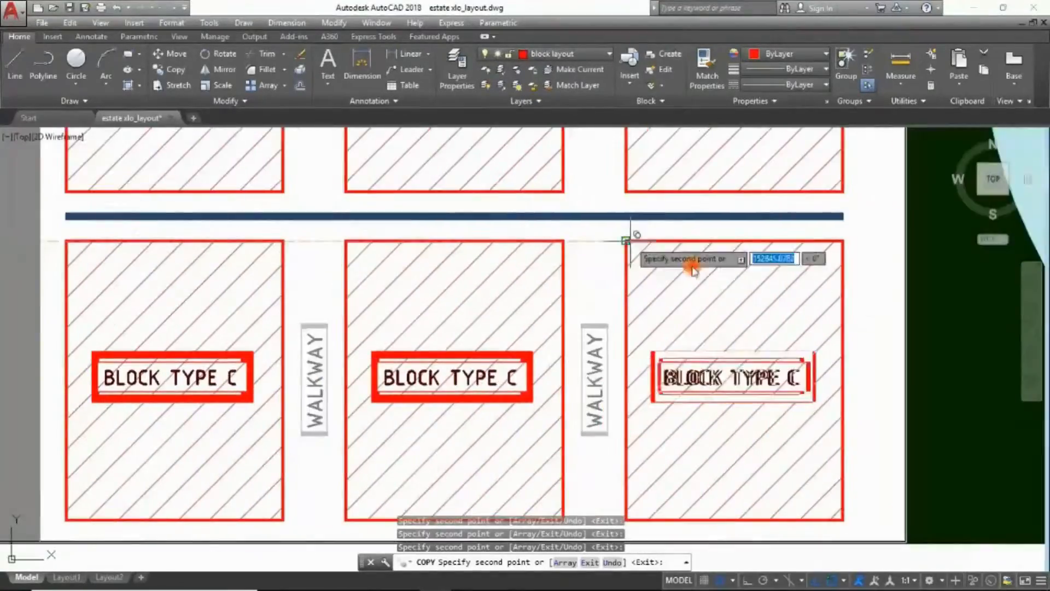
pyautogui.click(628, 240)
pyautogui.press('Escape')
pyautogui.press('Escape')
pyautogui.scroll(-8, 768, 424)
pyautogui.moveTo(448, 275)
pyautogui.mouseDown(button='middle')
pyautogui.moveTo(481, 299)
pyautogui.moveTo(481, 326)
pyautogui.mouseUp(button='middle')
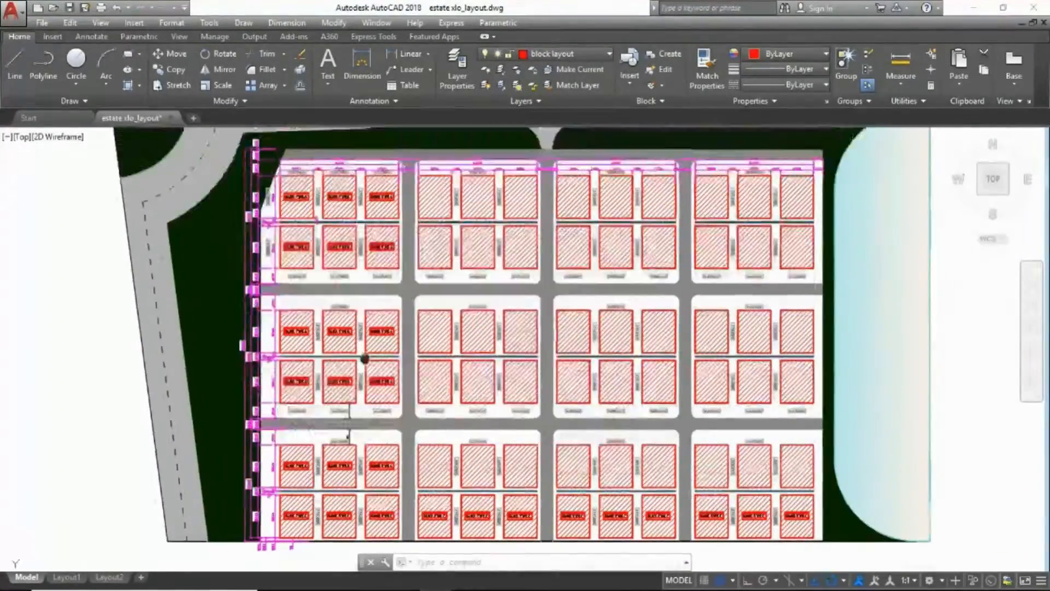
# - Copy the BLOCK TYPE C label from the bottom row's last house up to the lower last-column houses of the two plots above
pyautogui.scroll(5, 365, 359)
pyautogui.scroll(-5, 448, 241)
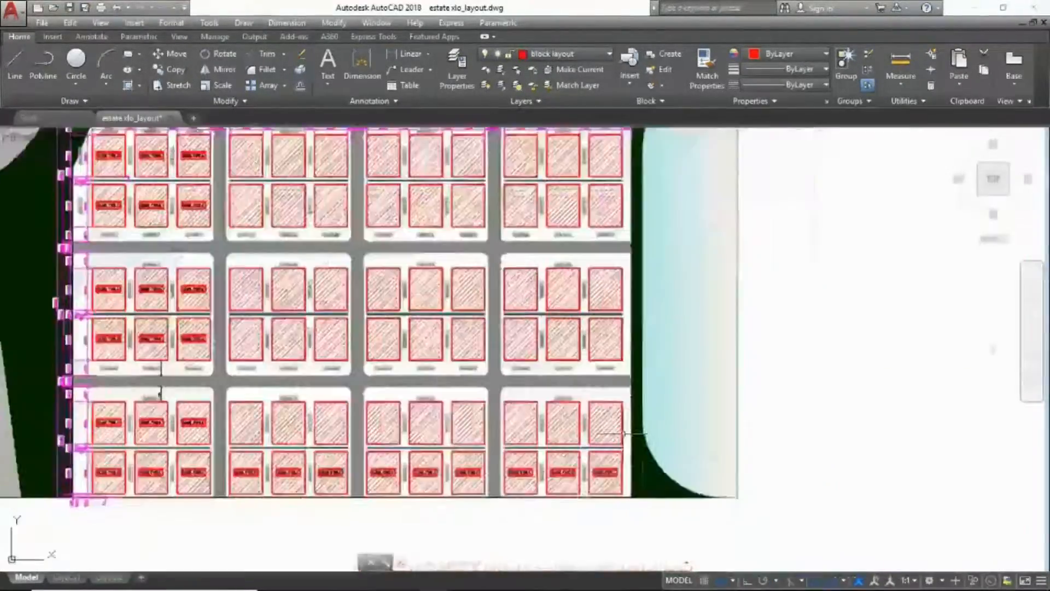
pyautogui.click(616, 424)
pyautogui.click(177, 71)
pyautogui.click(701, 350)
pyautogui.scroll(-2, 684, 274)
pyautogui.moveTo(684, 180); pyautogui.dragTo(674, 358, button='middle')
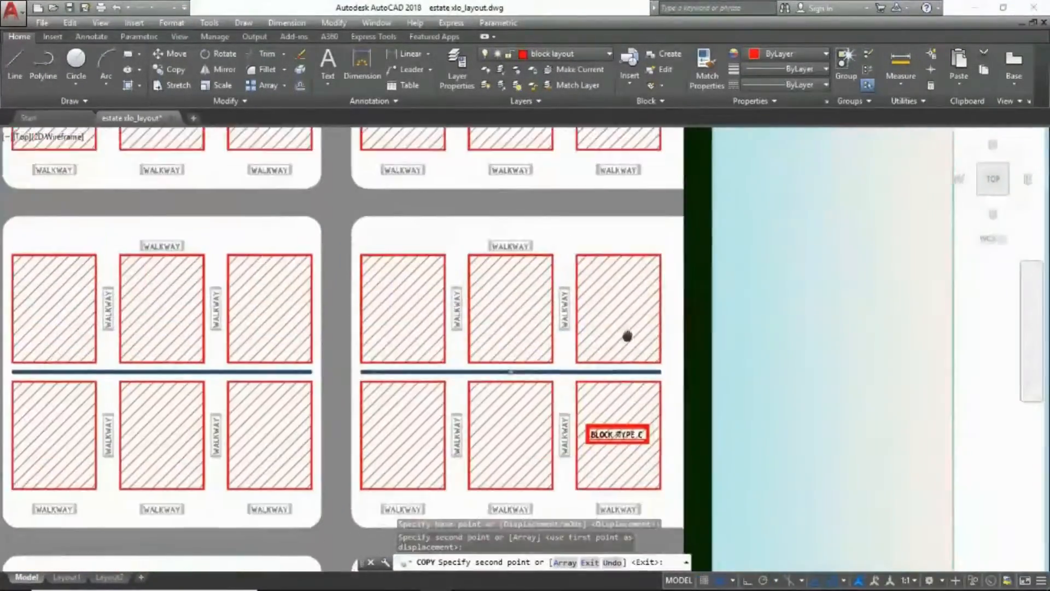
pyautogui.scroll(6, 610, 241)
pyautogui.scroll(-5, 541, 318)
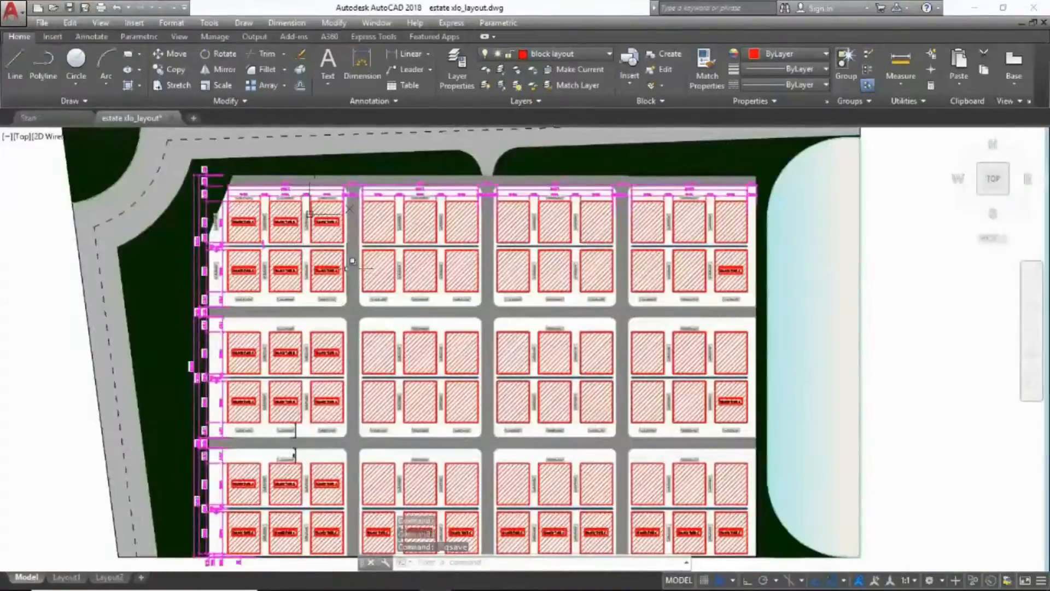
# - Copy the first plot's top-row block type labels across the top-row houses of the other plots
pyautogui.scroll(2, 273, 216)
pyautogui.scroll(5, 207, 224)
pyautogui.click(223, 239)
pyautogui.scroll(-6, 232, 232)
pyautogui.click(591, 232)
pyautogui.click(345, 230)
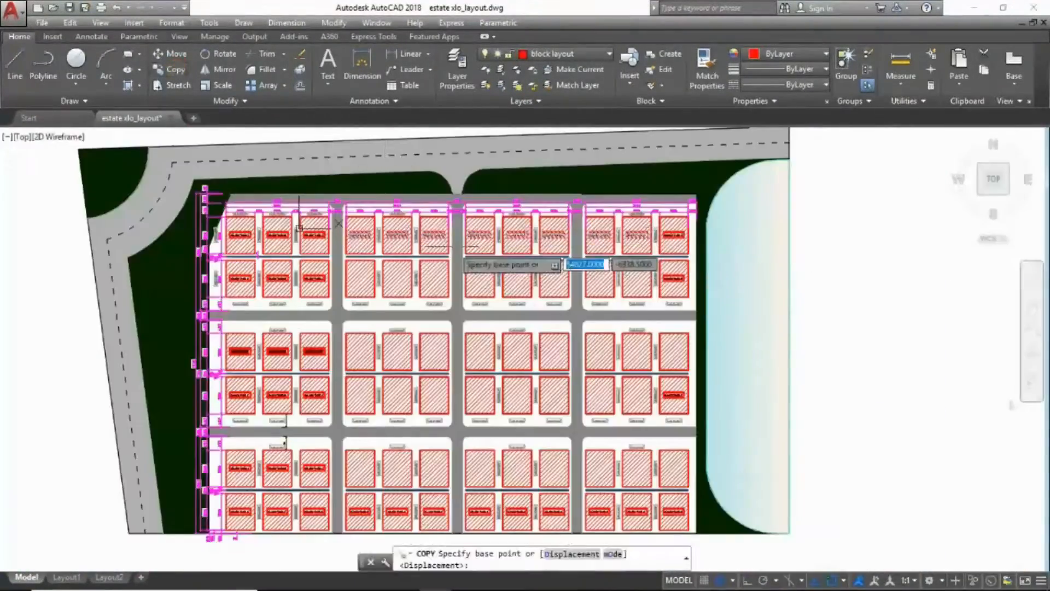
# - Copy the top-row block type labels down to the unlabelled houses of the middle and bottom plots
pyautogui.scroll(6, 452, 246)
pyautogui.click(433, 239)
pyautogui.scroll(-6, 383, 208)
pyautogui.scroll(6, 328, 252)
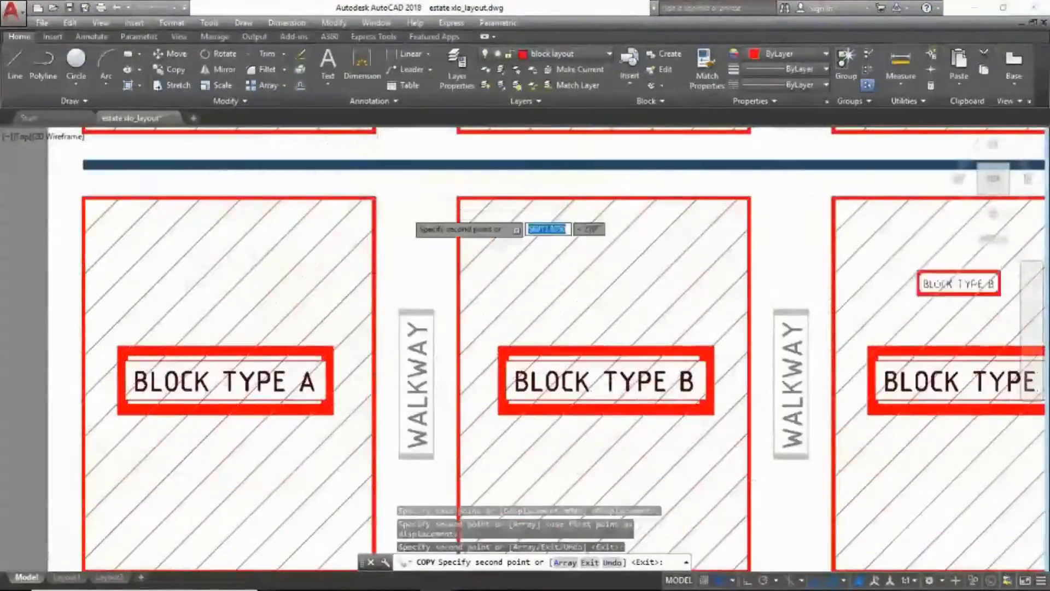
pyautogui.scroll(-8, 404, 215)
pyautogui.click(413, 270)
pyautogui.scroll(-3, 418, 274)
pyautogui.press('Escape')
# - Copy the BLOCK TYPE A label into the unlabelled upper house in the last column of the rightmost plot
pyautogui.scroll(5, 591, 328)
pyautogui.scroll(2, 591, 336)
pyautogui.click(325, 295)
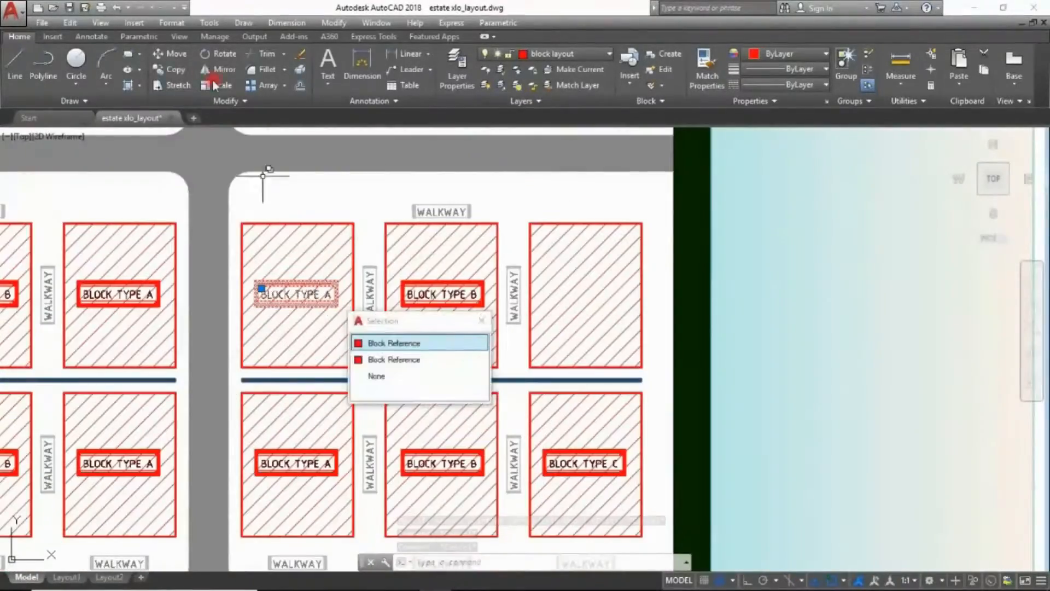
pyautogui.click(640, 220)
pyautogui.scroll(-6, 640, 219)
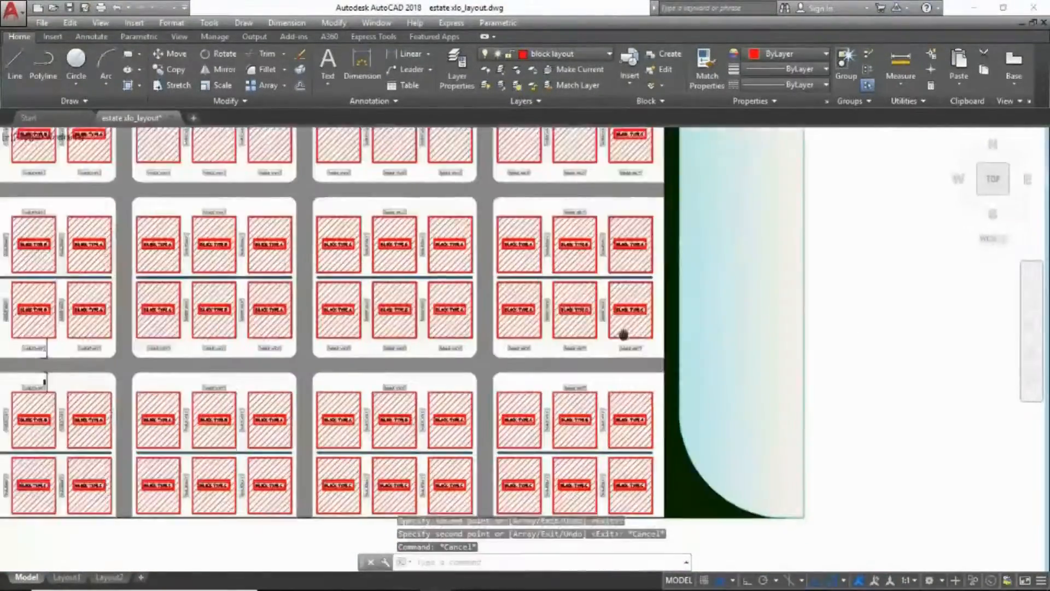
# - Copy the top row's block type labels down into the unlabelled houses of the second row
pyautogui.moveTo(624, 335); pyautogui.dragTo(760, 520, button='middle')
pyautogui.scroll(5, 301, 247)
pyautogui.scroll(-7, 471, 319)
pyautogui.click(413, 305)
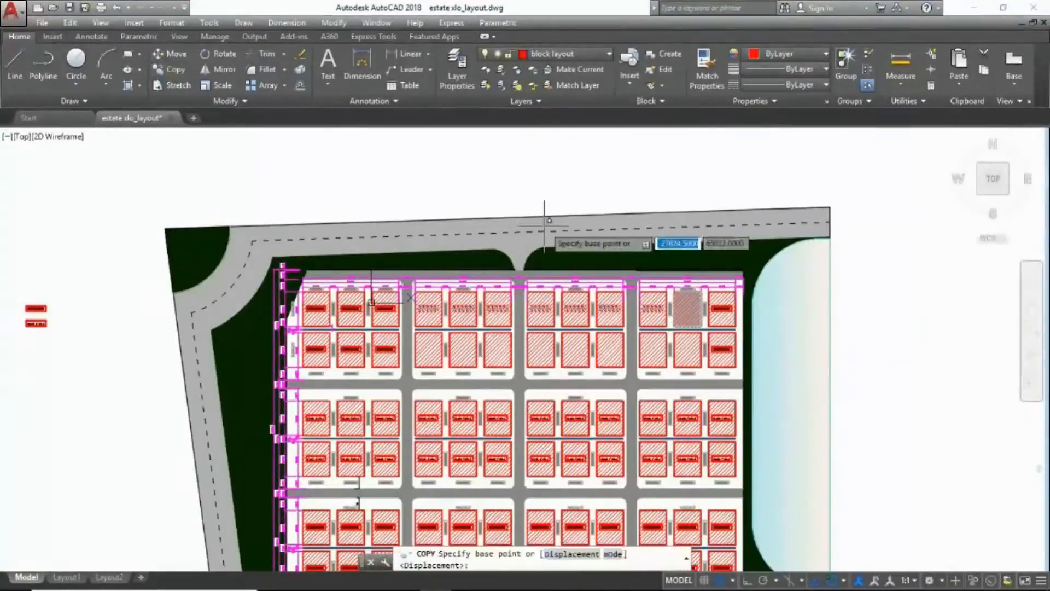
pyautogui.scroll(8, 449, 301)
pyautogui.click(410, 239)
pyautogui.moveTo(410, 495); pyautogui.dragTo(429, 307, button='middle')
pyautogui.click(429, 315)
pyautogui.scroll(-8, 540, 272)
pyautogui.press('Escape')
pyautogui.press('Escape')
pyautogui.moveTo(883, 312); pyautogui.dragTo(811, 267, button='middle')
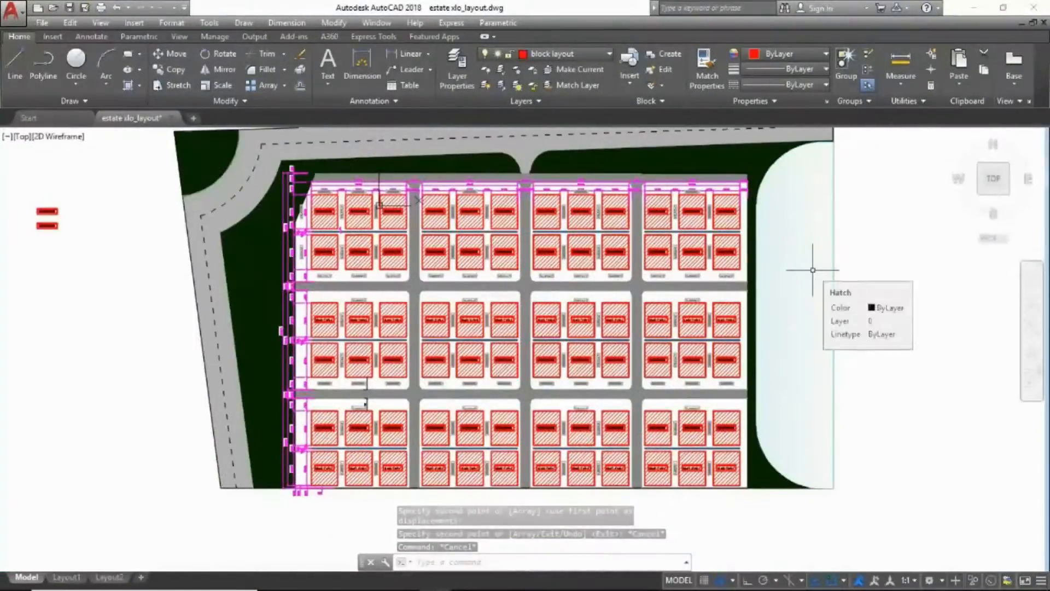
pyautogui.scroll(6, 377, 179)
pyautogui.scroll(-2, 377, 178)
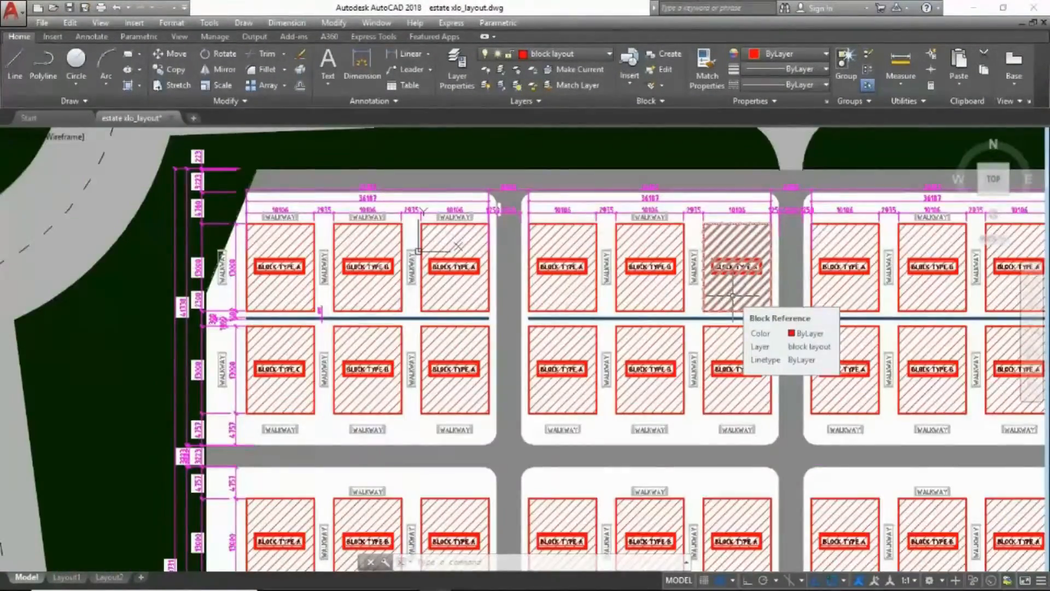
pyautogui.scroll(-1, 418, 251)
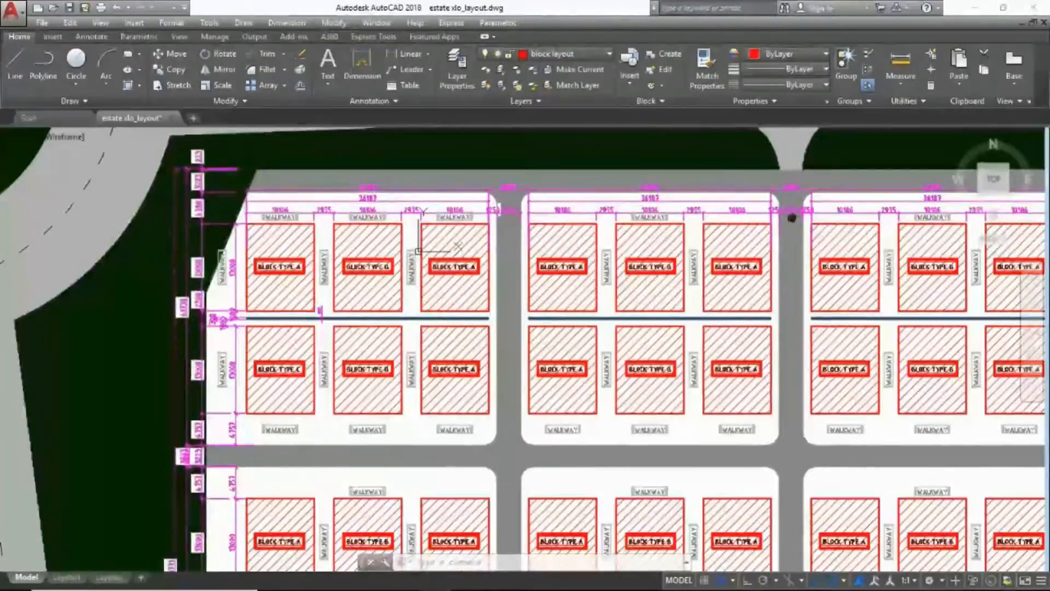
pyautogui.moveTo(732, 258); pyautogui.dragTo(486, 216, button='middle')
pyautogui.scroll(-5, 389, 230)
pyautogui.scroll(6, 390, 230)
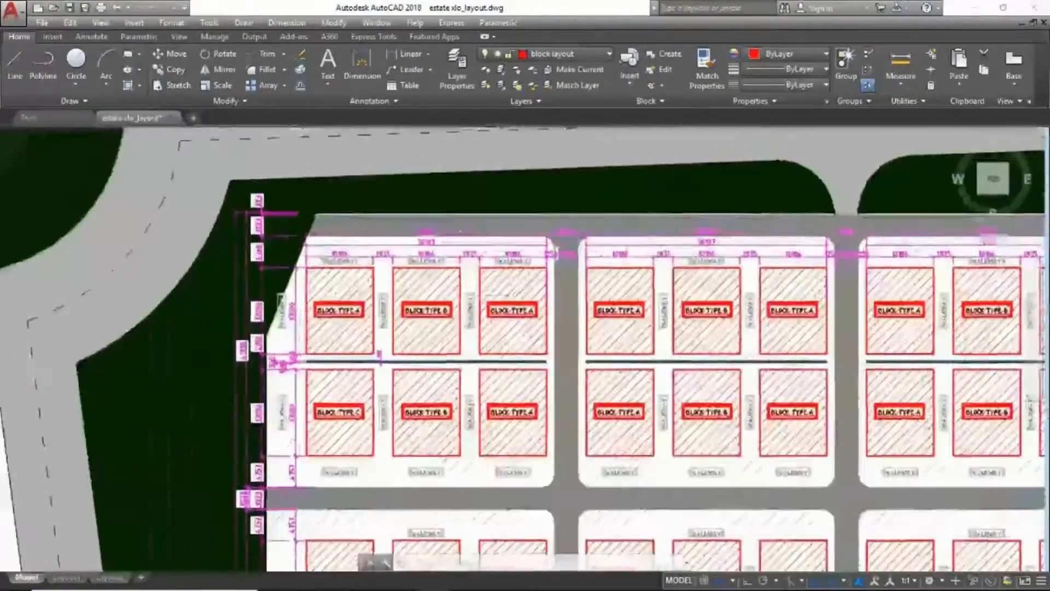
# - Move the Elevation ABA marker from the first plot straight up to the empty area above the express way
pyautogui.scroll(-1, 397, 257)
pyautogui.write('M')
pyautogui.press('Return')
pyautogui.scroll(-4, 419, 377)
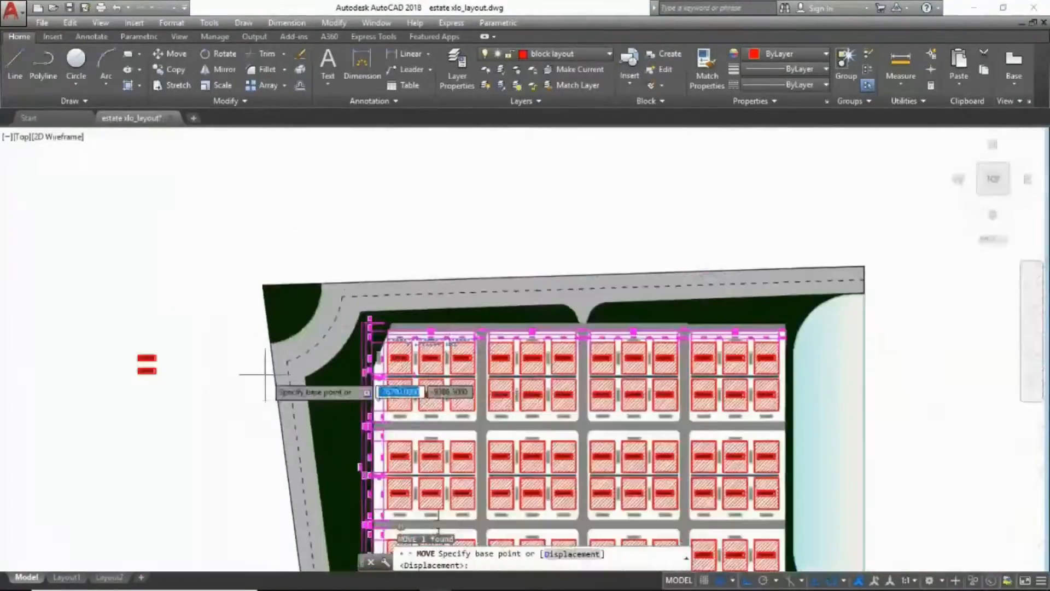
pyautogui.scroll(2, 272, 375)
pyautogui.click(179, 432)
pyautogui.click(181, 313)
pyautogui.moveTo(619, 210); pyautogui.dragTo(513, 195, button='middle')
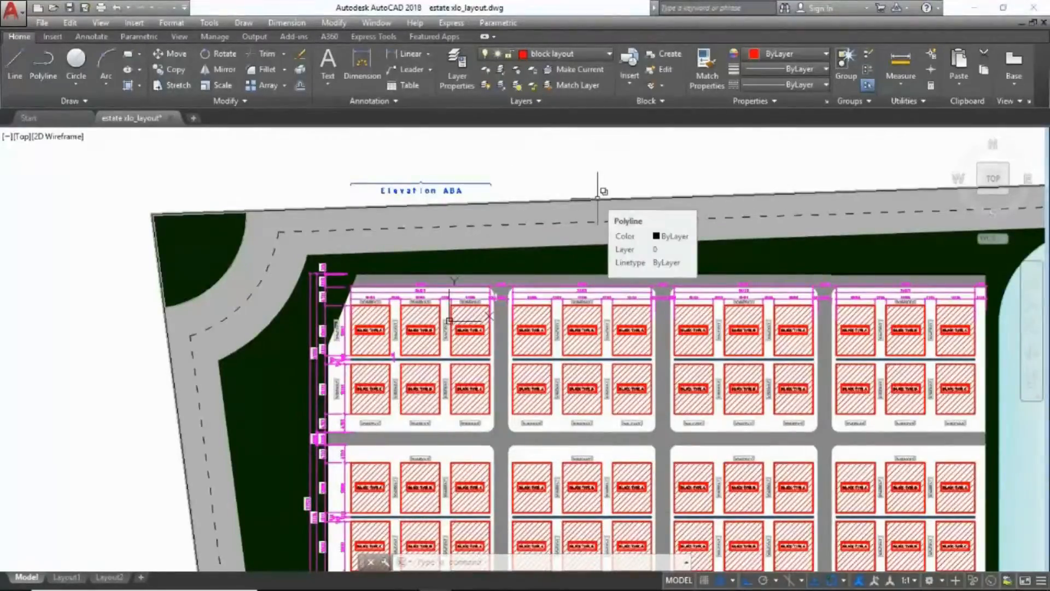
# - Draw vertical construction lines through the left and right outer edges of the first plot's houses
pyautogui.scroll(3, 427, 202)
pyautogui.click(633, 218)
pyautogui.scroll(-3, 582, 180)
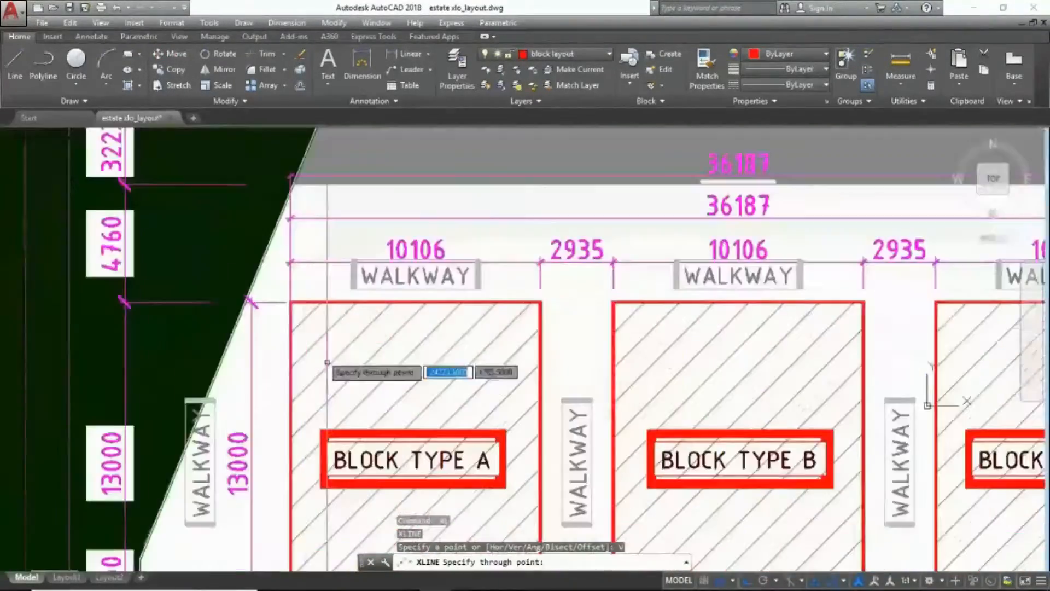
pyautogui.click(289, 302)
pyautogui.scroll(-6, 300, 328)
pyautogui.click(518, 328)
pyautogui.press('Escape')
pyautogui.scroll(-3, 518, 328)
pyautogui.scroll(5, 495, 267)
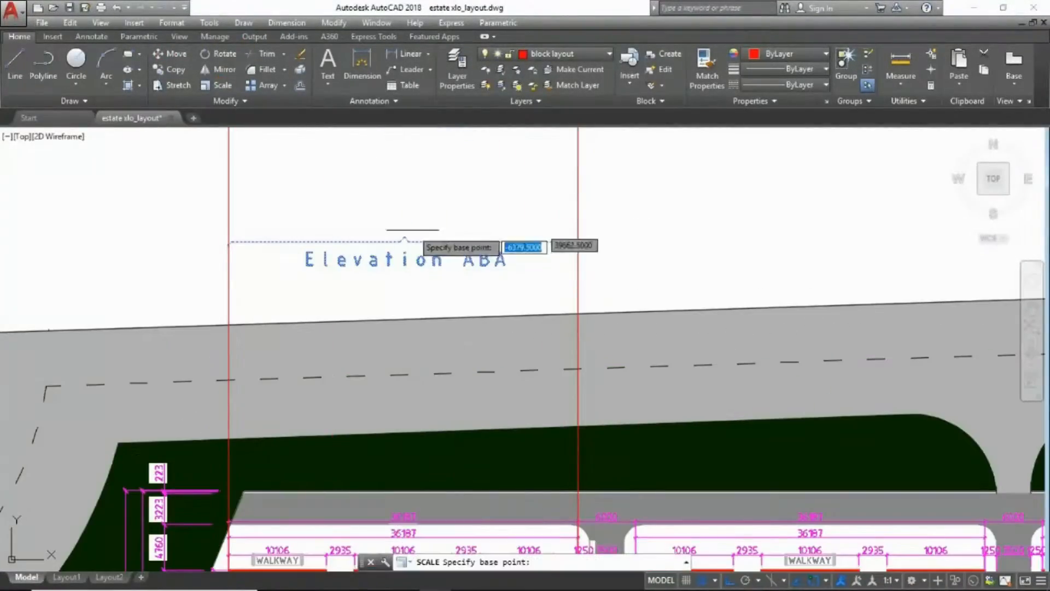
pyautogui.press('Escape')
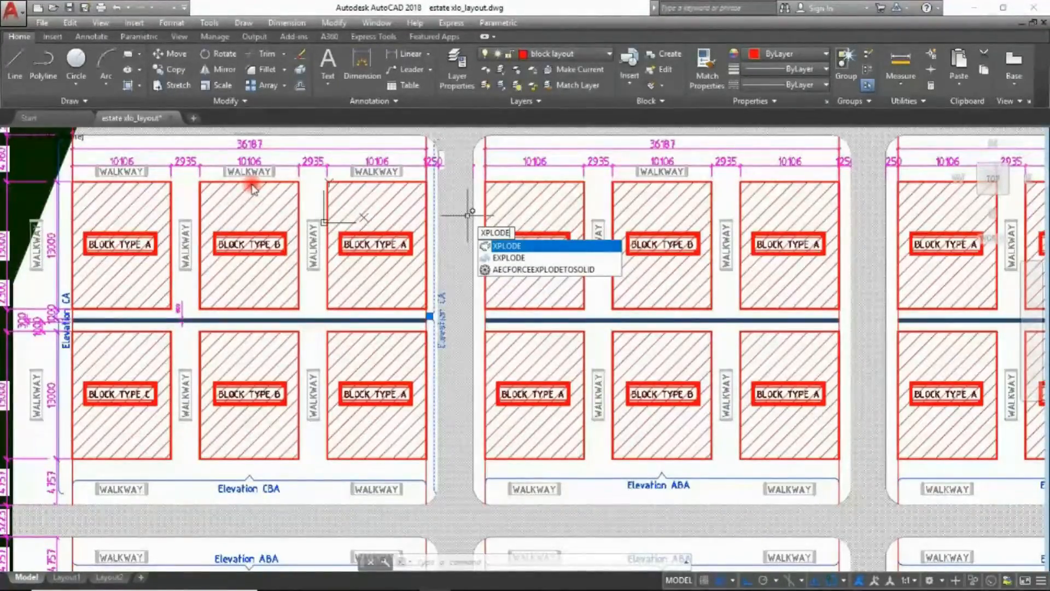
# - Explode the vertical Elevation CA marker at the first plot's right edge and change its text to Elevation AA
pyautogui.click(547, 257)
pyautogui.scroll(5, 449, 330)
pyautogui.doubleClick(429, 326)
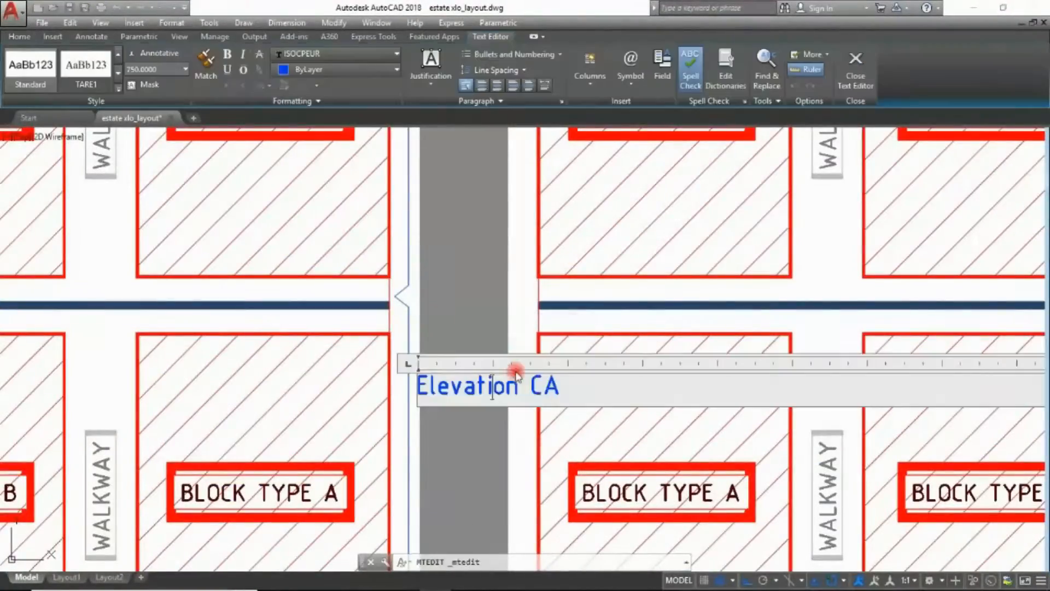
pyautogui.click(504, 286)
pyautogui.scroll(-5, 476, 326)
# - Copy the Elevation AA marker with its lines and text into the two vertical walkways between the first plot's houses
pyautogui.scroll(7, 454, 312)
pyautogui.click(445, 293)
pyautogui.scroll(-6, 440, 330)
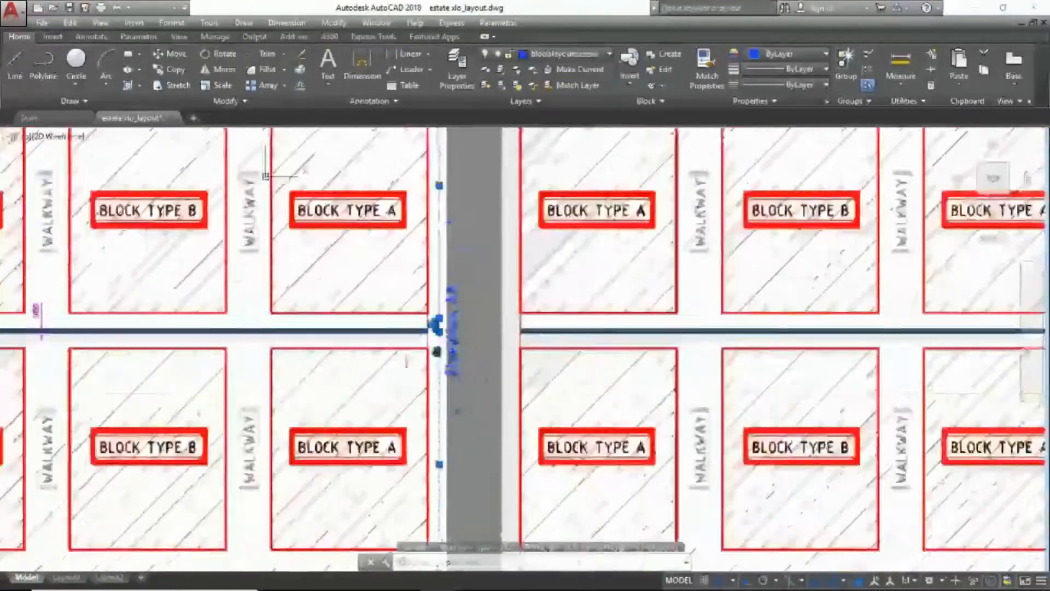
pyautogui.scroll(6, 419, 219)
pyautogui.click(396, 234)
pyautogui.click(454, 162)
pyautogui.scroll(-6, 435, 164)
pyautogui.scroll(5, 402, 432)
pyautogui.click(416, 440)
pyautogui.scroll(-5, 432, 449)
pyautogui.click(430, 263)
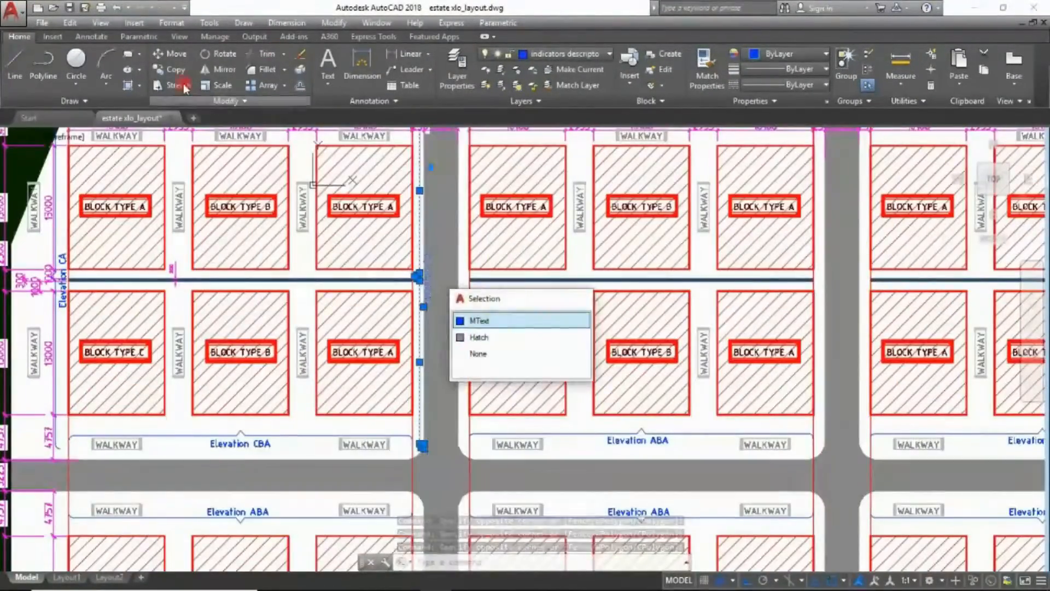
pyautogui.click(175, 70)
pyautogui.moveTo(343, 267); pyautogui.dragTo(418, 318, button='middle')
pyautogui.scroll(-4, 418, 318)
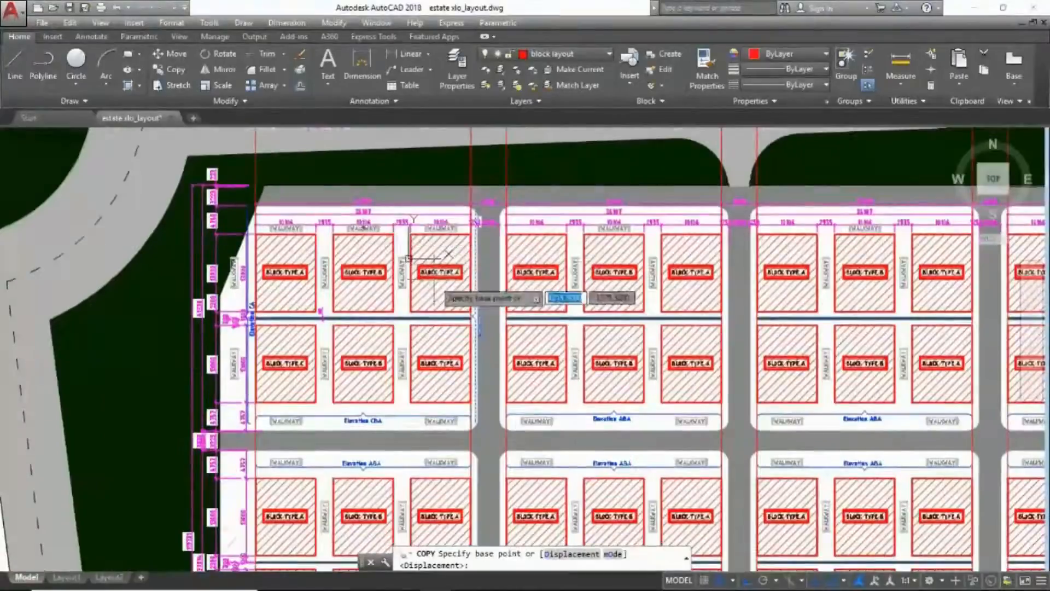
pyautogui.scroll(4, 575, 415)
pyautogui.scroll(-2, 401, 389)
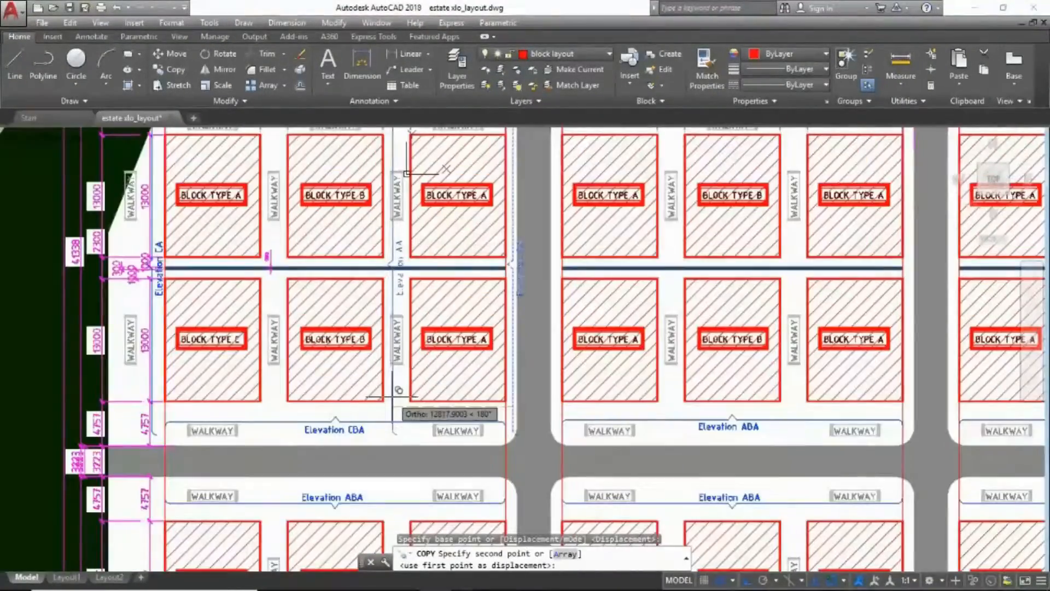
pyautogui.scroll(2, 392, 416)
pyautogui.click(392, 415)
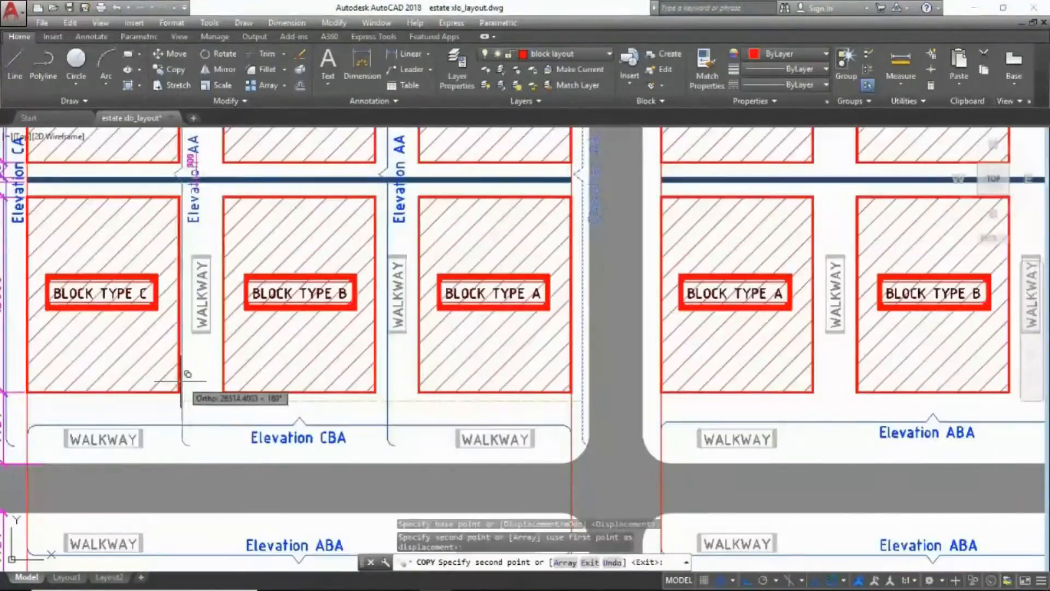
pyautogui.click(191, 383)
pyautogui.press('Escape')
pyautogui.press('Escape')
pyautogui.scroll(-2, 397, 350)
pyautogui.scroll(2, 396, 246)
pyautogui.click(403, 223)
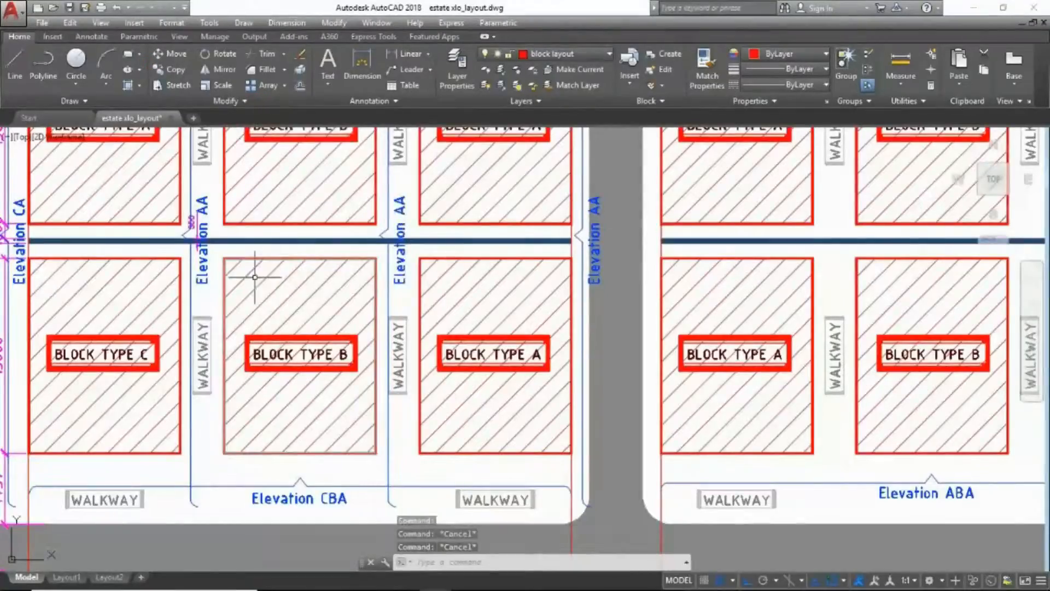
pyautogui.scroll(4, 692, 396)
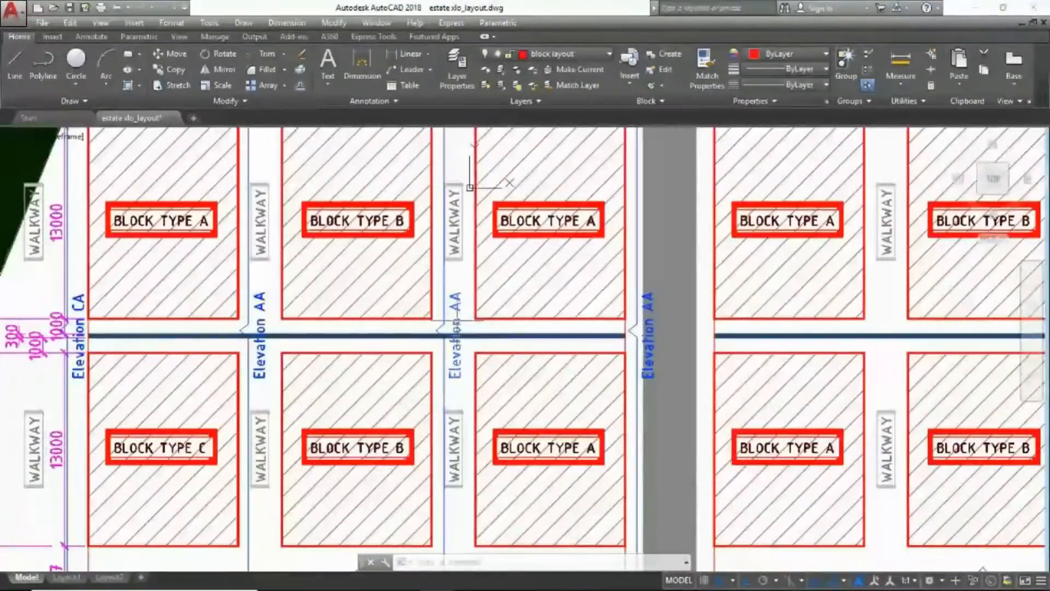
pyautogui.scroll(-1, 293, 312)
# - Stretch the upper ends of the three Elevation AA markers down level with the top edge of the first plot's houses
pyautogui.scroll(5, 283, 137)
pyautogui.click(323, 204)
pyautogui.click(260, 244)
pyautogui.scroll(-5, 304, 164)
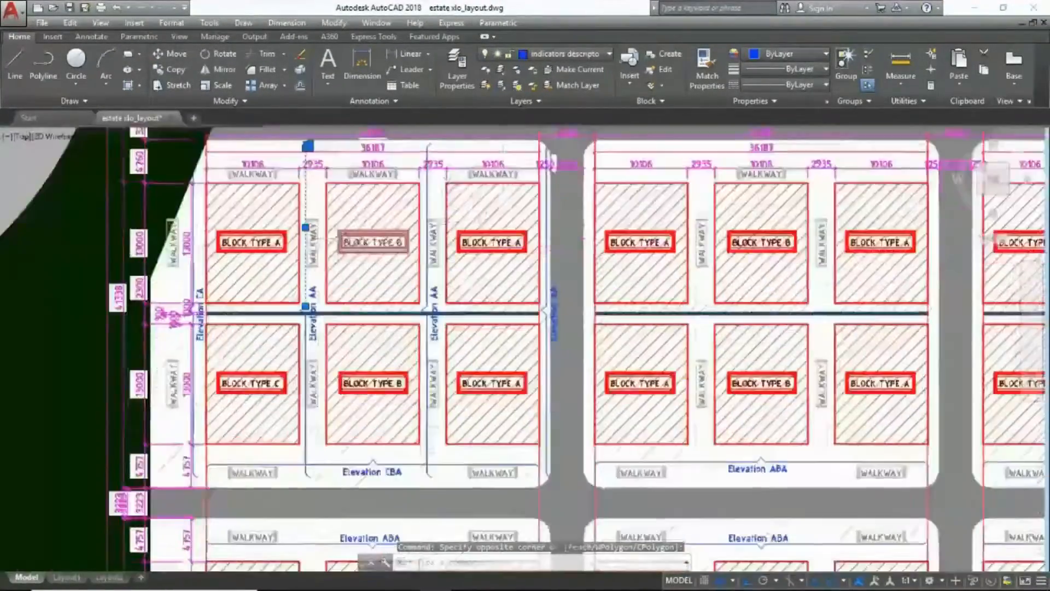
pyautogui.scroll(8, 435, 142)
pyautogui.click(412, 146)
pyautogui.click(288, 232)
pyautogui.scroll(-4, 289, 232)
pyautogui.scroll(-5, 745, 200)
pyautogui.scroll(4, 699, 153)
pyautogui.click(698, 153)
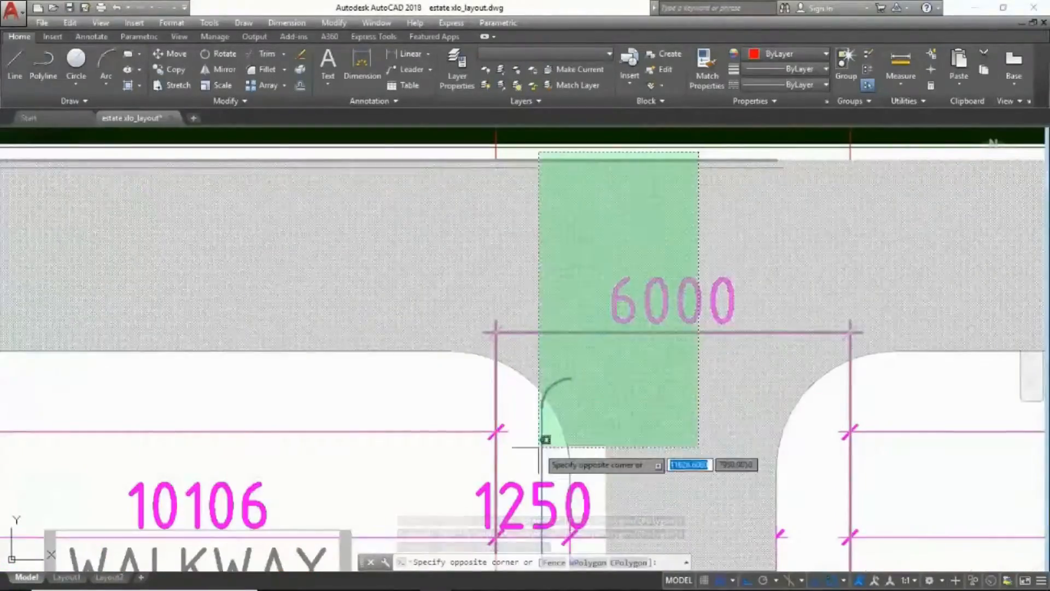
pyautogui.keyDown('shift'); pyautogui.click(508, 383); pyautogui.keyUp('shift')
pyautogui.keyDown('shift'); pyautogui.click(495, 332); pyautogui.keyUp('shift')
pyautogui.scroll(4, 487, 306)
pyautogui.write('s')
pyautogui.press('Return')
pyautogui.scroll(-5, 518, 258)
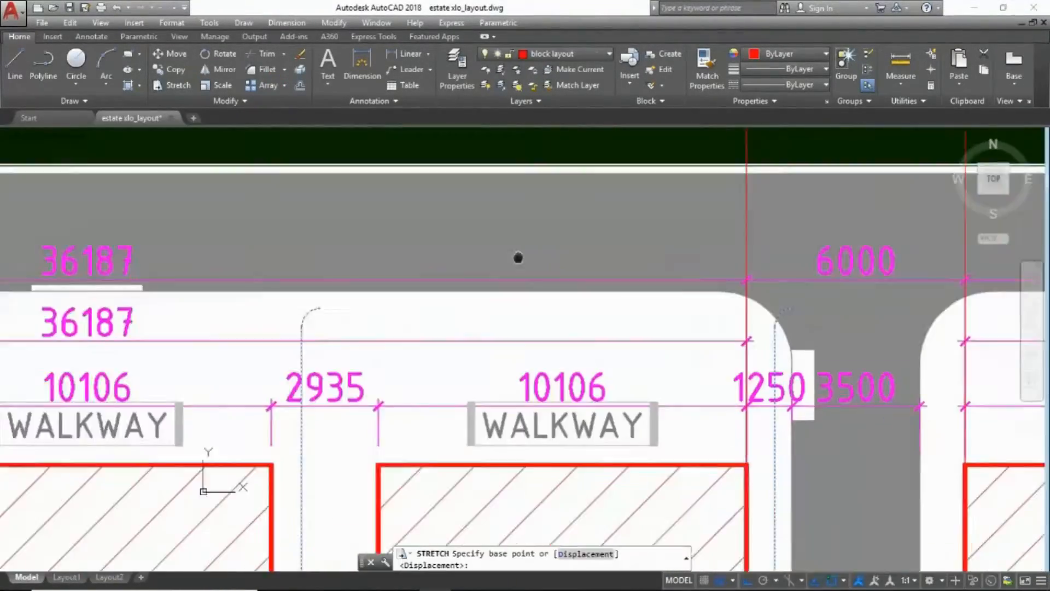
pyautogui.scroll(-4, 518, 257)
pyautogui.scroll(4, 314, 328)
pyautogui.scroll(5, 314, 474)
pyautogui.click(312, 474)
# - Stretch the lower ends of the three Elevation AA markers up level with the bottom edge of the first plot's houses
pyautogui.scroll(-10, 313, 474)
pyautogui.moveTo(396, 478)
pyautogui.mouseDown(button='middle')
pyautogui.moveTo(450, 323)
pyautogui.moveTo(483, 132)
pyautogui.mouseUp(button='middle')
pyautogui.scroll(5, 629, 373)
pyautogui.click(778, 328)
pyautogui.click(608, 437)
pyautogui.moveTo(306, 410); pyautogui.dragTo(566, 366, button='middle')
pyautogui.click(458, 363)
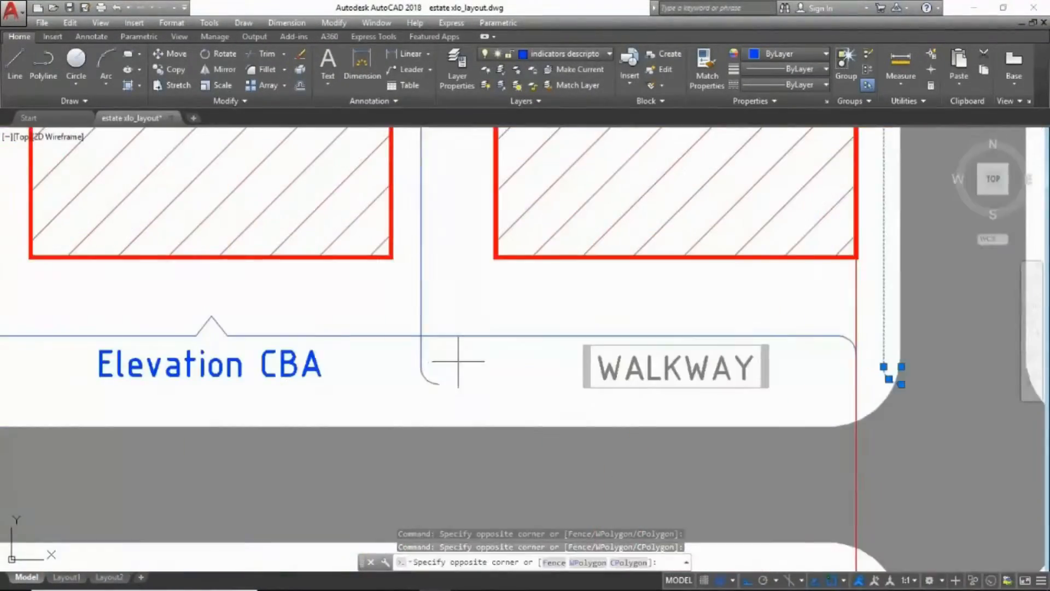
pyautogui.click(405, 405)
pyautogui.moveTo(405, 405); pyautogui.dragTo(787, 419, button='middle')
pyautogui.click(383, 369)
pyautogui.click(320, 413)
pyautogui.click(172, 86)
pyautogui.moveTo(388, 314); pyautogui.dragTo(433, 377, button='middle')
pyautogui.scroll(-5, 440, 267)
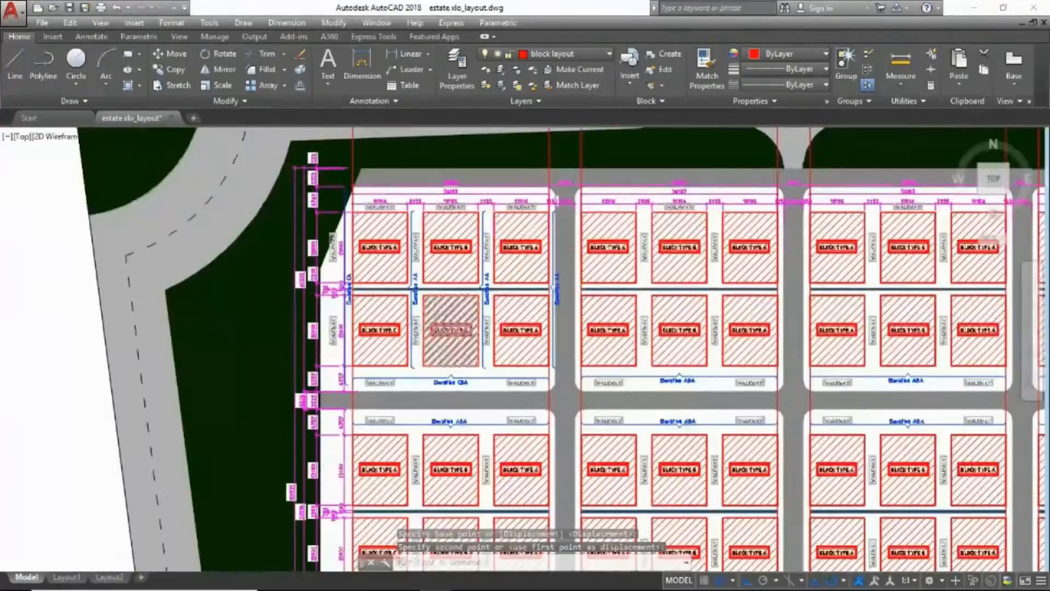
pyautogui.scroll(7, 337, 458)
pyautogui.press('Escape')
pyautogui.press('Escape')
pyautogui.press('Escape')
pyautogui.scroll(-6, 337, 458)
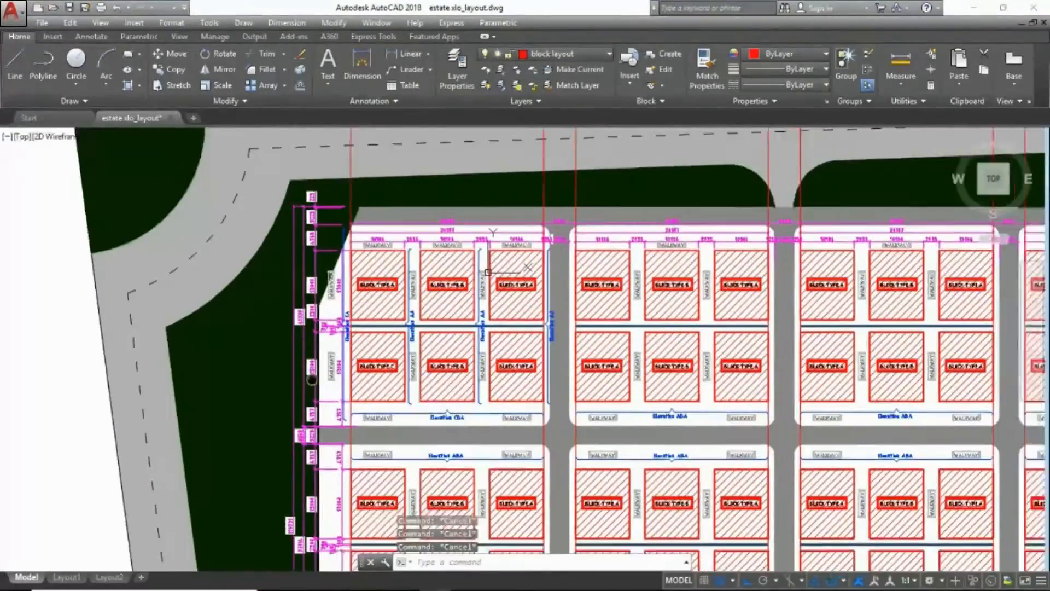
# - Select the lines, arrow notches and texts of the Elevation AA markers in the first plot's vertical walkways
pyautogui.scroll(2, 382, 324)
pyautogui.moveTo(381, 324)
pyautogui.mouseDown(button='middle')
pyautogui.moveTo(304, 335)
pyautogui.moveTo(322, 341)
pyautogui.mouseUp(button='middle')
pyautogui.scroll(4, 495, 340)
pyautogui.click(493, 331)
pyautogui.click(458, 301)
pyautogui.scroll(4, 468, 343)
pyautogui.moveTo(433, 340); pyautogui.dragTo(418, 313)
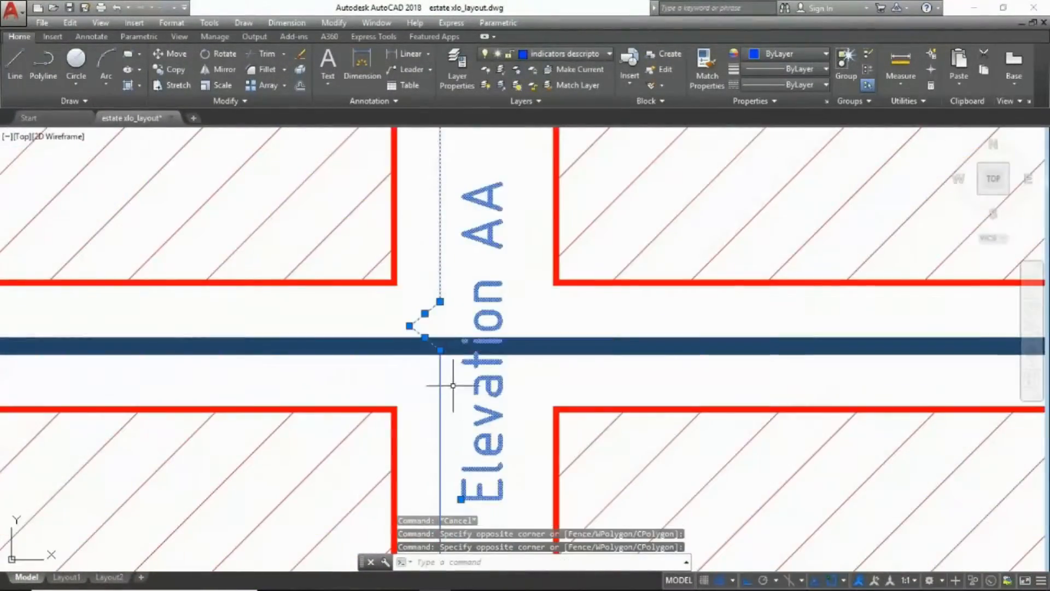
pyautogui.click(439, 386)
pyautogui.scroll(-4, 452, 387)
pyautogui.click(424, 391)
pyautogui.scroll(-2, 432, 398)
pyautogui.click(251, 398)
pyautogui.scroll(3, 273, 262)
pyautogui.scroll(3, 308, 269)
pyautogui.click(262, 304)
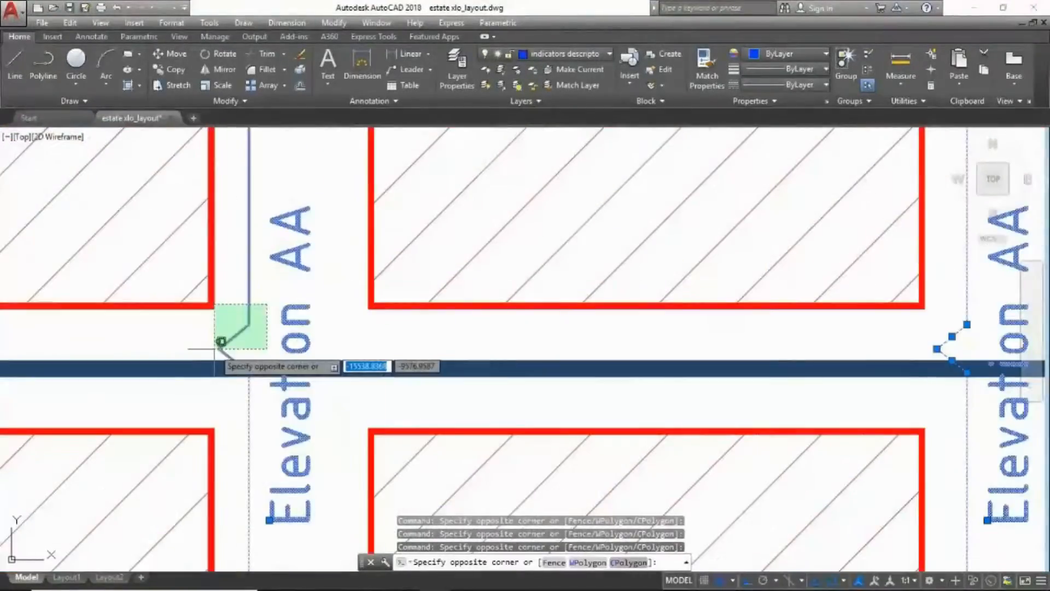
pyautogui.scroll(-8, 223, 340)
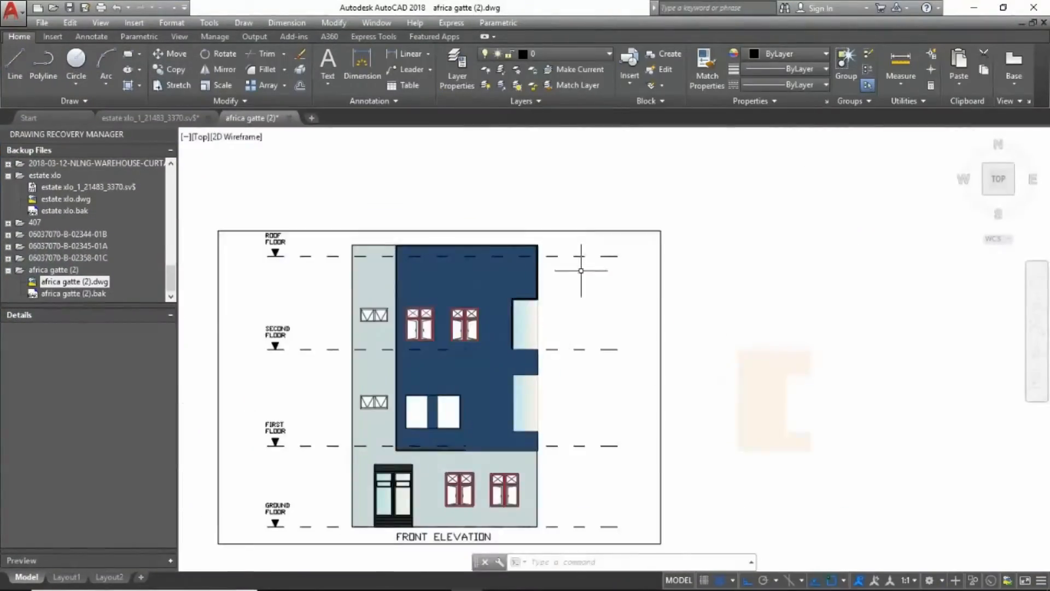
pyautogui.scroll(2, 469, 426)
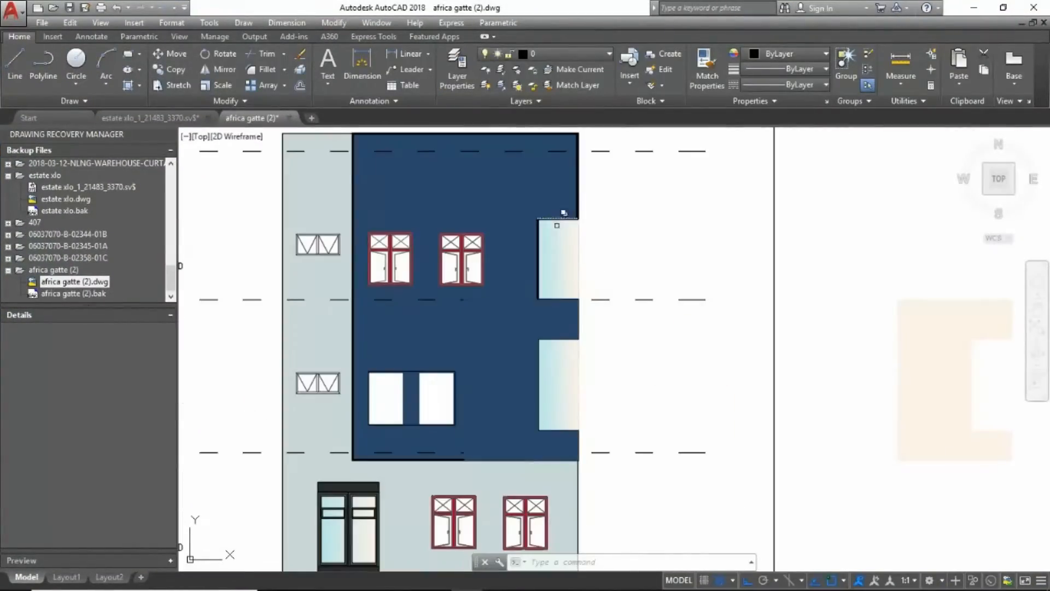
pyautogui.click(598, 334)
pyautogui.click(567, 320)
pyautogui.press('Escape')
pyautogui.press('Escape')
pyautogui.scroll(6, 574, 302)
pyautogui.scroll(-4, 638, 220)
pyautogui.scroll(-3, 597, 188)
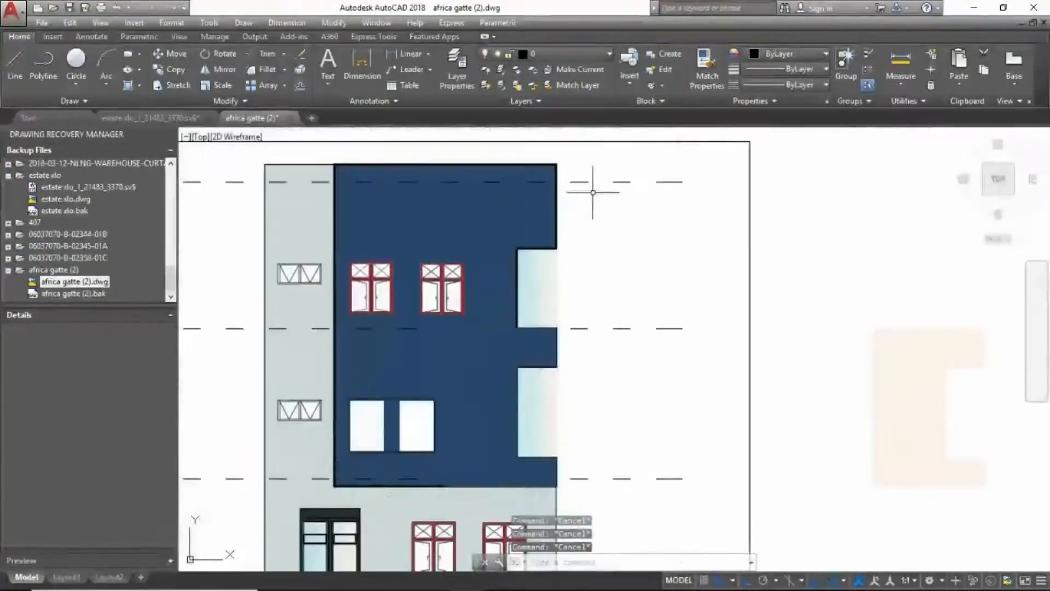
pyautogui.scroll(2, 510, 362)
pyautogui.scroll(2, 479, 290)
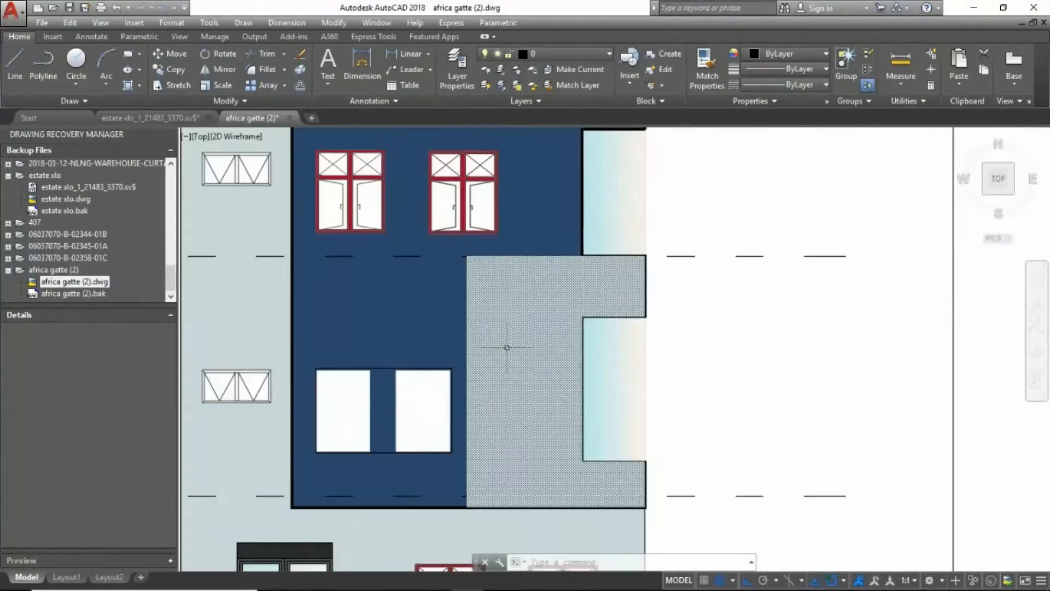
# - Stretch the left edge of the front elevation's first-floor balcony wall hatch further right, away from the window openings
pyautogui.scroll(-2, 508, 351)
pyautogui.click(506, 368)
pyautogui.scroll(2, 508, 370)
pyautogui.click(465, 368)
pyautogui.click(512, 368)
pyautogui.press('Escape')
# - Erase the outline around the two first-floor window openings
pyautogui.click(463, 334)
pyautogui.press('Escape')
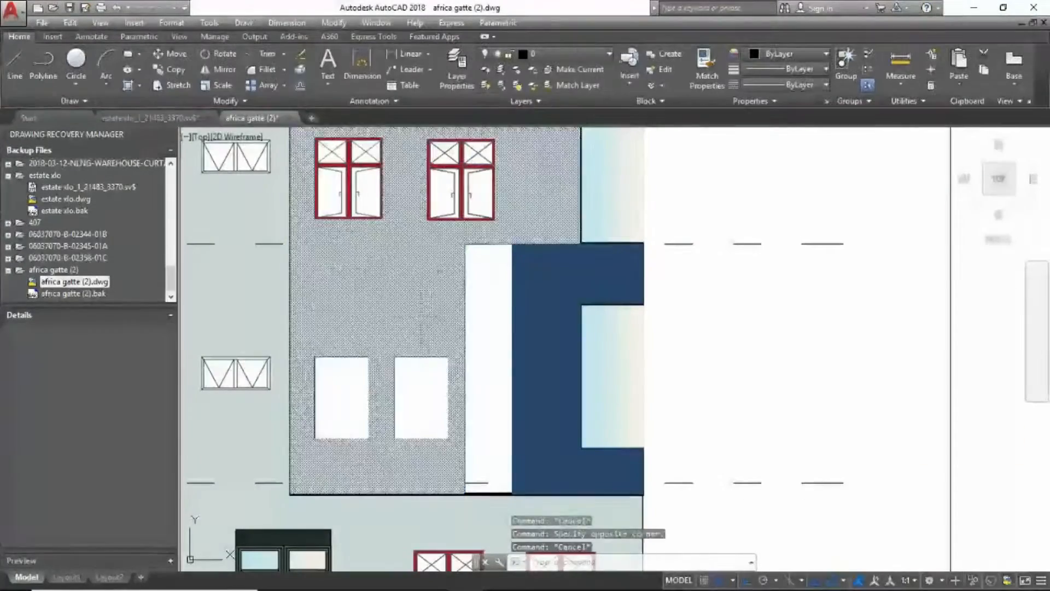
pyautogui.click(386, 355)
pyautogui.press('Delete')
# - Draw a rectangle over the first-floor wall from its lower-left corner up to the second-floor line at the balcony hatch edge
pyautogui.scroll(-2, 517, 356)
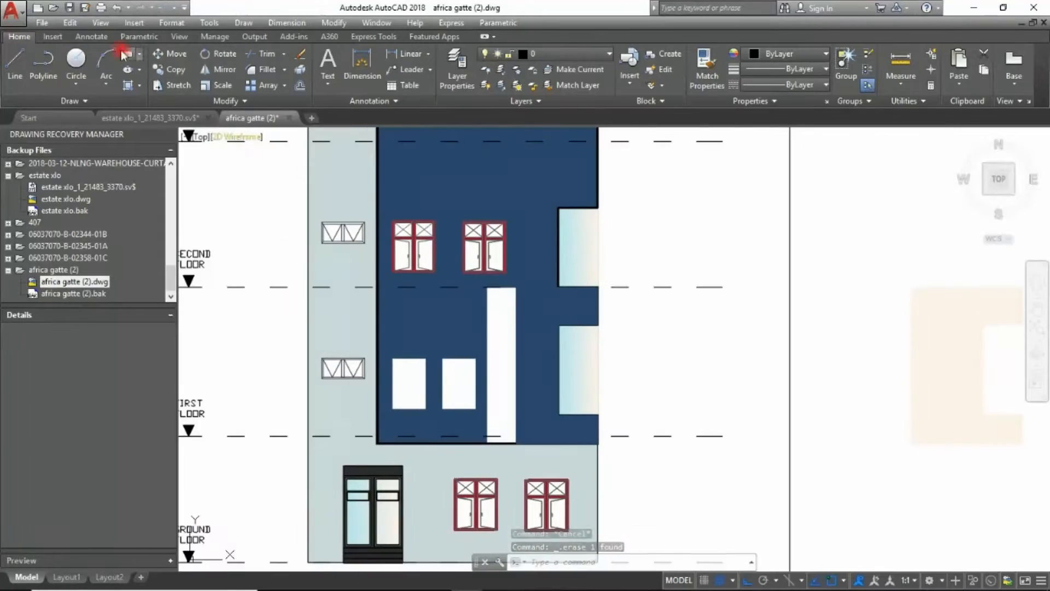
pyautogui.click(128, 54)
pyautogui.scroll(2, 524, 291)
pyautogui.moveTo(421, 408); pyautogui.dragTo(415, 361, button='middle')
pyautogui.click(282, 485)
pyautogui.click(501, 235)
pyautogui.click(501, 268)
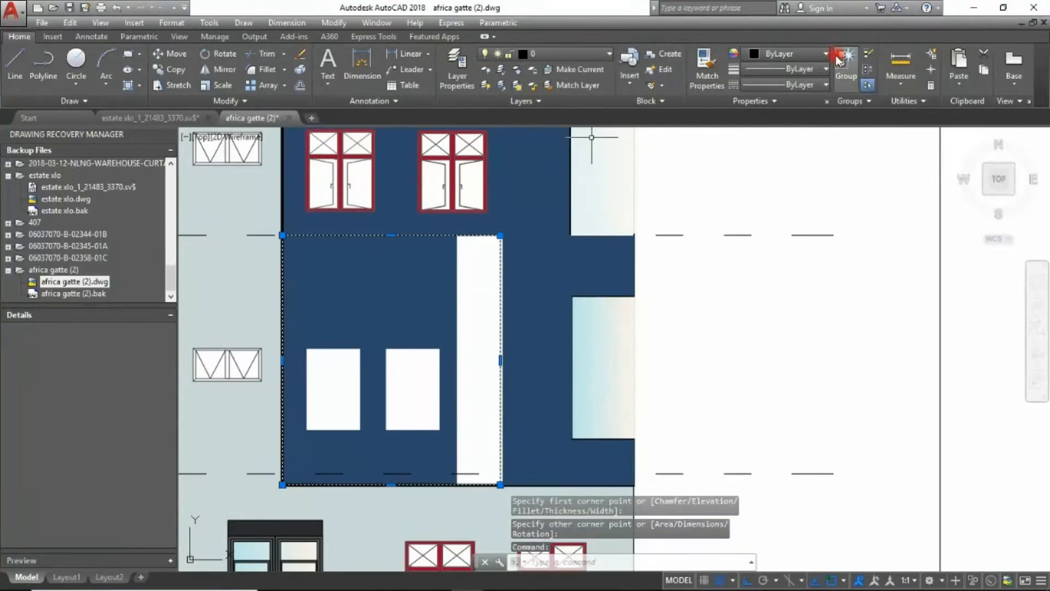
# - Try to trim the blue wall hatch against the first-floor rectangle, and undo the trims
pyautogui.click(267, 53)
pyautogui.click(419, 342)
pyautogui.press('Escape')
pyautogui.click(451, 327)
pyautogui.click(406, 372)
pyautogui.click(500, 247)
pyautogui.click(267, 54)
pyautogui.click(444, 344)
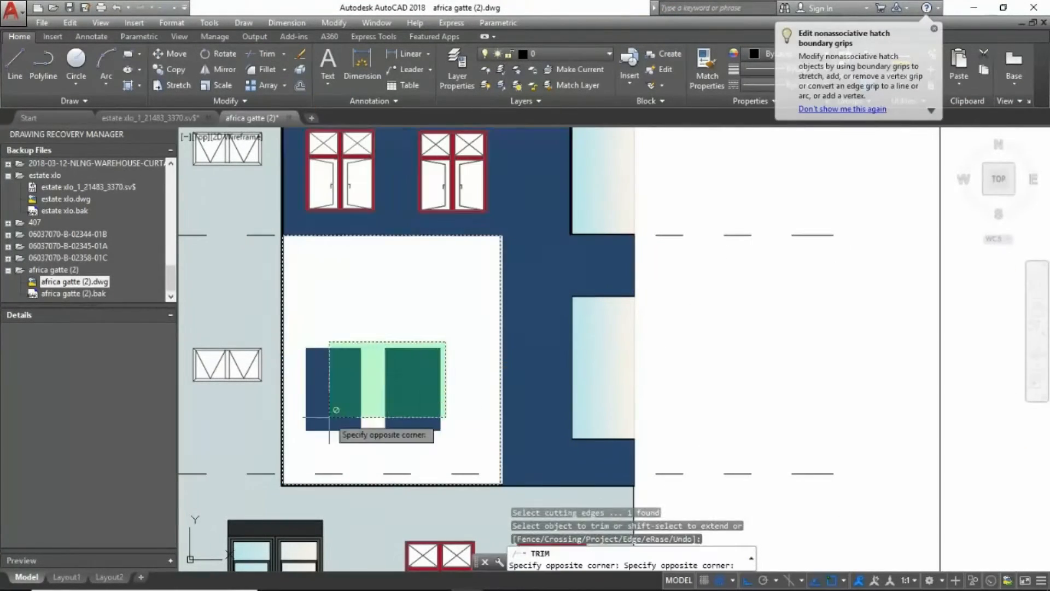
pyautogui.click(330, 417)
pyautogui.press('Escape')
pyautogui.press('Escape')
pyautogui.hotkey('ctrl', 'z')
pyautogui.hotkey('ctrl', 'z')
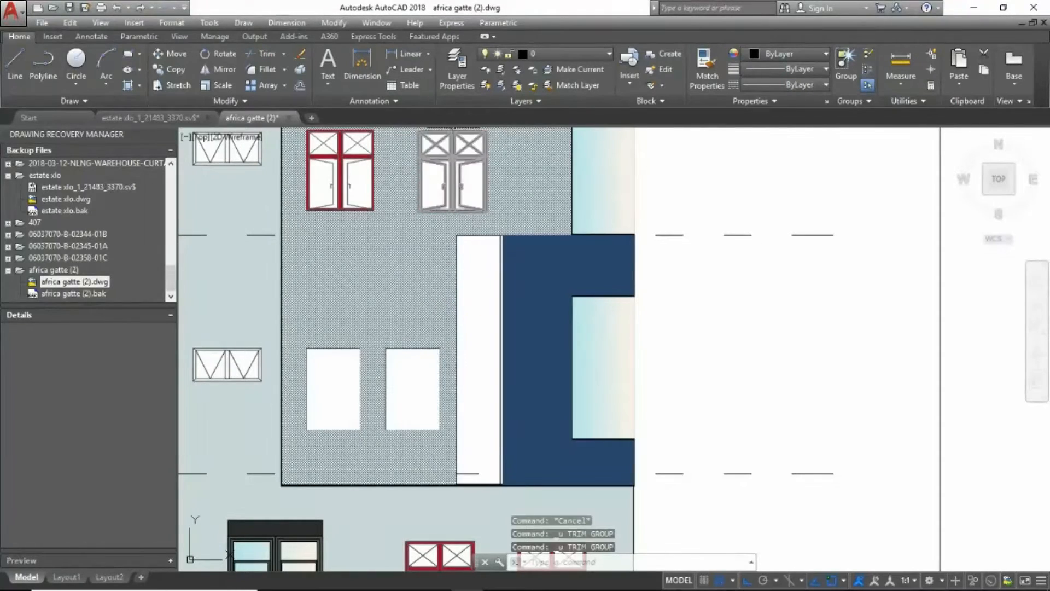
# - Trim away the blue wall hatch inside the first-floor rectangle, using the rectangle as the cutting edge
pyautogui.click(263, 53)
pyautogui.press('Escape')
pyautogui.click(499, 252)
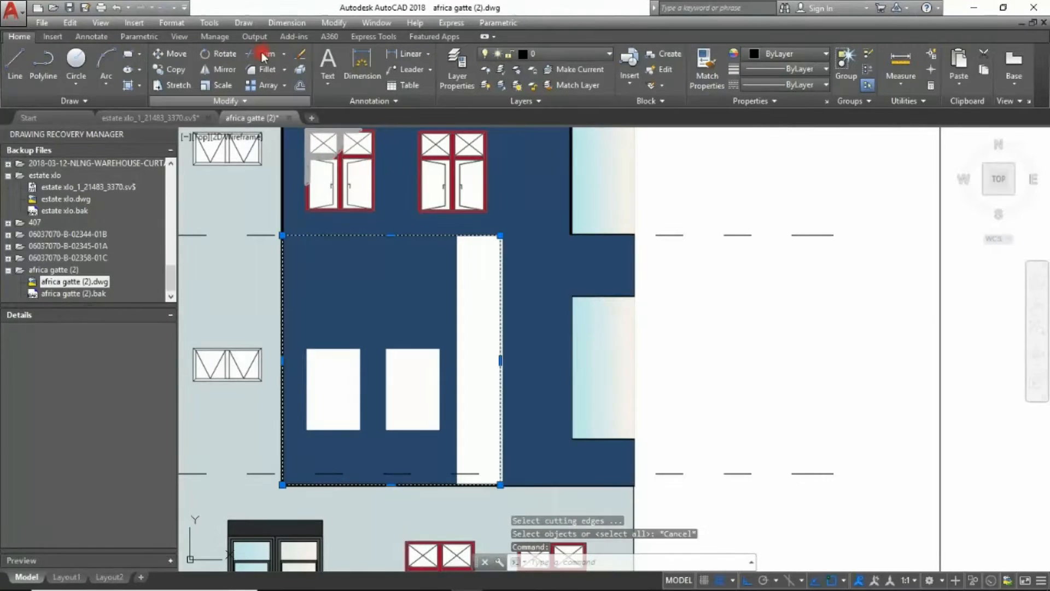
pyautogui.click(259, 52)
pyautogui.click(468, 274)
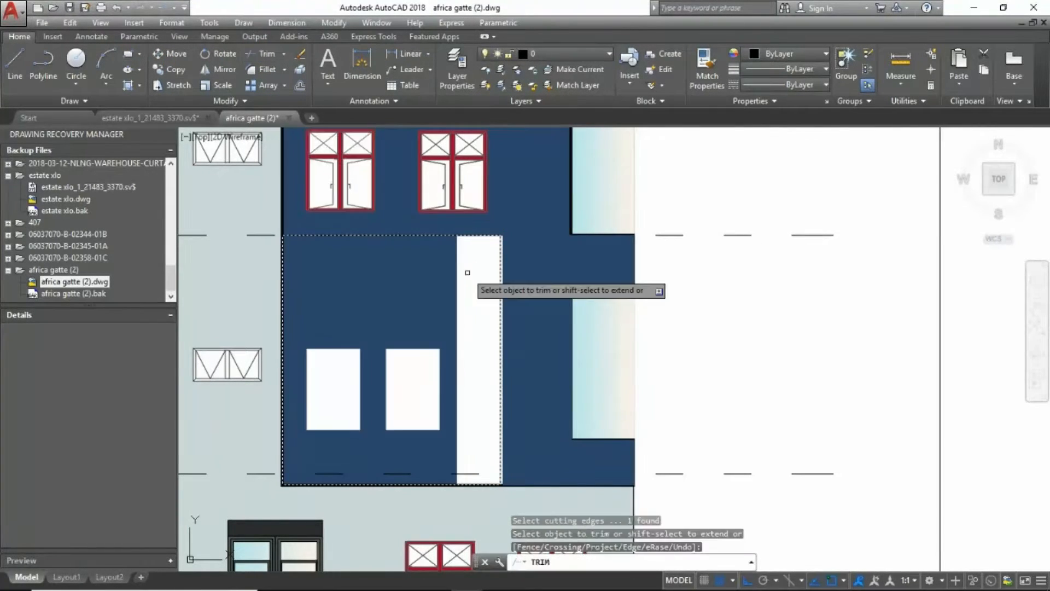
pyautogui.press('Escape')
# - Stretch the right edge of the first-floor rectangle to meet the edge of the balcony wall hatch
pyautogui.scroll(-4, 438, 336)
pyautogui.scroll(4, 449, 335)
pyautogui.click(453, 350)
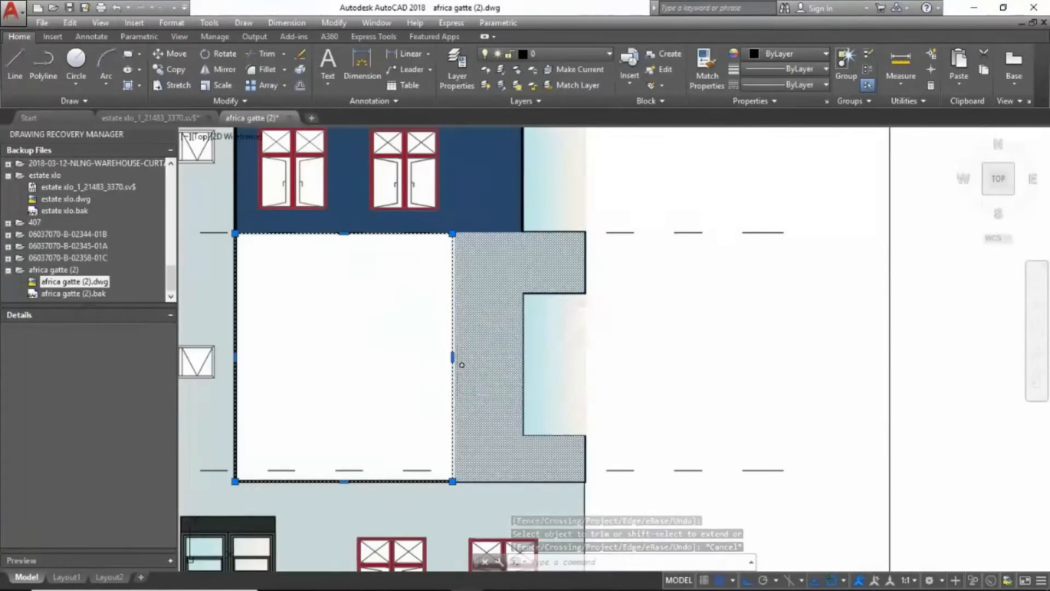
pyautogui.scroll(5, 454, 358)
pyautogui.click(444, 358)
pyautogui.click(454, 354)
pyautogui.press('Escape')
# - Copy the two second-floor windows, using the left window's upper-left corner as the base point
pyautogui.click(468, 273)
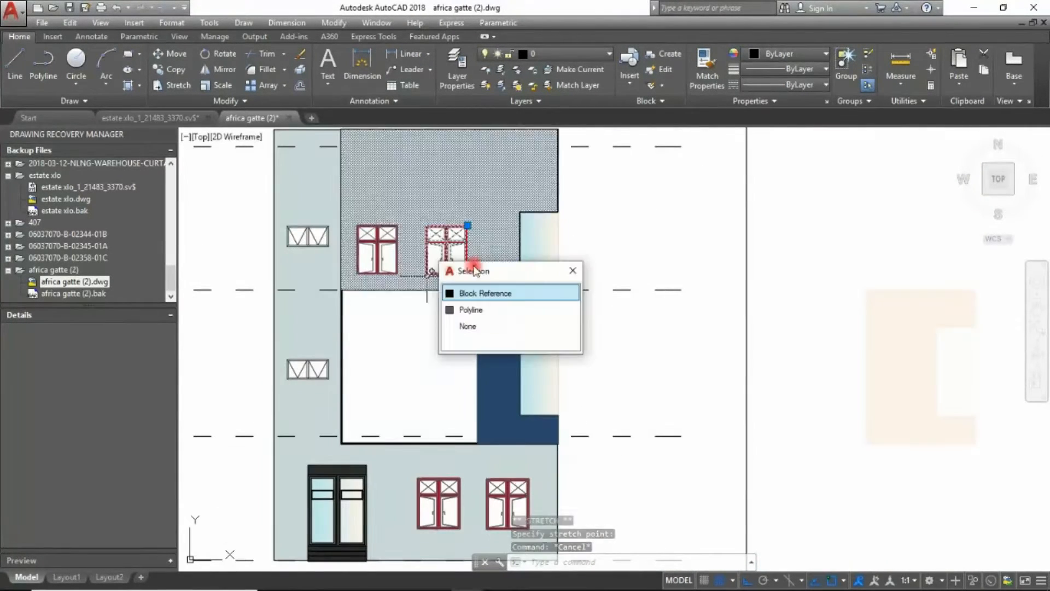
pyautogui.click(445, 293)
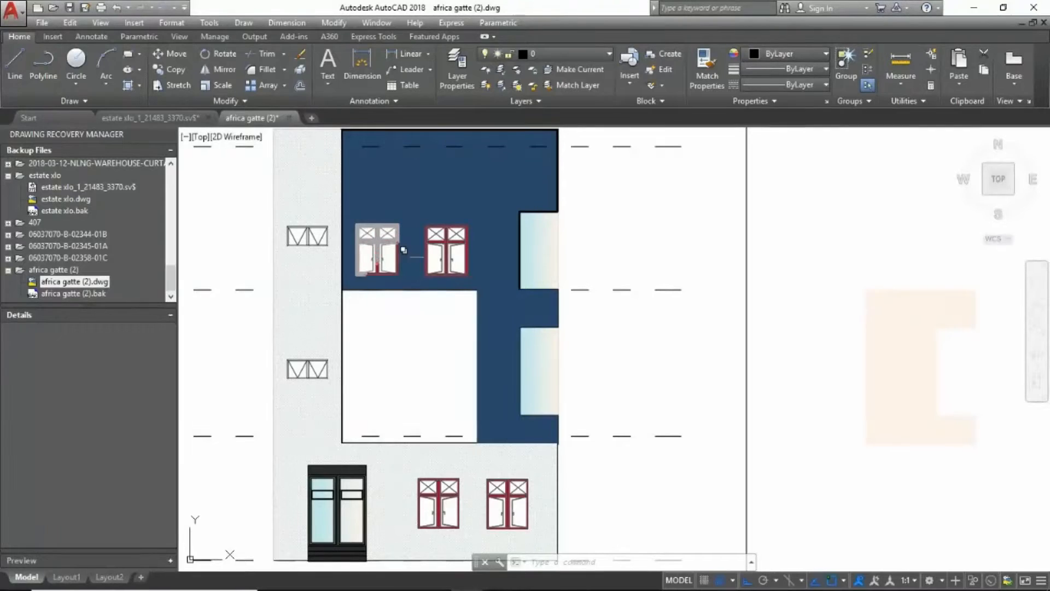
pyautogui.scroll(-8, 457, 214)
pyautogui.click(443, 192)
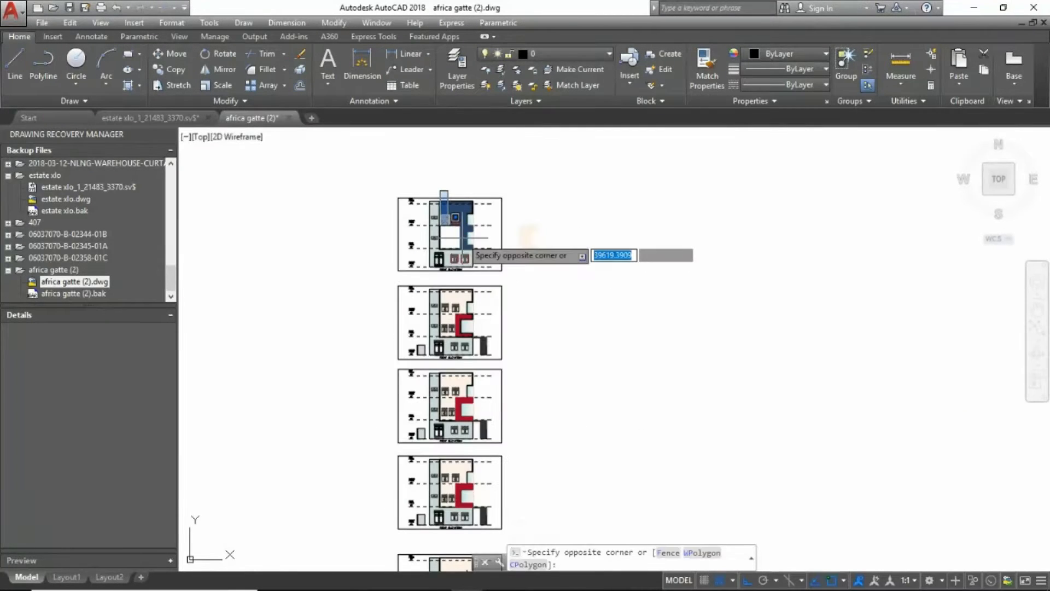
pyautogui.click(462, 232)
pyautogui.scroll(10, 459, 209)
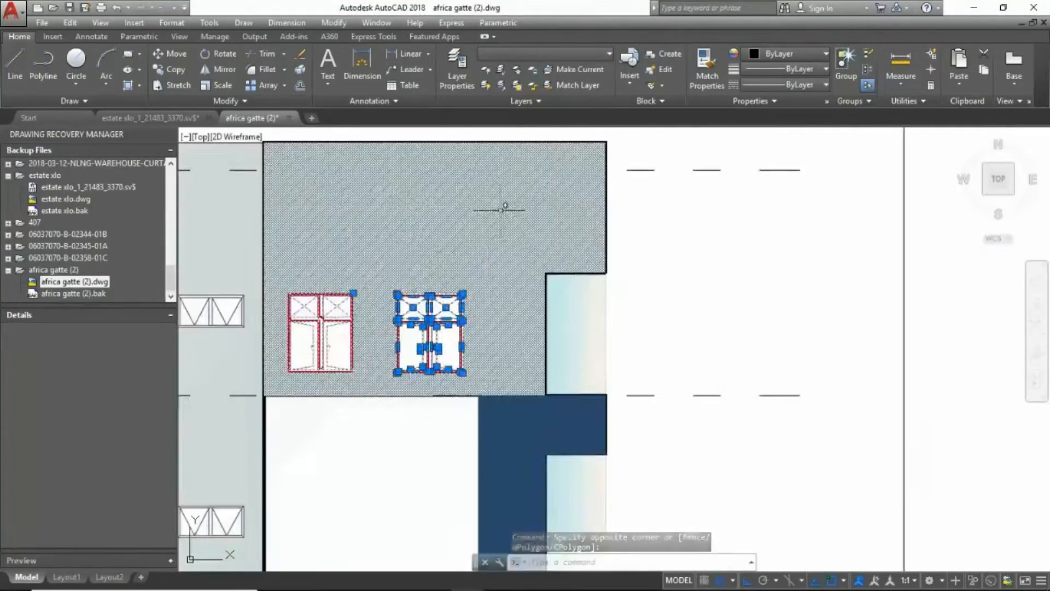
pyautogui.scroll(-6, 500, 209)
pyautogui.write('co')
pyautogui.press('Return')
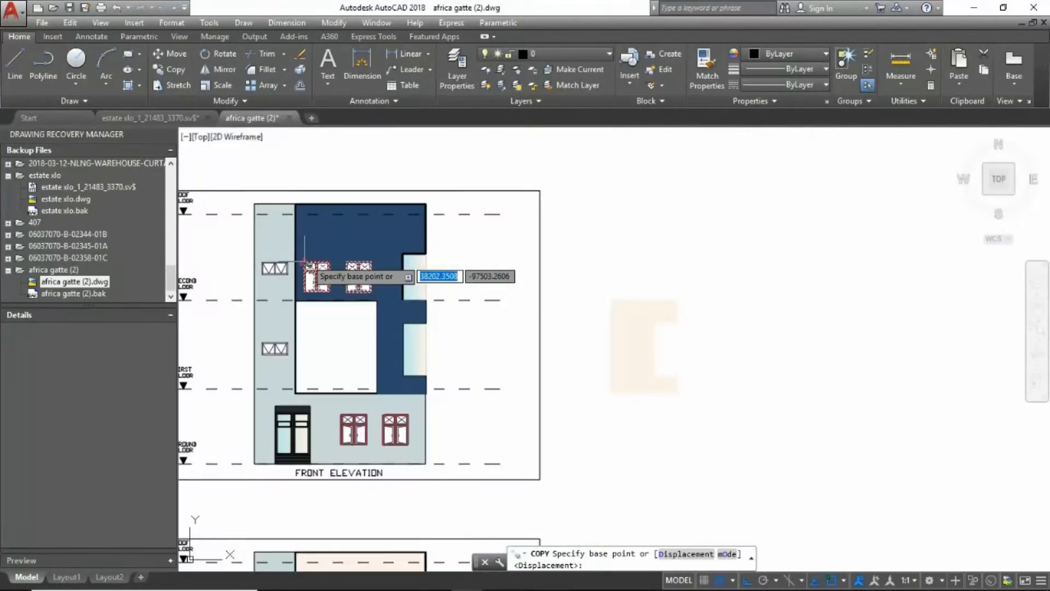
pyautogui.scroll(2, 305, 264)
pyautogui.click(305, 261)
pyautogui.scroll(5, 404, 342)
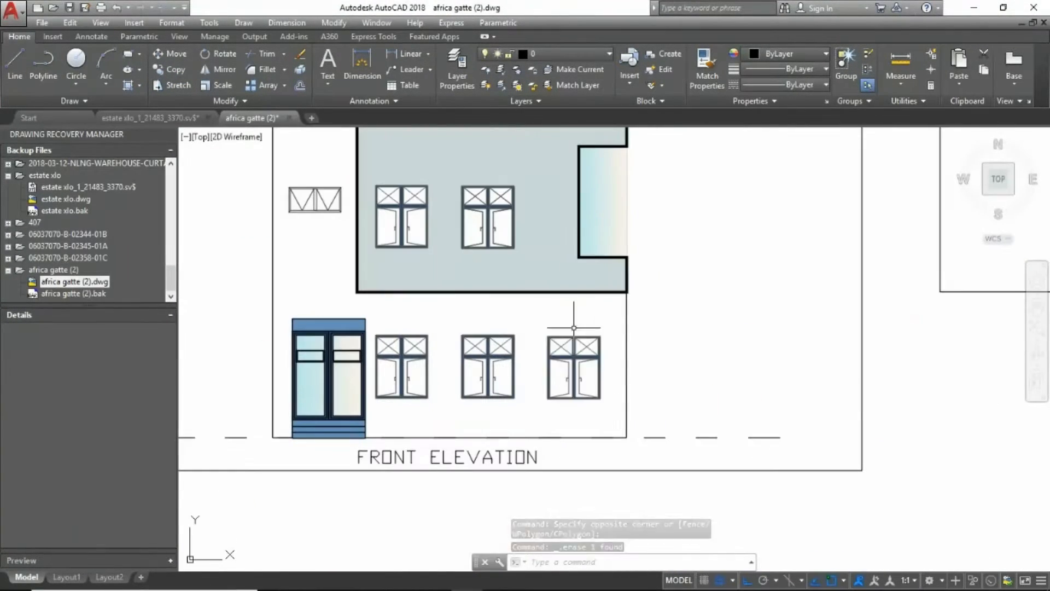
pyautogui.scroll(-4, 572, 334)
pyautogui.scroll(4, 602, 241)
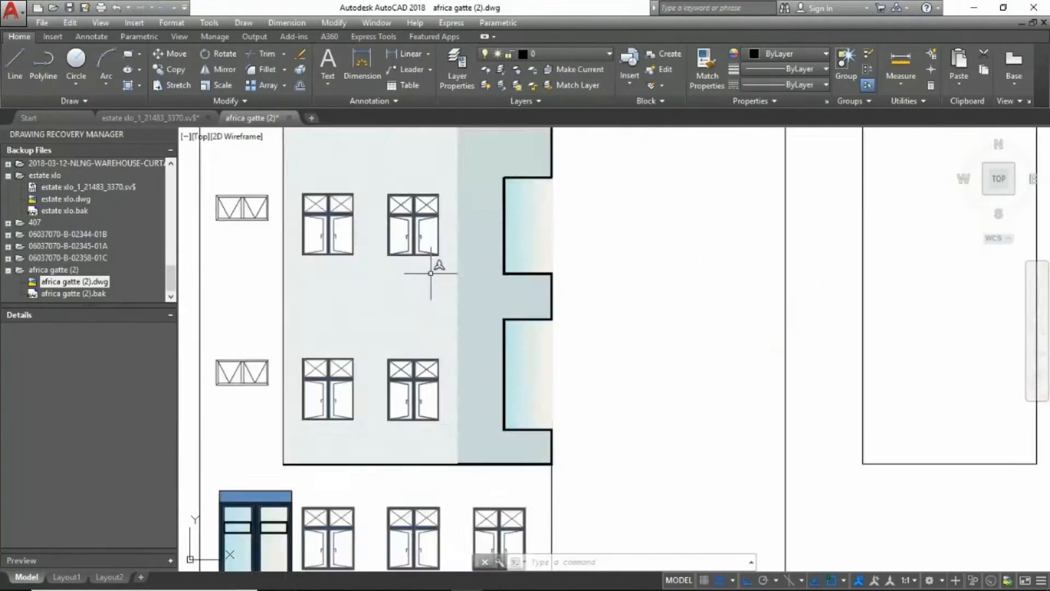
pyautogui.scroll(-8, 408, 339)
pyautogui.scroll(4, 402, 402)
pyautogui.press('Escape')
pyautogui.press('Escape')
pyautogui.press('Escape')
pyautogui.moveTo(405, 389); pyautogui.dragTo(405, 394, button='middle')
pyautogui.write('INSERT')
pyautogui.scroll(2, 406, 395)
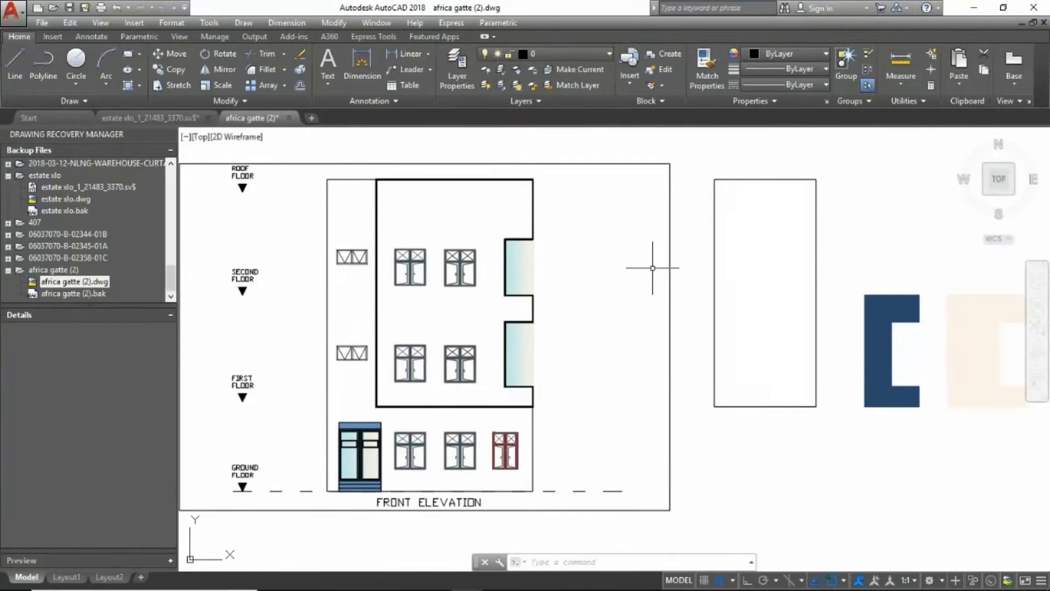
# - Draw a horizontal construction line along the top edge of the second-floor windows
pyautogui.scroll(8, 441, 246)
pyautogui.press('Escape')
pyautogui.press('Escape')
pyautogui.write('xl')
pyautogui.press('Return')
pyautogui.write('h')
pyautogui.press('Return')
pyautogui.click(335, 266)
pyautogui.press('Escape')
pyautogui.press('Escape')
# - Move the right second-floor window up so that its upper-right corner sits on the construction line
pyautogui.click(587, 321)
pyautogui.scroll(-4, 504, 245)
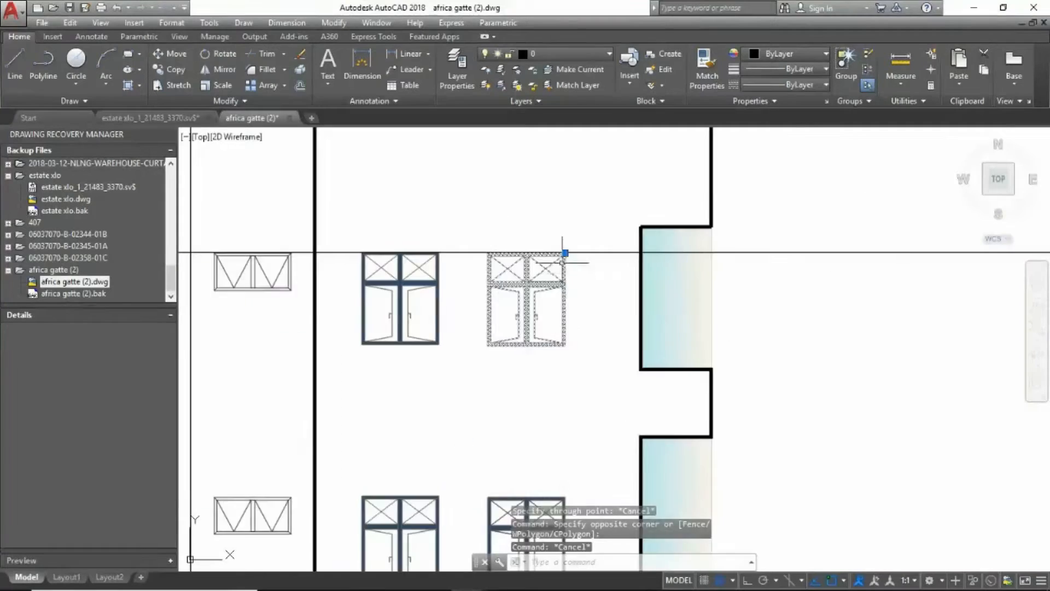
pyautogui.scroll(6, 564, 256)
pyautogui.click(563, 247)
pyautogui.click(563, 244)
pyautogui.press('Escape')
pyautogui.scroll(-6, 489, 236)
# - Erase the two large windows on the first floor
pyautogui.moveTo(420, 203); pyautogui.dragTo(500, 350)
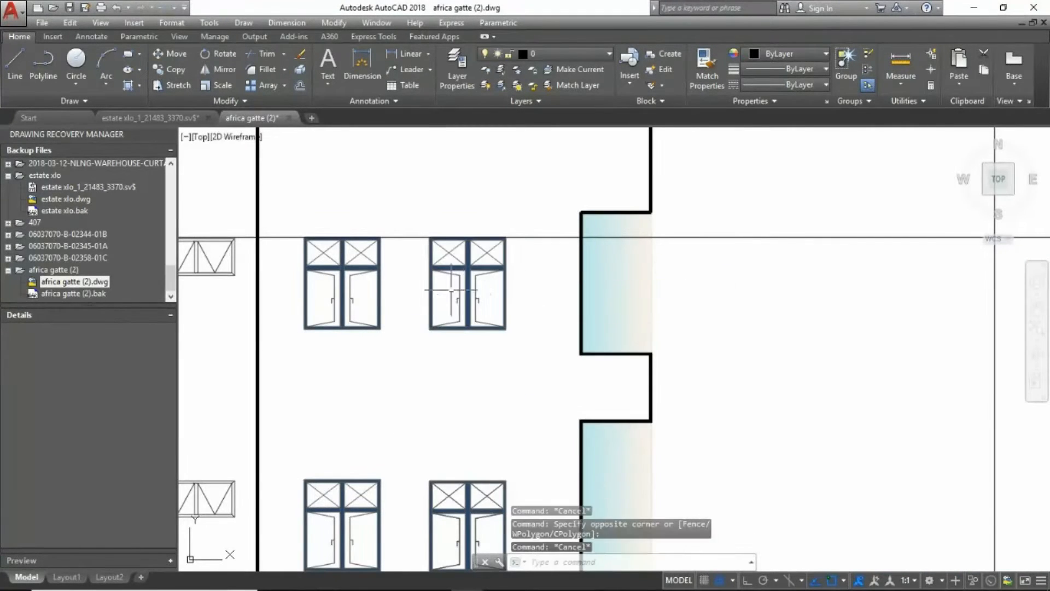
pyautogui.scroll(-3, 514, 355)
pyautogui.click(528, 313)
pyautogui.scroll(-2, 428, 361)
pyautogui.press('Delete')
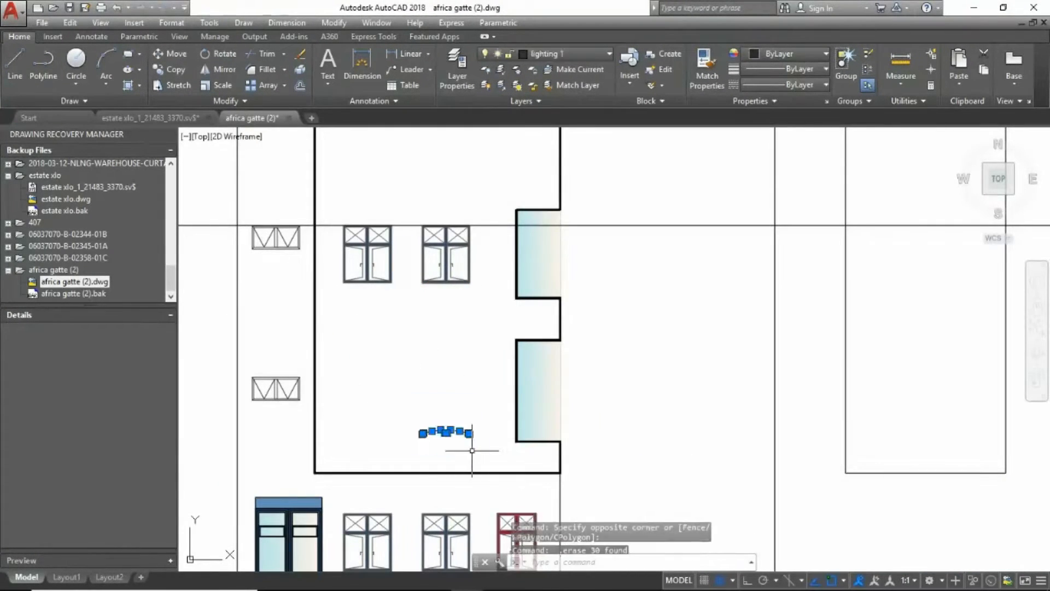
# - Move the right second-floor window horizontally to the right along the construction line
pyautogui.scroll(4, 492, 257)
pyautogui.write('m')
pyautogui.press('Return')
pyautogui.scroll(4, 522, 256)
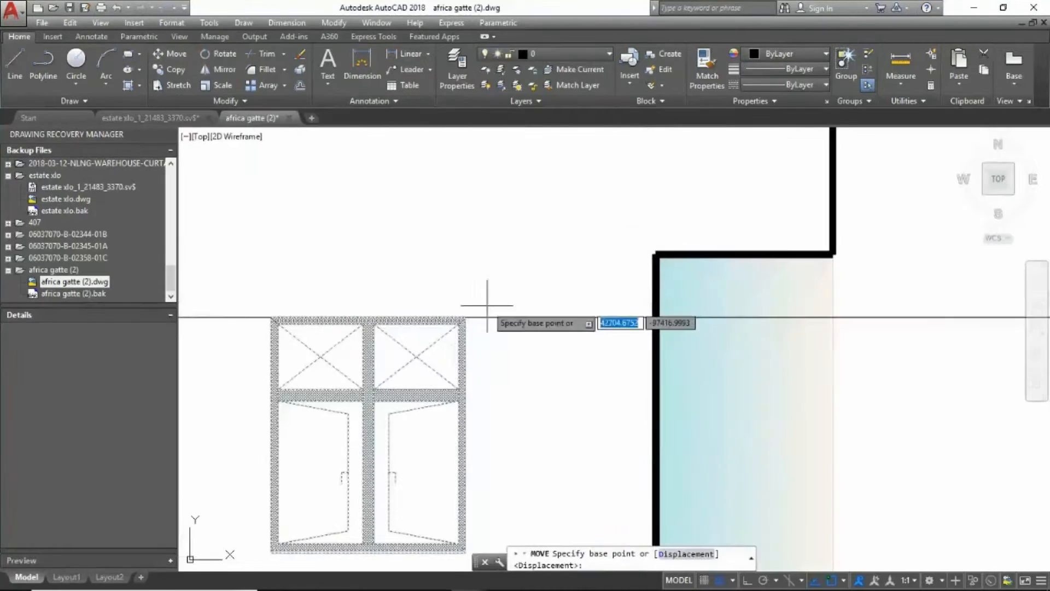
pyautogui.click(492, 305)
pyautogui.click(552, 305)
pyautogui.scroll(-4, 562, 304)
pyautogui.moveTo(565, 307); pyautogui.dragTo(509, 232, button='middle')
# - Shift the right second-floor window about 194 units to the left along the construction line
pyautogui.write('m')
pyautogui.press('Return')
pyautogui.scroll(5, 552, 240)
pyautogui.click(482, 305)
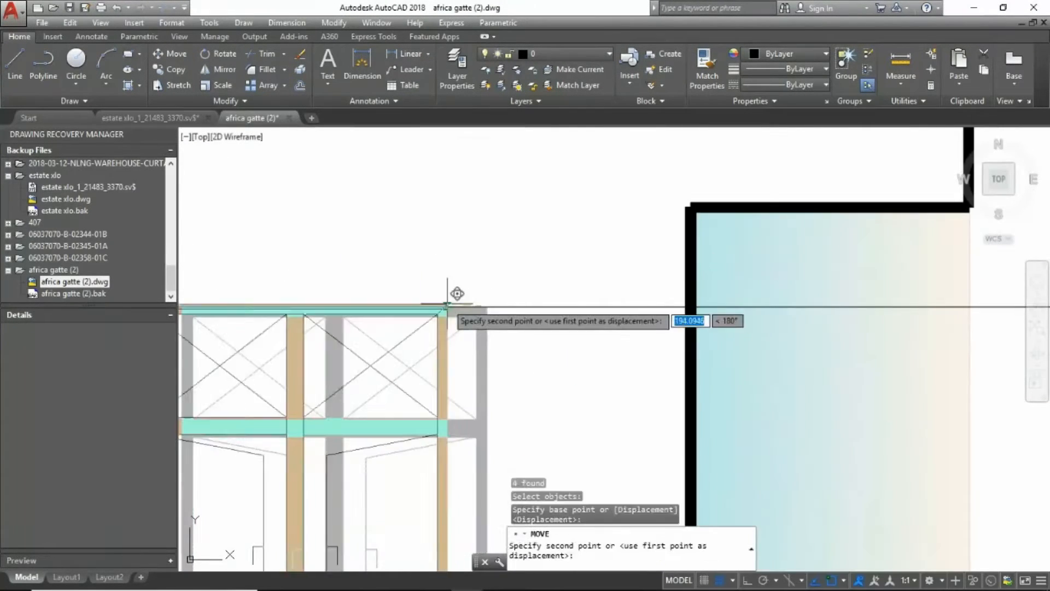
pyautogui.click(445, 304)
pyautogui.press('Escape')
pyautogui.press('Escape')
pyautogui.scroll(-7, 574, 290)
pyautogui.scroll(-2, 485, 289)
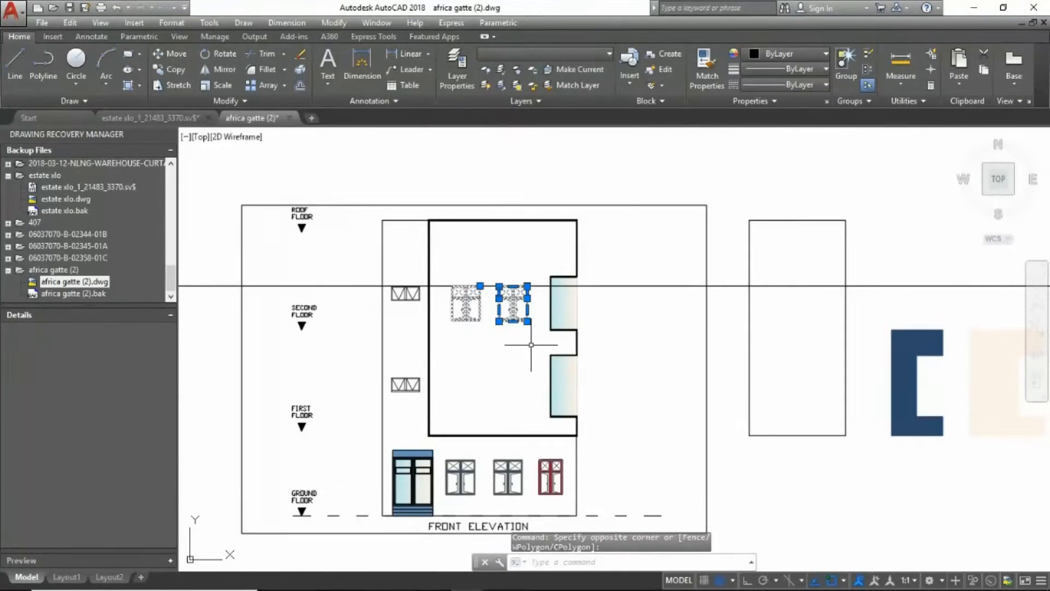
pyautogui.click(184, 59)
pyautogui.press('Escape')
pyautogui.click(438, 265)
pyautogui.click(548, 341)
pyautogui.click(176, 70)
pyautogui.scroll(6, 431, 308)
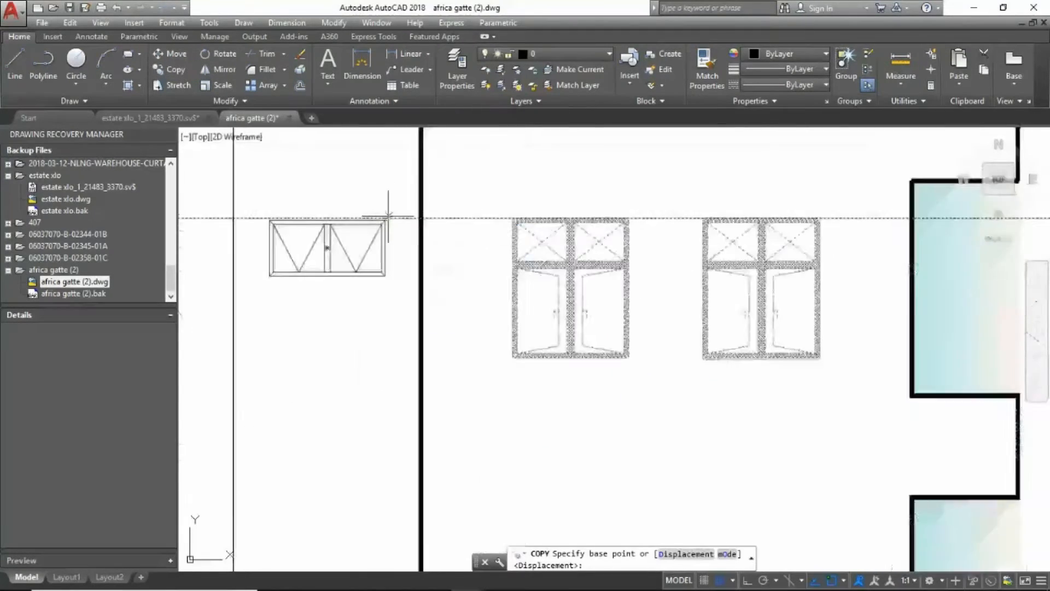
pyautogui.moveTo(387, 218); pyautogui.dragTo(424, 236, button='middle')
pyautogui.press('Escape')
# - Move the two large second-floor windows and the construction line level with the top edge of the small window
pyautogui.click(888, 225)
pyautogui.click(535, 421)
pyautogui.write('m')
pyautogui.press('Return')
pyautogui.scroll(7, 426, 239)
pyautogui.click(410, 219)
pyautogui.click(410, 230)
pyautogui.scroll(-7, 419, 202)
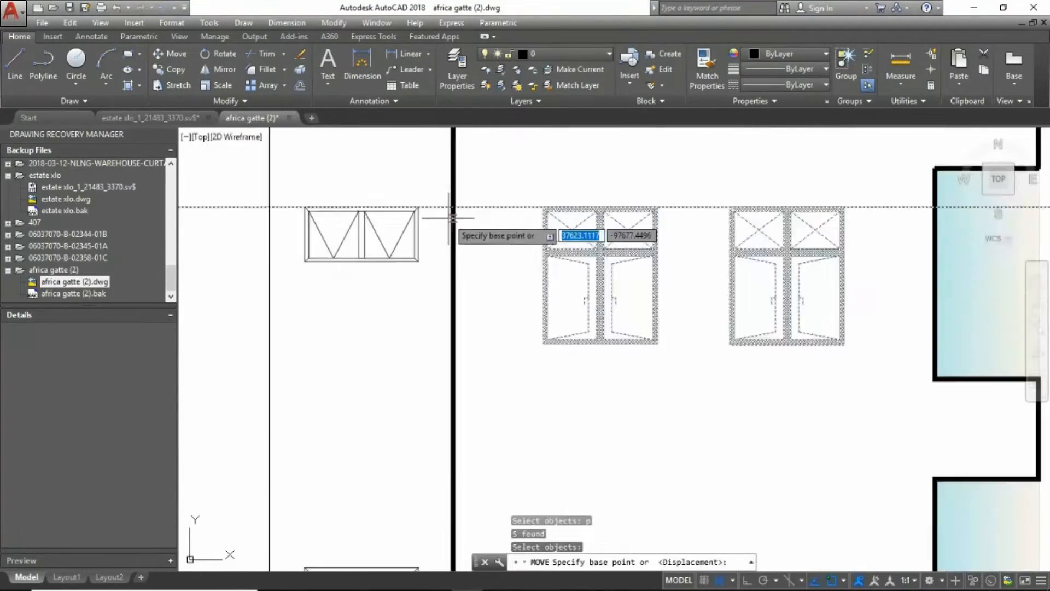
# - Copy the two large second-floor windows and construction line down to the first-floor small window's top edge, and erase both construction lines
pyautogui.scroll(-7, 471, 217)
pyautogui.click(408, 199)
pyautogui.click(762, 415)
pyautogui.click(177, 71)
pyautogui.scroll(7, 306, 218)
pyautogui.click(305, 218)
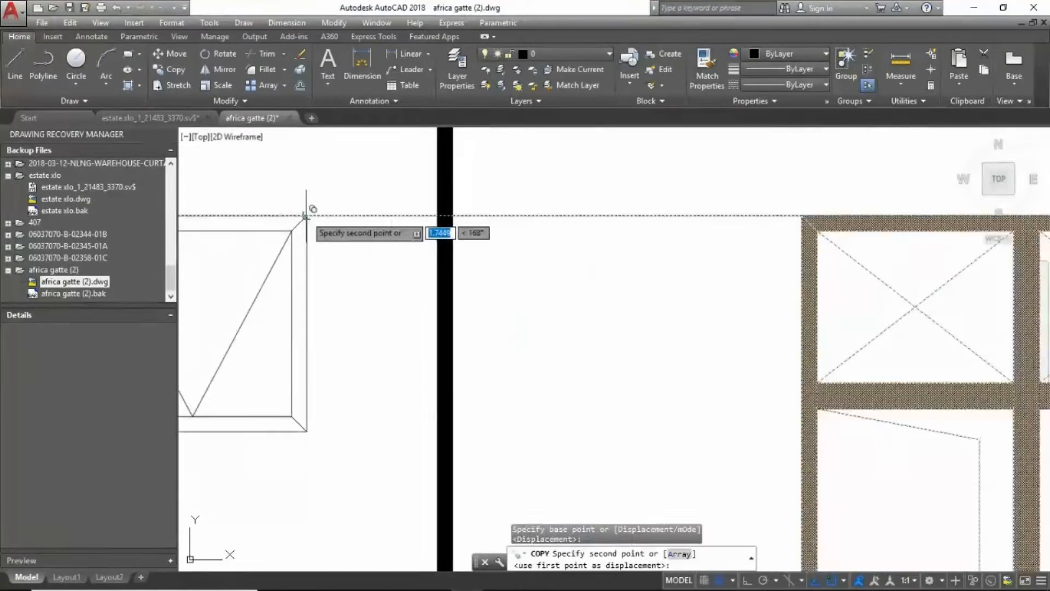
pyautogui.scroll(-8, 306, 218)
pyautogui.scroll(4, 387, 355)
pyautogui.click(386, 352)
pyautogui.press('Escape')
pyautogui.scroll(-6, 576, 259)
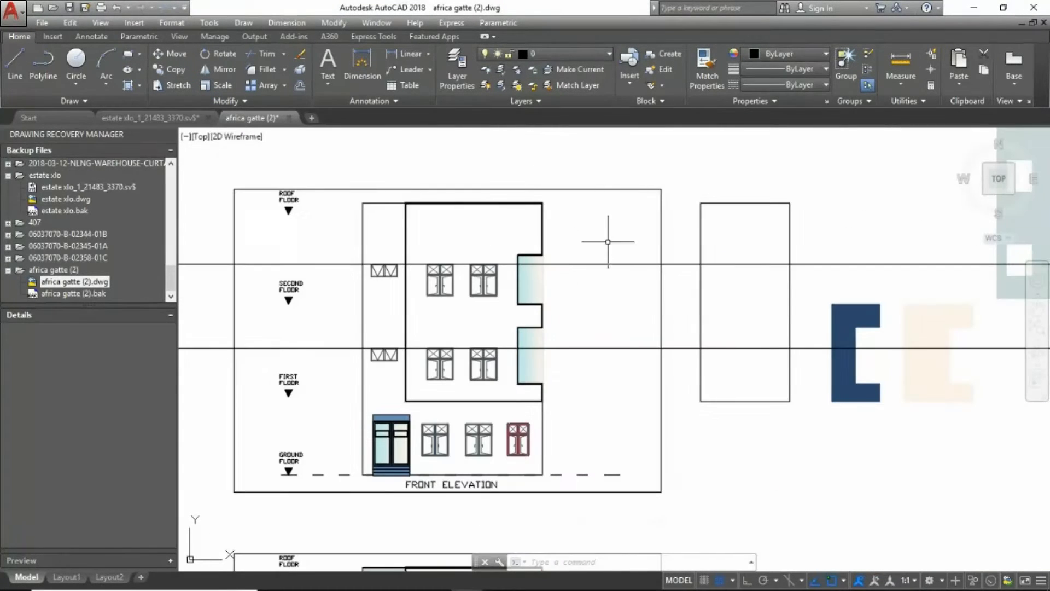
pyautogui.scroll(2, 547, 393)
pyautogui.scroll(-2, 462, 325)
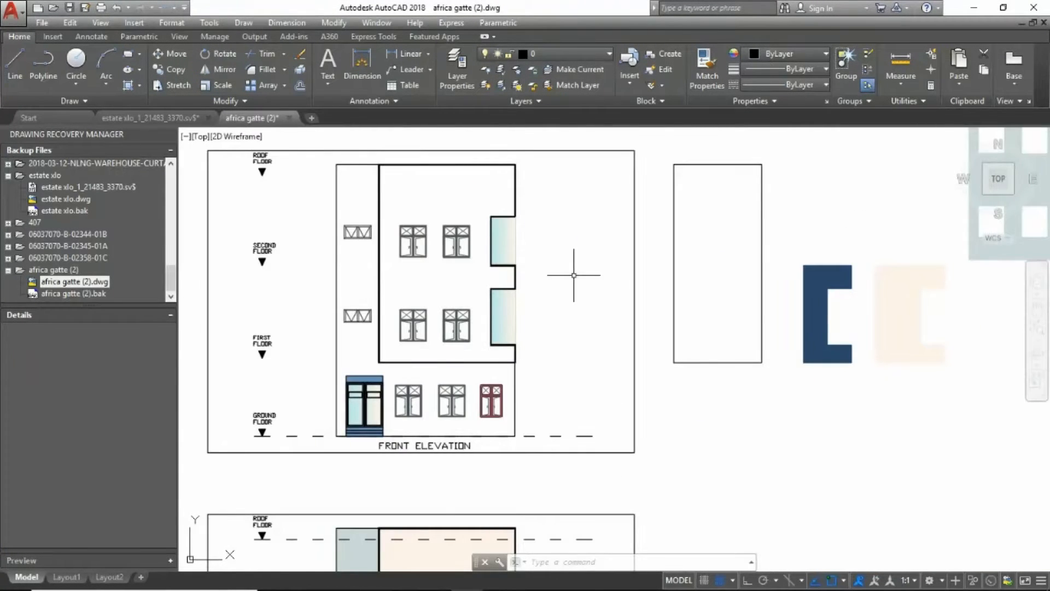
# - Fill the frame and centre mullion of the small second-floor window with a SOLID hatch
pyautogui.scroll(-2, 547, 290)
pyautogui.scroll(10, 328, 224)
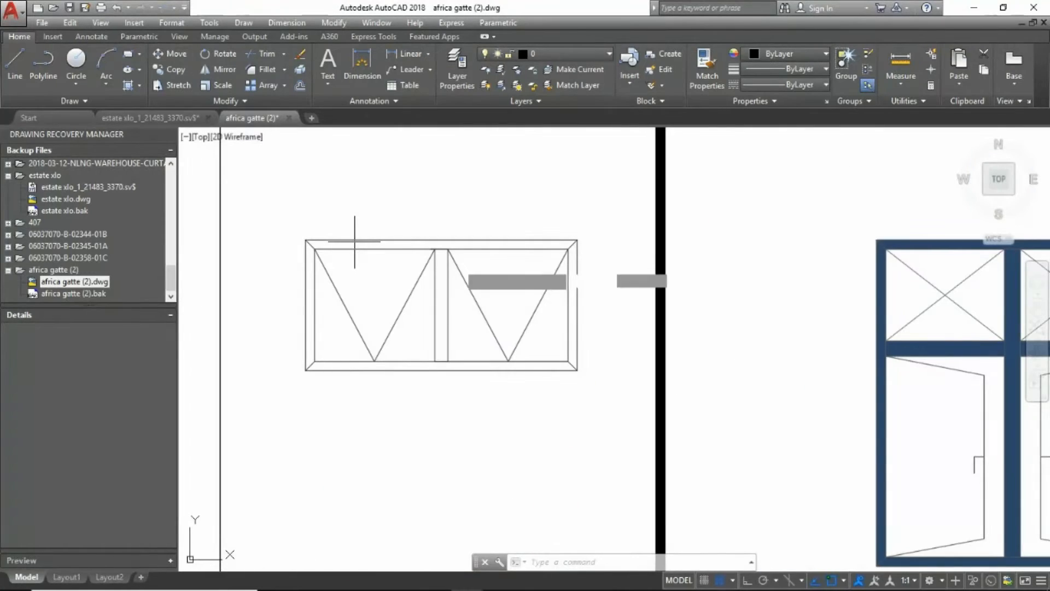
pyautogui.click(355, 243)
pyautogui.click(441, 268)
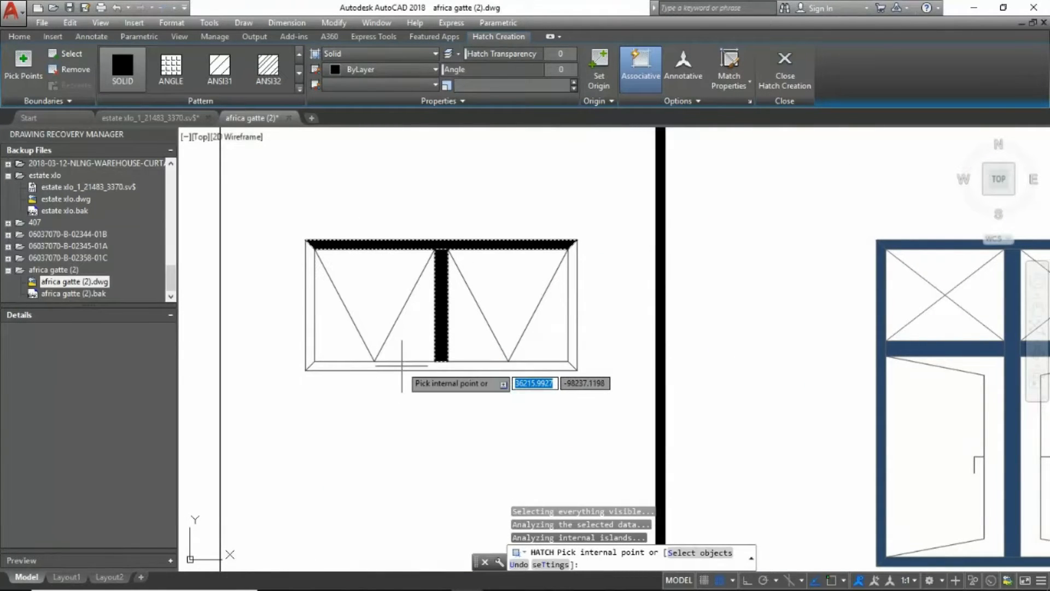
pyautogui.click(573, 287)
pyautogui.press('Escape')
pyautogui.press('Escape')
pyautogui.scroll(-5, 575, 308)
pyautogui.moveTo(575, 308); pyautogui.dragTo(407, 310, button='middle')
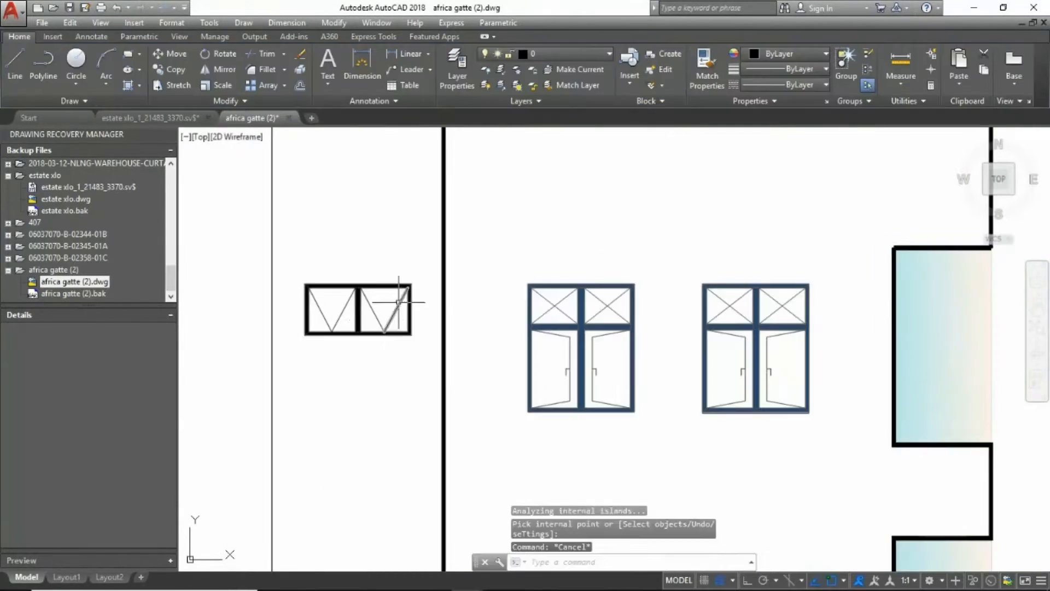
pyautogui.press('Escape')
# - Assign the small second-floor window's frame hatch to the window hatch layer
pyautogui.scroll(5, 353, 301)
pyautogui.click(368, 289)
pyautogui.click(637, 469)
pyautogui.scroll(-1, 662, 433)
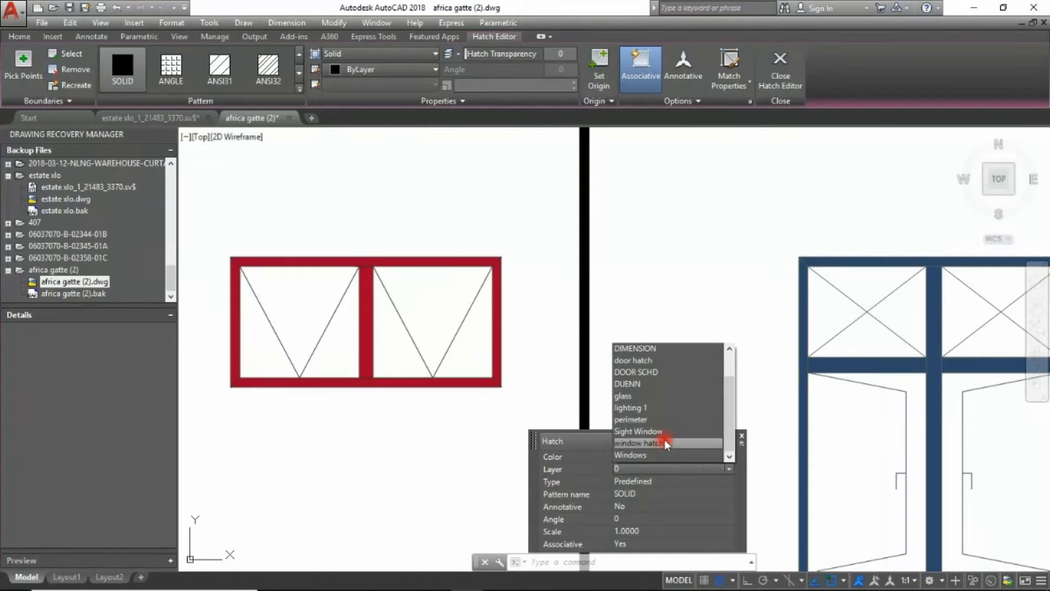
pyautogui.click(659, 444)
pyautogui.press('Escape')
pyautogui.scroll(-6, 473, 356)
pyautogui.moveTo(525, 442); pyautogui.dragTo(452, 346, button='middle')
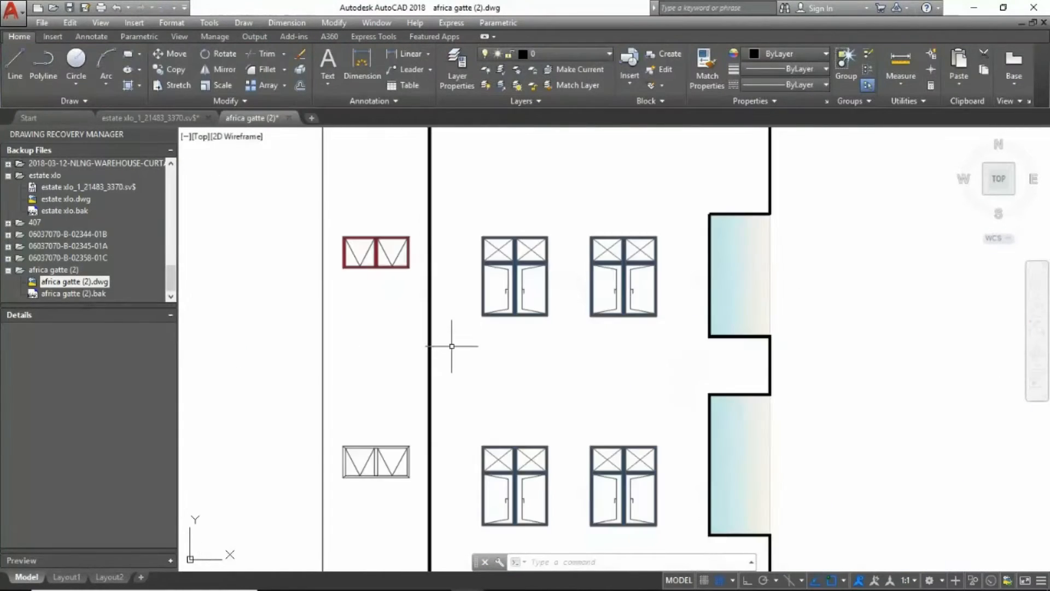
# - Define the hatched small second-floor window as a block named "window pro", with a picked base point
pyautogui.scroll(4, 383, 253)
pyautogui.press('space')
pyautogui.press('Escape')
pyautogui.write('b')
pyautogui.press('space')
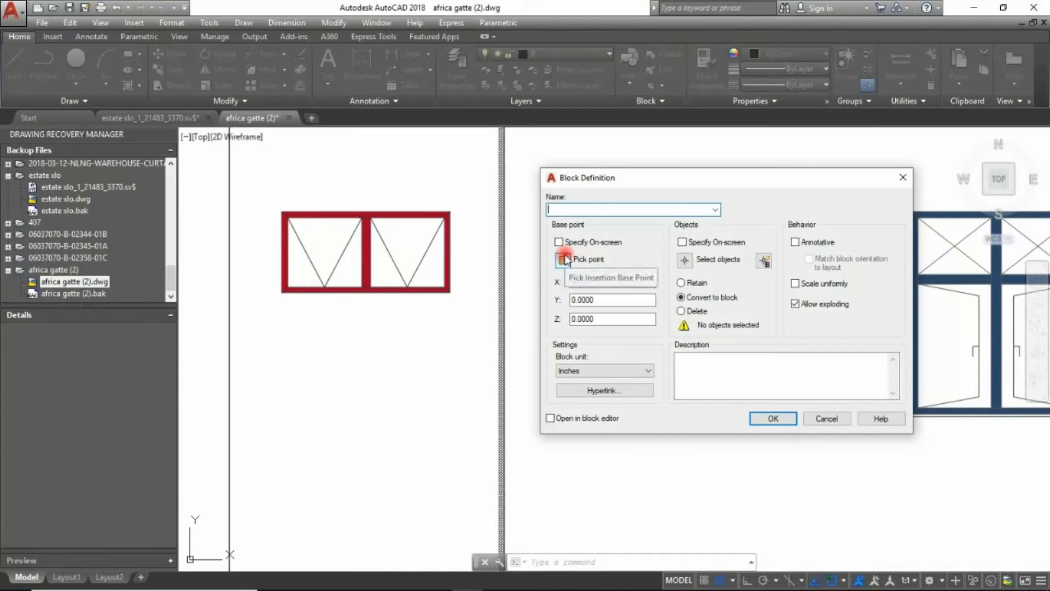
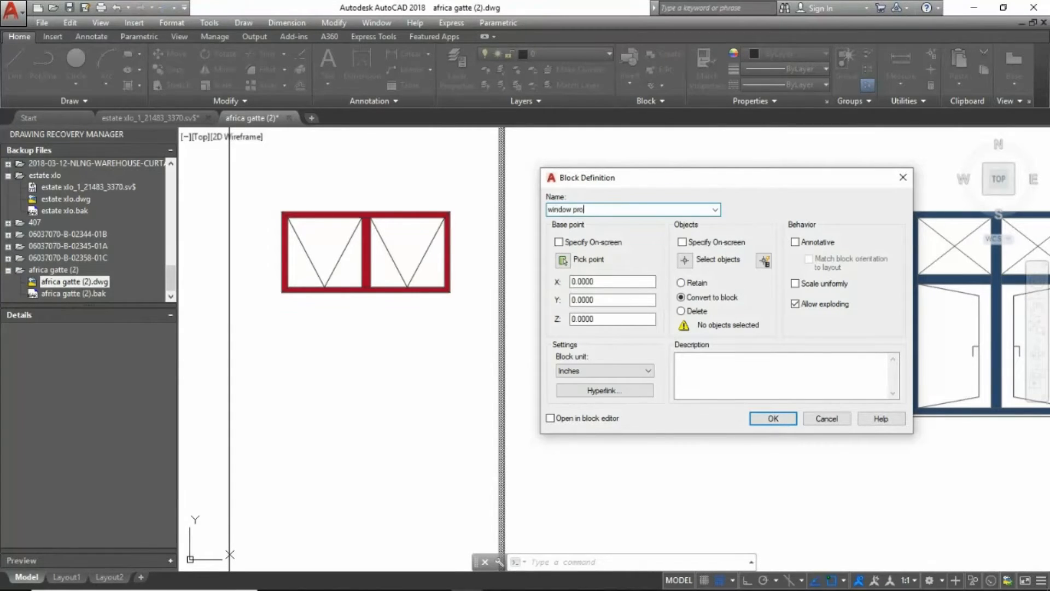
pyautogui.click(562, 259)
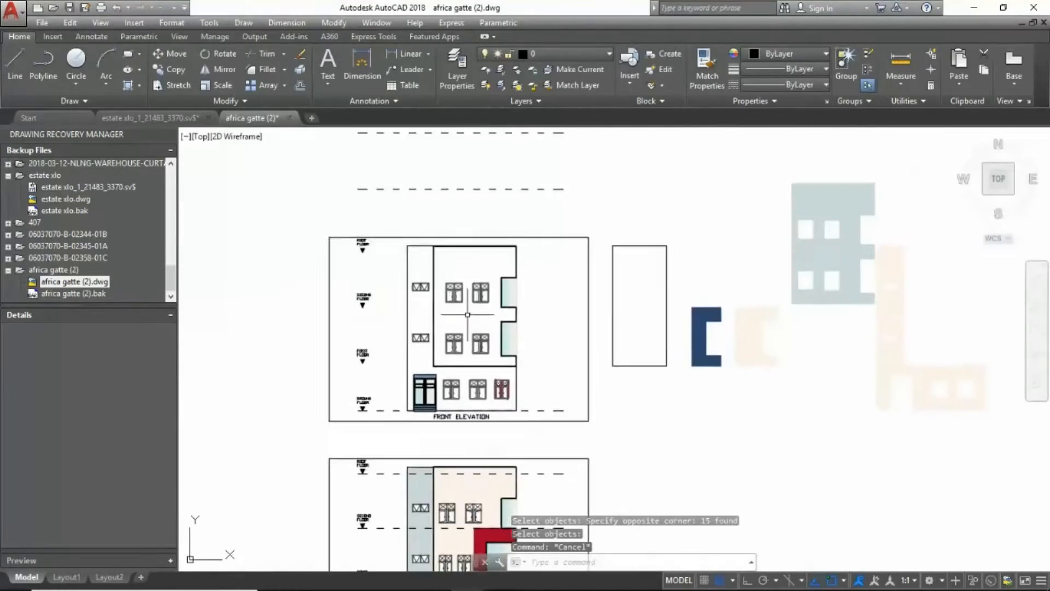
# - Draw a vertical construction line through the right edge of the small windows
pyautogui.scroll(2, 358, 220)
pyautogui.scroll(-5, 390, 224)
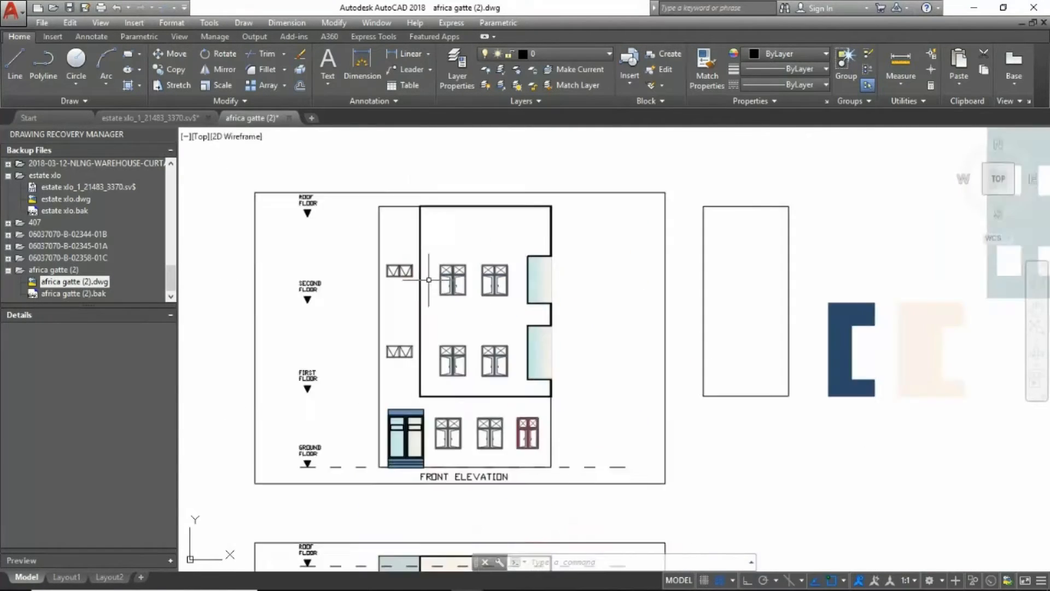
pyautogui.scroll(7, 392, 366)
pyautogui.write('XL')
pyautogui.press('Return')
pyautogui.write('v')
pyautogui.press('Return')
pyautogui.click(403, 344)
pyautogui.scroll(4, 405, 350)
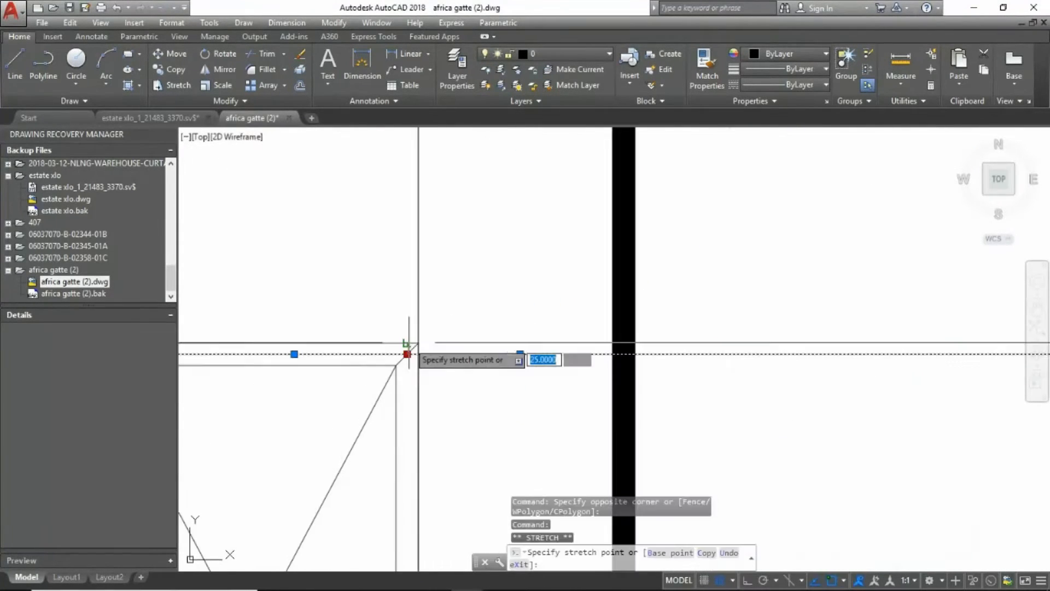
# - Erase the unfilled small window on the first floor
pyautogui.scroll(-6, 408, 340)
pyautogui.click(271, 304)
pyautogui.click(427, 394)
pyautogui.press('Delete')
# - Copy the red small second-floor window down to the first floor along the construction line, and erase the construction lines
pyautogui.scroll(-6, 425, 382)
pyautogui.click(384, 353)
pyautogui.click(393, 339)
pyautogui.write('co')
pyautogui.press('Return')
pyautogui.scroll(7, 408, 364)
pyautogui.click(461, 392)
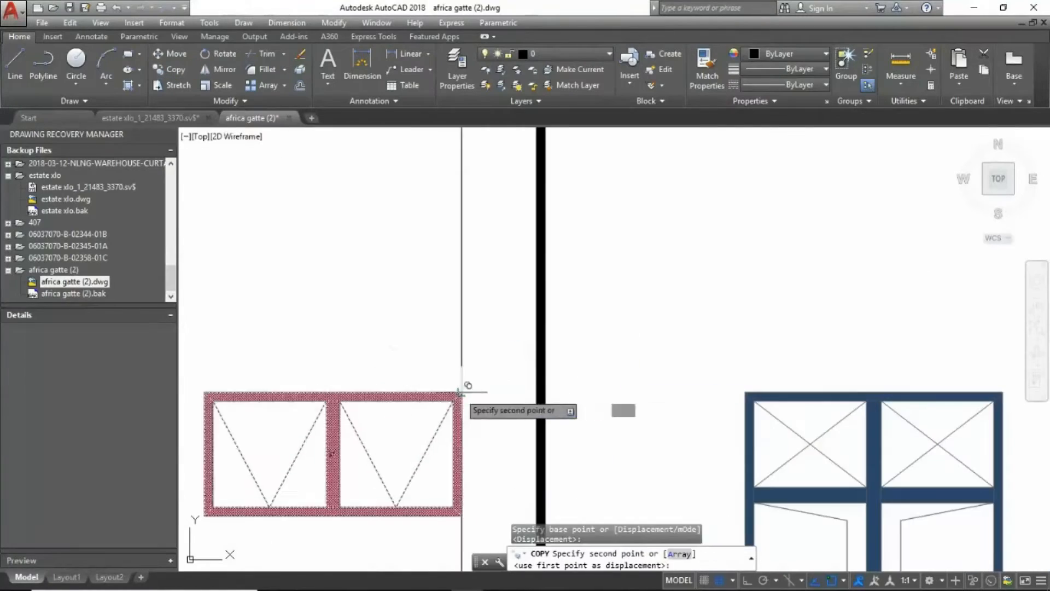
pyautogui.click(395, 362)
pyautogui.press('Escape')
pyautogui.press('Escape')
pyautogui.press('Escape')
pyautogui.scroll(-7, 438, 316)
pyautogui.press('Escape')
pyautogui.press('Escape')
# - Examine the ground-floor windows and review the drawing's layer properties, including the window hatch layer
pyautogui.scroll(6, 415, 159)
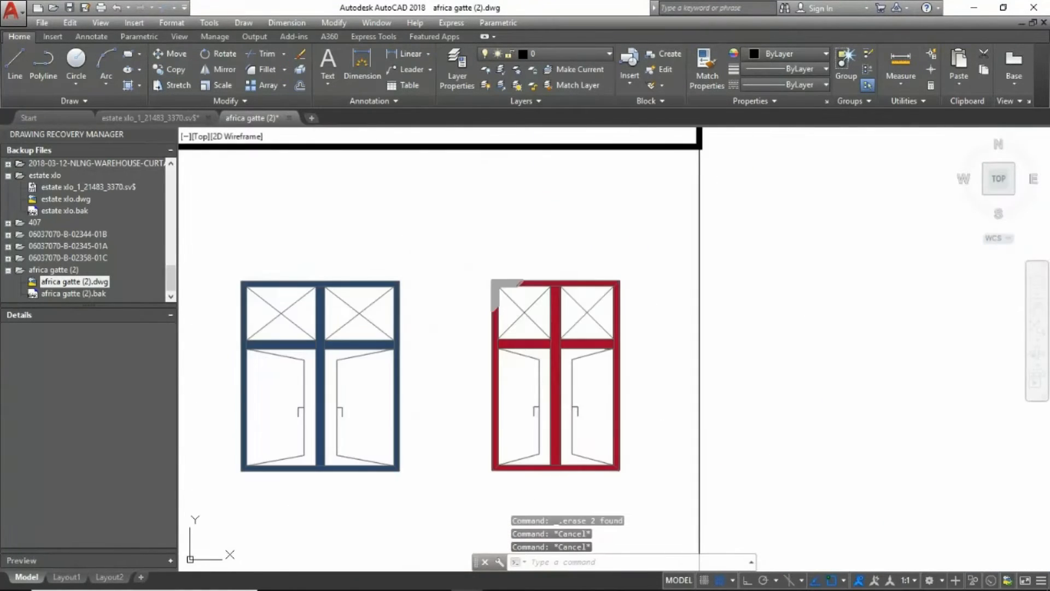
pyautogui.scroll(-6, 445, 274)
pyautogui.scroll(5, 471, 364)
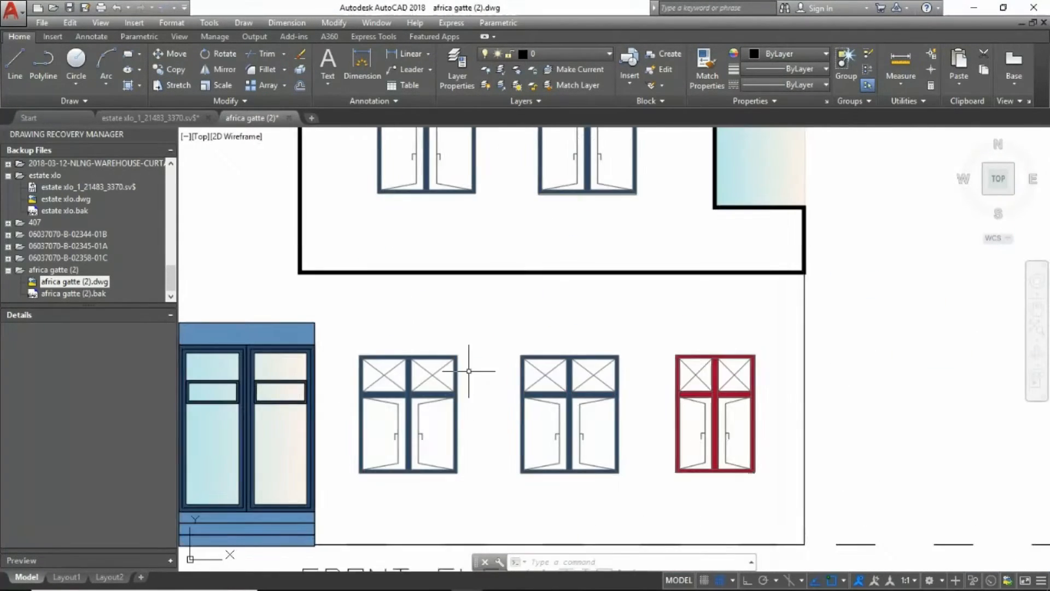
pyautogui.scroll(-4, 513, 306)
pyautogui.moveTo(532, 181); pyautogui.dragTo(532, 251, button='middle')
pyautogui.write('la')
pyautogui.press('Return')
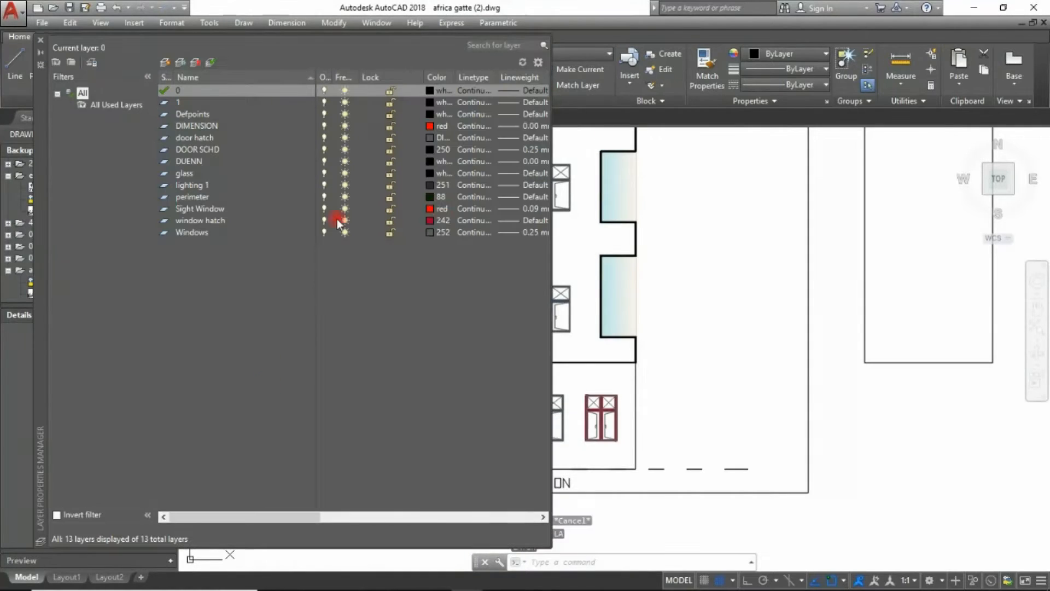
pyautogui.scroll(-6, 721, 226)
pyautogui.scroll(4, 690, 218)
pyautogui.press('Escape')
pyautogui.press('Escape')
pyautogui.press('Escape')
pyautogui.moveTo(574, 216); pyautogui.dragTo(656, 233, button='middle')
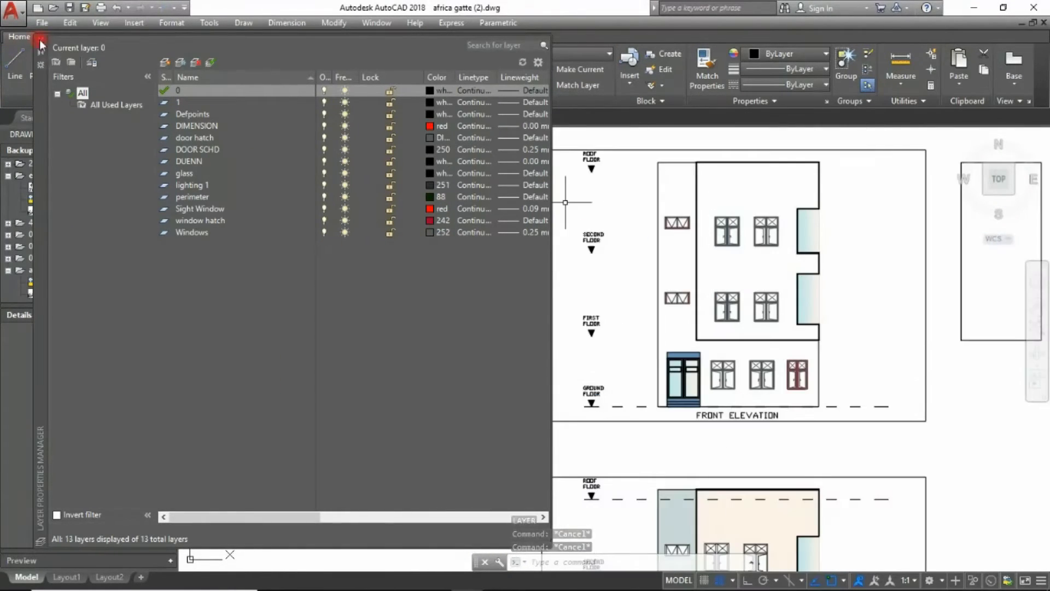
pyautogui.click(40, 39)
# - Try to stretch the left edge of the thick upper-floor outline about 626 units to the right, and undo the stretch
pyautogui.moveTo(700, 268); pyautogui.dragTo(466, 272, button='middle')
pyautogui.scroll(2, 466, 272)
pyautogui.scroll(2, 466, 272)
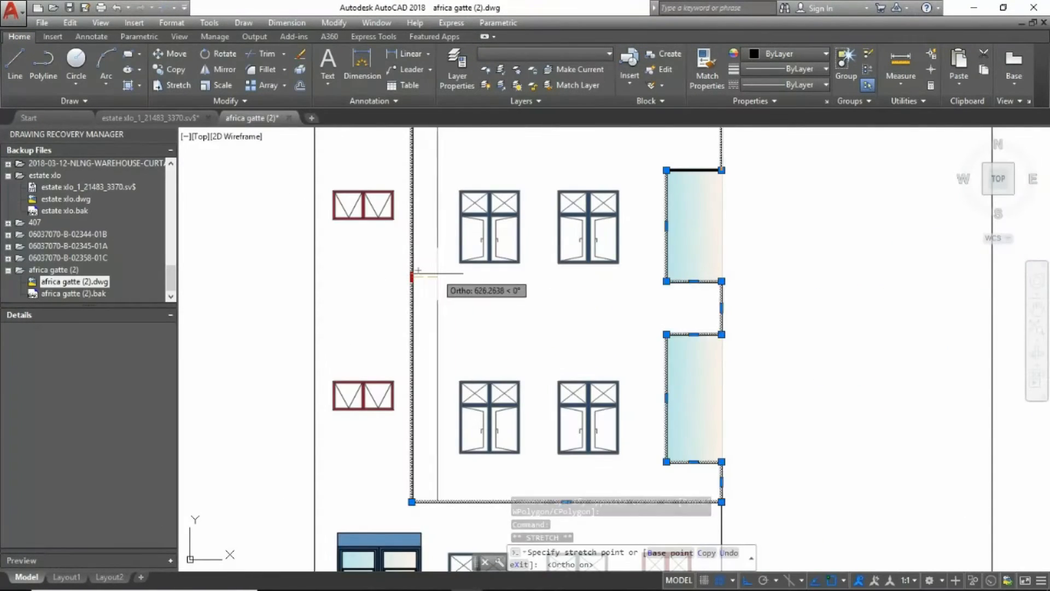
pyautogui.click(438, 274)
pyautogui.press('Escape')
pyautogui.scroll(-4, 421, 269)
pyautogui.scroll(-4, 465, 257)
pyautogui.hotkey('ctrl', 'z')
pyautogui.hotkey('ctrl', 'z')
pyautogui.press('Escape')
pyautogui.press('Escape')
pyautogui.scroll(-4, 547, 307)
pyautogui.moveTo(568, 380)
pyautogui.mouseDown(button='middle')
pyautogui.moveTo(528, 362)
pyautogui.moveTo(544, 368)
pyautogui.mouseUp(button='middle')
pyautogui.scroll(4, 462, 293)
pyautogui.scroll(-7, 697, 328)
pyautogui.scroll(3, 698, 303)
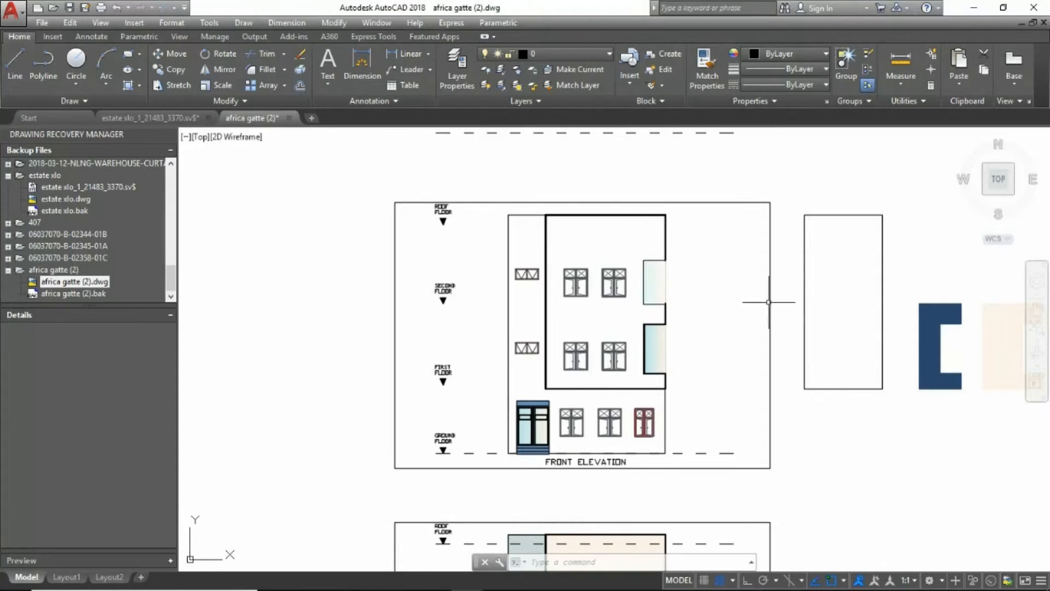
pyautogui.scroll(-1, 619, 401)
pyautogui.scroll(6, 492, 350)
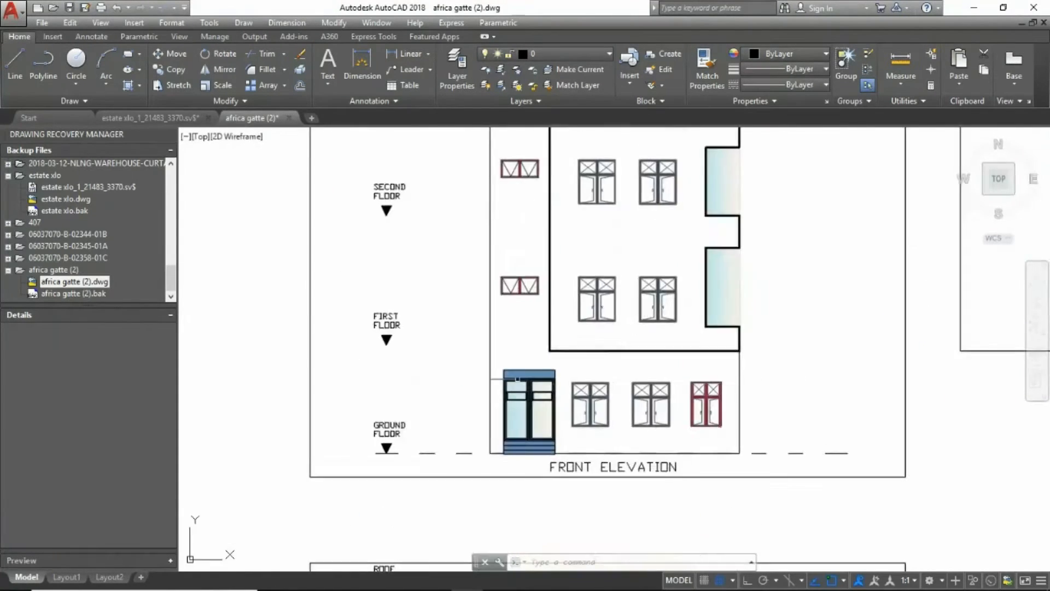
pyautogui.scroll(-6, 530, 383)
pyautogui.scroll(-2, 563, 305)
# - Try to move the dashed floor level lines located above the front elevation
pyautogui.moveTo(563, 305); pyautogui.dragTo(499, 481, button='middle')
pyautogui.click(525, 254)
pyautogui.click(499, 369)
pyautogui.write('m')
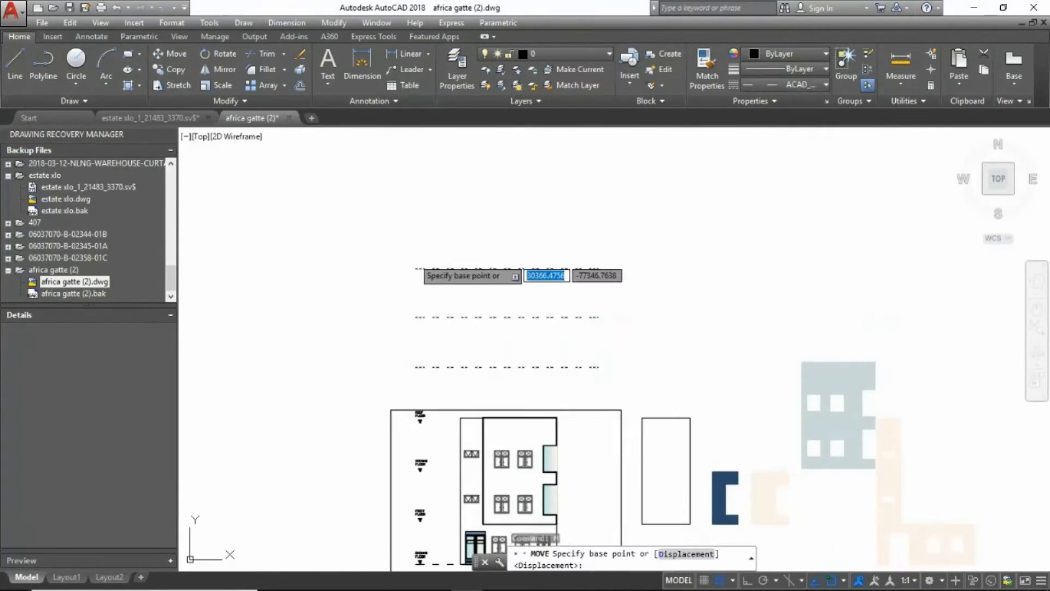
pyautogui.click(419, 268)
pyautogui.scroll(4, 419, 471)
pyautogui.press('Escape')
pyautogui.press('Escape')
pyautogui.press('Escape')
pyautogui.scroll(-3, 428, 243)
pyautogui.moveTo(559, 349)
pyautogui.mouseDown(button='middle')
pyautogui.moveTo(494, 276)
pyautogui.moveTo(492, 303)
pyautogui.mouseUp(button='middle')
pyautogui.write('h')
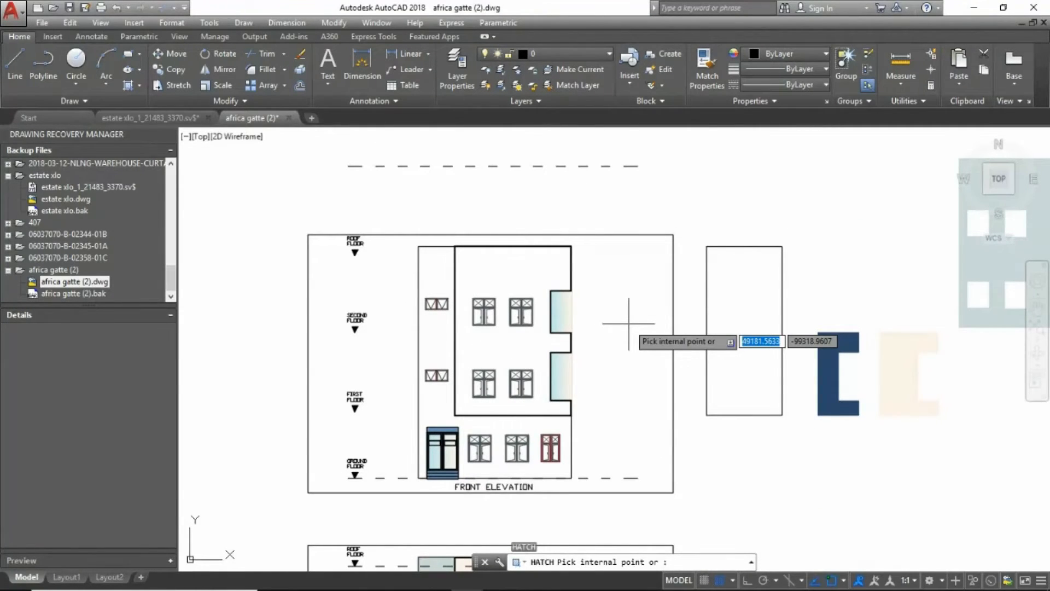
pyautogui.press('Escape')
pyautogui.scroll(4, 498, 482)
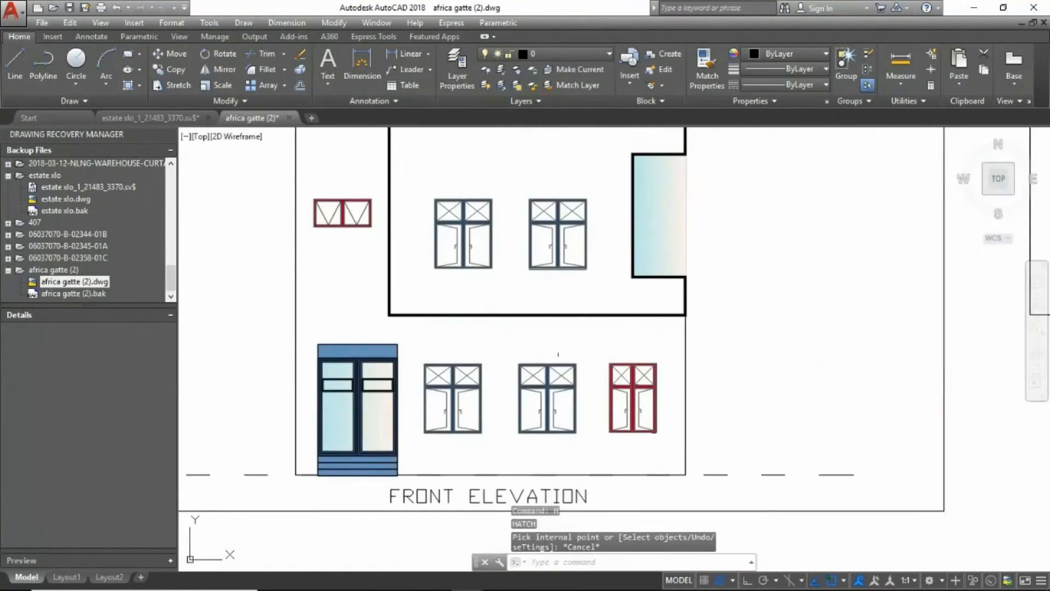
pyautogui.click(558, 354)
pyautogui.click(427, 437)
pyautogui.press('Escape')
# - Draw a vertical construction line through the left edge of the left upper-floor windows
pyautogui.scroll(-4, 522, 350)
pyautogui.moveTo(560, 296); pyautogui.dragTo(545, 324, button='middle')
pyautogui.write('xl v')
pyautogui.click(473, 321)
pyautogui.press('Escape')
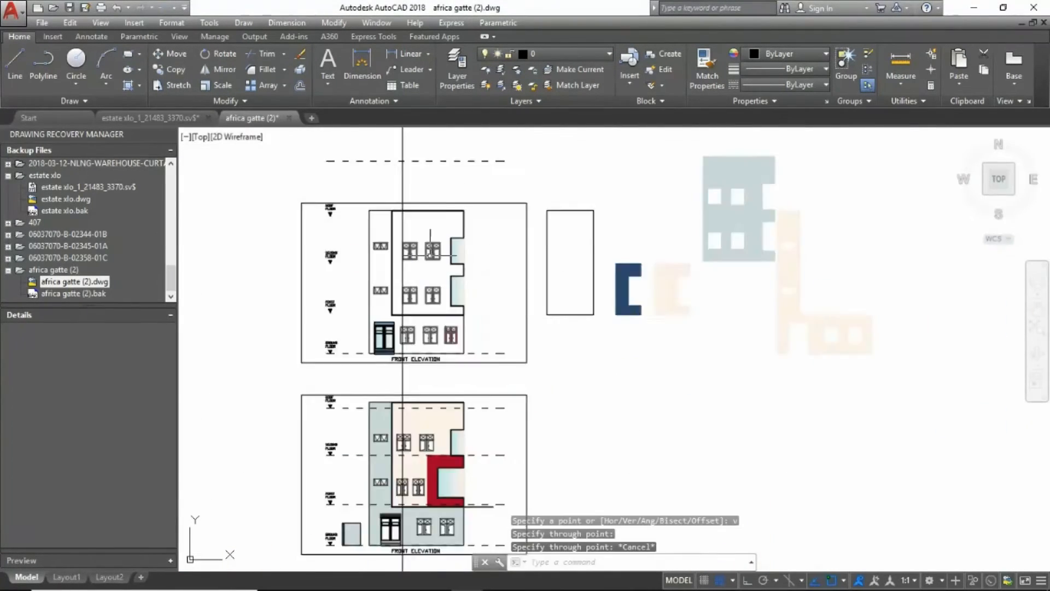
# - Move the left ground-floor window so that its left edge meets the vertical construction line
pyautogui.scroll(8, 409, 342)
pyautogui.click(349, 246)
pyautogui.write('m')
pyautogui.click(266, 310)
pyautogui.click(440, 308)
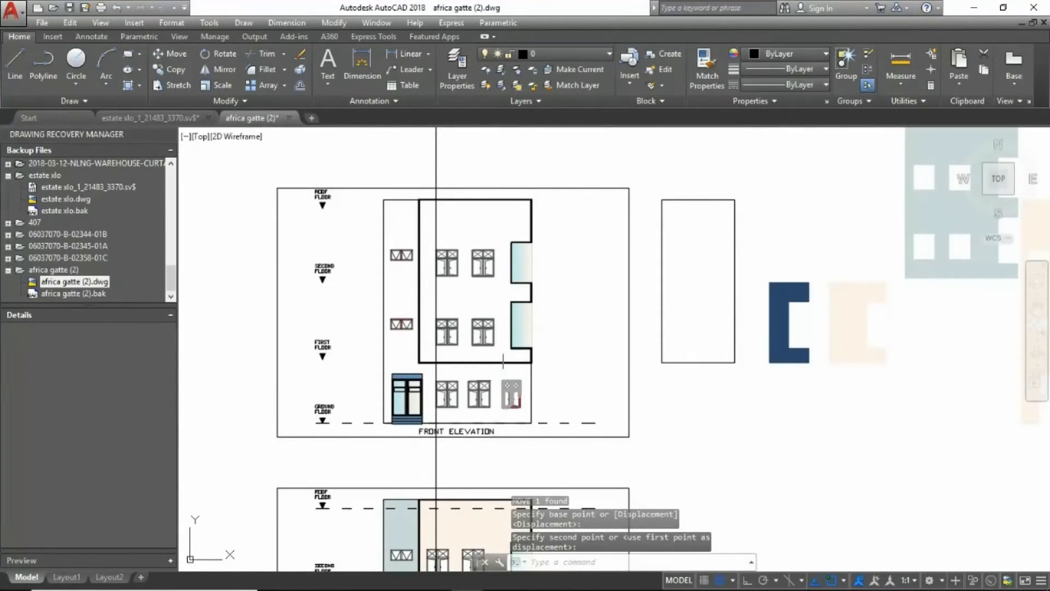
# - Copy the narrow red ground-floor window onto the left and middle ground-floor windows
pyautogui.scroll(2, 503, 358)
pyautogui.click(508, 374)
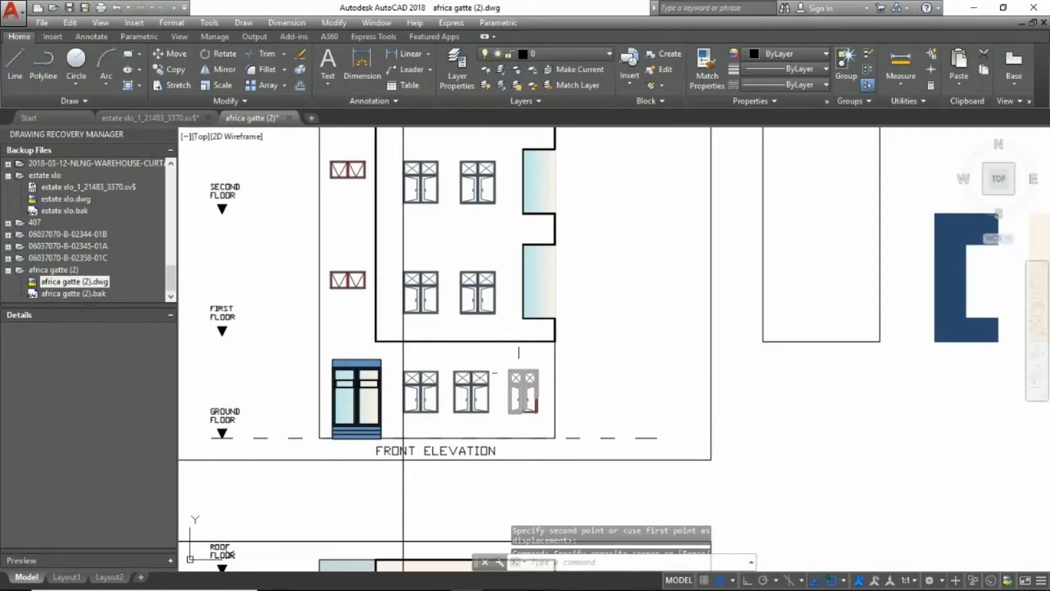
pyautogui.press('Escape')
pyautogui.scroll(-3, 504, 369)
pyautogui.scroll(3, 498, 392)
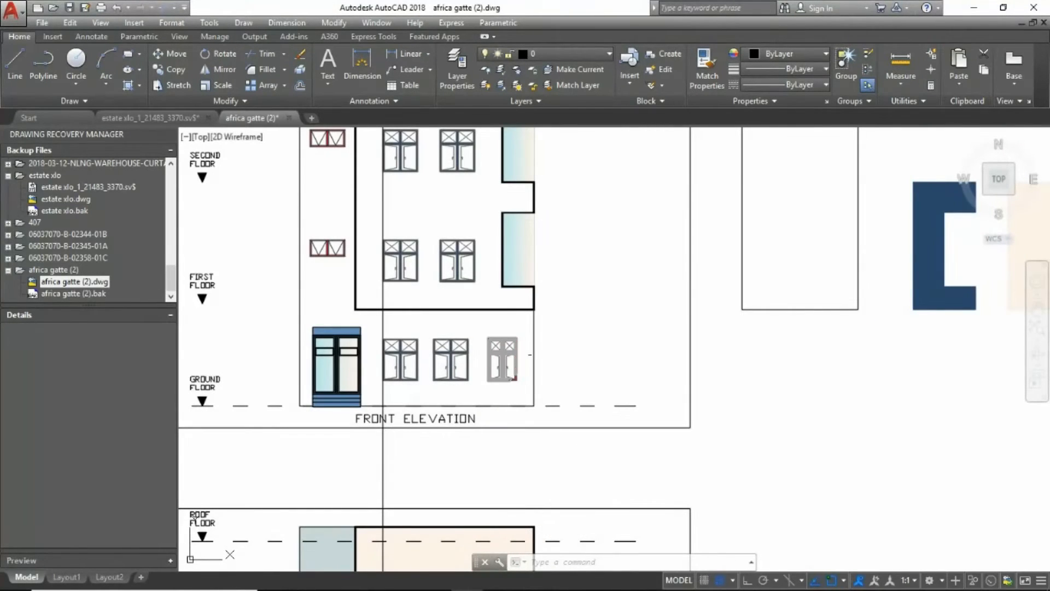
pyautogui.scroll(4, 492, 357)
pyautogui.click(481, 312)
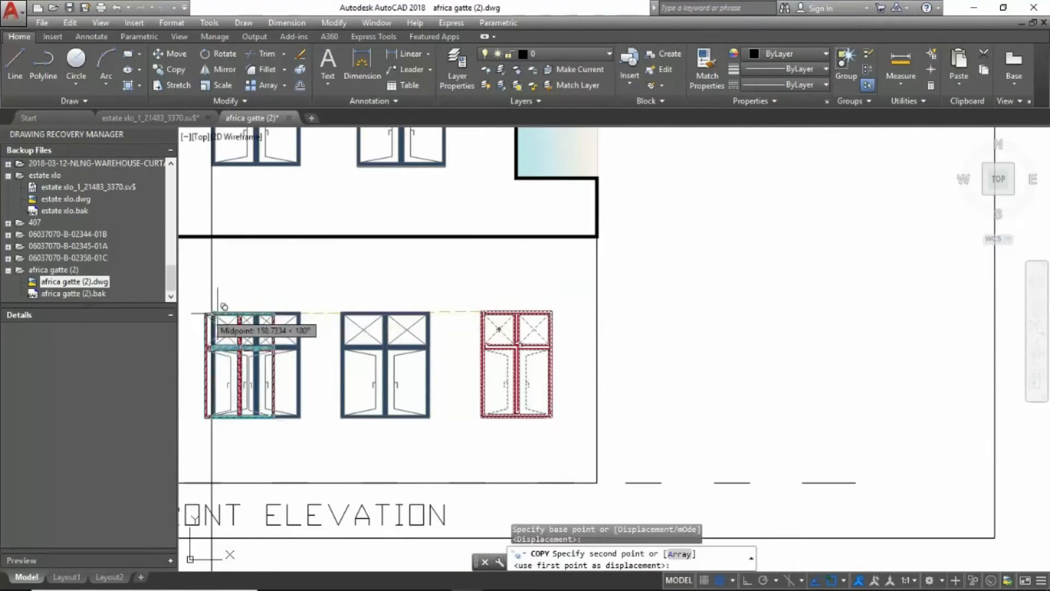
pyautogui.click(341, 312)
pyautogui.press('Escape')
# - Erase the blue ground-floor windows lying beneath the left and middle red copies
pyautogui.click(436, 378)
pyautogui.click(421, 361)
pyautogui.press('Delete')
pyautogui.moveTo(263, 345); pyautogui.dragTo(465, 361, button='middle')
pyautogui.scroll(2, 536, 369)
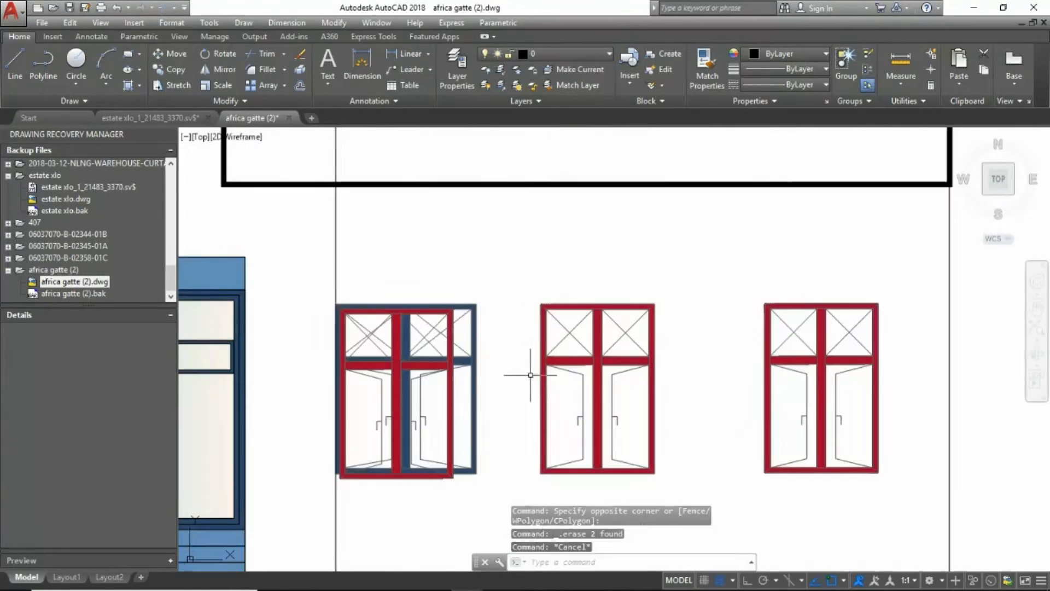
pyautogui.click(464, 283)
pyautogui.click(432, 331)
pyautogui.write('m')
pyautogui.press('Return')
pyautogui.press('Escape')
pyautogui.press('Escape')
pyautogui.moveTo(424, 288); pyautogui.dragTo(505, 234, button='middle')
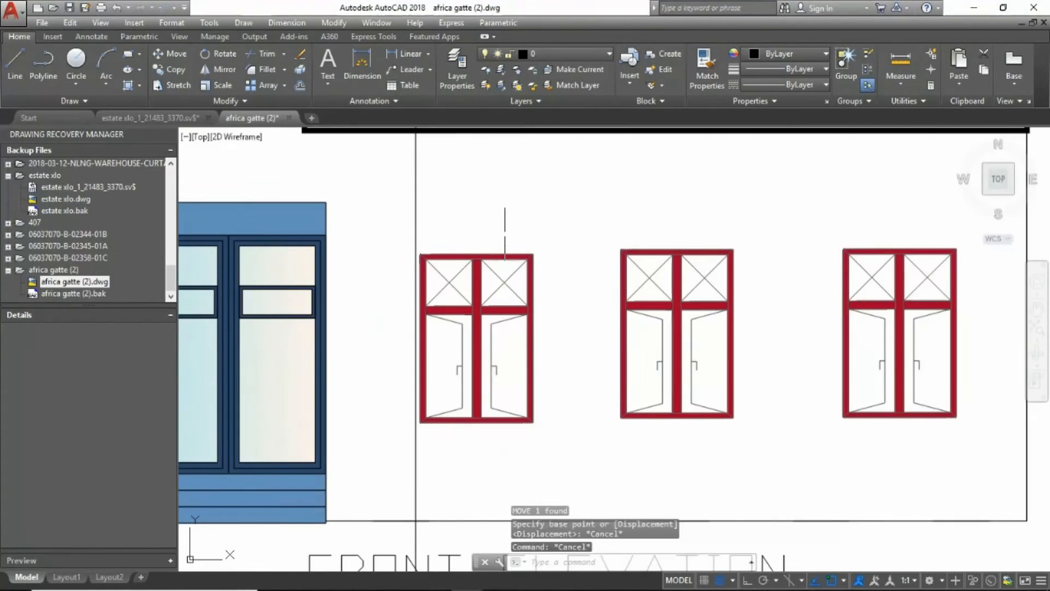
# - Move the left red ground-floor window by its upper-left corner onto the vertical construction line, level with the other windows' tops
pyautogui.write('m')
pyautogui.press('Return')
pyautogui.scroll(9, 428, 239)
pyautogui.click(349, 403)
pyautogui.click(298, 355)
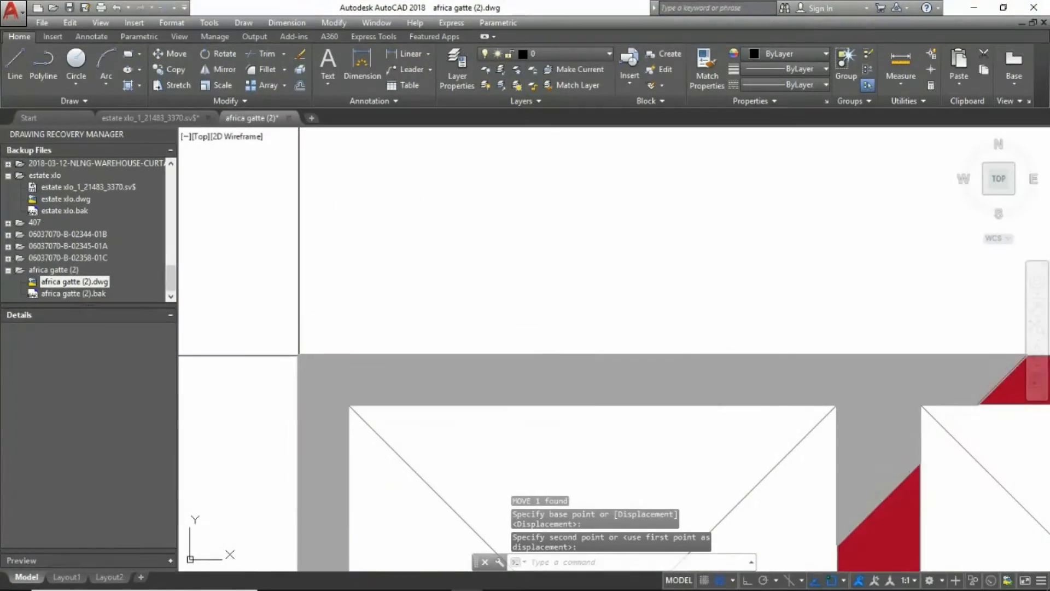
pyautogui.press('Escape')
pyautogui.press('Escape')
pyautogui.press('Escape')
pyautogui.scroll(-9, 413, 206)
pyautogui.moveTo(479, 206); pyautogui.dragTo(523, 322, button='middle')
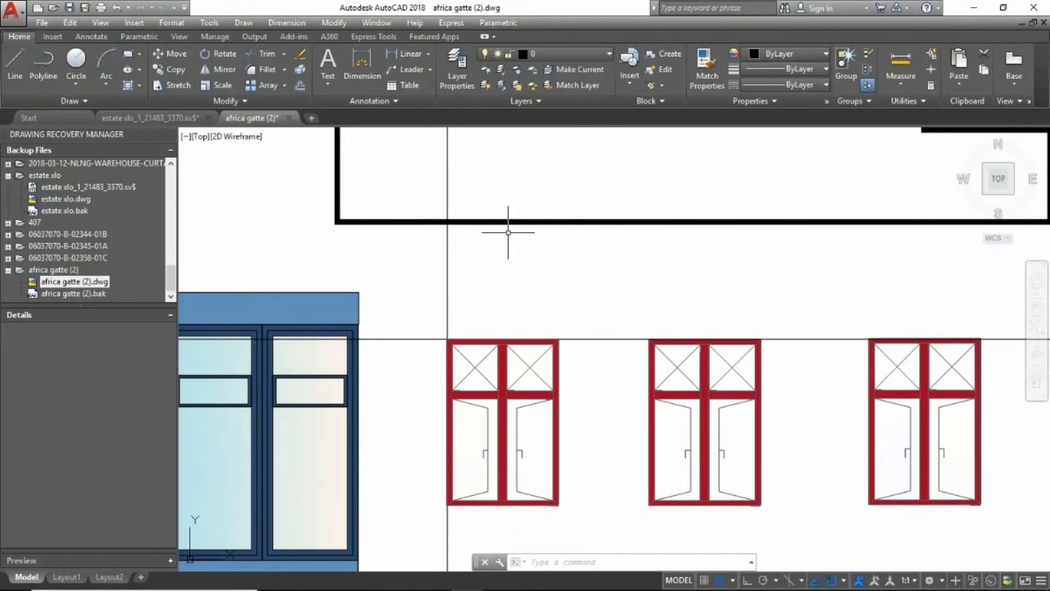
# - Erase the rightmost vertical construction line on the xlo estate front elevation
pyautogui.scroll(-8, 503, 322)
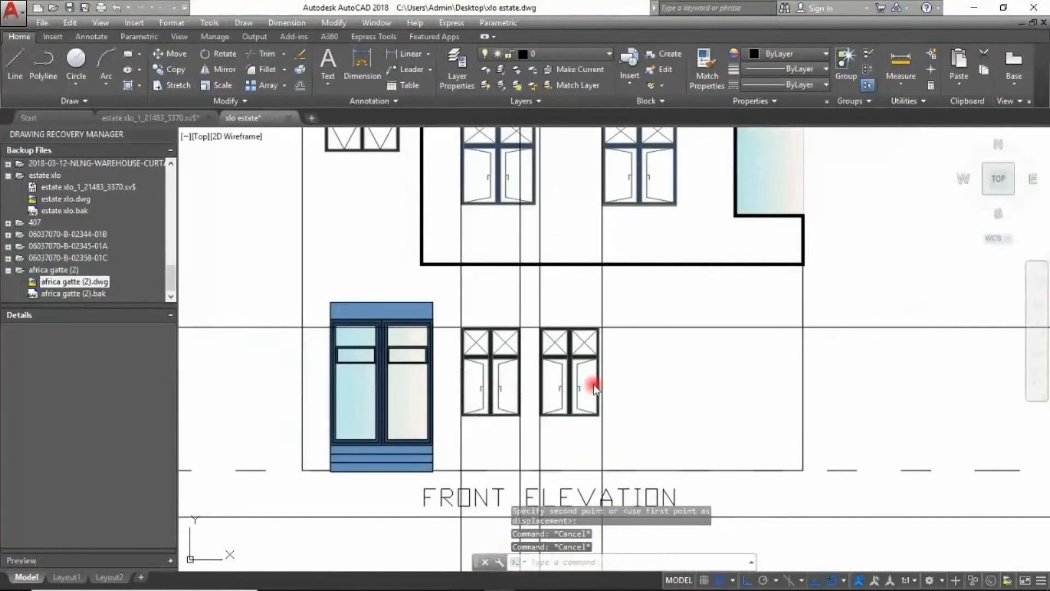
pyautogui.scroll(5, 593, 384)
pyautogui.scroll(-4, 601, 300)
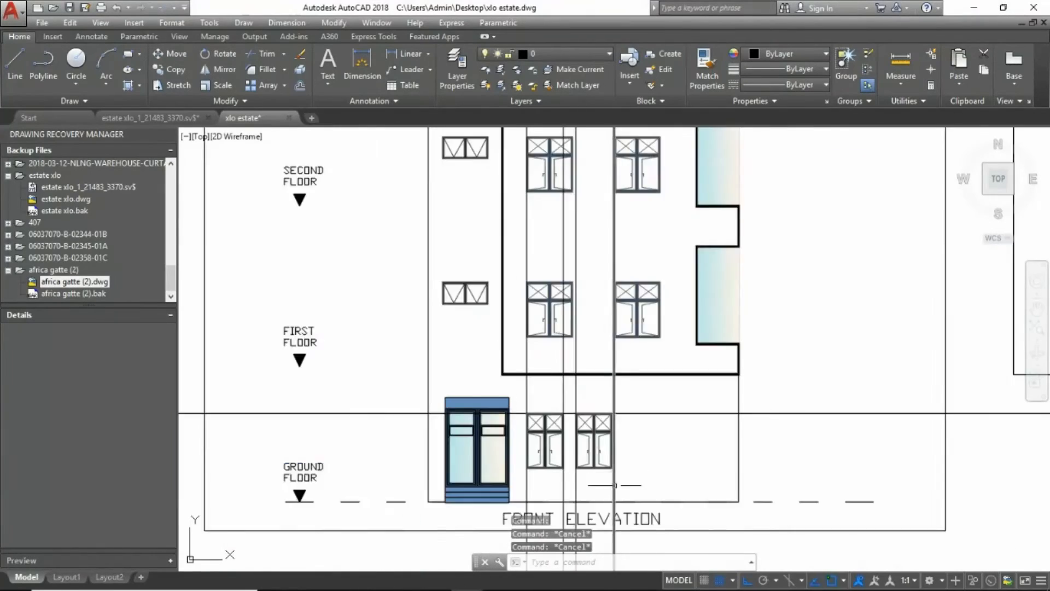
pyautogui.click(614, 485)
pyautogui.press('Delete')
pyautogui.moveTo(587, 471); pyautogui.dragTo(532, 355, button='middle')
pyautogui.scroll(2, 532, 356)
pyautogui.moveTo(463, 427); pyautogui.dragTo(328, 350)
pyautogui.click(175, 72)
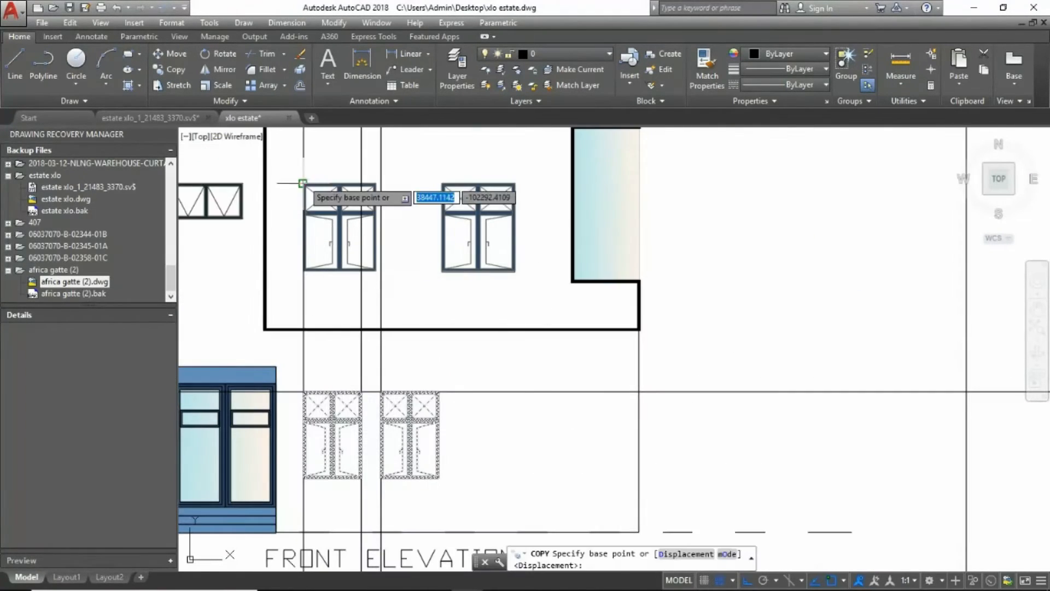
pyautogui.click(297, 182)
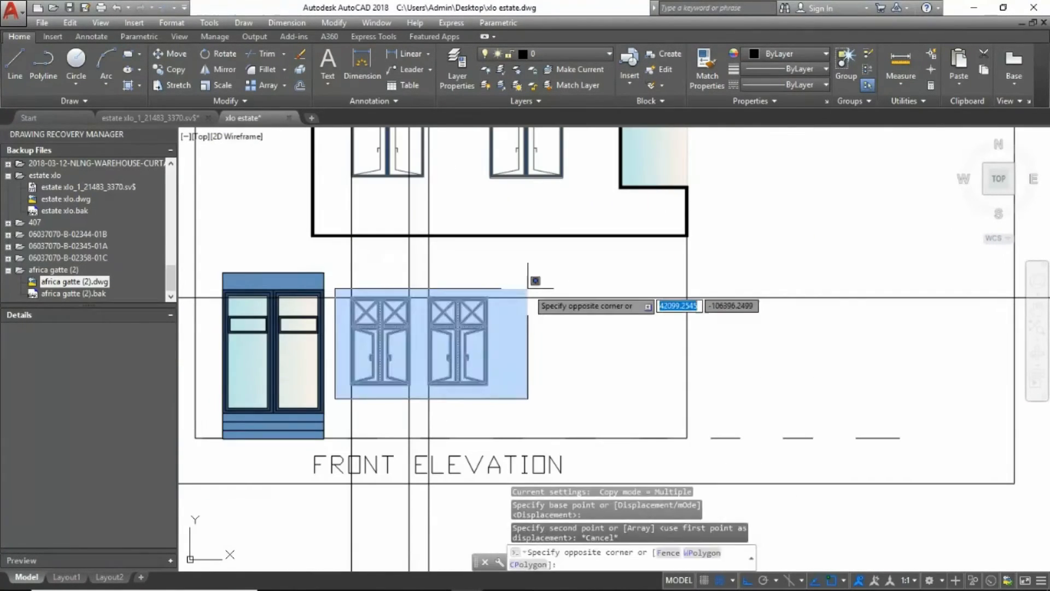
# - Copy the two ground-floor windows horizontally to the open wall on the right side of the front elevation
pyautogui.click(492, 290)
pyautogui.press('Return')
pyautogui.click(512, 408)
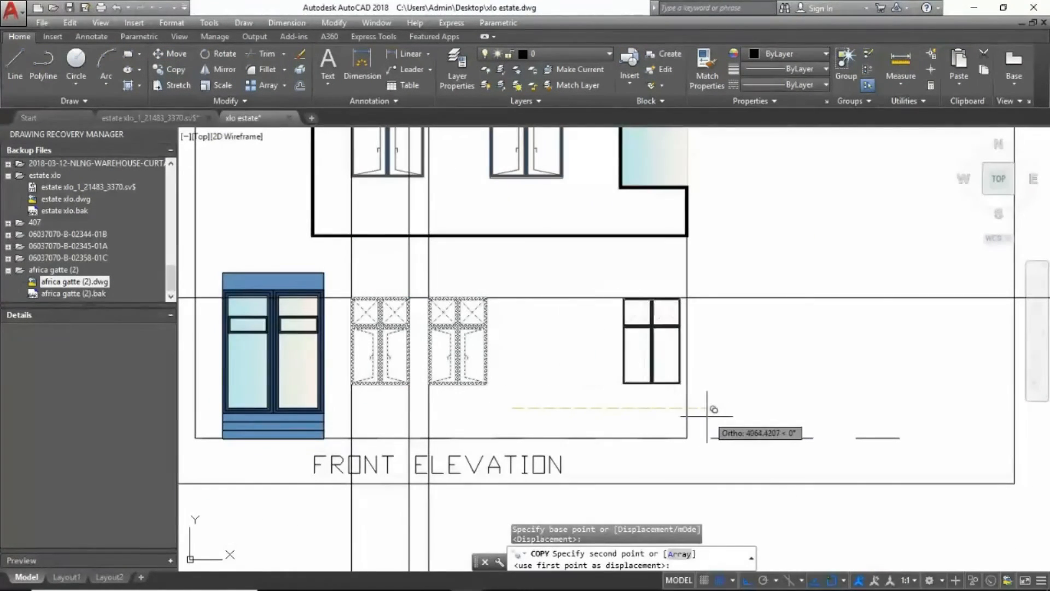
pyautogui.click(687, 408)
pyautogui.press('Escape')
pyautogui.press('Escape')
# - Move the second ground-floor window from the left 100 units to the left
pyautogui.scroll(4, 409, 368)
pyautogui.click(462, 365)
pyautogui.write('m')
pyautogui.press('Return')
pyautogui.click(700, 440)
pyautogui.write('100')
pyautogui.press('Return')
pyautogui.scroll(-6, 428, 377)
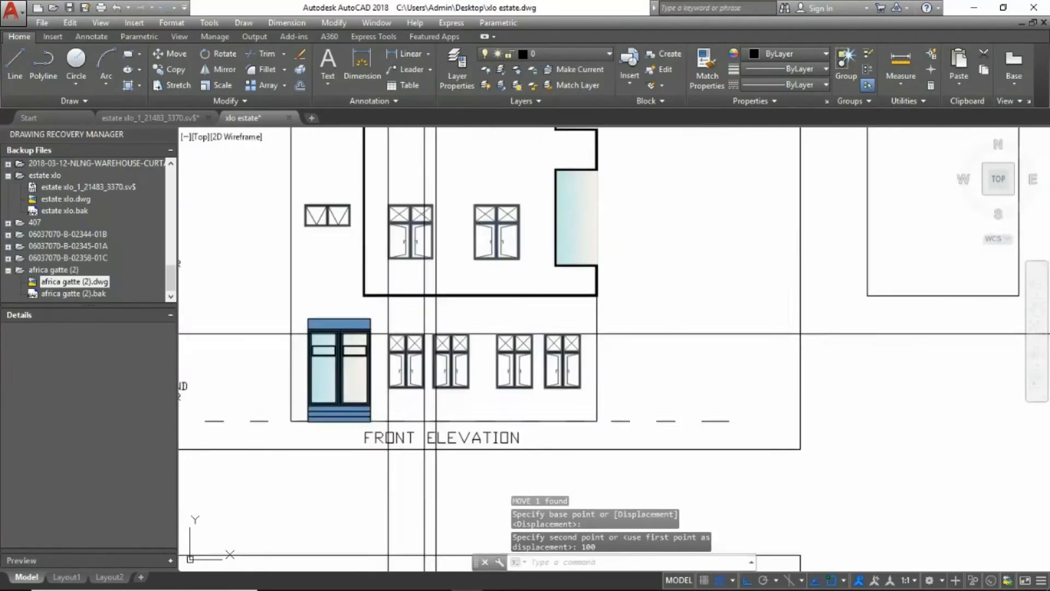
# - Move the rightmost ground-floor window 100 units to the left
pyautogui.scroll(2, 522, 350)
pyautogui.click(591, 377)
pyautogui.write('m')
pyautogui.click(812, 403)
pyautogui.hotkey('ctrl', 'z')
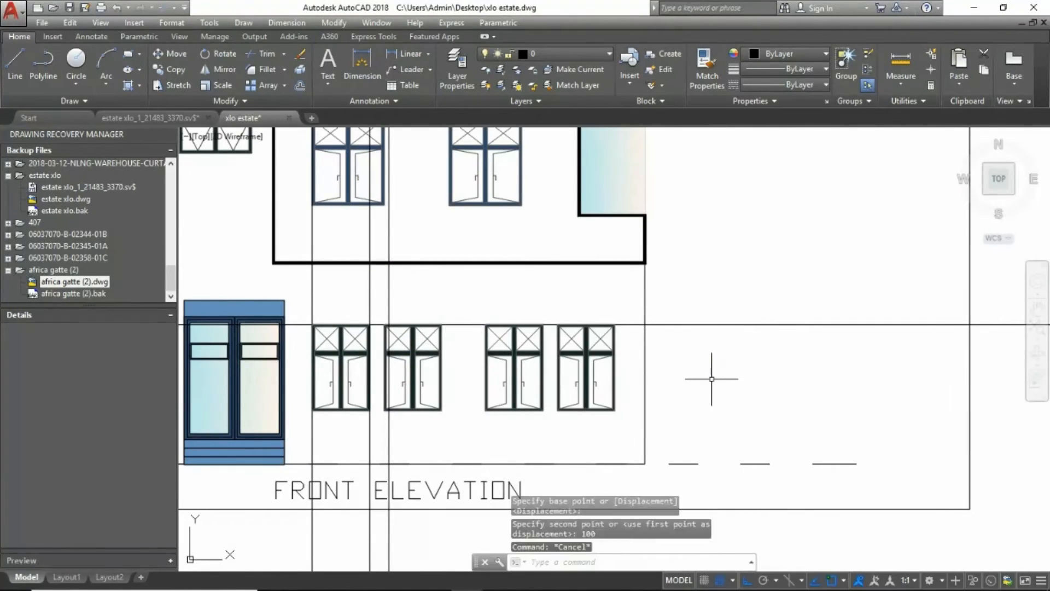
# - Move the two right-hand ground-floor windows together 100 units to the right
pyautogui.scroll(-5, 625, 327)
pyautogui.scroll(5, 591, 315)
pyautogui.click(523, 329)
pyautogui.click(673, 472)
pyautogui.write('m')
pyautogui.press('Return')
pyautogui.click(796, 417)
pyautogui.write('100')
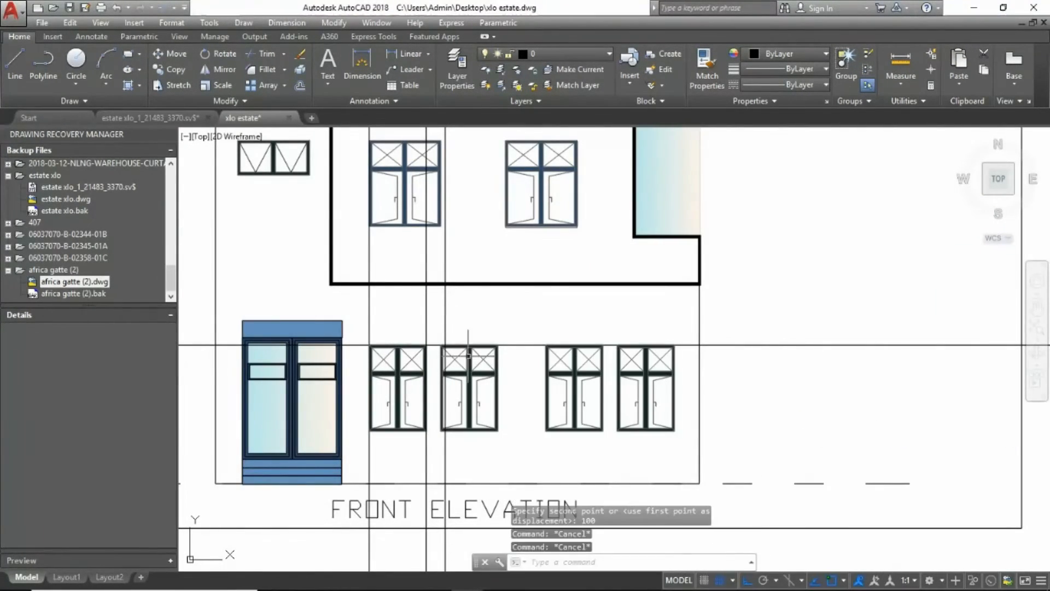
pyautogui.hotkey('ctrl', 'z')
pyautogui.press('Escape')
pyautogui.press('Escape')
# - Move all four narrow ground-floor windows horizontally out of the front elevation to the empty area on its right
pyautogui.scroll(-5, 842, 388)
pyautogui.moveTo(868, 372); pyautogui.dragTo(671, 381, button='middle')
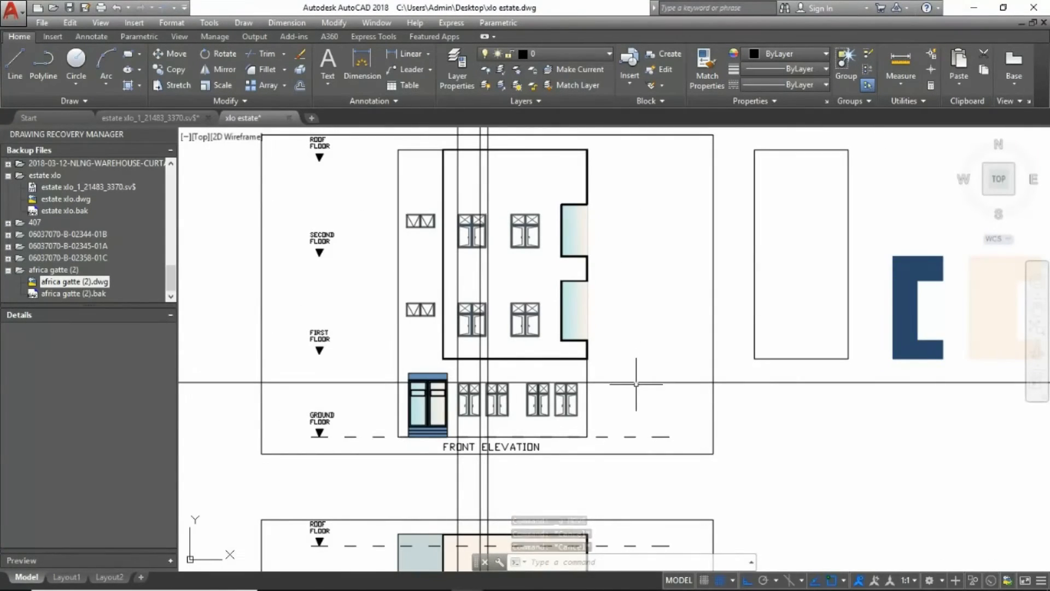
pyautogui.scroll(2, 640, 377)
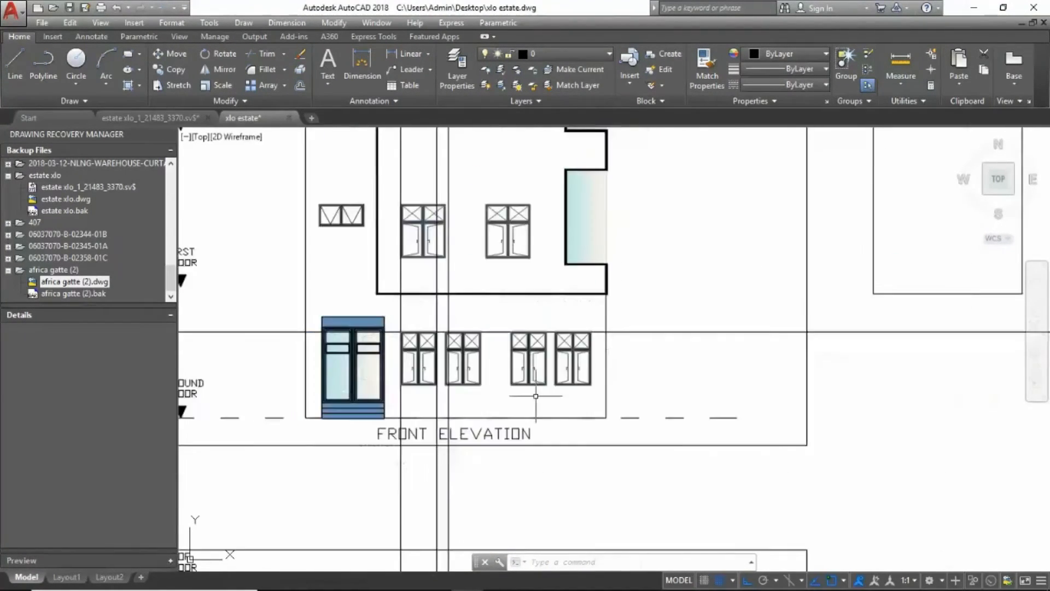
pyautogui.scroll(-2, 574, 321)
pyautogui.scroll(2, 503, 427)
pyautogui.scroll(-2, 498, 431)
pyautogui.scroll(2, 425, 442)
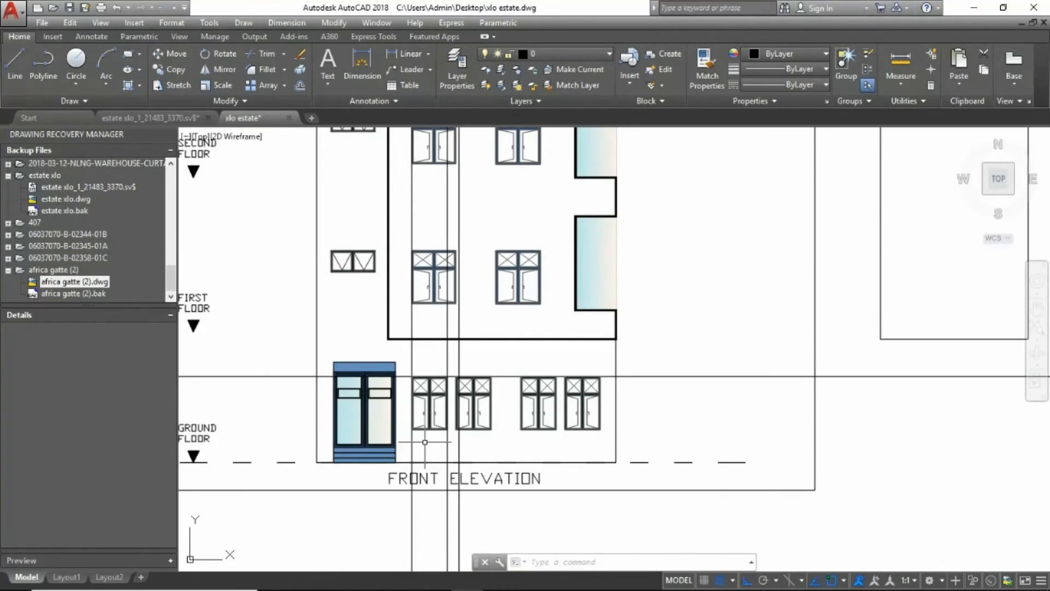
pyautogui.click(864, 431)
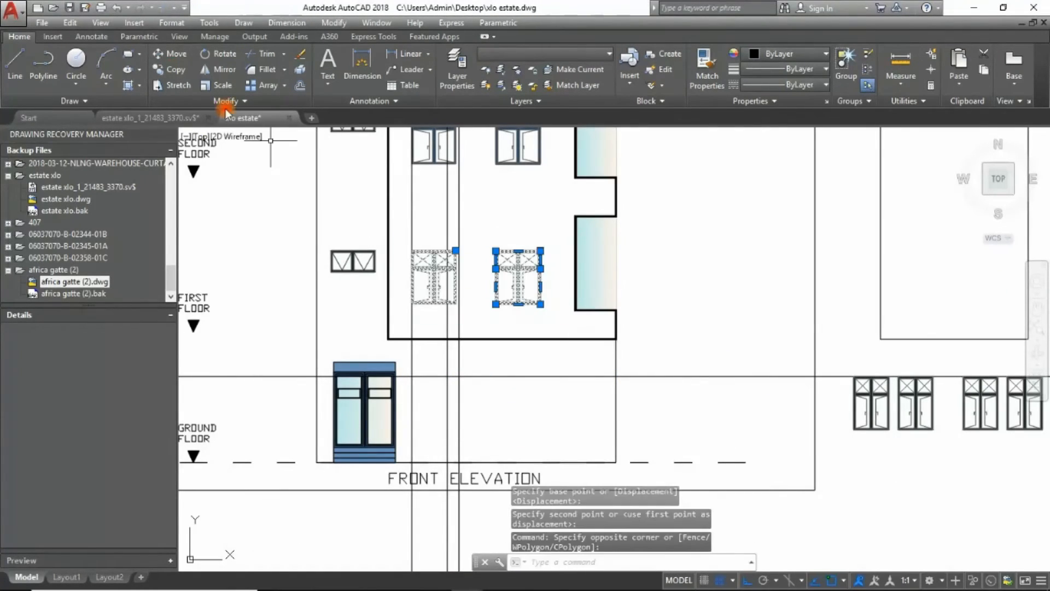
# - Copy the two first-floor casement windows straight down to the ground floor and erase the three vertical construction lines
pyautogui.click(696, 354)
pyautogui.press('Escape')
pyautogui.scroll(-2, 512, 382)
pyautogui.press('Delete')
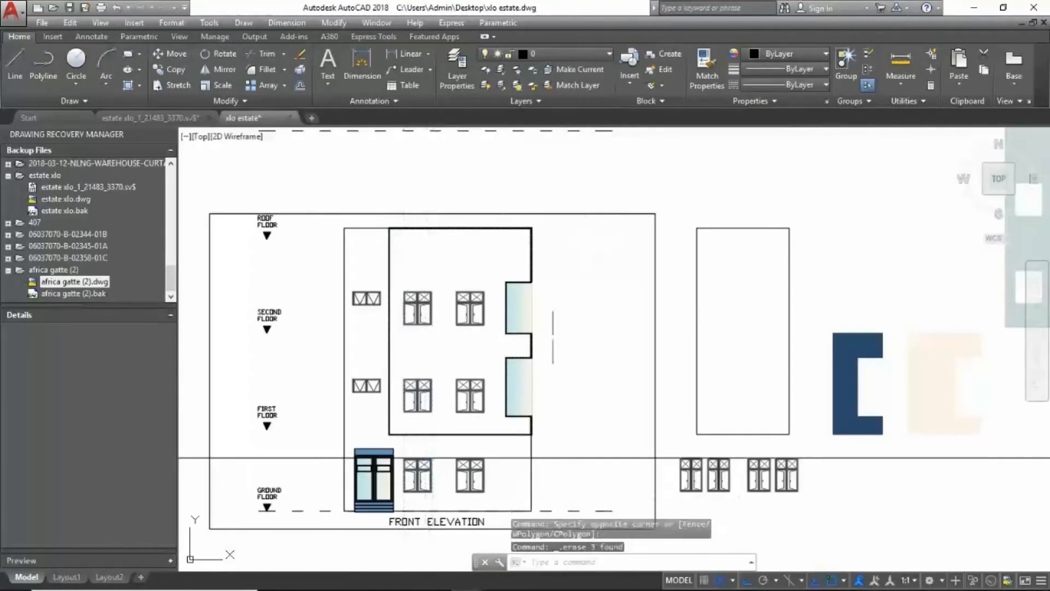
# - Move the two ground-floor windows up so their tops meet the horizontal construction line
pyautogui.scroll(6, 435, 513)
pyautogui.click(308, 278)
pyautogui.click(673, 467)
pyautogui.write('m')
pyautogui.press('Return')
pyautogui.scroll(6, 311, 290)
pyautogui.click(308, 275)
pyautogui.click(308, 261)
pyautogui.press('Escape')
pyautogui.press('Escape')
pyautogui.scroll(-12, 501, 377)
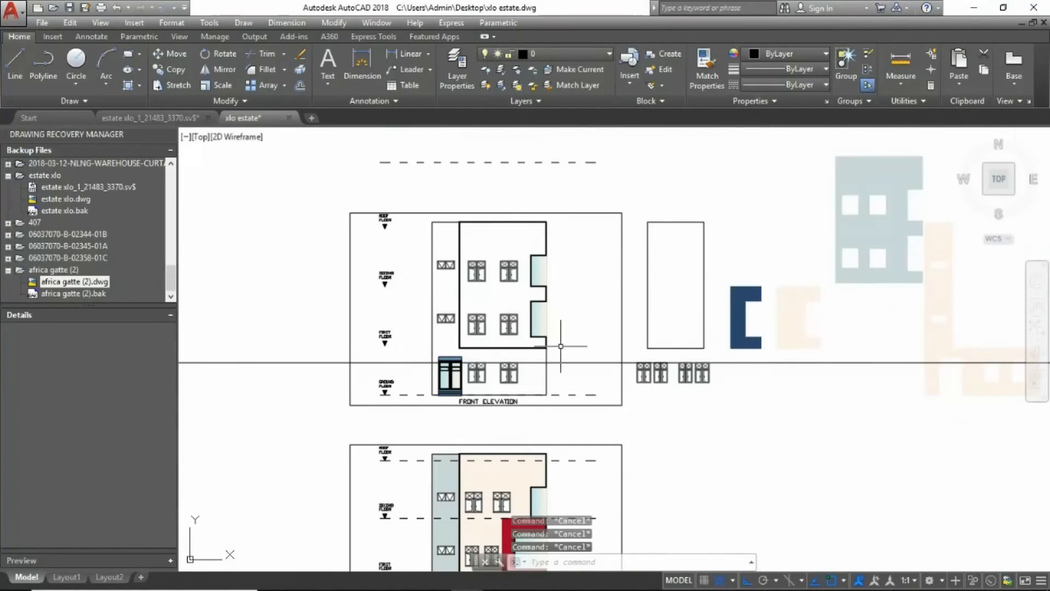
# - Try to move the right ground-floor window farther right along the horizontal construction line
pyautogui.scroll(3, 547, 375)
pyautogui.scroll(-2, 508, 367)
pyautogui.scroll(2, 469, 376)
pyautogui.click(435, 334)
pyautogui.click(504, 408)
pyautogui.click(175, 54)
pyautogui.scroll(6, 498, 359)
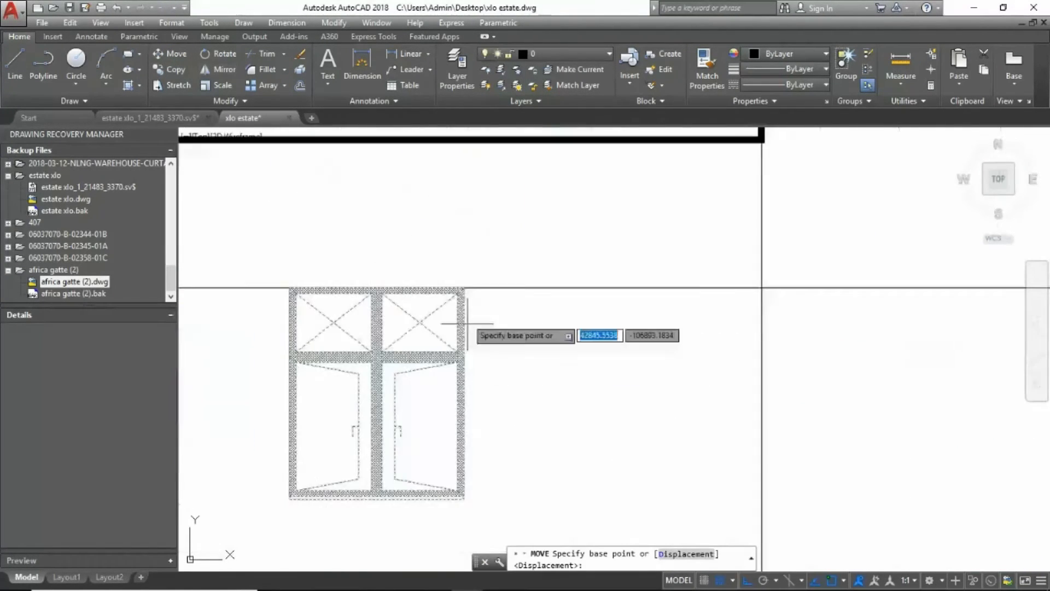
pyautogui.click(608, 287)
# - Close the Drawing Recovery Manager and erase the stray rectangular outline between the two ground-floor windows
pyautogui.click(171, 134)
pyautogui.scroll(2, 181, 288)
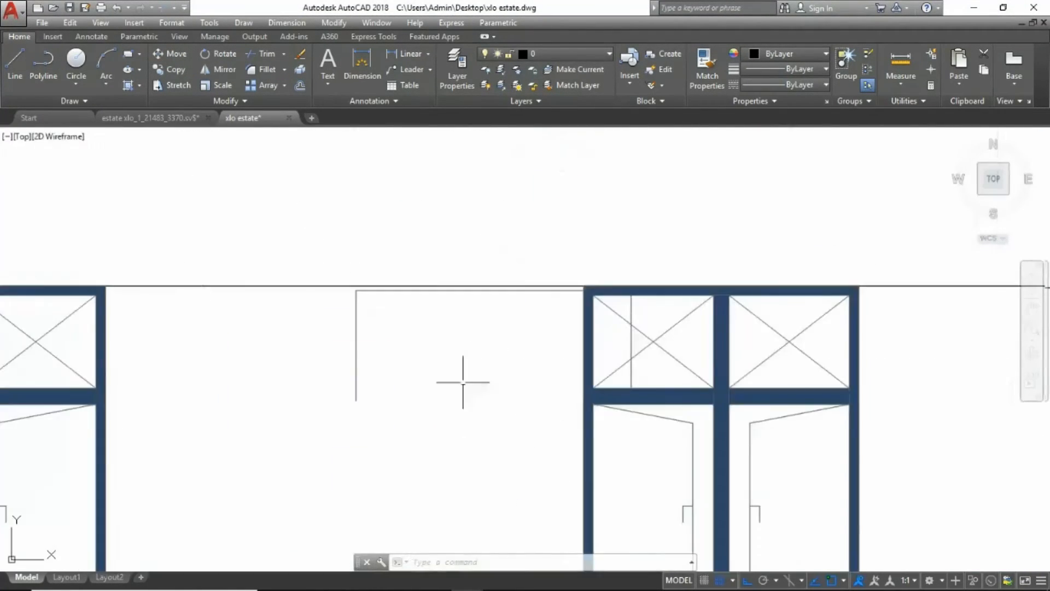
pyautogui.click(259, 438)
pyautogui.click(649, 236)
pyautogui.scroll(-4, 527, 249)
pyautogui.click(515, 237)
pyautogui.click(748, 361)
pyautogui.press('Delete')
pyautogui.press('Escape')
pyautogui.press('Escape')
pyautogui.scroll(-8, 629, 312)
pyautogui.scroll(3, 582, 429)
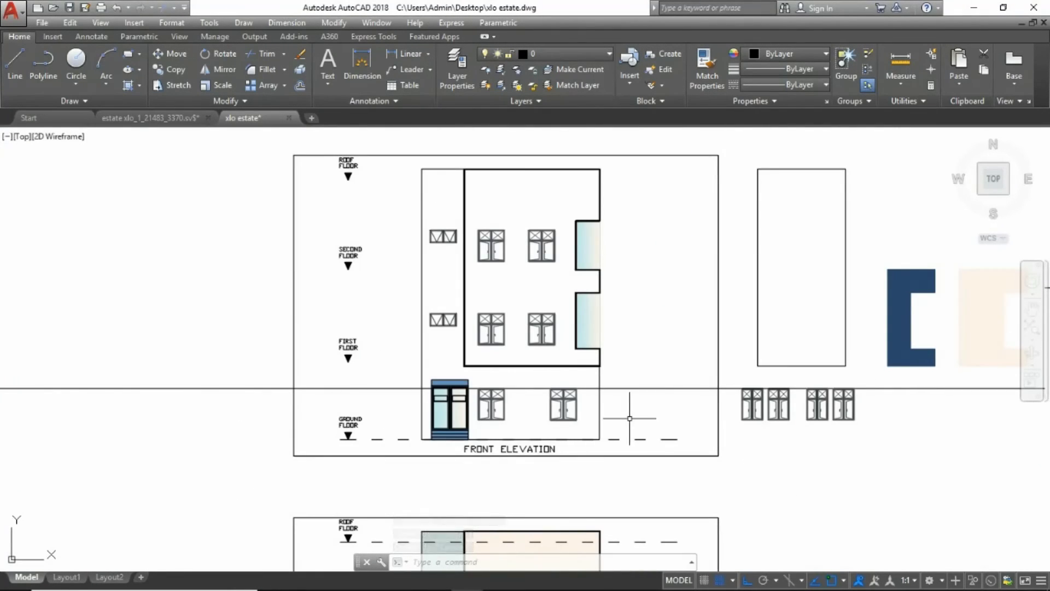
# - Draw vertical construction lines through both side edges of the two first-floor casement windows
pyautogui.scroll(2, 629, 418)
pyautogui.click(398, 220)
pyautogui.scroll(2, 316, 228)
pyautogui.click(317, 213)
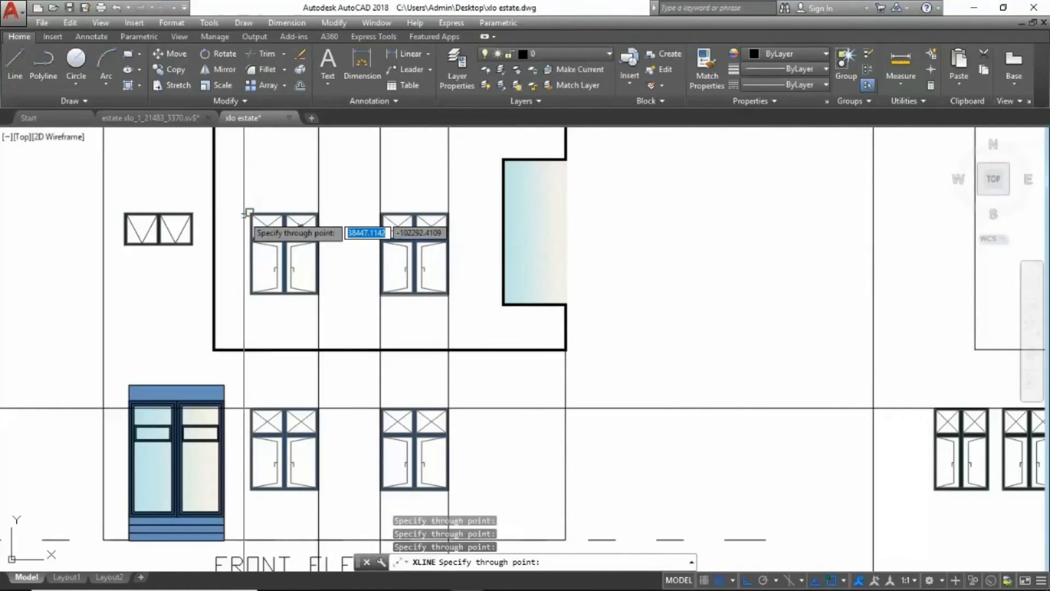
pyautogui.click(250, 214)
pyautogui.press('Escape')
# - Align the ground-floor window by its corner grip with the intersection of the vertical and horizontal construction lines
pyautogui.scroll(10, 245, 419)
pyautogui.scroll(-8, 213, 330)
pyautogui.click(197, 275)
pyautogui.click(186, 264)
pyautogui.press('Escape')
pyautogui.scroll(-10, 402, 313)
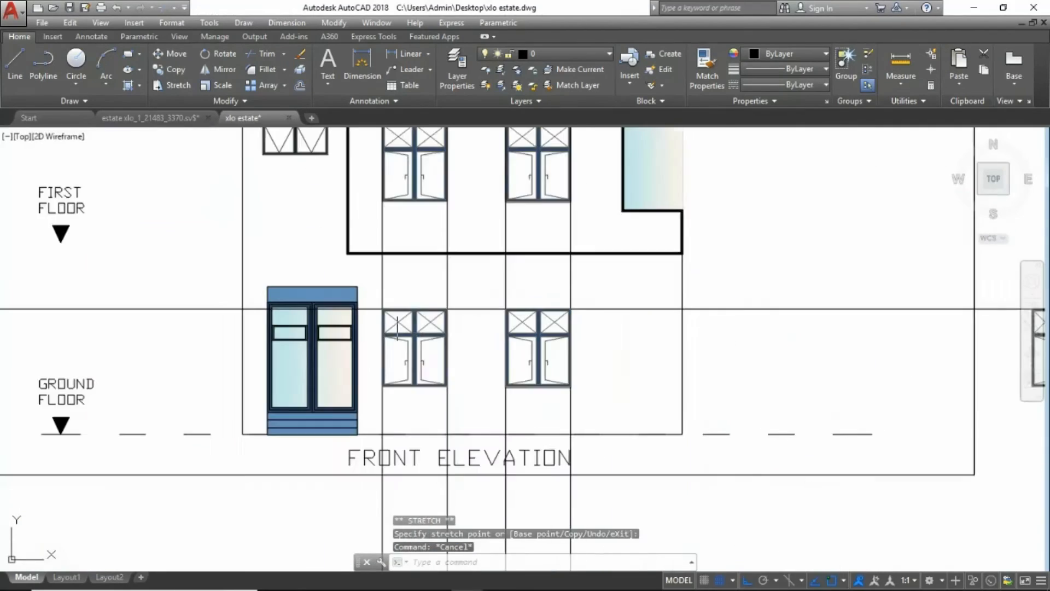
# - Erase the four vertical construction lines running through the front elevation's windows
pyautogui.scroll(2, 418, 333)
pyautogui.scroll(-6, 598, 446)
pyautogui.moveTo(585, 356); pyautogui.dragTo(488, 404, button='middle')
pyautogui.click(528, 218)
pyautogui.click(455, 188)
pyautogui.press('Delete')
pyautogui.scroll(-3, 480, 387)
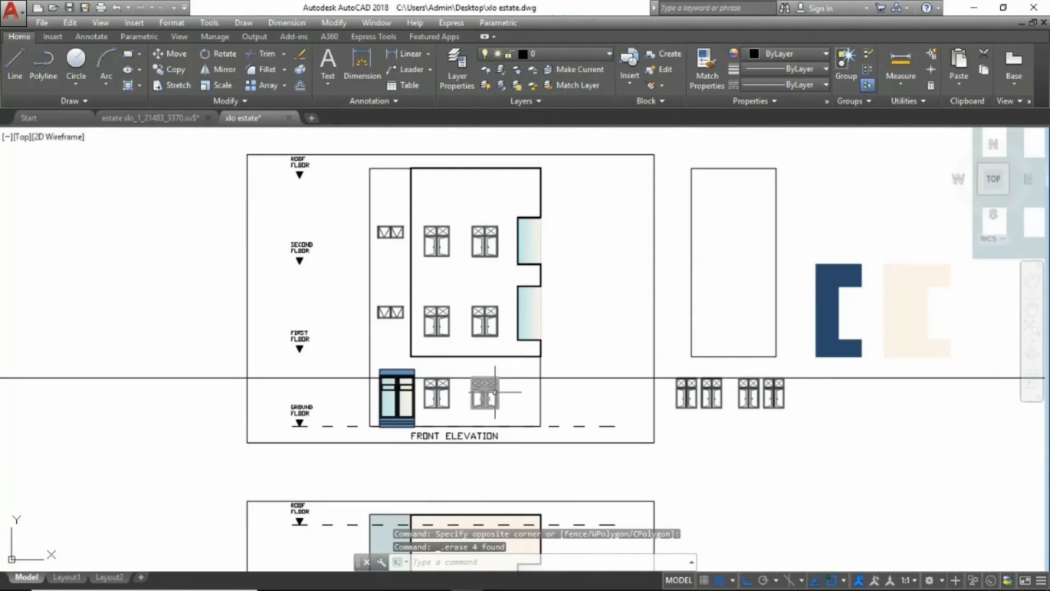
# - Open the right ground-floor window block in the Block Editor
pyautogui.scroll(8, 363, 346)
pyautogui.doubleClick(440, 210)
pyautogui.press('Return')
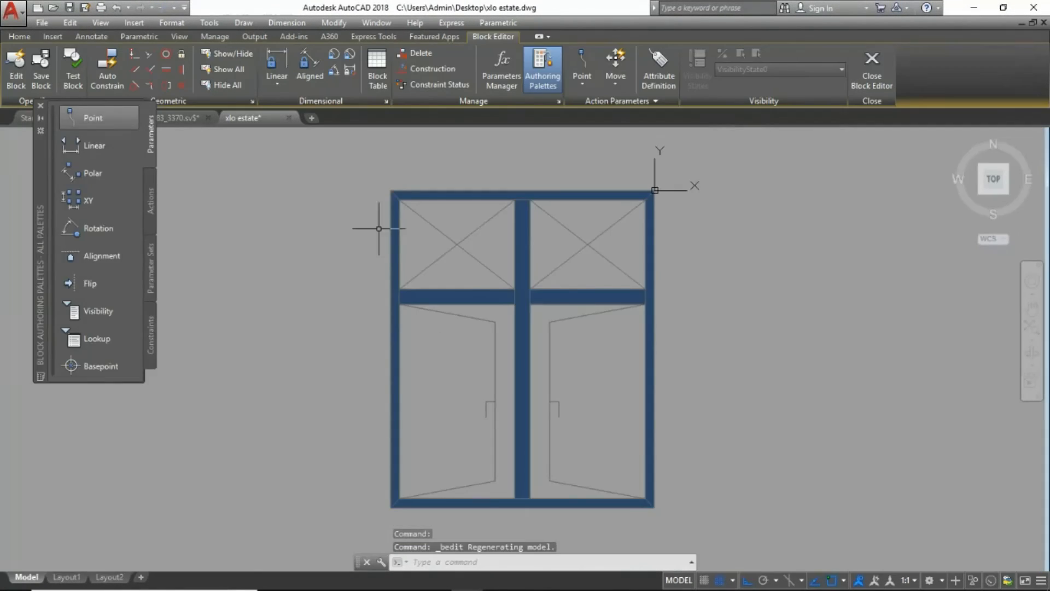